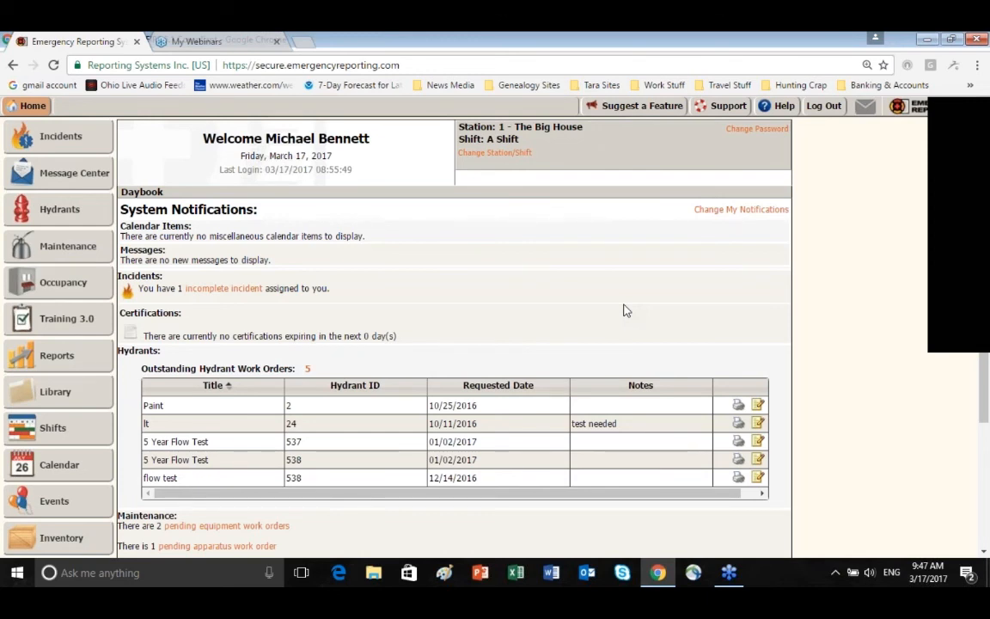
# Open the incomplete EMS call incident dated 03/17/2017 and add a new patient to its EMS report
pyautogui.click(60, 139)
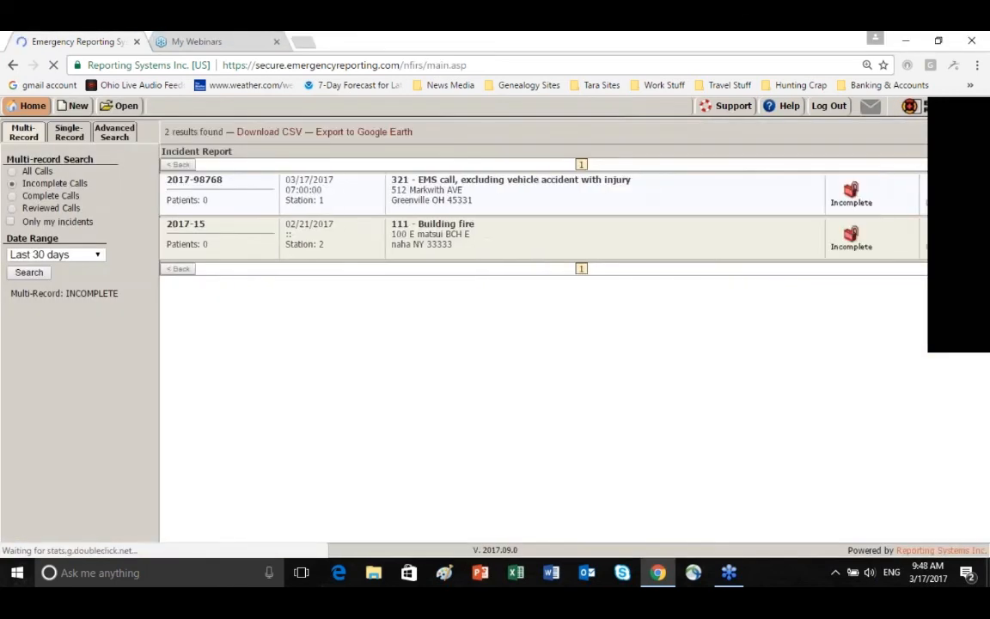
pyautogui.click(530, 200)
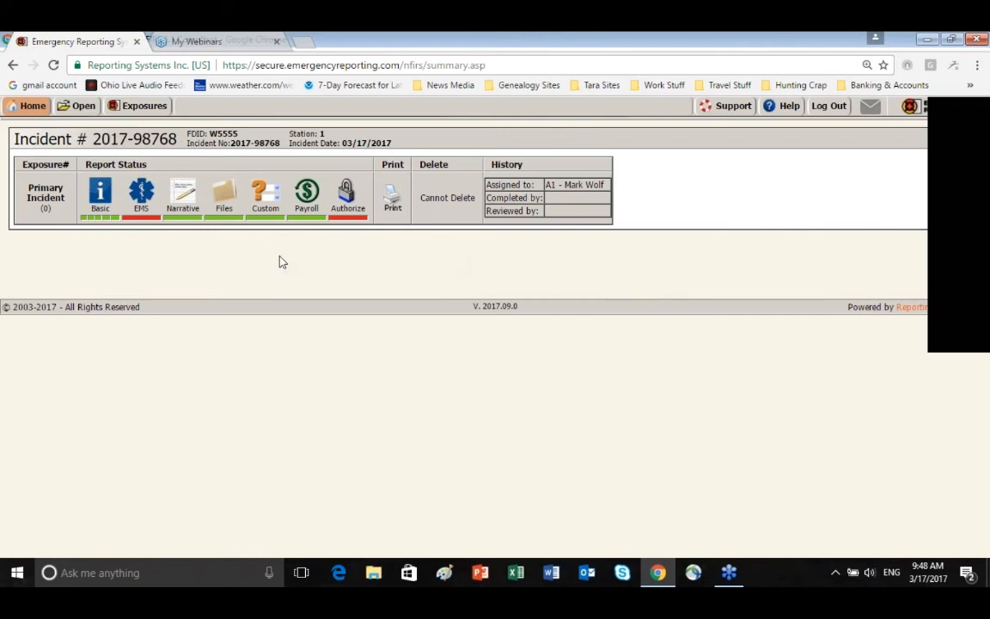
pyautogui.click(144, 203)
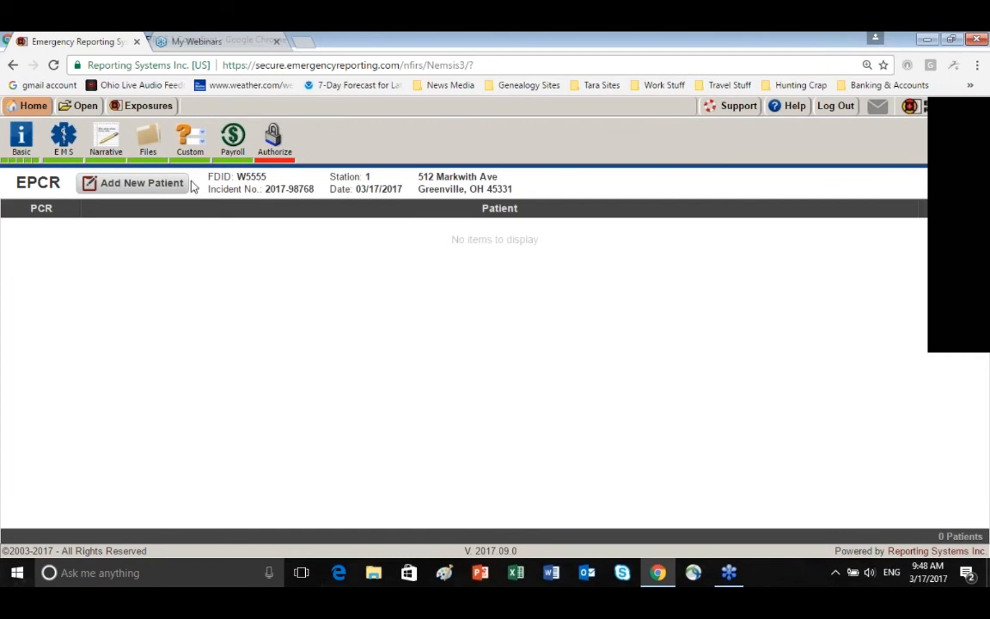
pyautogui.click(129, 185)
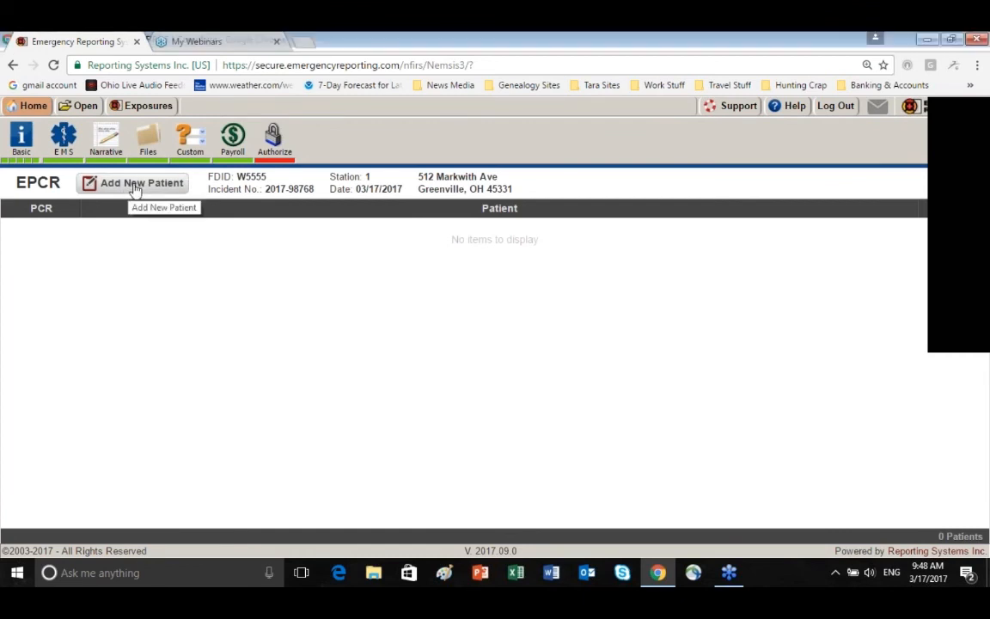
pyautogui.click(135, 188)
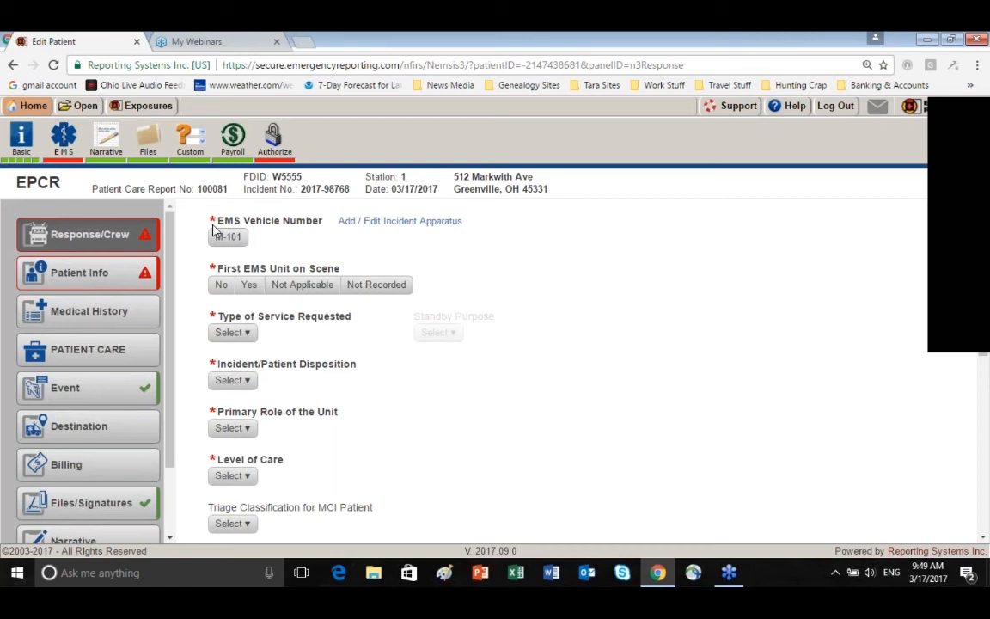
# Review the incident's Basic Info pages 1 through 5, including the disaster options for a mass casualty event
pyautogui.click(9, 152)
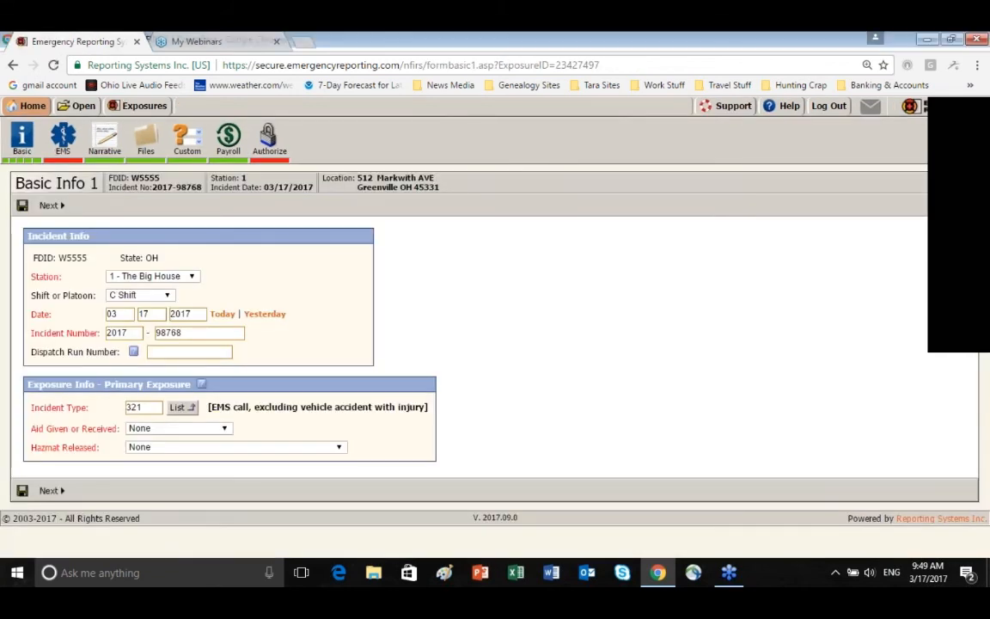
pyautogui.click(48, 493)
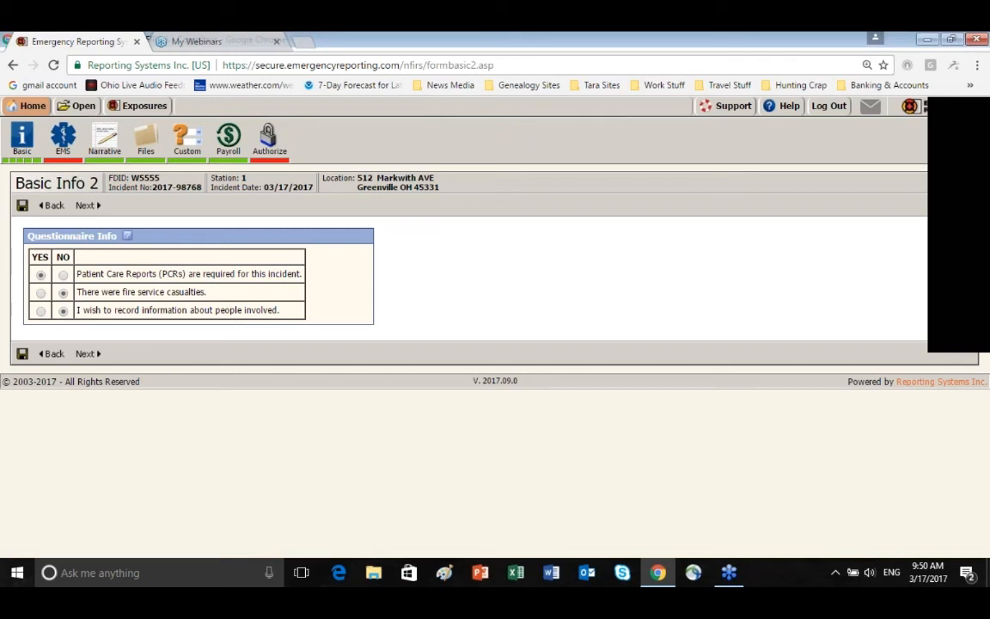
pyautogui.click(85, 353)
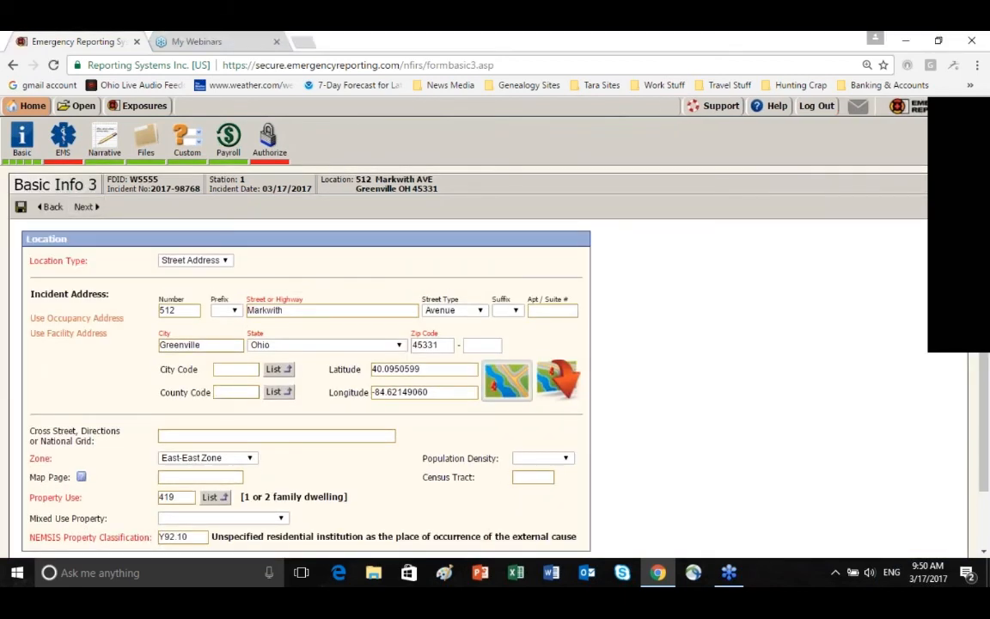
pyautogui.click(91, 208)
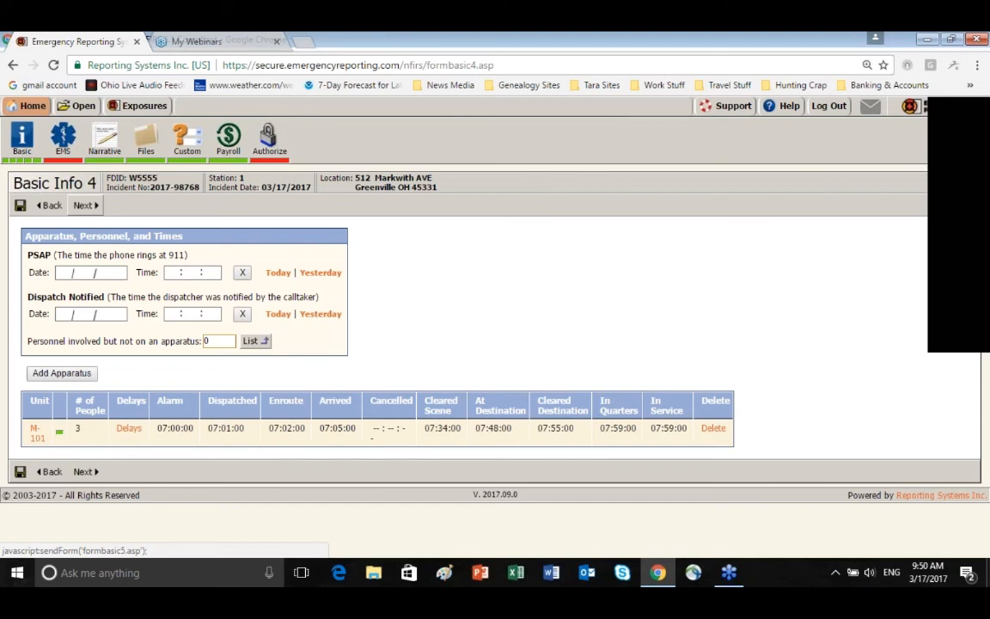
pyautogui.click(86, 206)
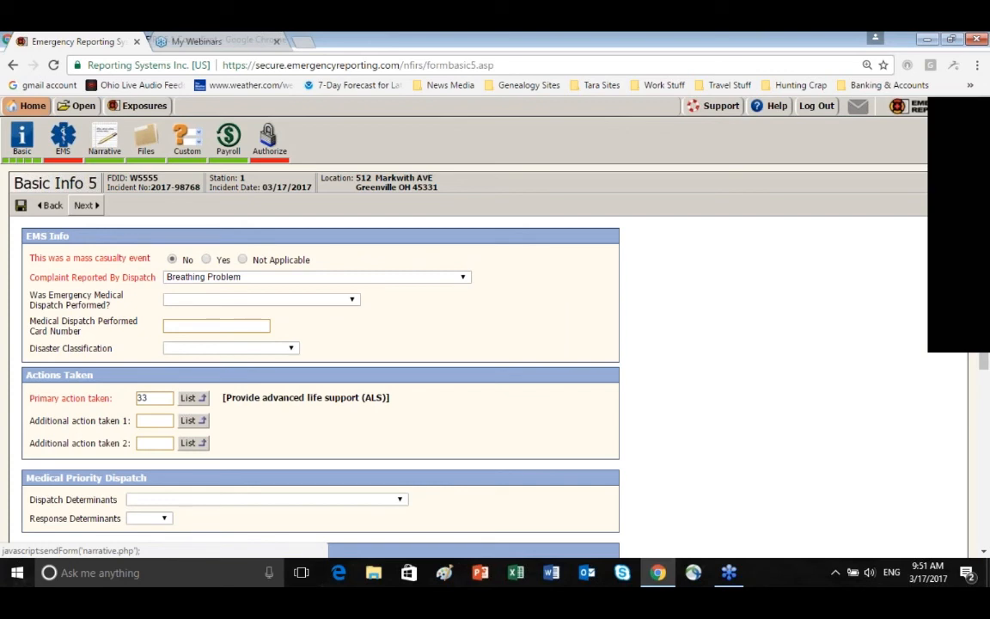
pyautogui.click(207, 260)
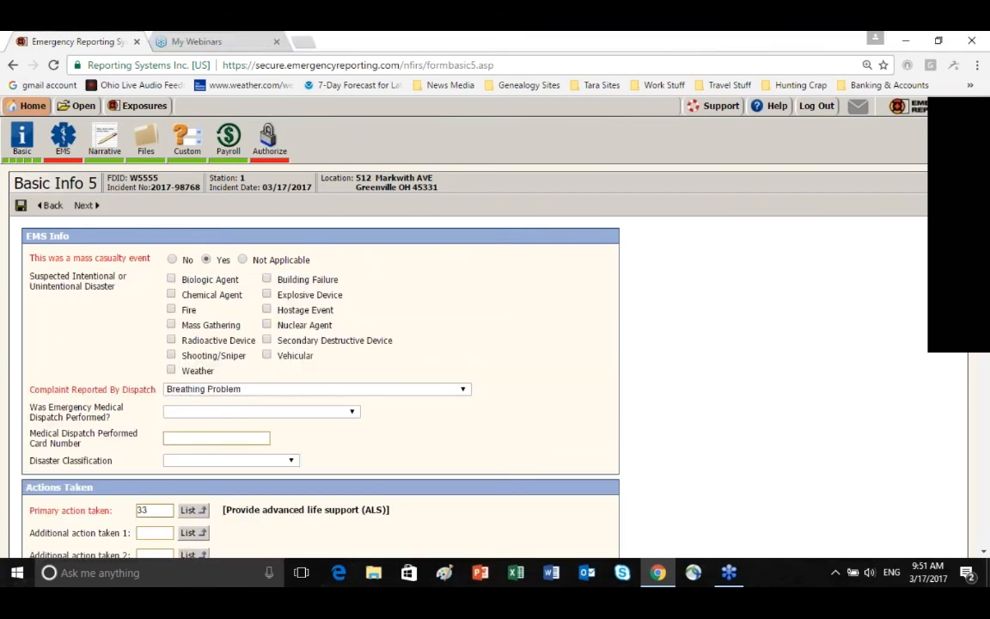
pyautogui.click(172, 260)
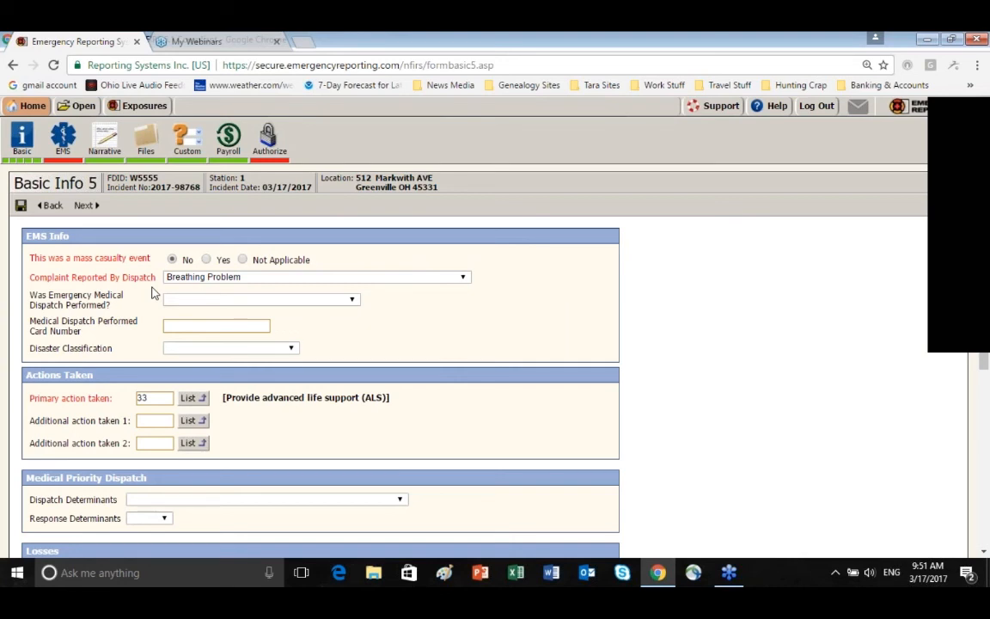
pyautogui.click(83, 205)
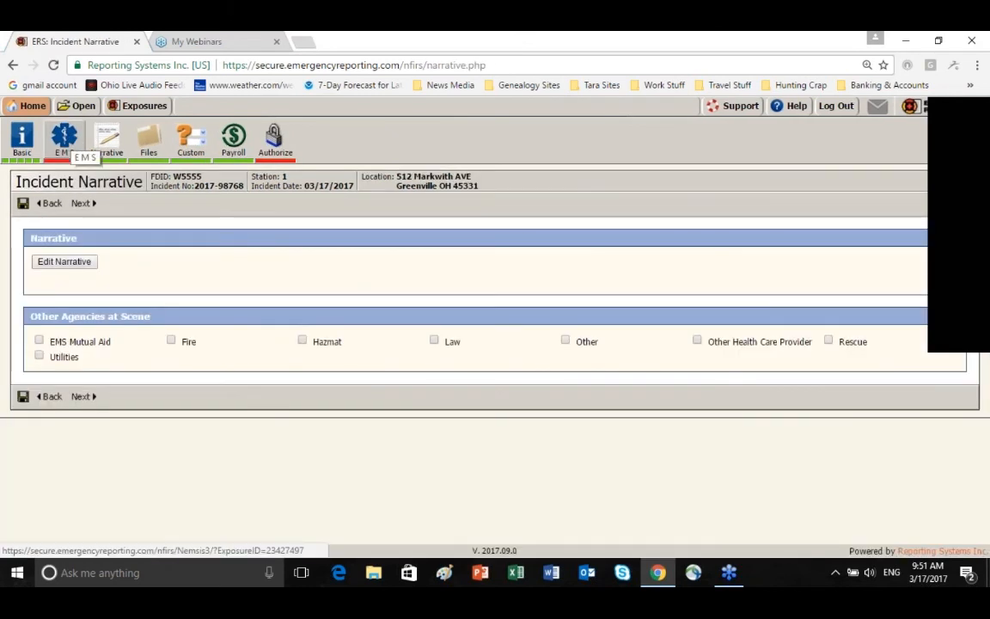
# In the existing patient care report, select vehicle M-101 as the first EMS unit on scene, with 911 Response (Scene) as the service requested
pyautogui.click(73, 142)
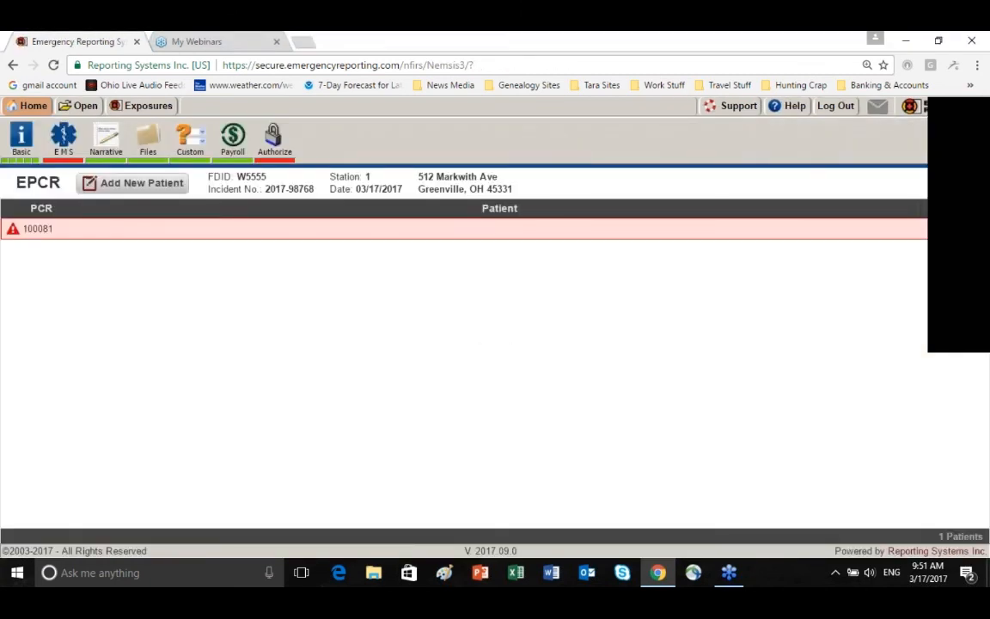
pyautogui.click(73, 229)
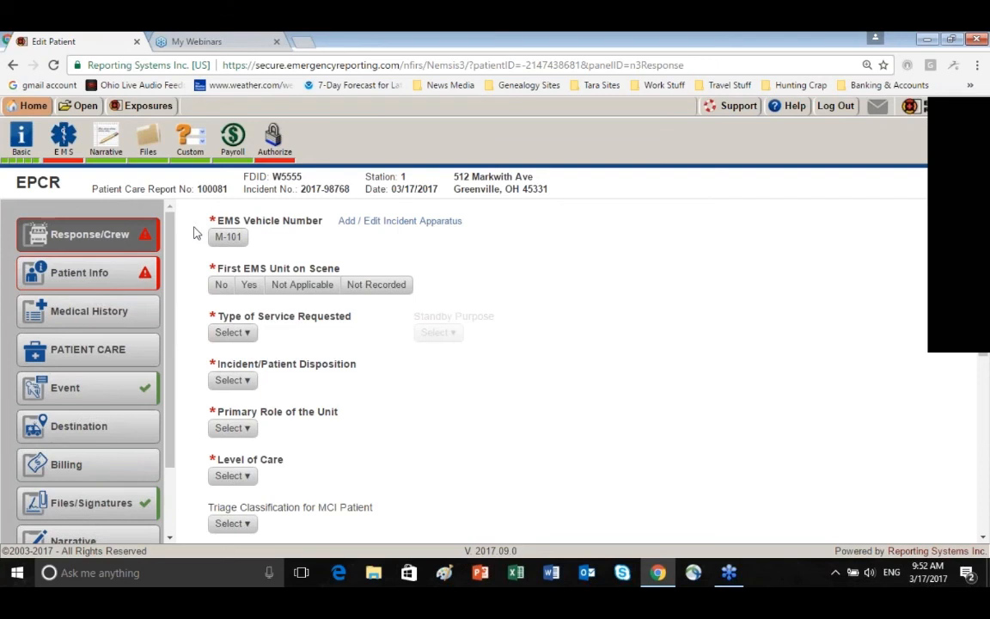
pyautogui.click(242, 243)
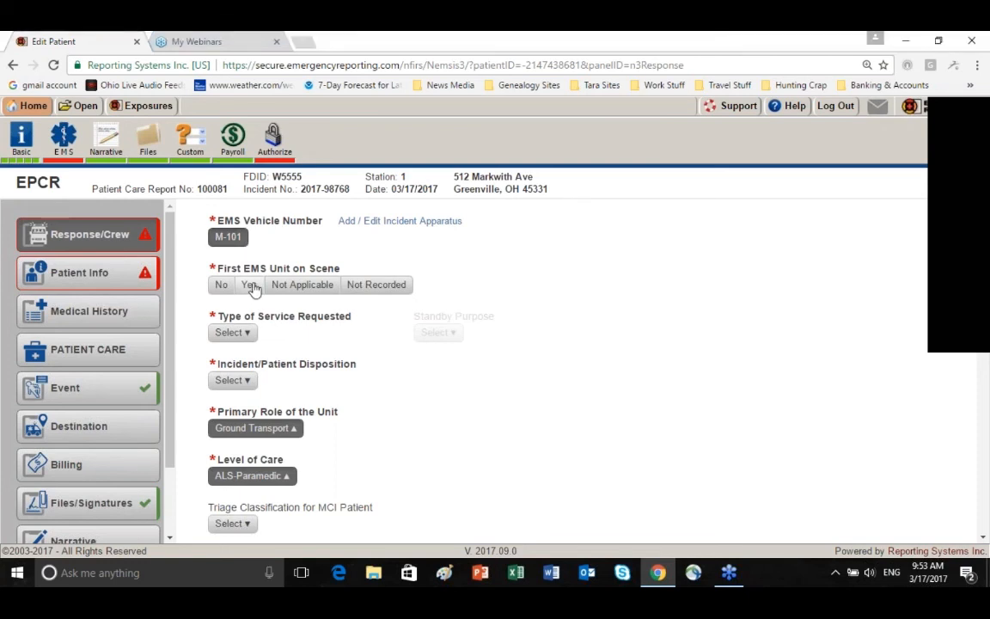
pyautogui.click(250, 286)
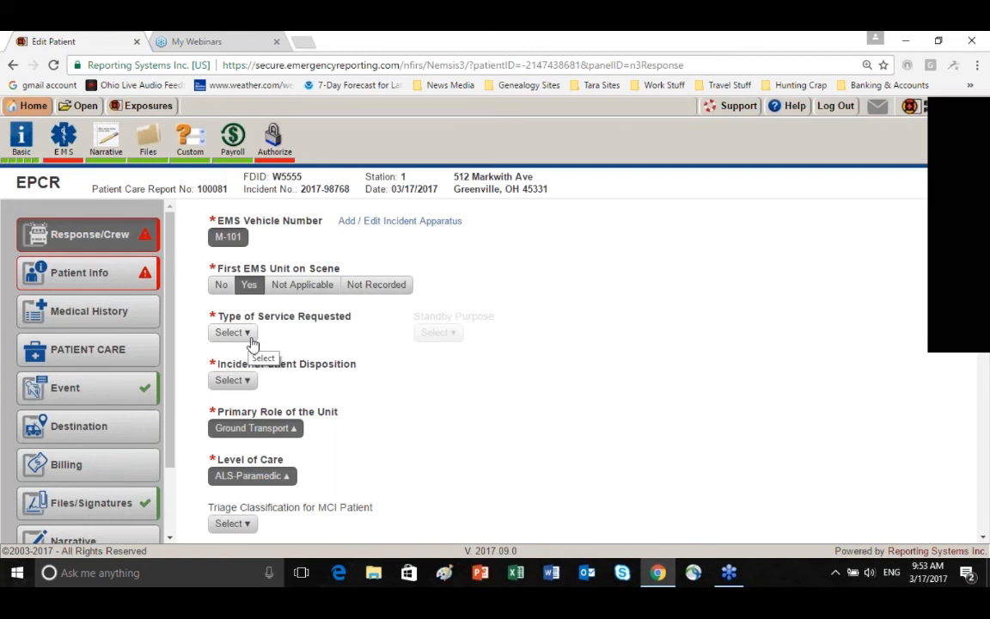
pyautogui.click(249, 334)
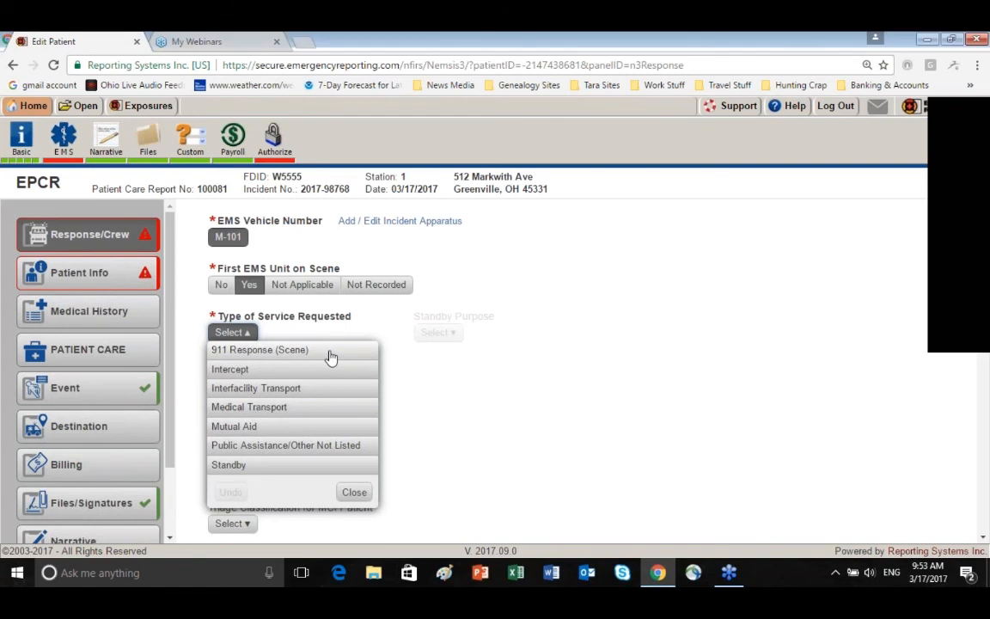
pyautogui.click(330, 354)
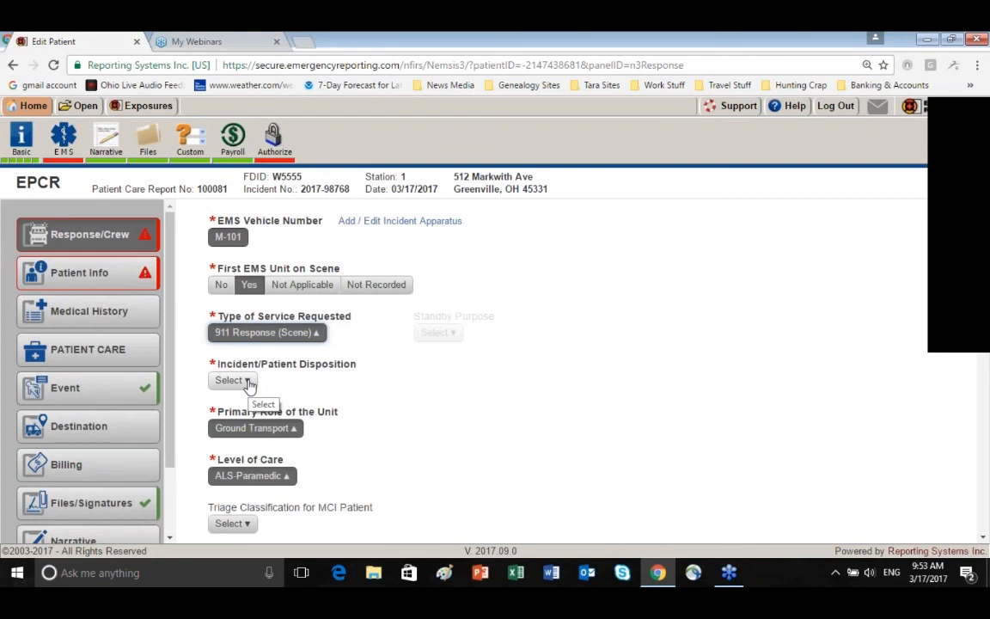
# Set the disposition to Patient Treated, Transported by this EMS Unit and the initial patient acuity to Emergent (Yellow)
pyautogui.click(248, 383)
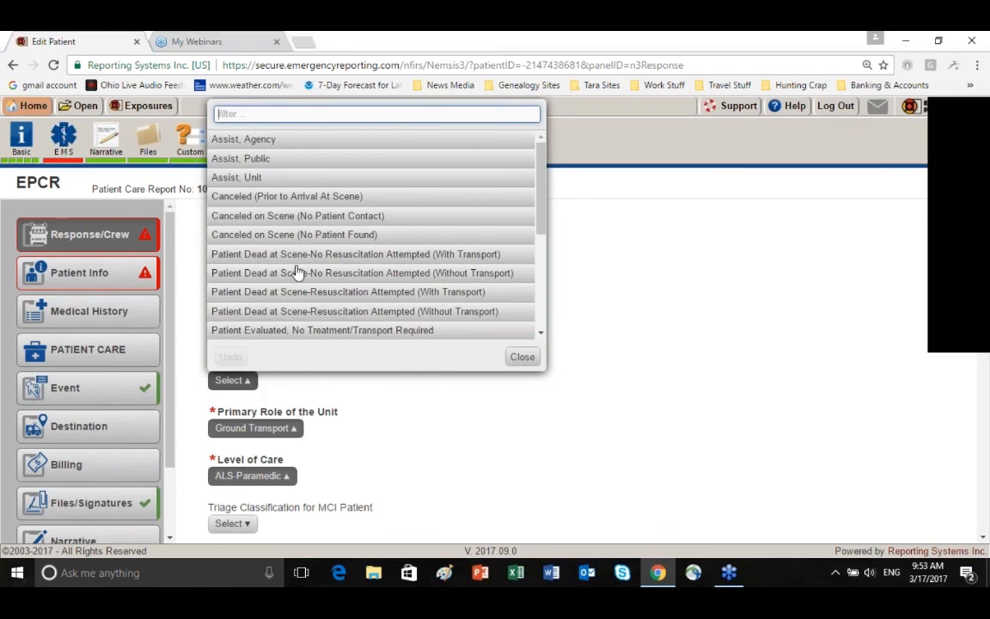
pyautogui.scroll(-5, 298, 272)
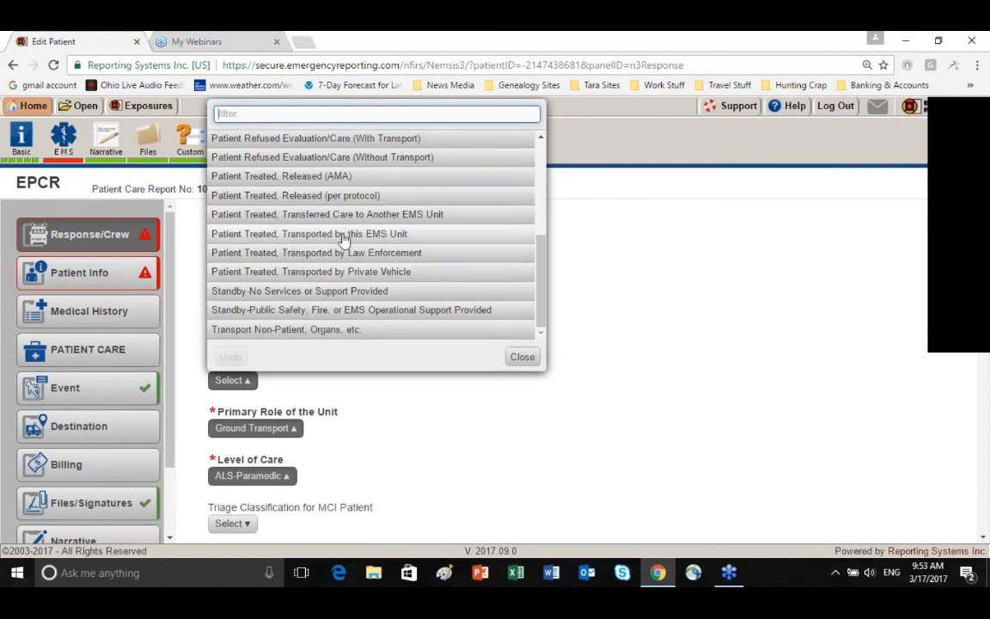
pyautogui.click(342, 234)
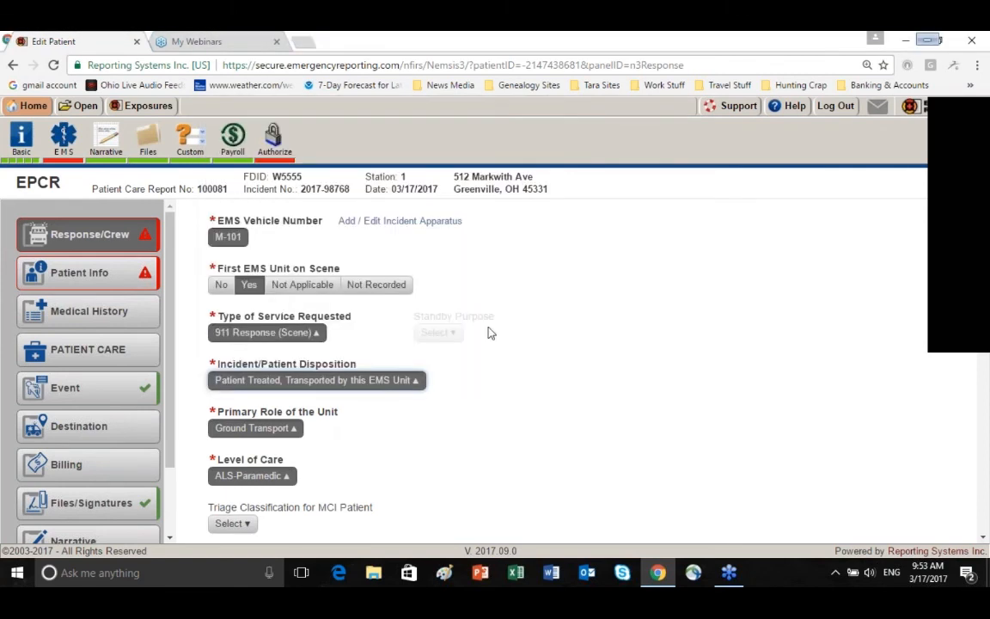
pyautogui.scroll(-2, 440, 429)
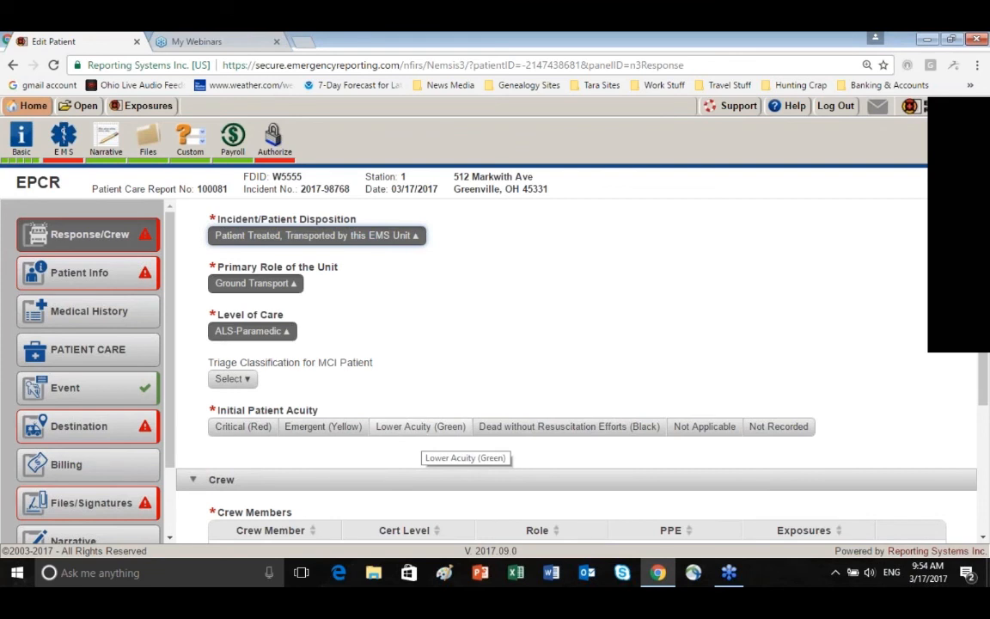
pyautogui.click(319, 430)
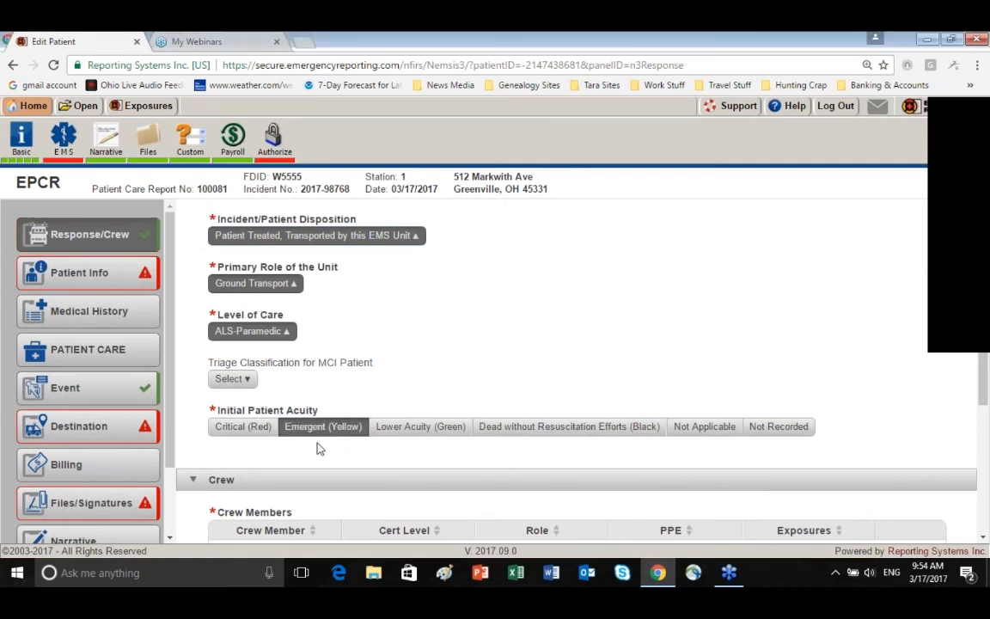
# Edit the first listed crew member and set the certification level to 2009 Paramedic
pyautogui.scroll(-2, 318, 447)
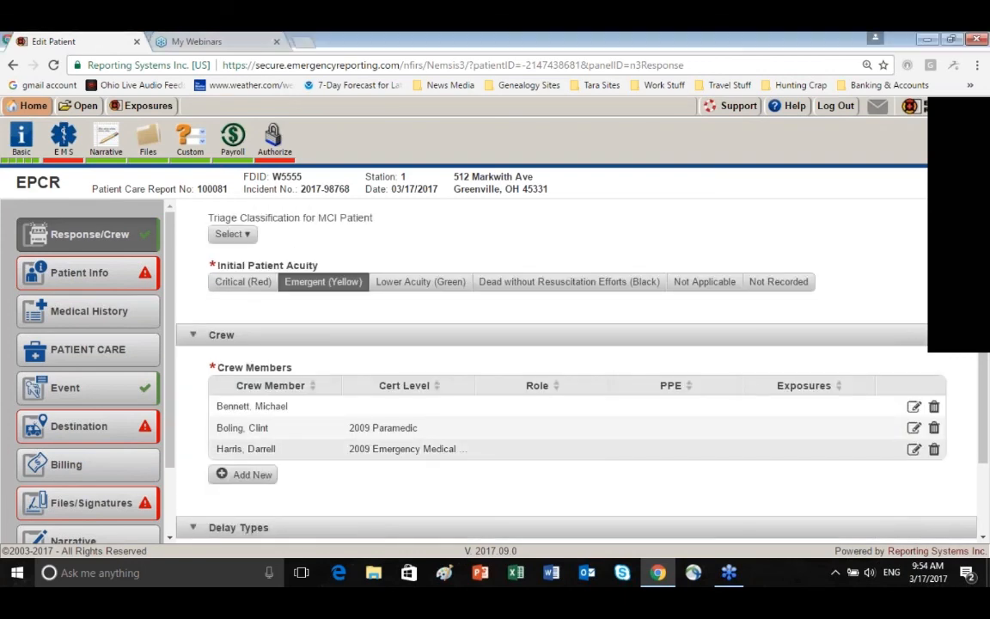
pyautogui.scroll(-1, 318, 448)
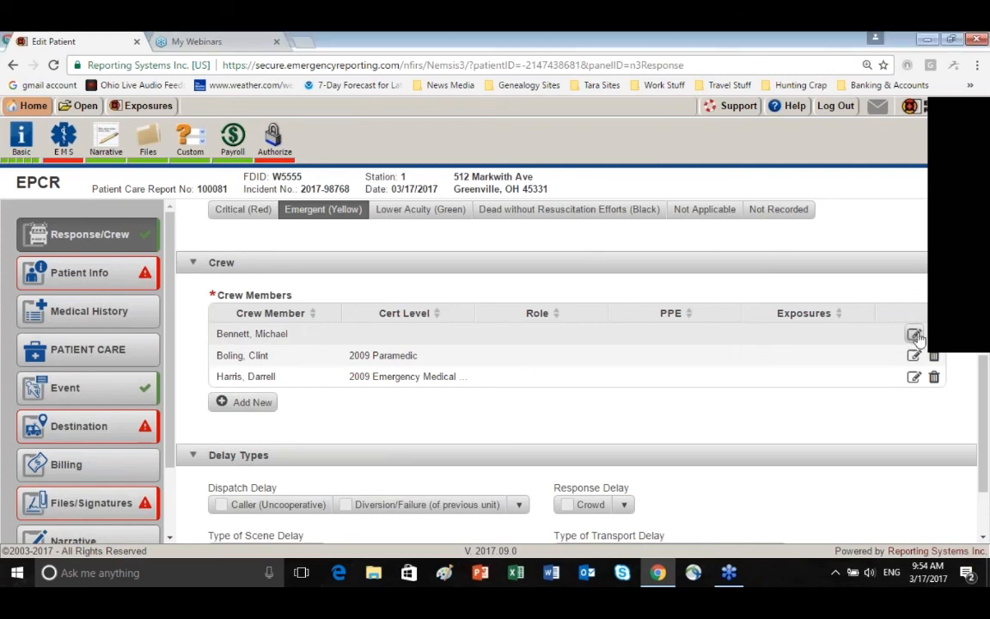
pyautogui.click(915, 334)
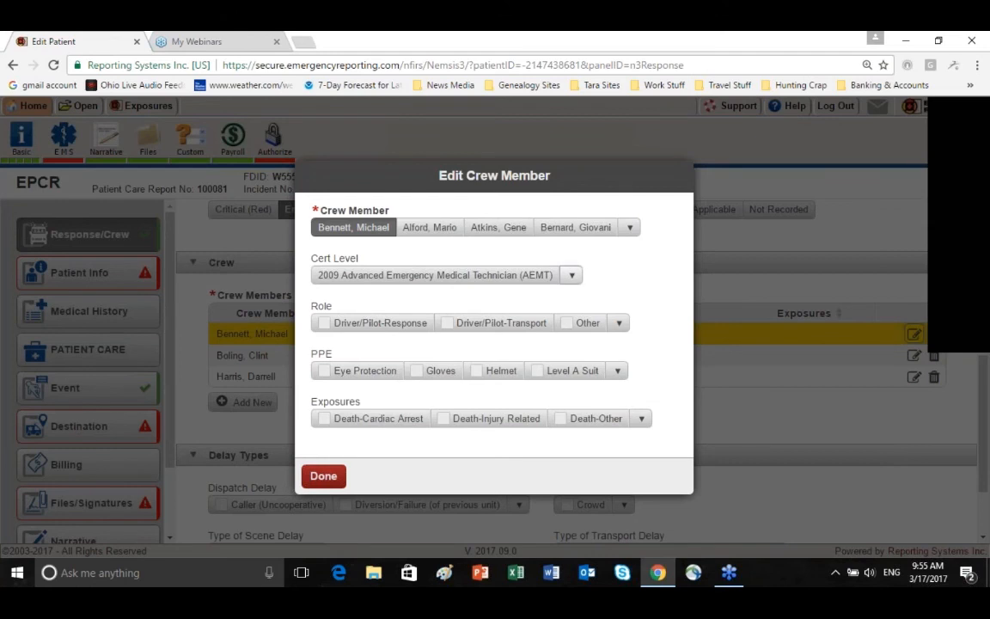
pyautogui.click(572, 275)
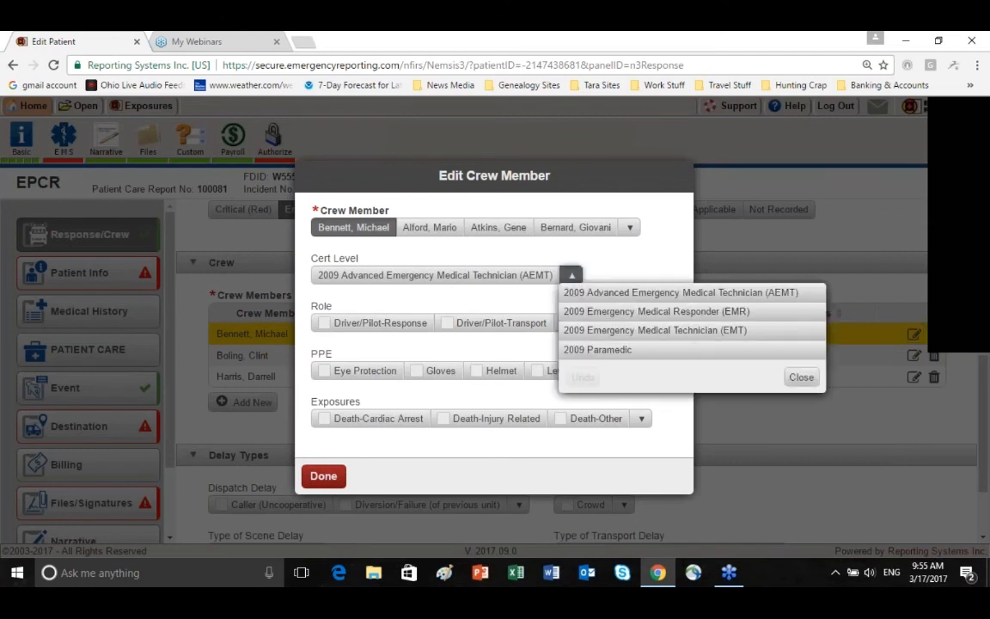
pyautogui.click(597, 351)
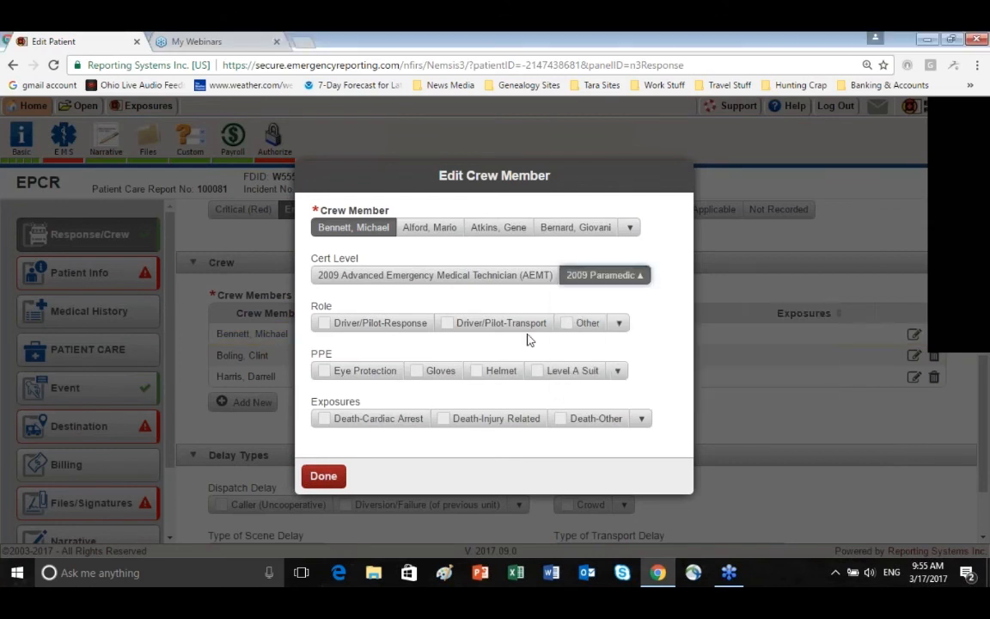
# Assign the crew member the roles Primary Patient Caregiver-At Scene and Primary Patient Caregiver-Transport
pyautogui.click(620, 323)
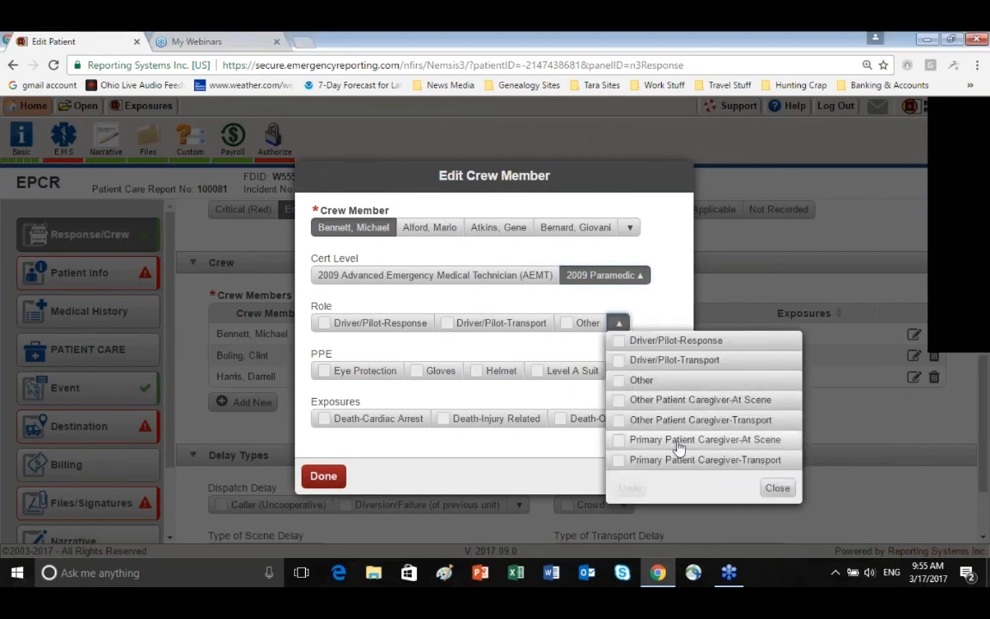
pyautogui.click(618, 440)
pyautogui.click(618, 461)
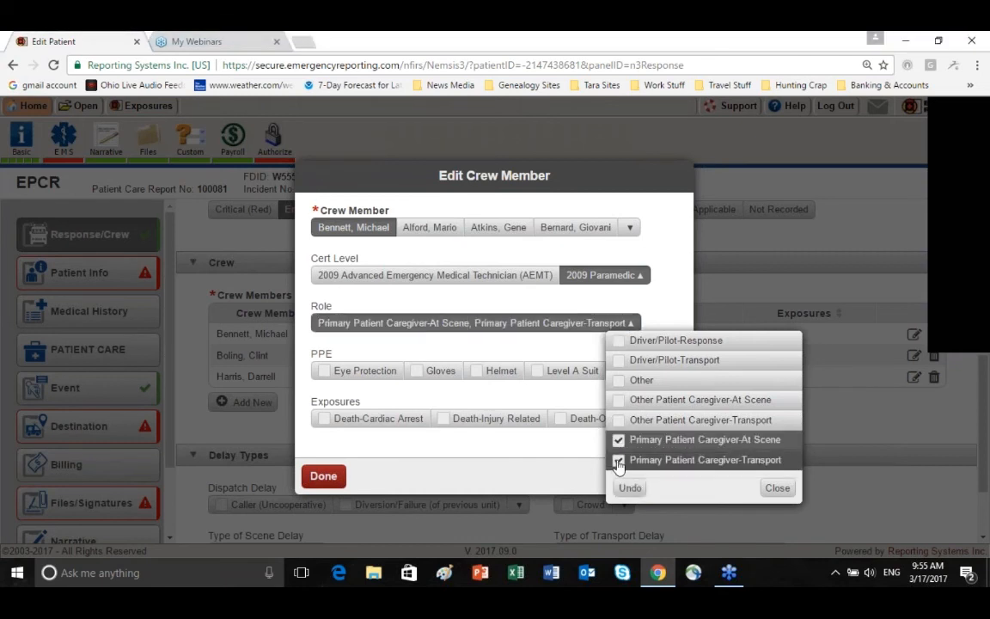
pyautogui.click(777, 486)
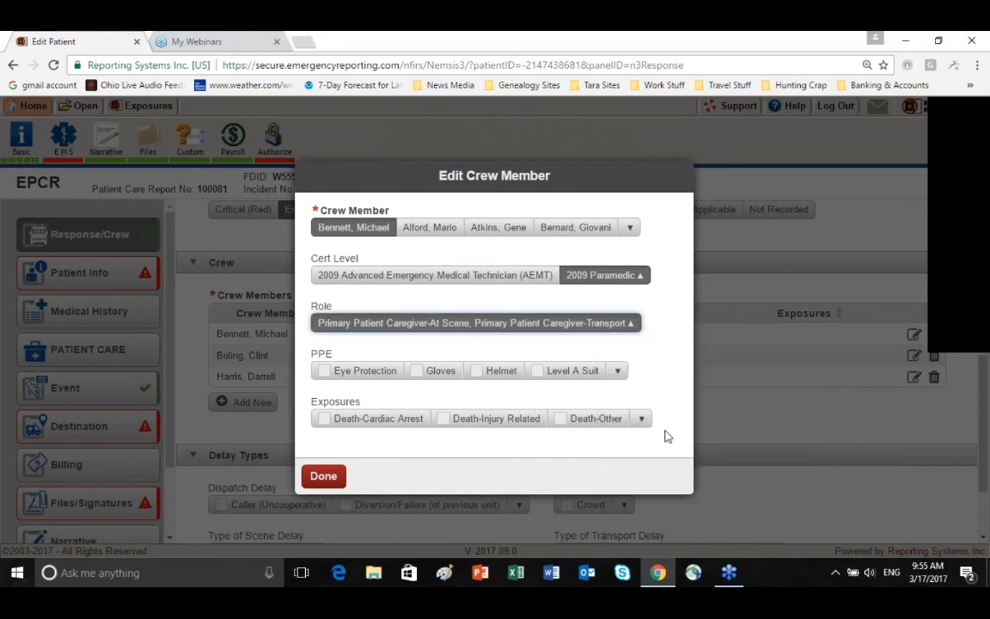
# Record Gloves as the crew member's PPE and review the remaining PPE options
pyautogui.click(419, 374)
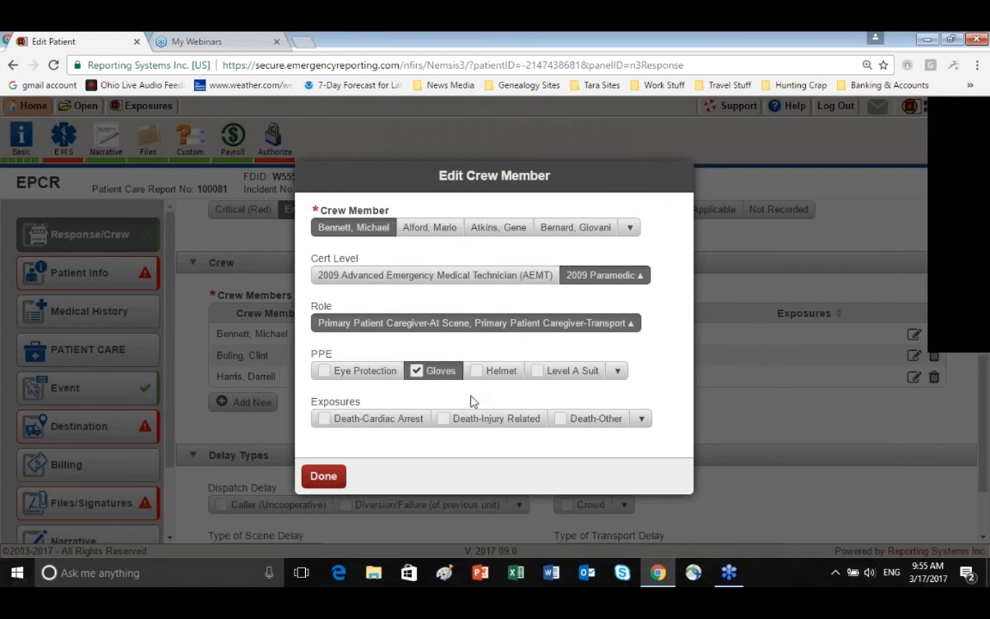
pyautogui.click(618, 373)
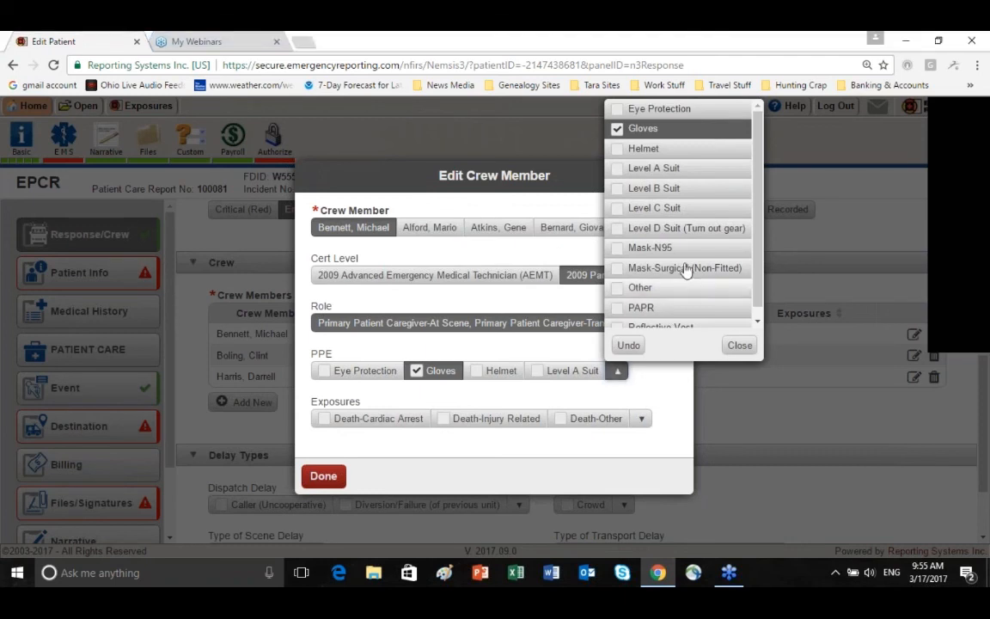
pyautogui.scroll(-1, 679, 215)
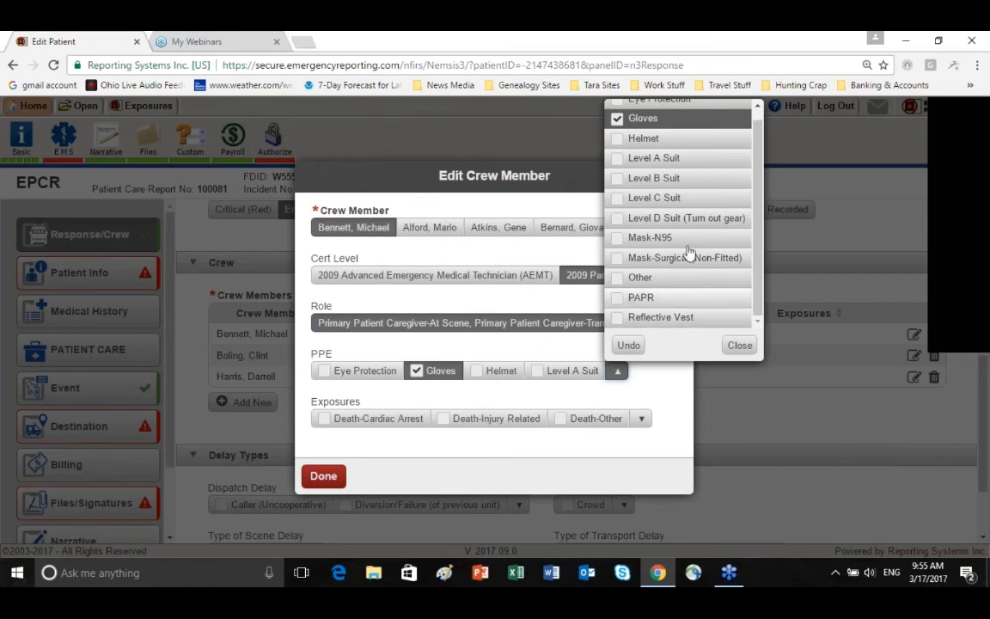
pyautogui.click(739, 348)
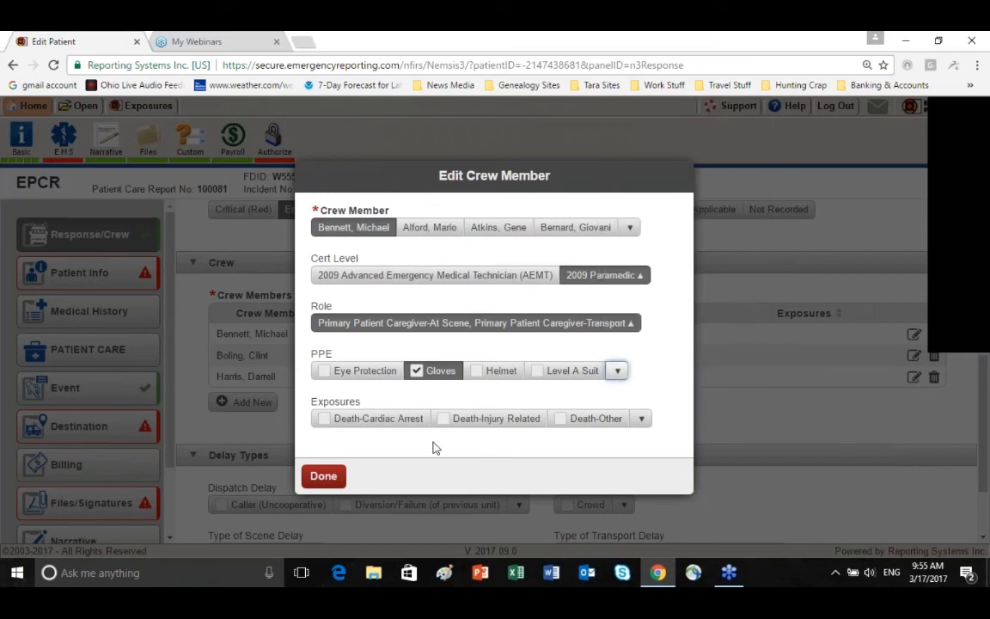
# Set the crew member's exposures to None and finish editing the crew member
pyautogui.click(641, 420)
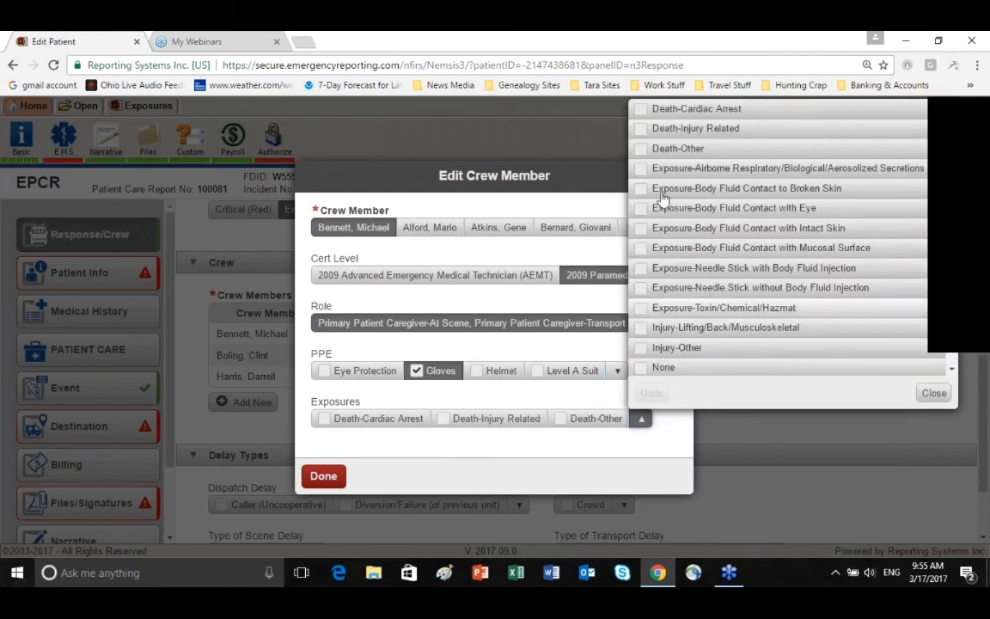
pyautogui.scroll(-1, 657, 284)
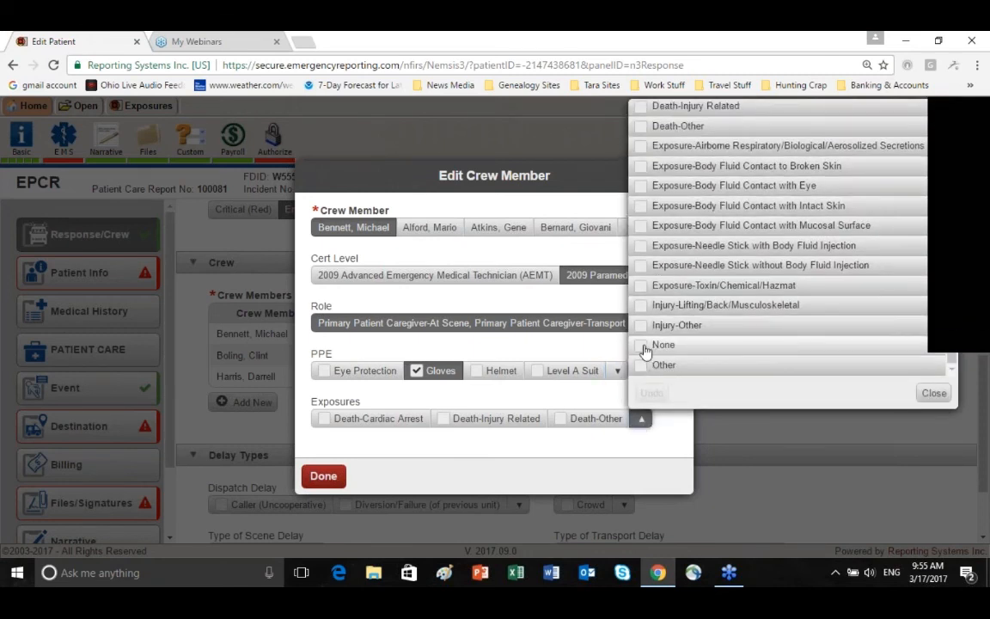
pyautogui.click(642, 346)
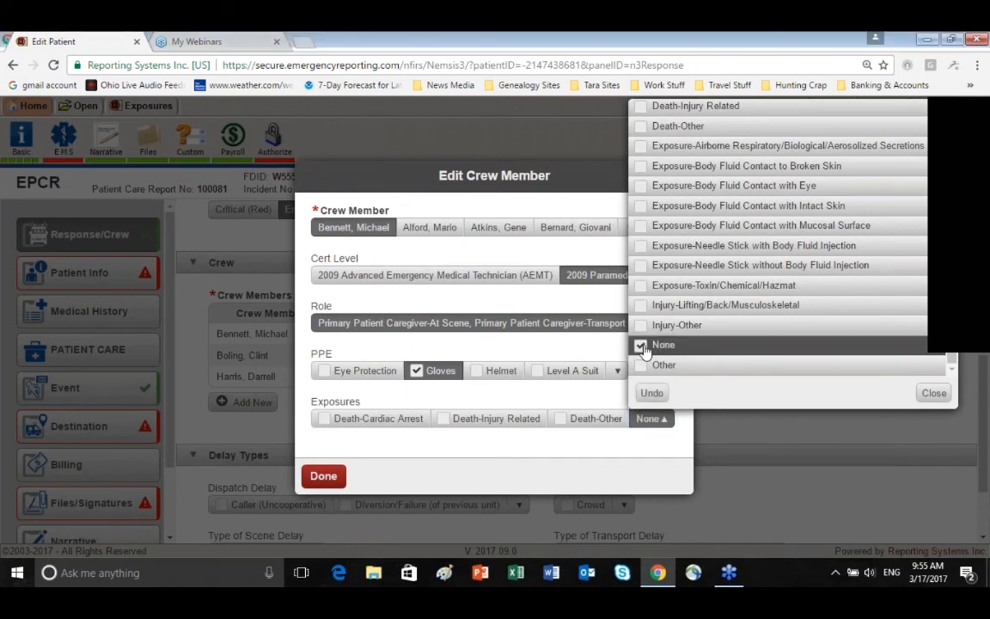
pyautogui.click(935, 394)
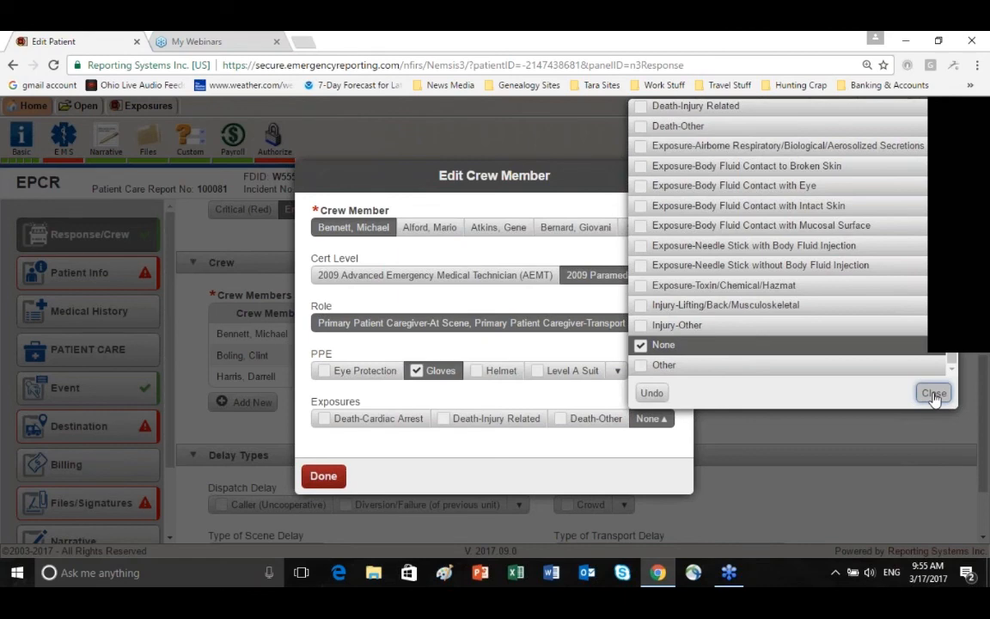
pyautogui.click(934, 394)
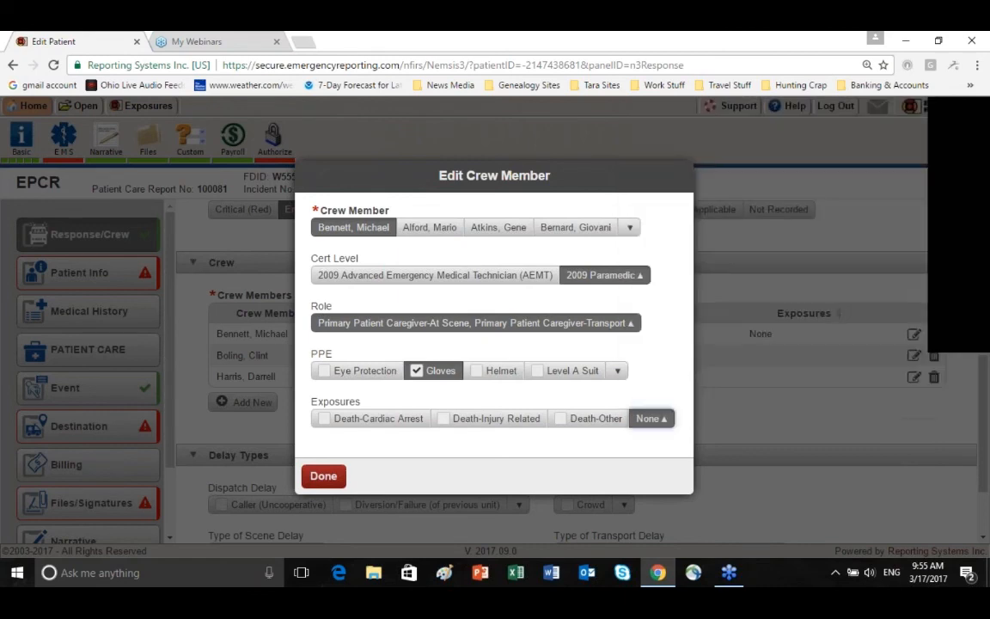
pyautogui.click(333, 475)
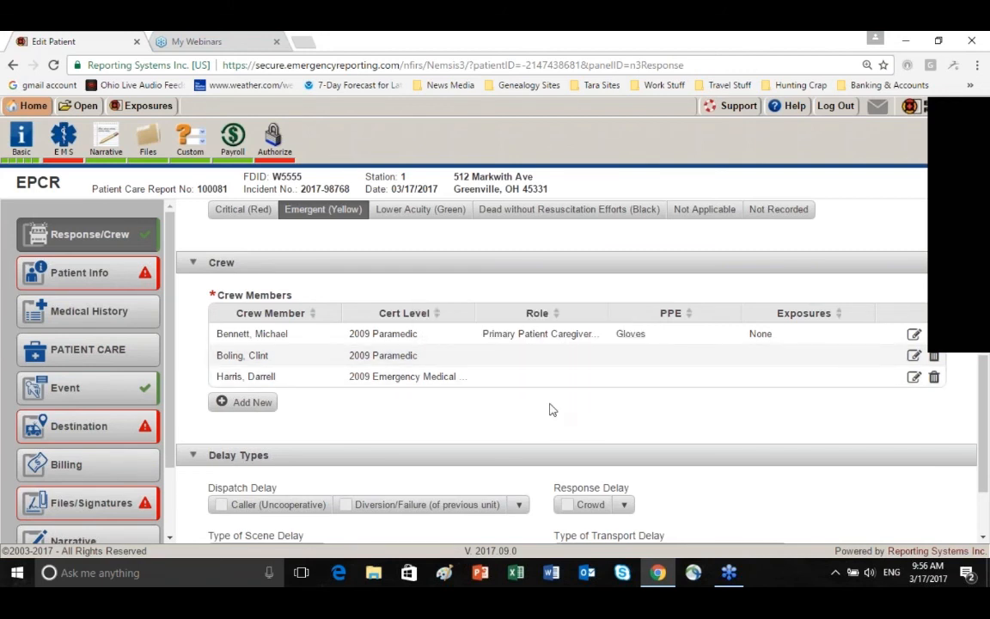
# Under Delay Types, set both the transport delay and the dispatch delay to None/No Delay
pyautogui.scroll(-2, 552, 410)
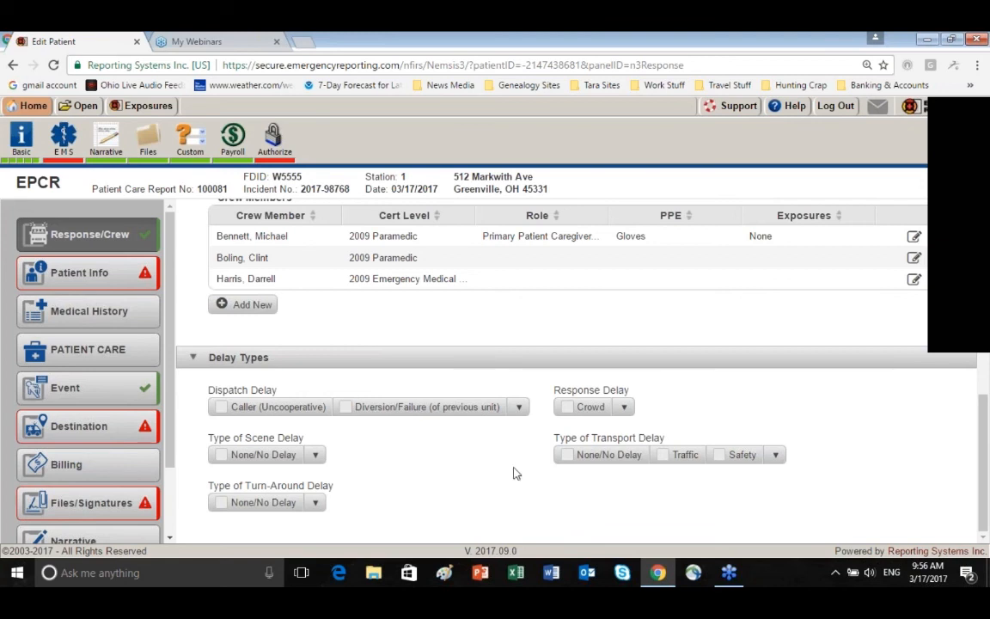
pyautogui.click(566, 454)
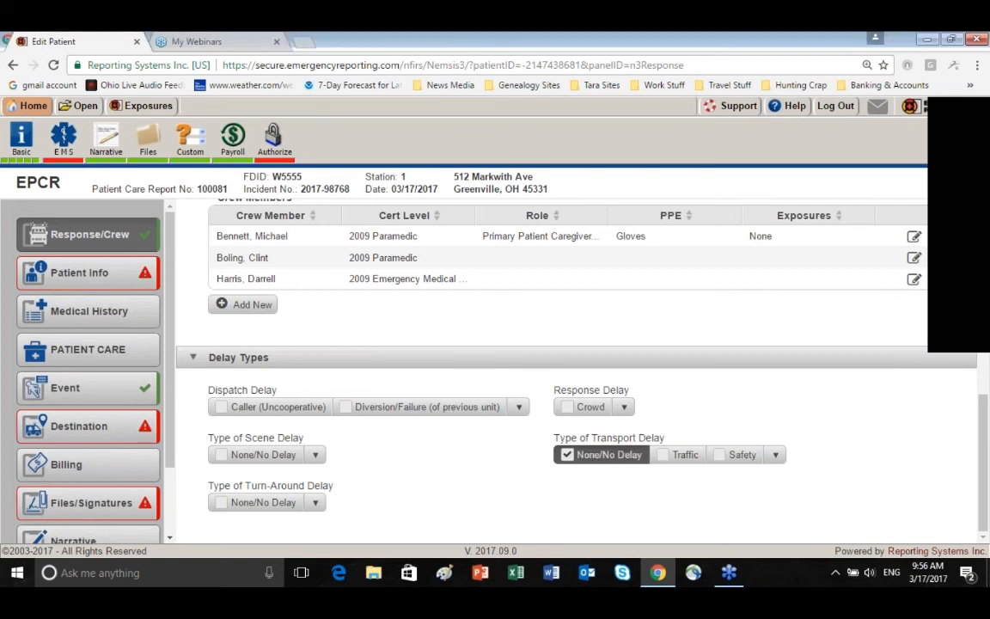
pyautogui.click(518, 407)
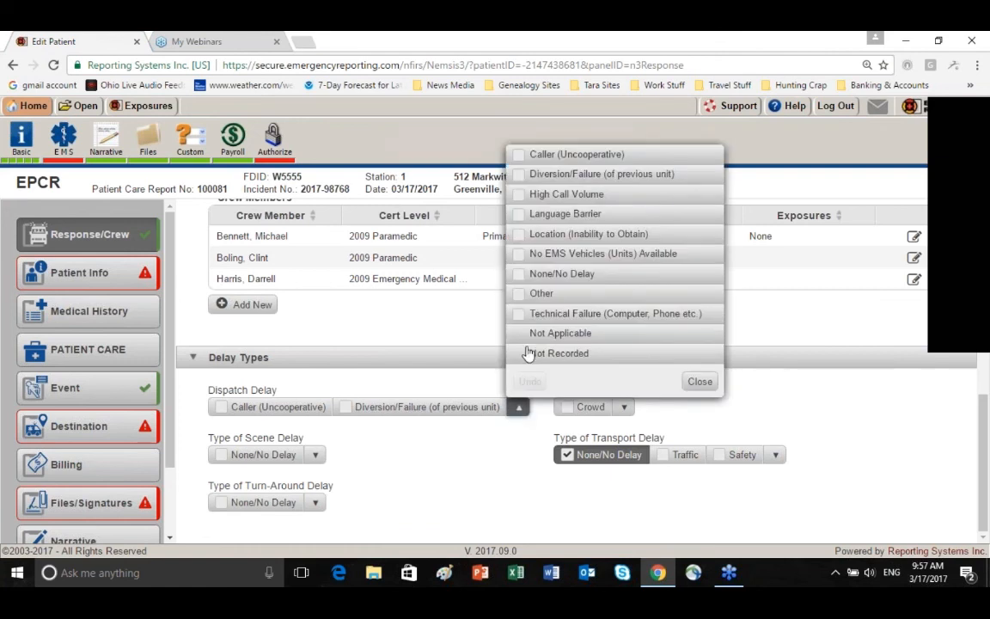
pyautogui.click(526, 275)
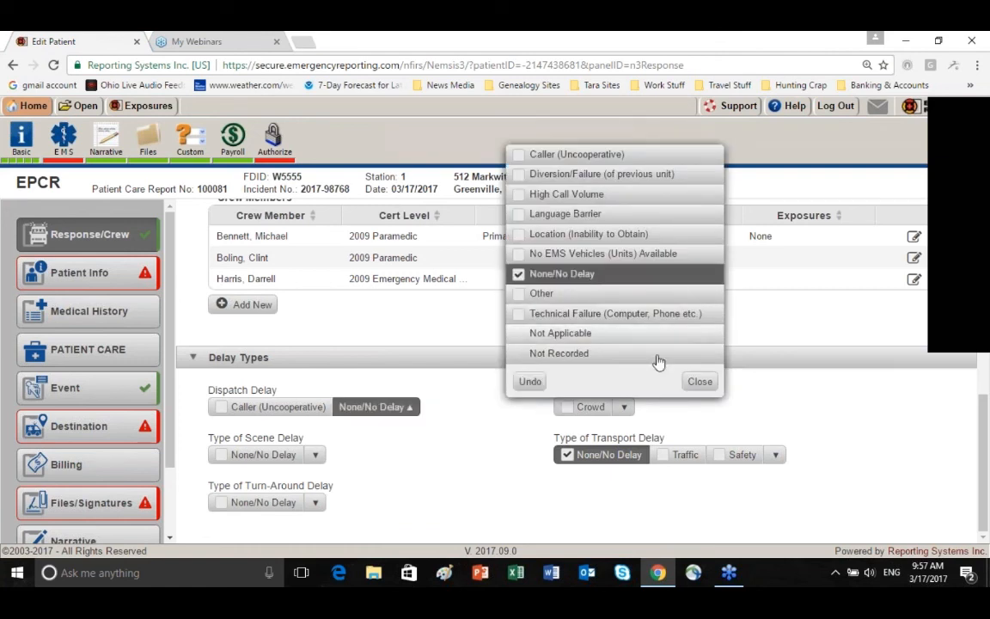
pyautogui.click(699, 381)
# Set the response delay to Not Applicable, and the scene and turn-around delays to None/No Delay
pyautogui.click(624, 407)
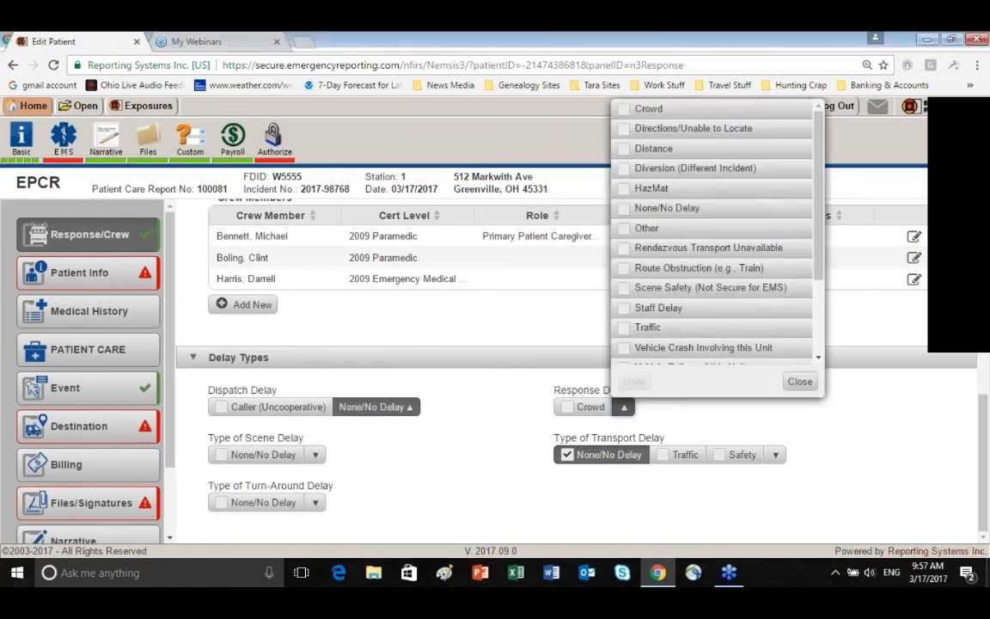
pyautogui.scroll(-3, 655, 293)
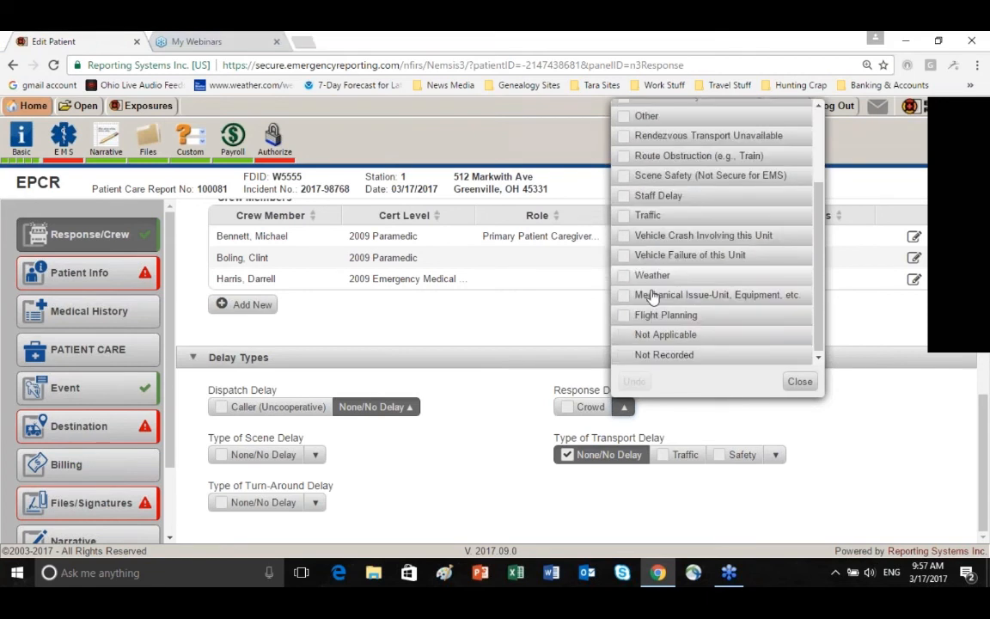
pyautogui.click(666, 333)
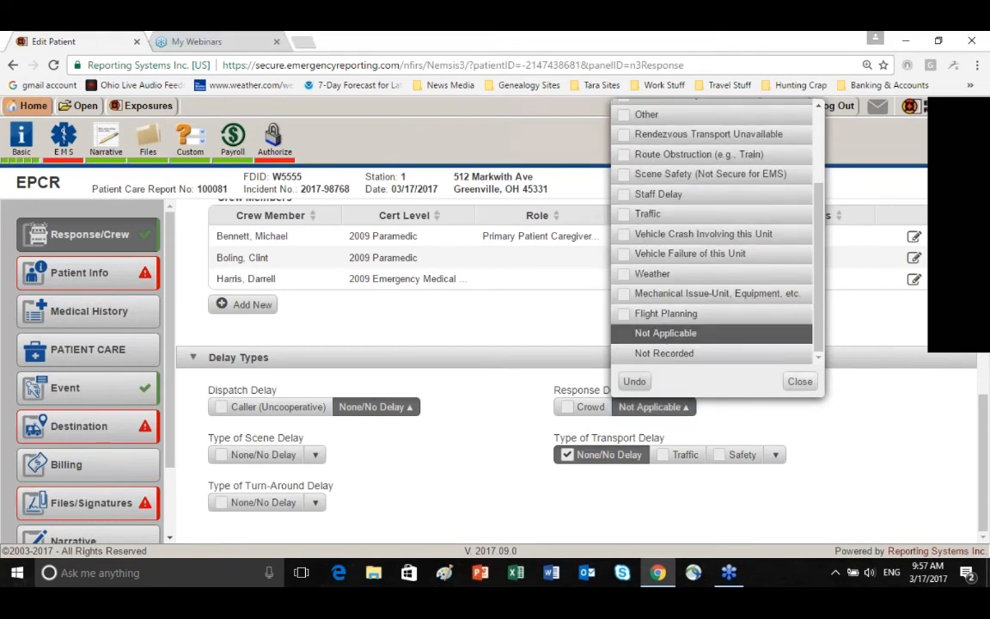
pyautogui.click(343, 456)
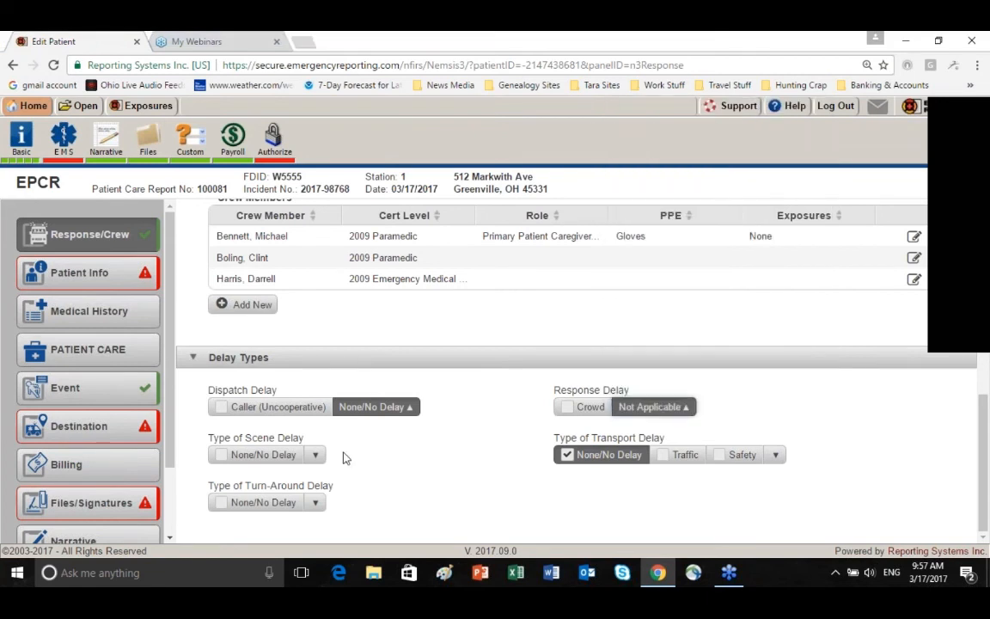
pyautogui.click(221, 456)
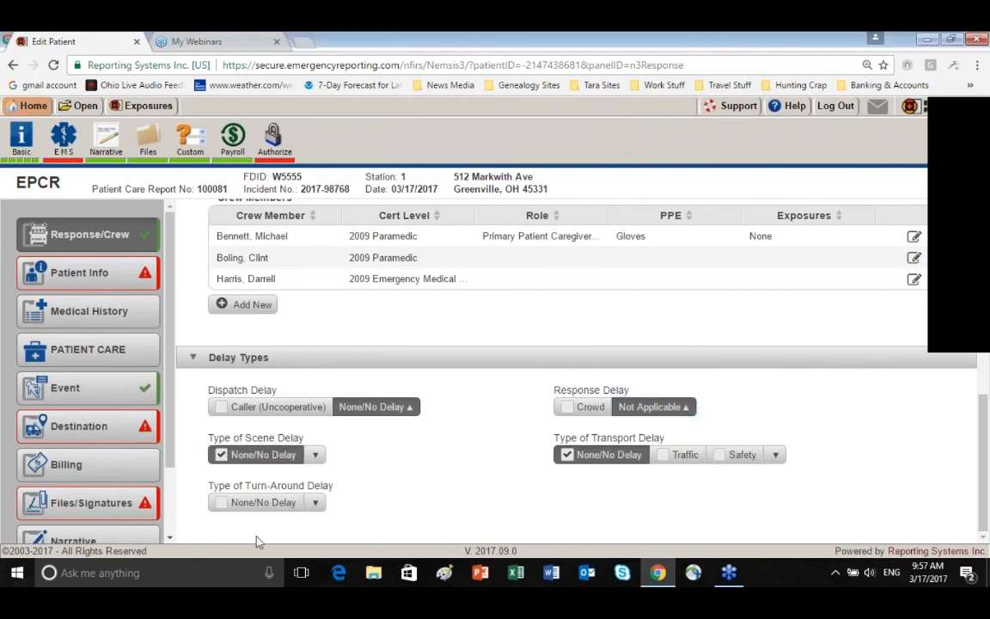
pyautogui.click(222, 503)
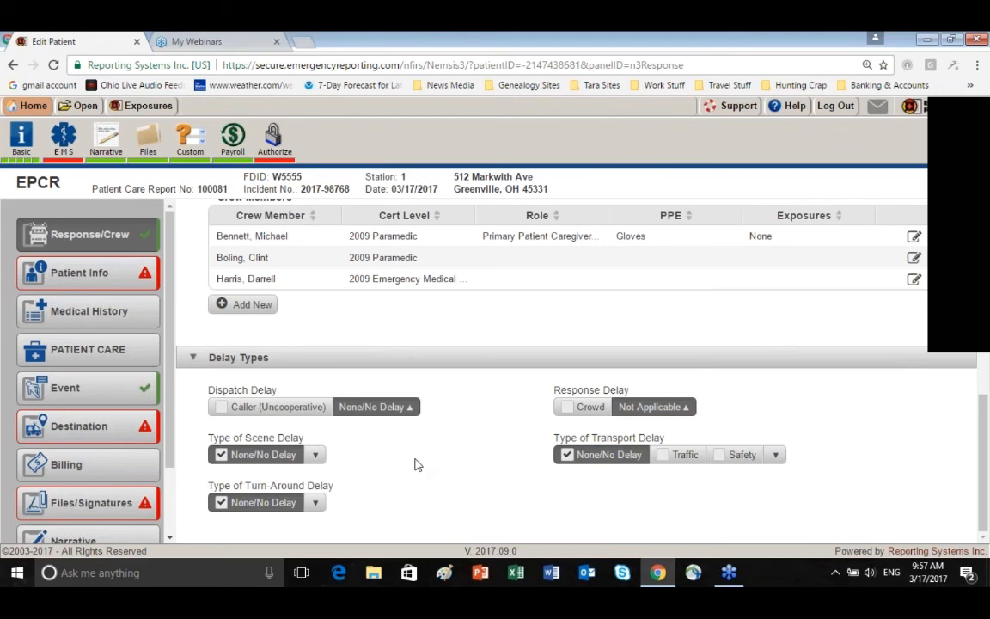
# In the Patient Info section, enter the patient's first name and last name
pyautogui.click(124, 282)
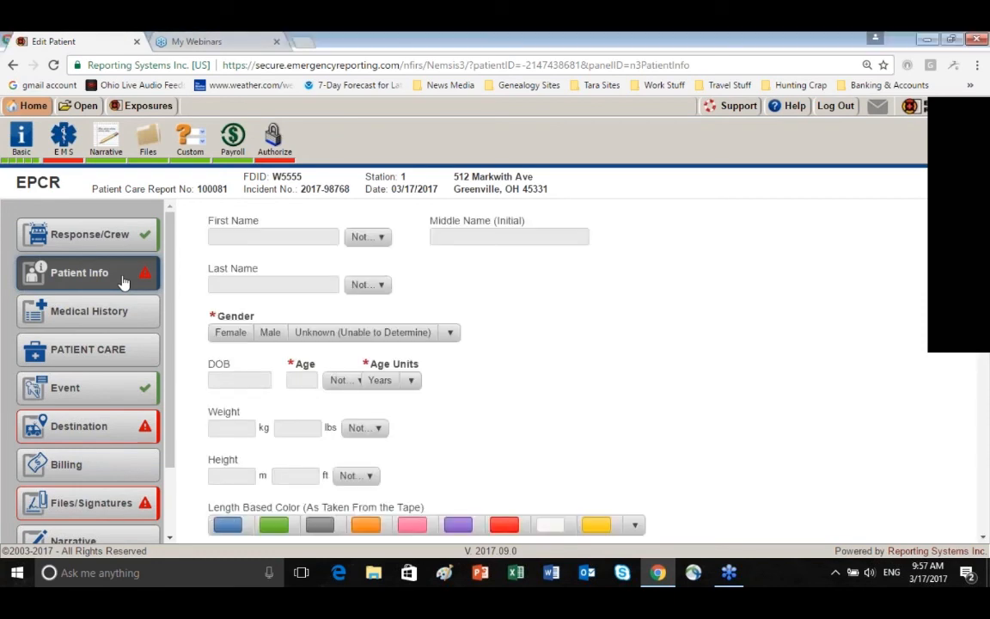
pyautogui.click(223, 234)
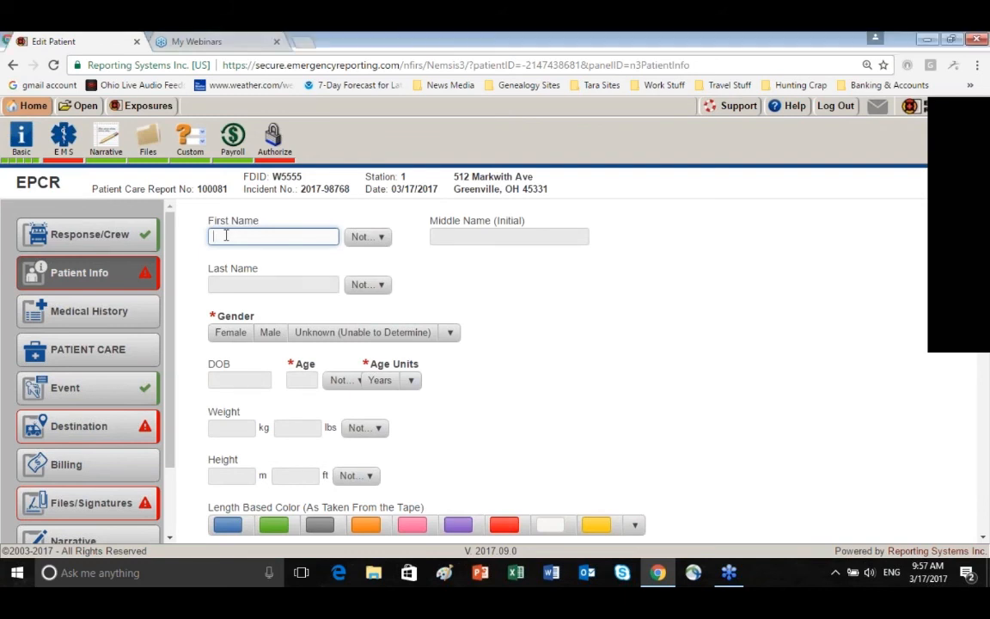
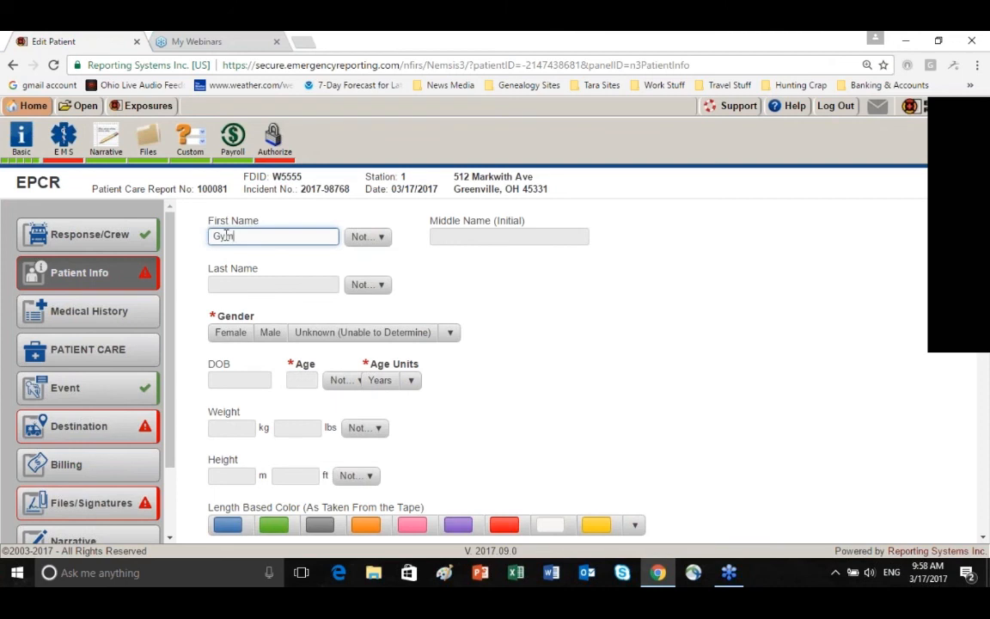
pyautogui.press('Tab')
pyautogui.press('Tab')
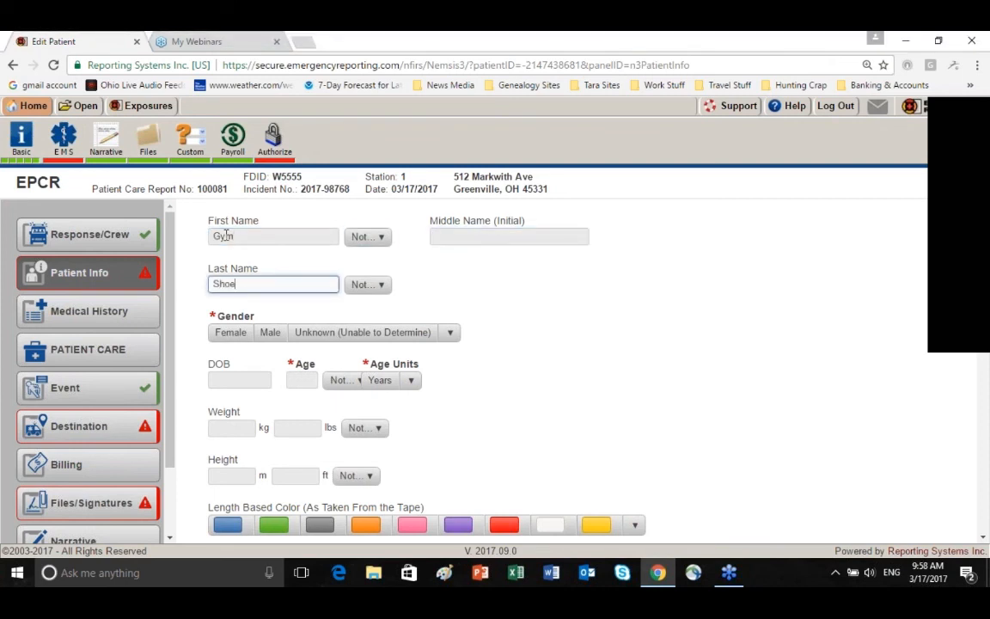
# Enter the patient's date of birth and prefill the report with the existing data from the patient's previous PCR
pyautogui.click(214, 379)
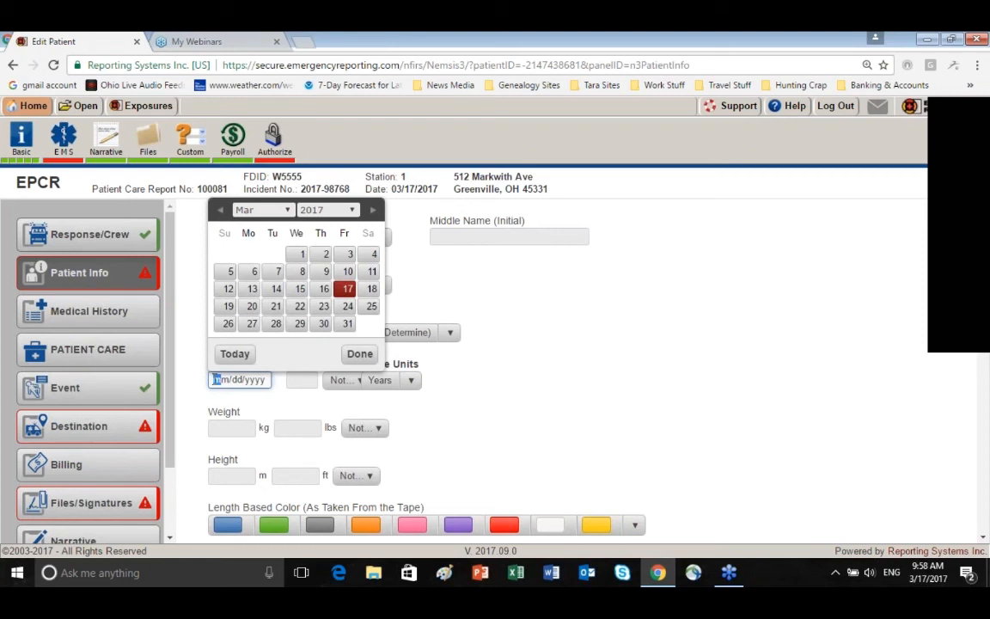
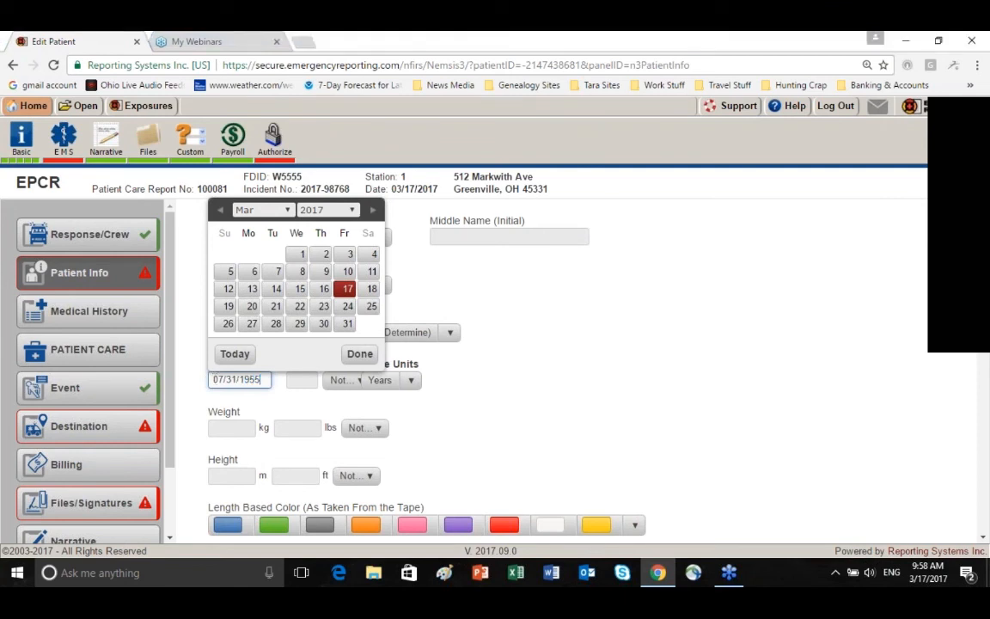
pyautogui.press('Return')
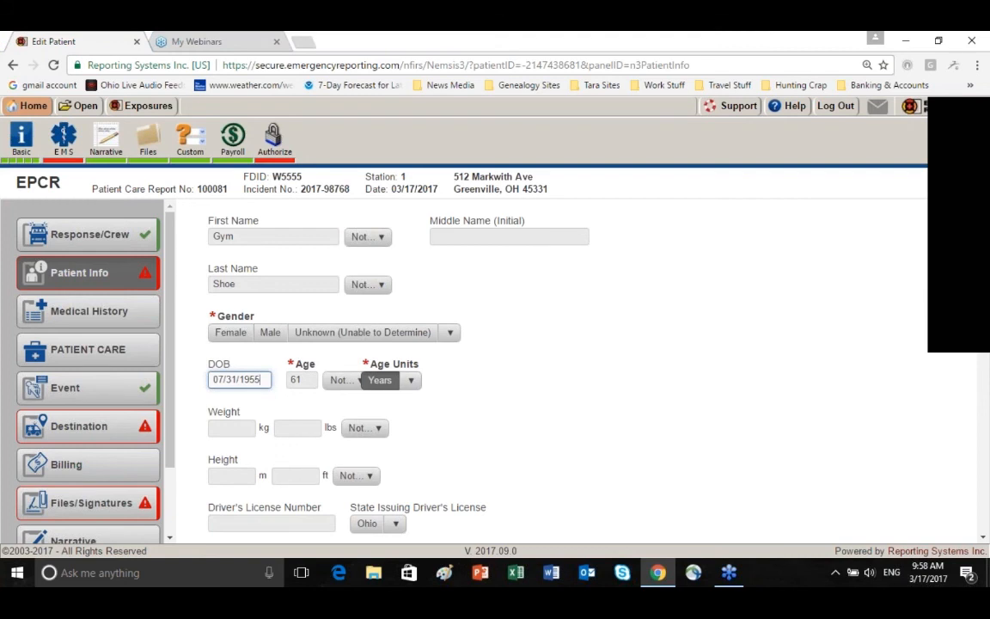
pyautogui.press('Tab')
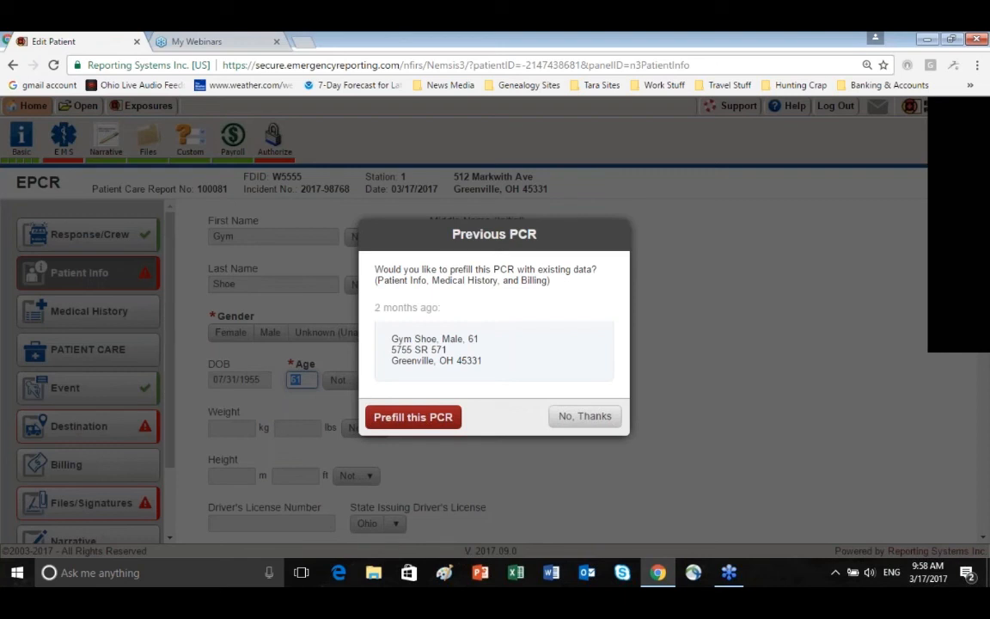
pyautogui.click(419, 428)
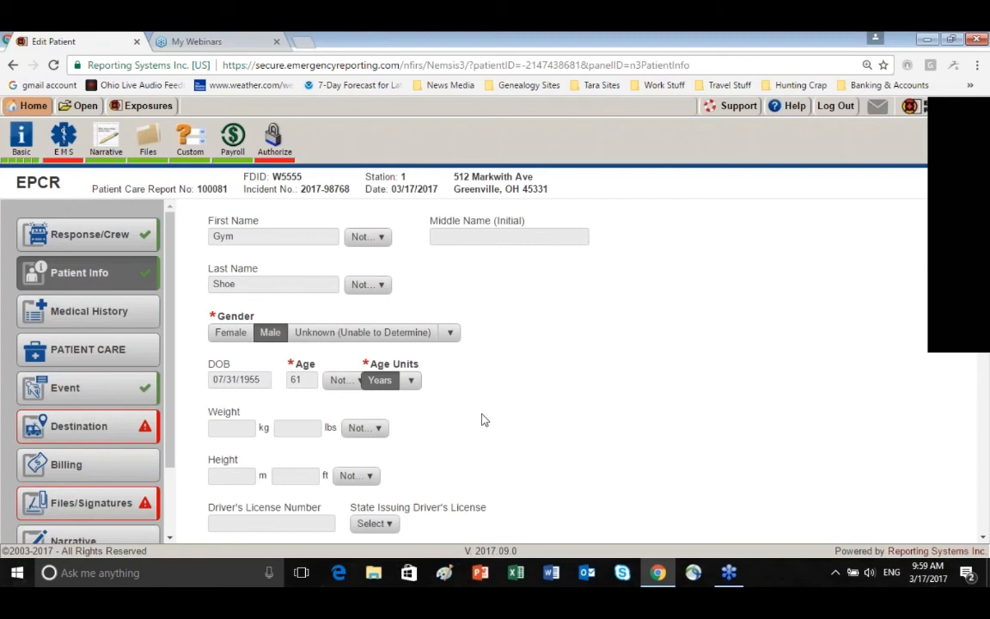
# Under Medical Documents in the patient information, set Advance Directives to Not Applicable
pyautogui.scroll(-1, 483, 420)
pyautogui.scroll(1, 500, 392)
pyautogui.scroll(-1, 477, 434)
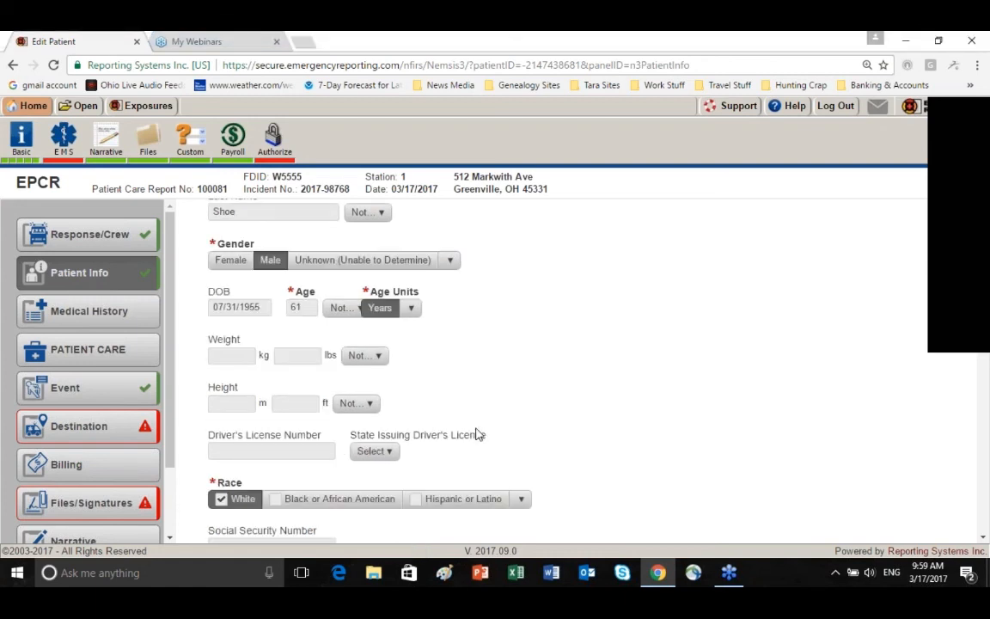
pyautogui.scroll(-4, 589, 421)
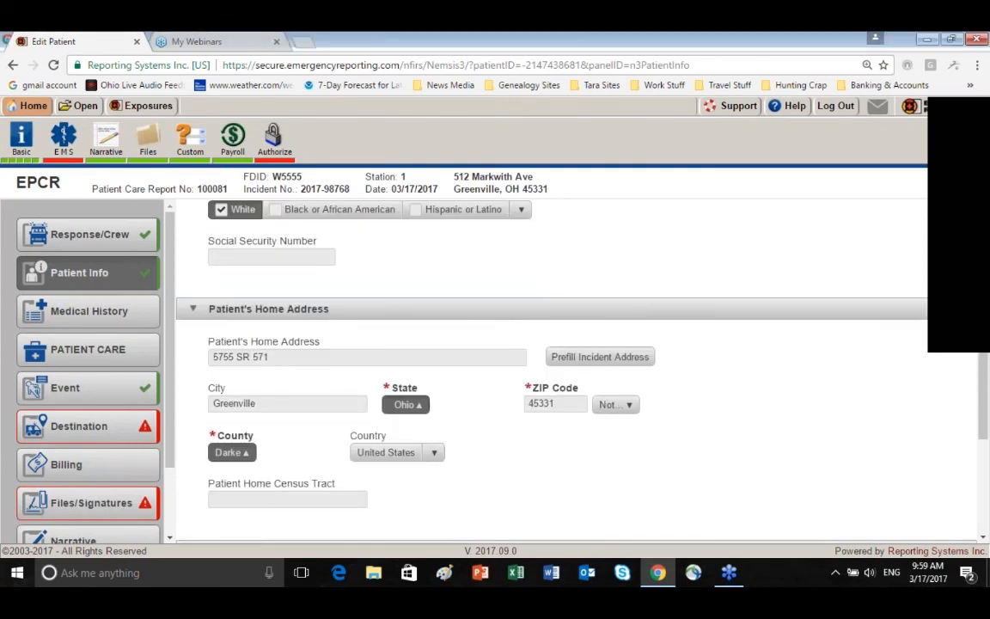
pyautogui.scroll(-1, 550, 370)
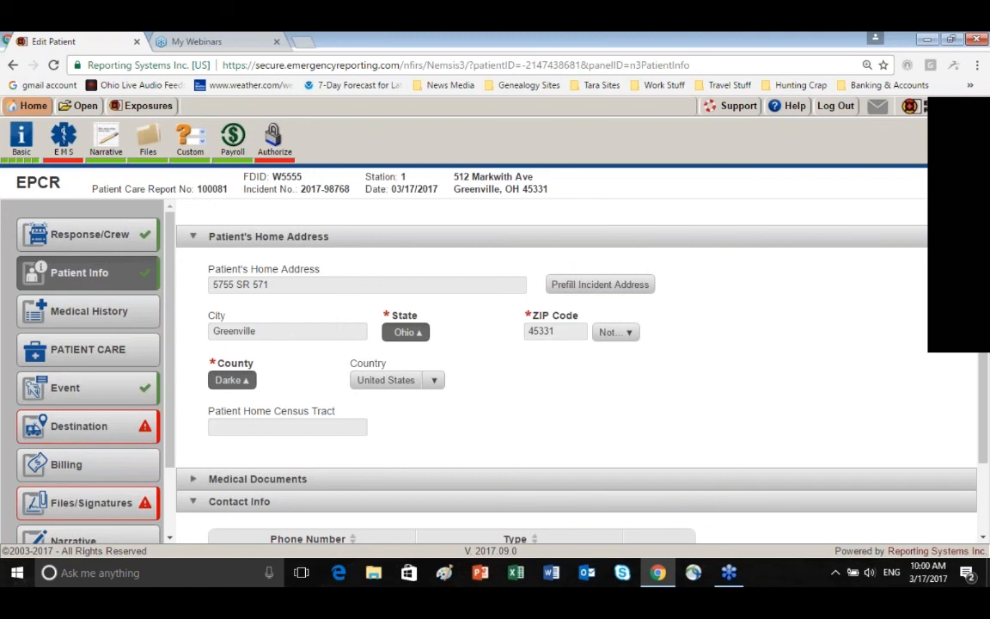
pyautogui.scroll(-3, 487, 426)
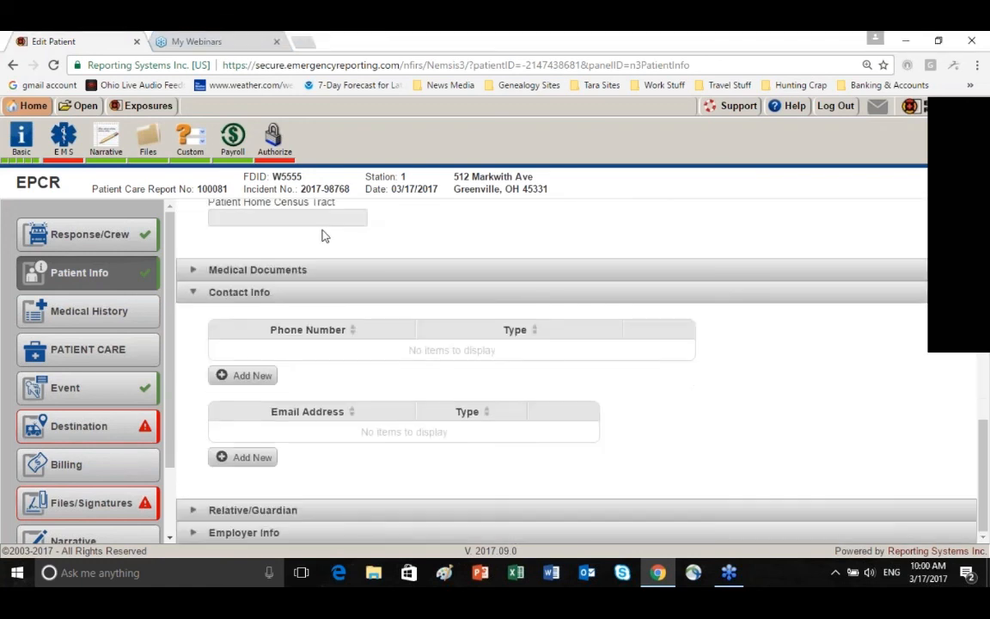
pyautogui.click(193, 271)
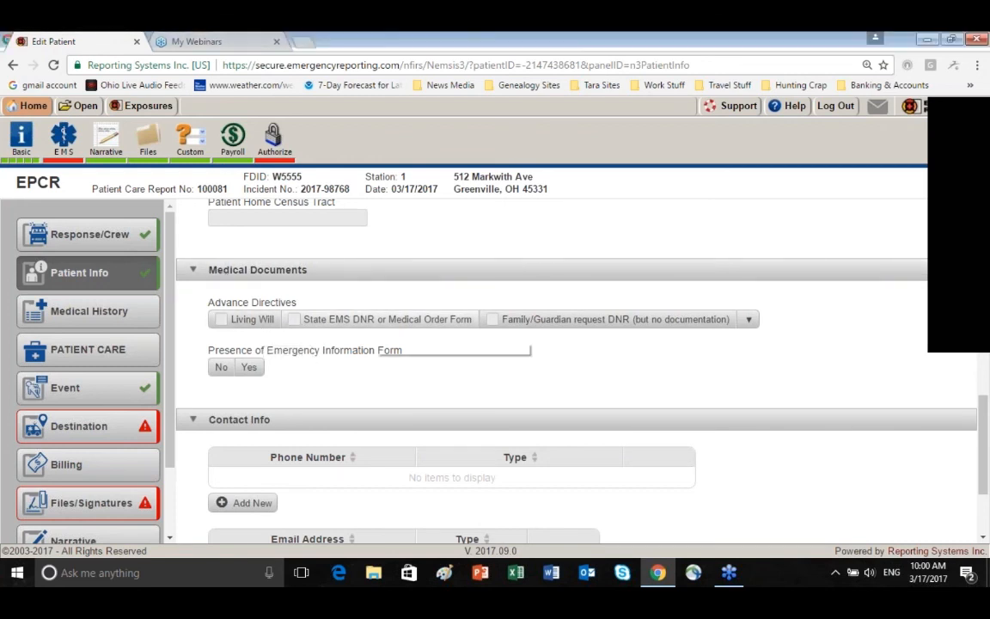
pyautogui.click(755, 324)
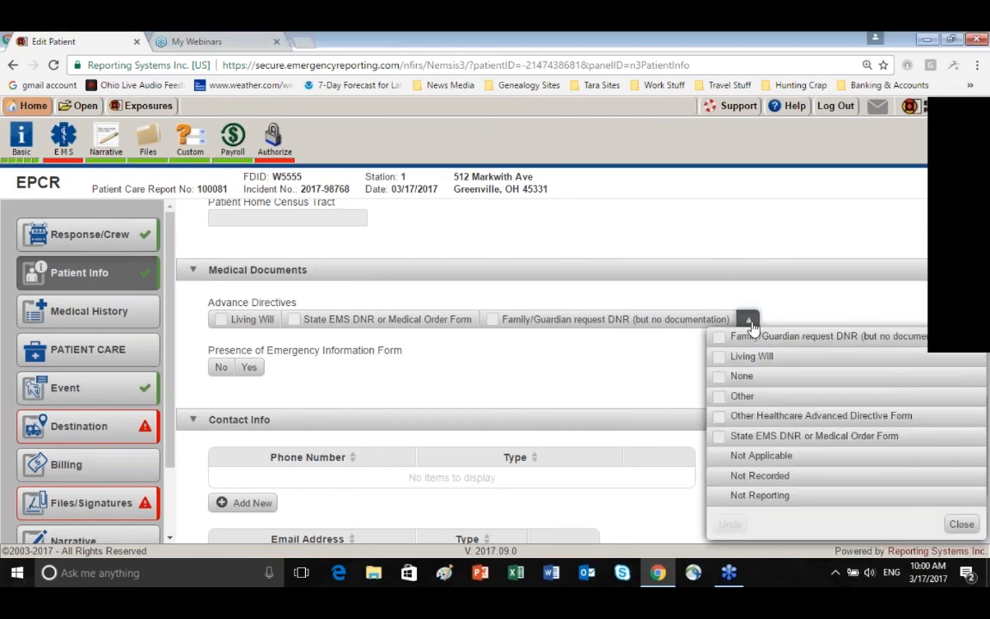
pyautogui.click(760, 455)
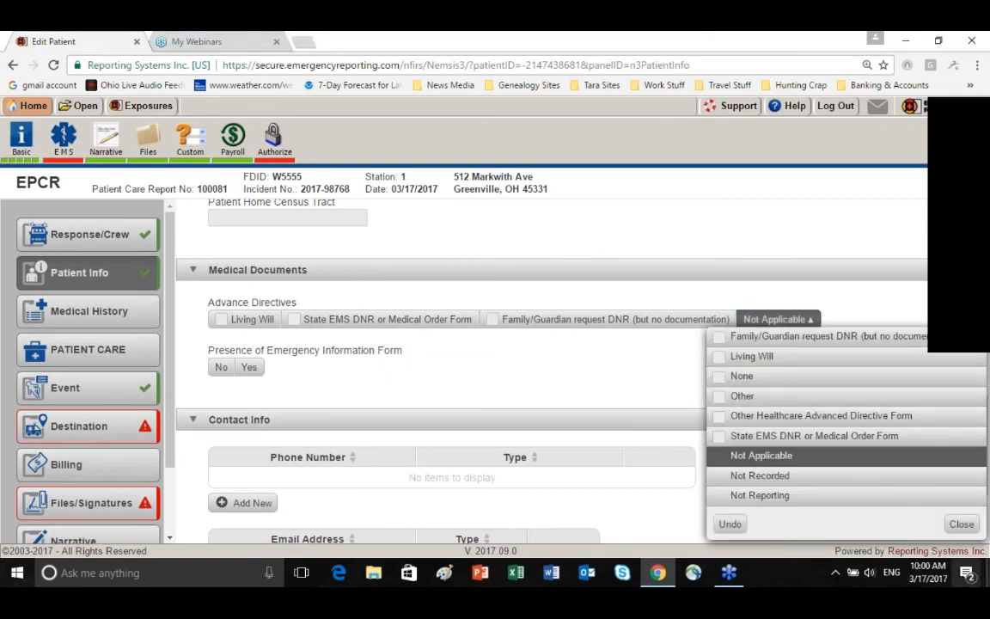
pyautogui.click(961, 523)
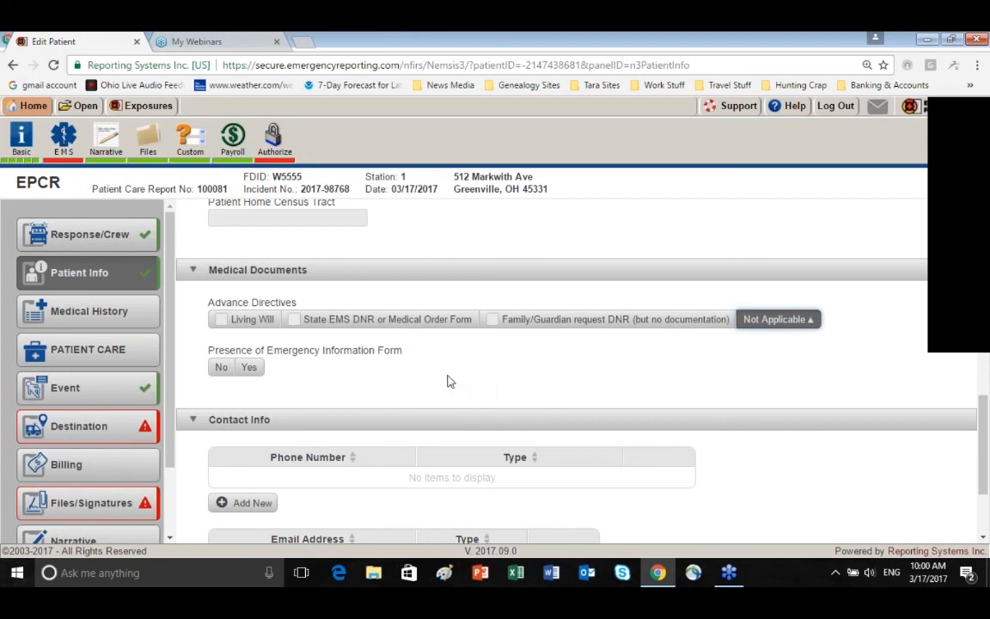
# Review the fields in the Contact Info, Relative/Guardian and Employer Info sections of the patient information
pyautogui.scroll(-1, 447, 382)
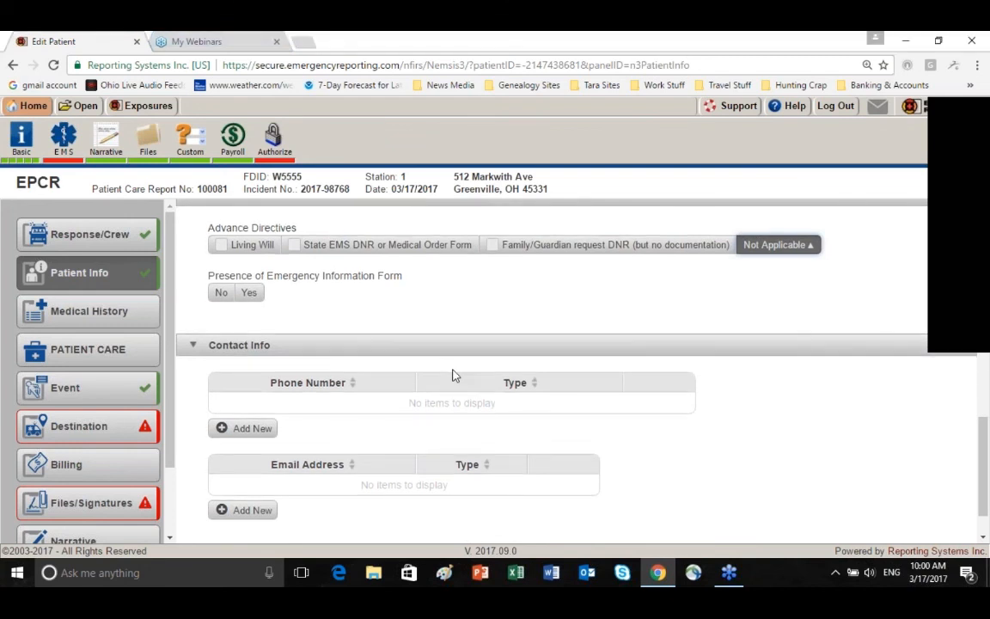
pyautogui.scroll(-1, 455, 376)
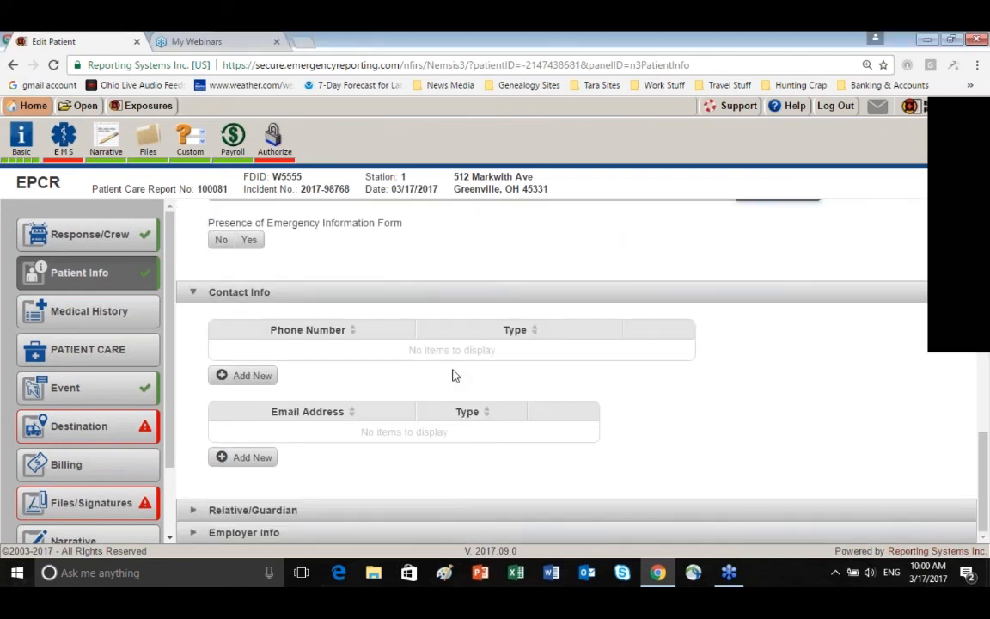
pyautogui.click(194, 510)
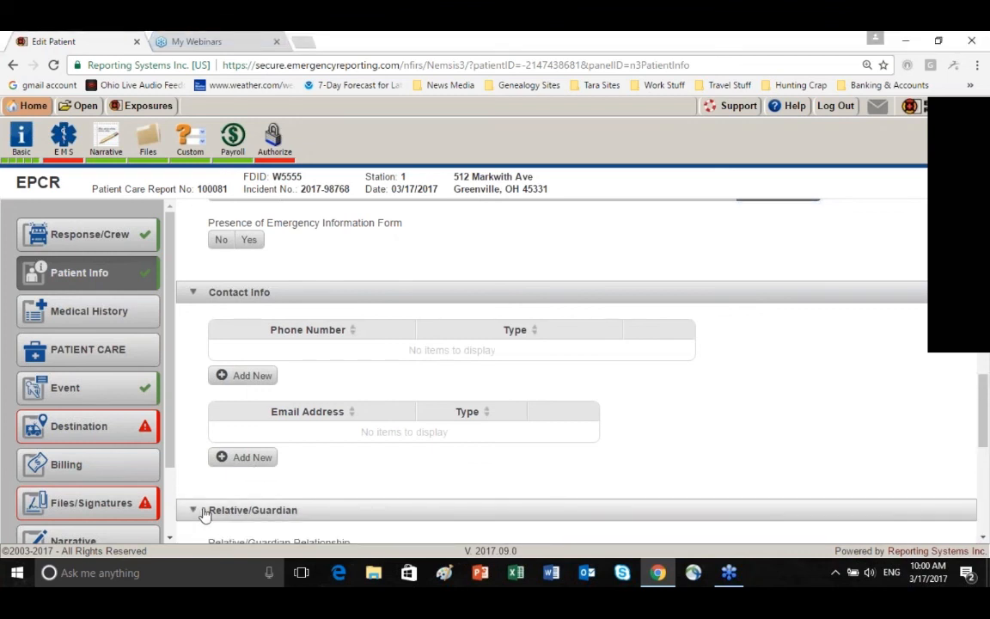
pyautogui.scroll(-3, 584, 430)
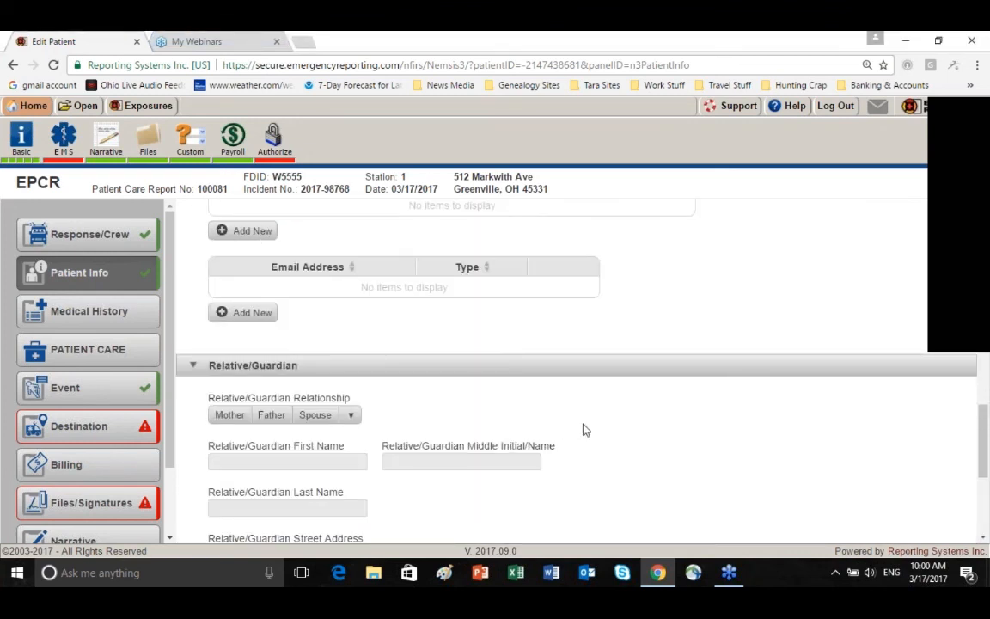
pyautogui.scroll(-2, 583, 429)
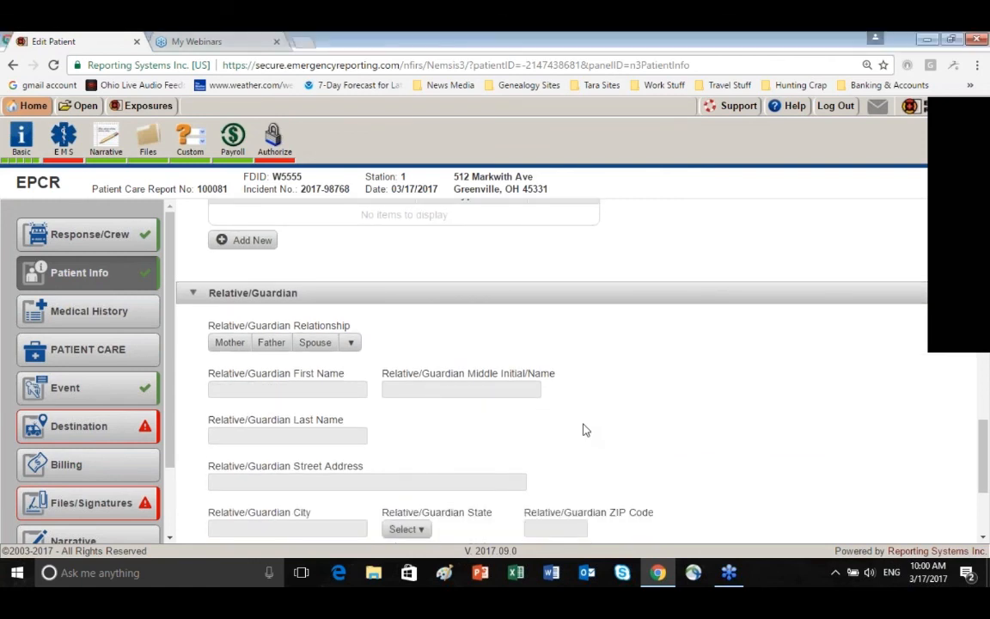
pyautogui.scroll(-5, 583, 430)
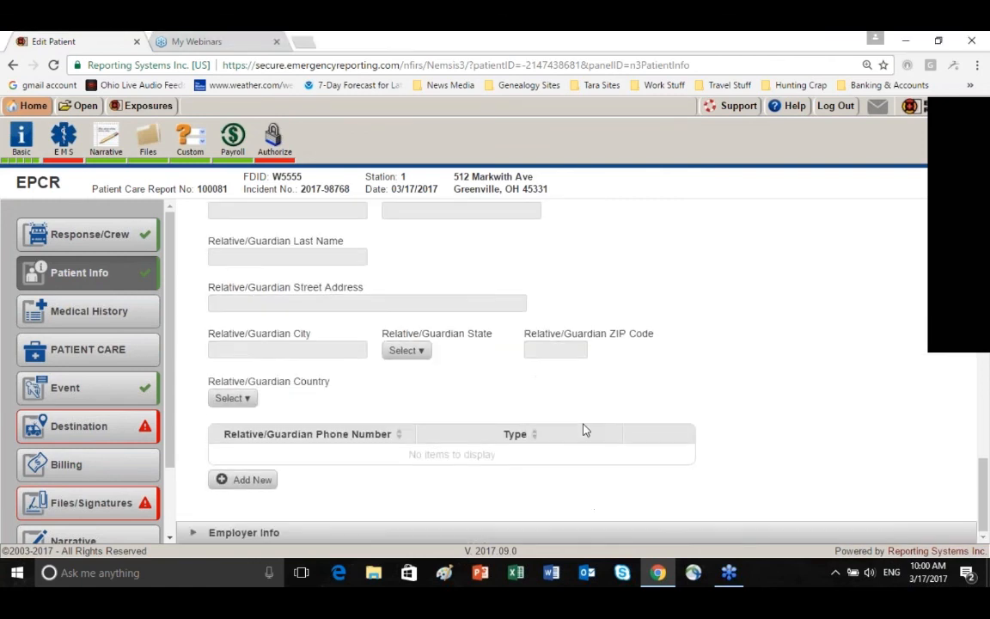
pyautogui.click(194, 535)
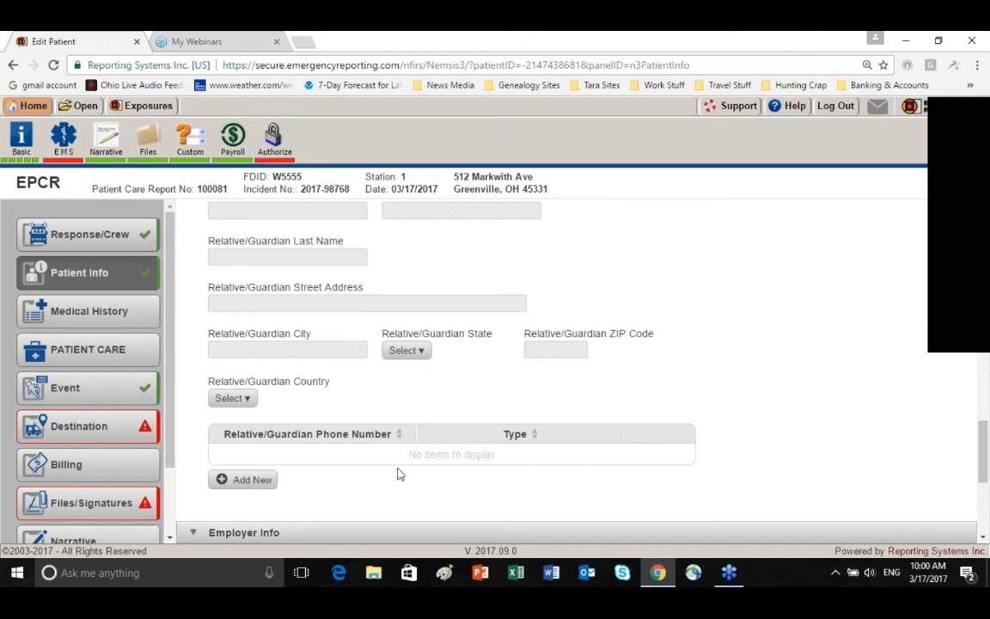
pyautogui.scroll(-3, 398, 474)
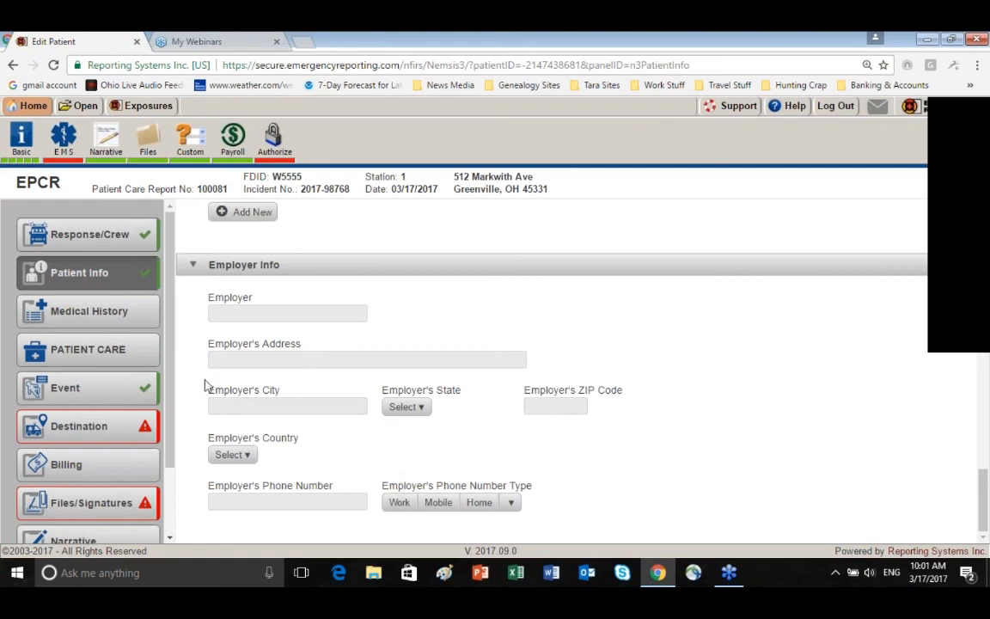
# In Medical History, mark the history as obtained from the patient and add a patient practitioner with the doctor's first and last name
pyautogui.click(125, 317)
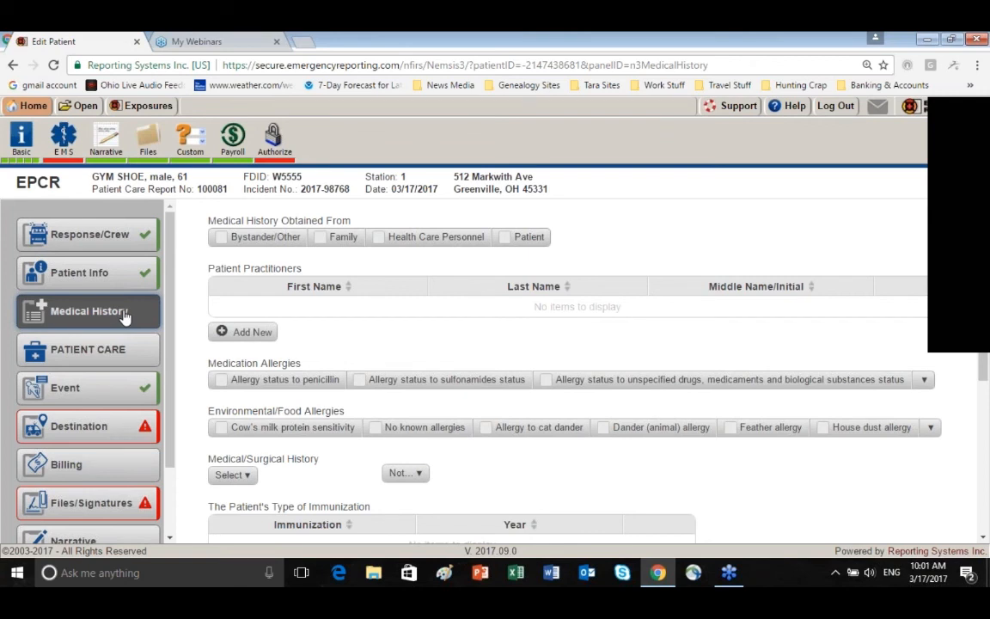
pyautogui.click(507, 244)
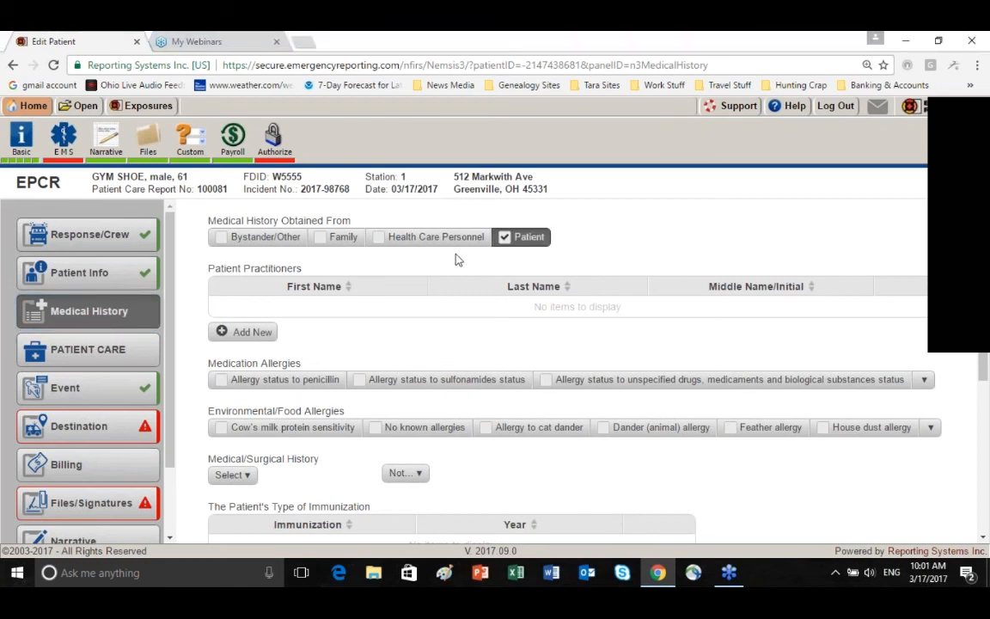
pyautogui.click(243, 332)
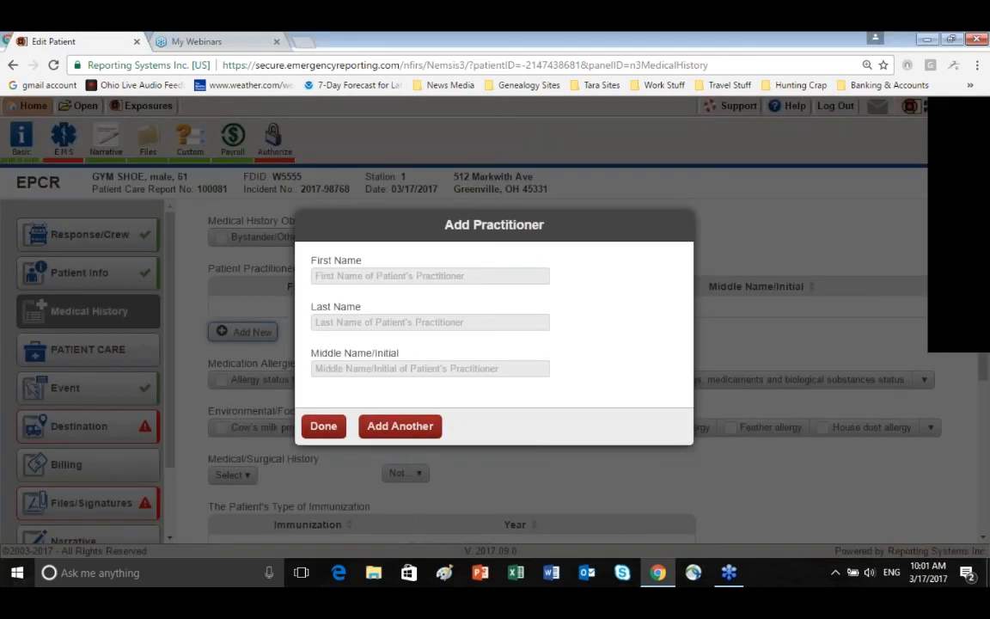
pyautogui.click(327, 276)
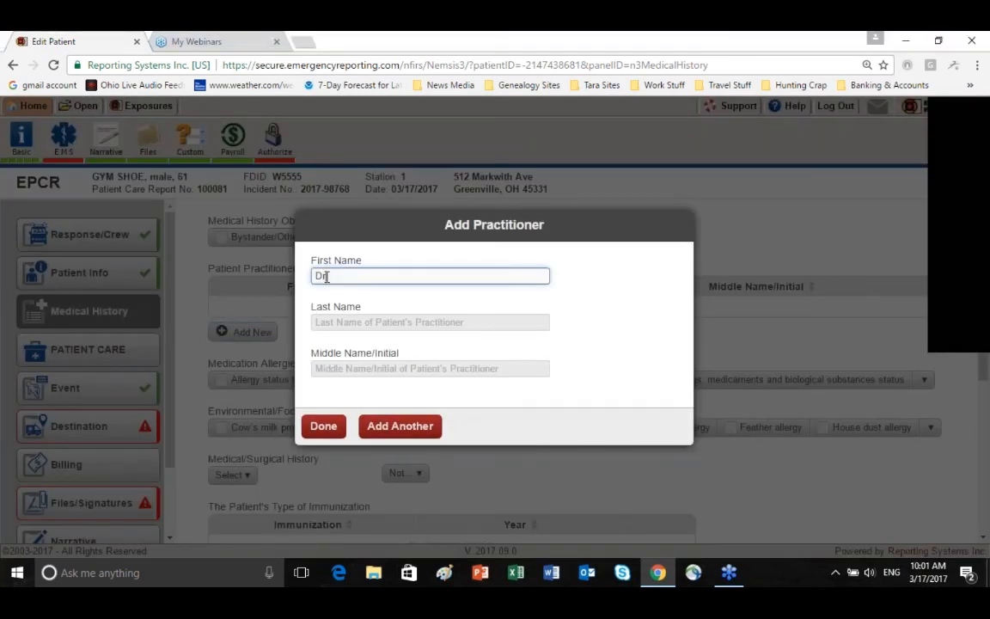
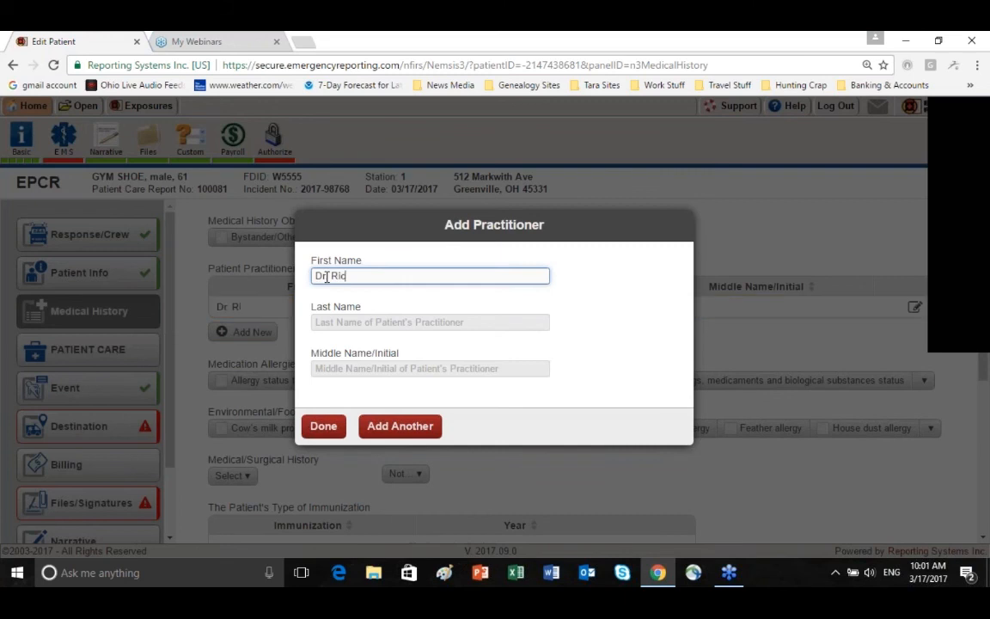
pyautogui.click(338, 323)
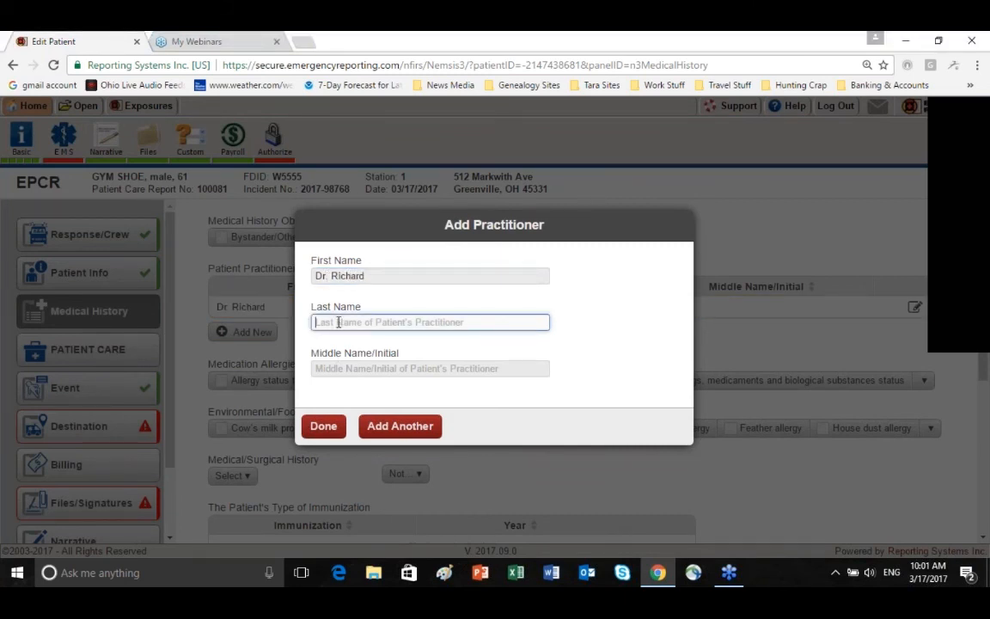
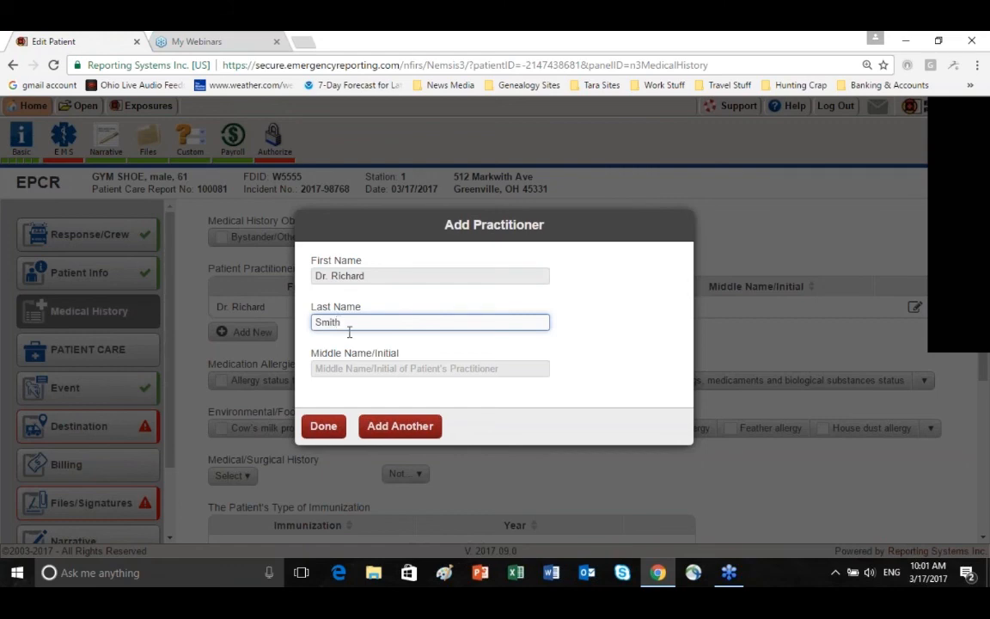
pyautogui.click(324, 425)
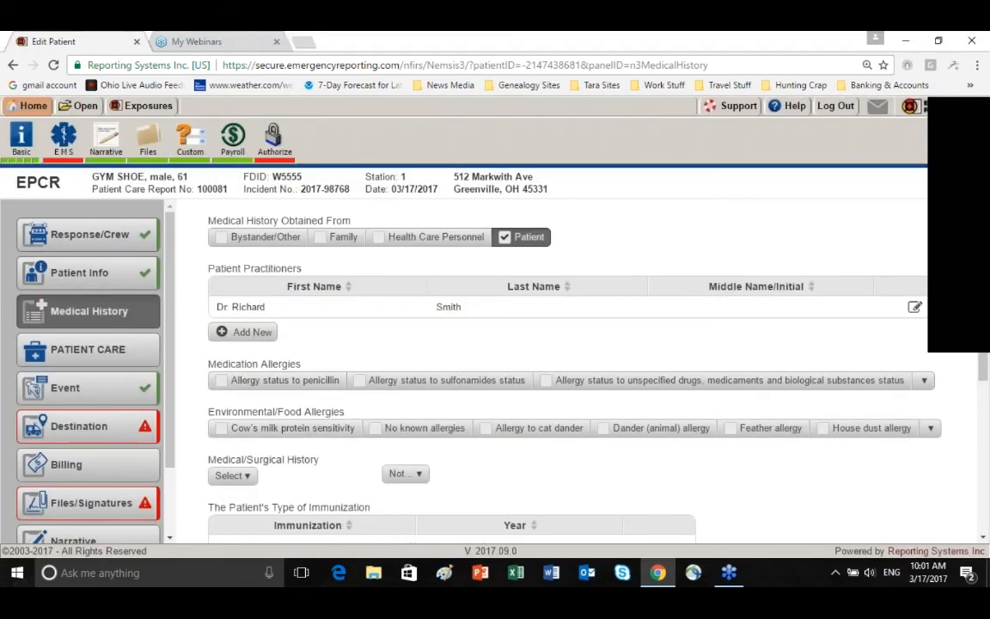
# Set the patient's Medication Allergies to Not Applicable
pyautogui.click(925, 382)
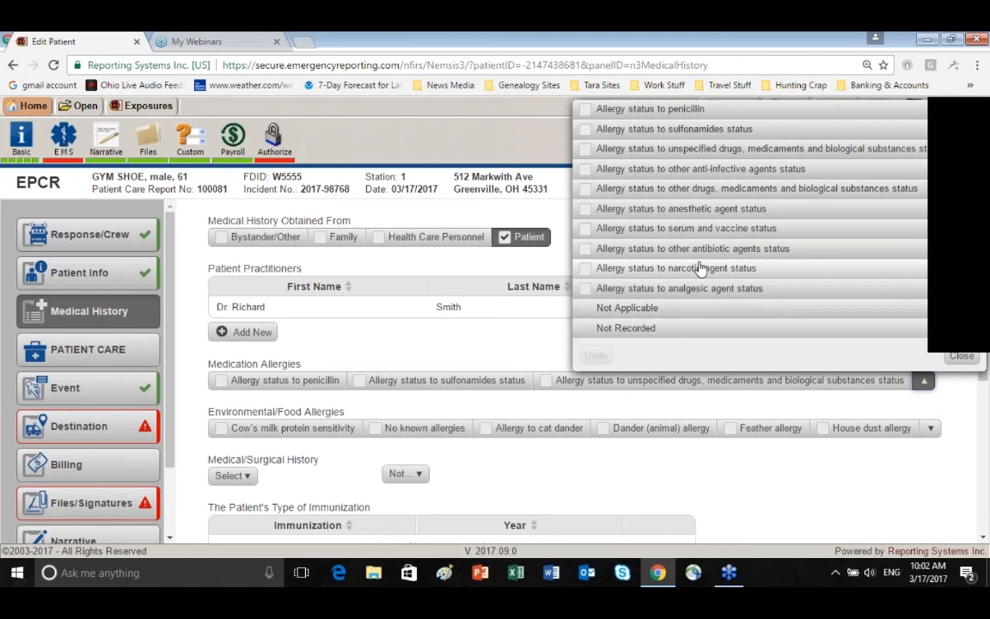
pyautogui.click(651, 308)
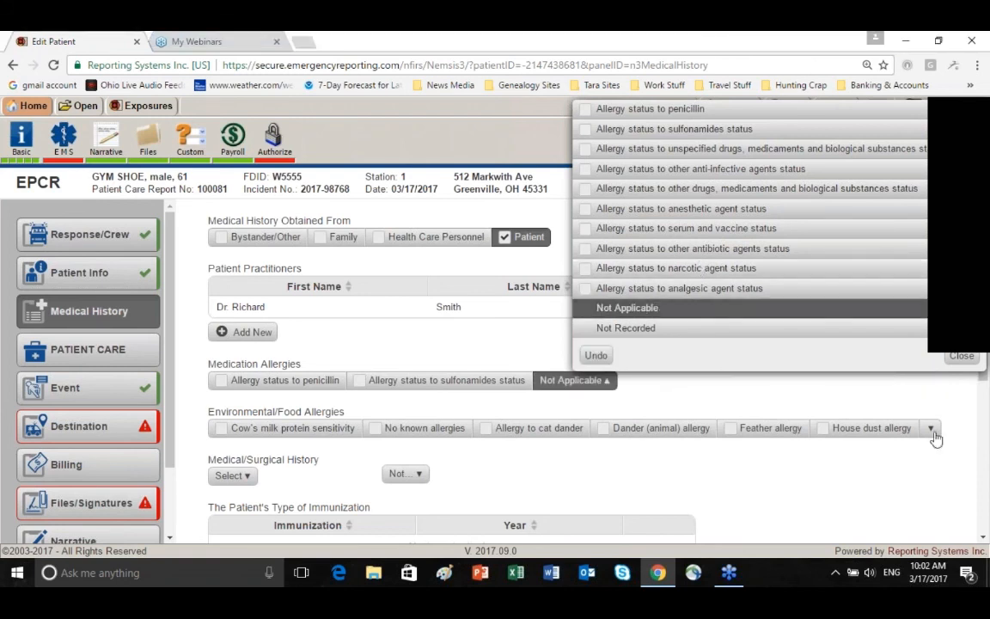
pyautogui.click(962, 355)
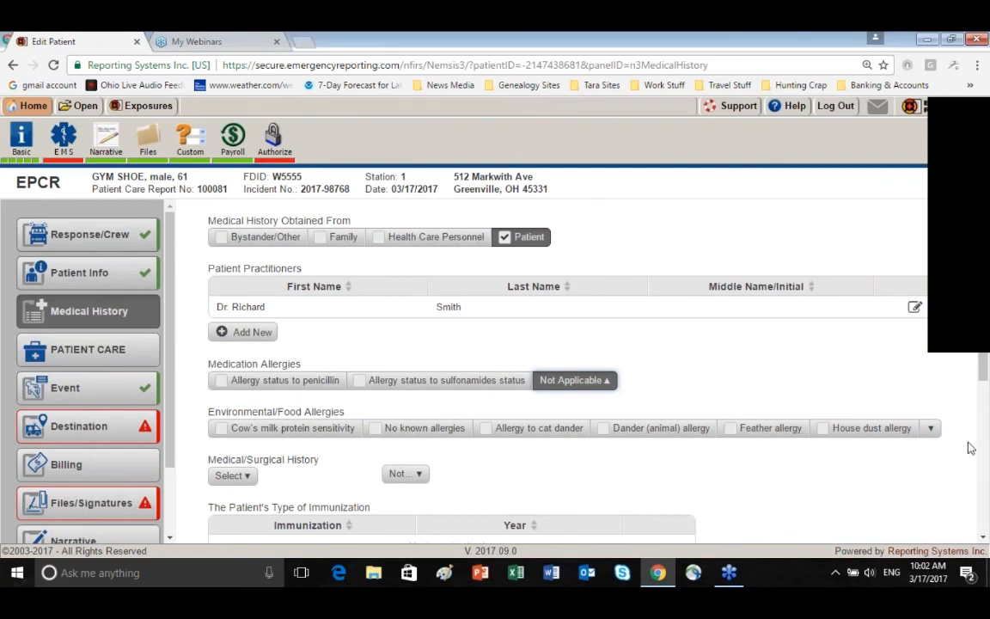
# Filter the Environmental/Food Allergies options by "no" and select No known allergies
pyautogui.click(930, 428)
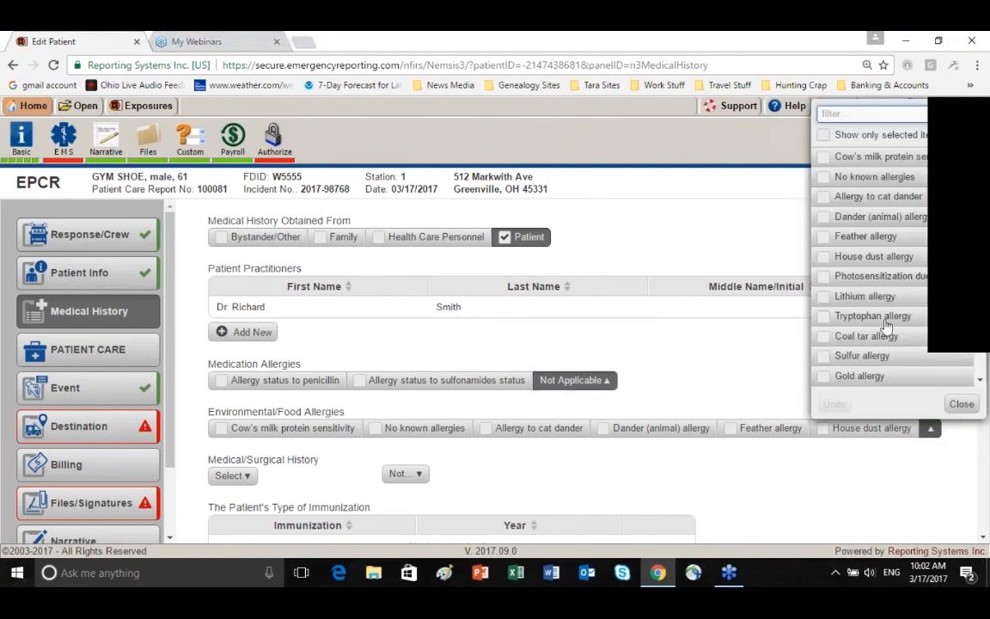
pyautogui.scroll(-8, 886, 327)
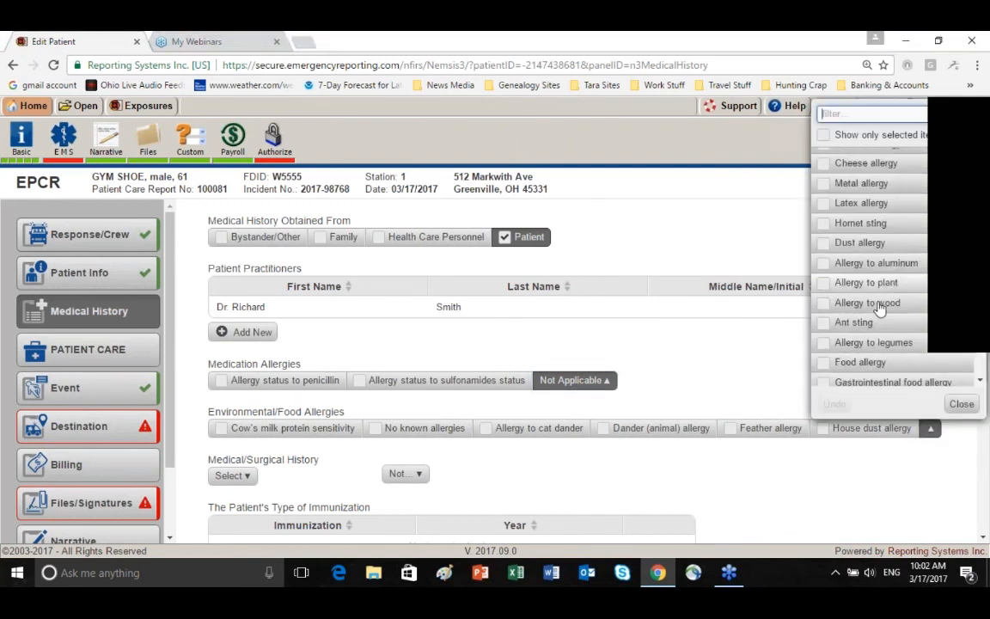
pyautogui.scroll(-10, 879, 308)
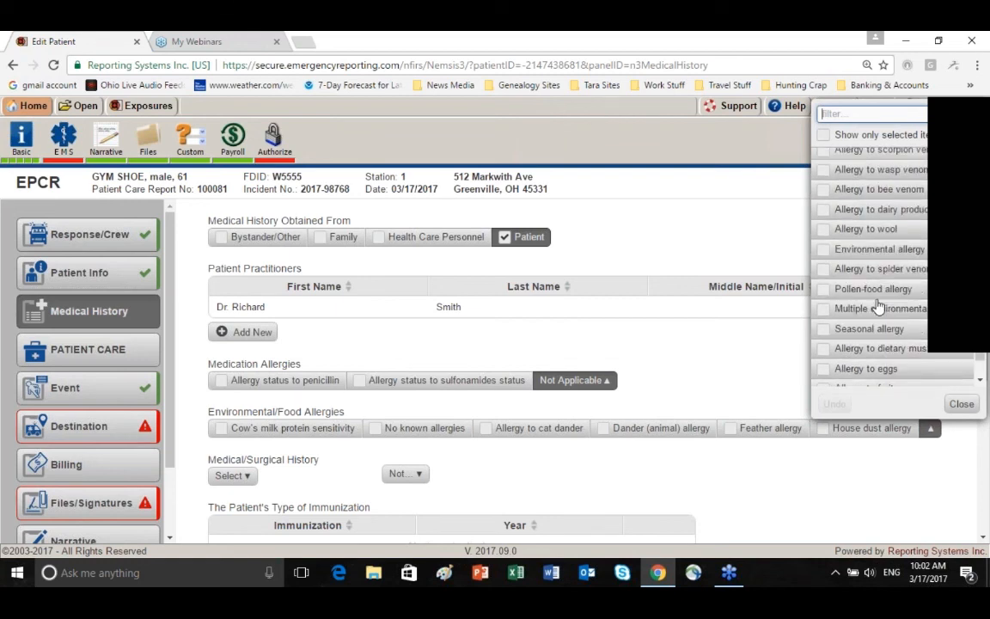
pyautogui.scroll(-3, 879, 308)
pyautogui.scroll(2, 876, 302)
pyautogui.scroll(5, 875, 302)
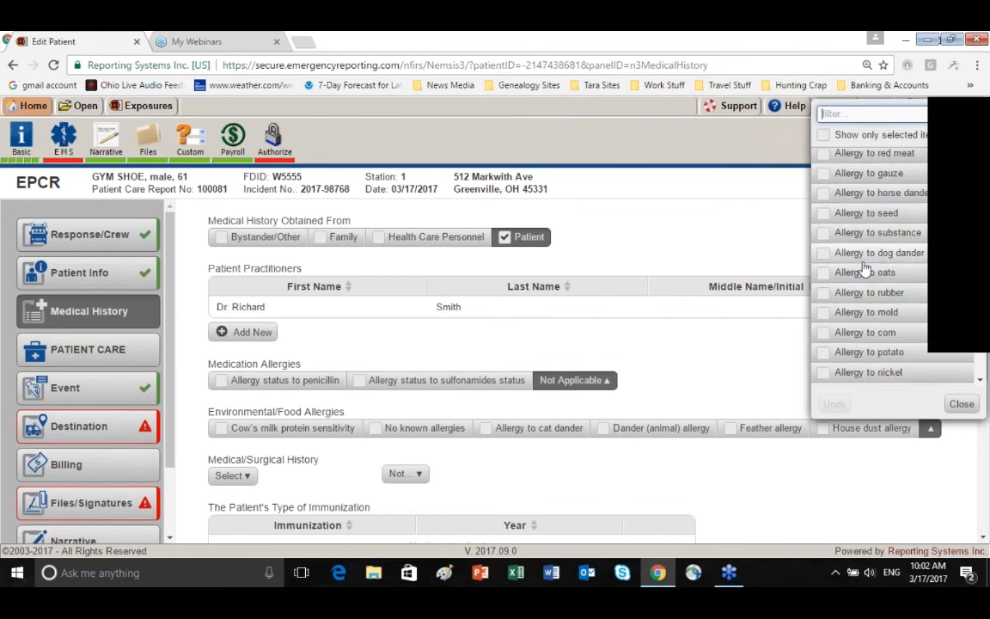
pyautogui.scroll(5, 866, 269)
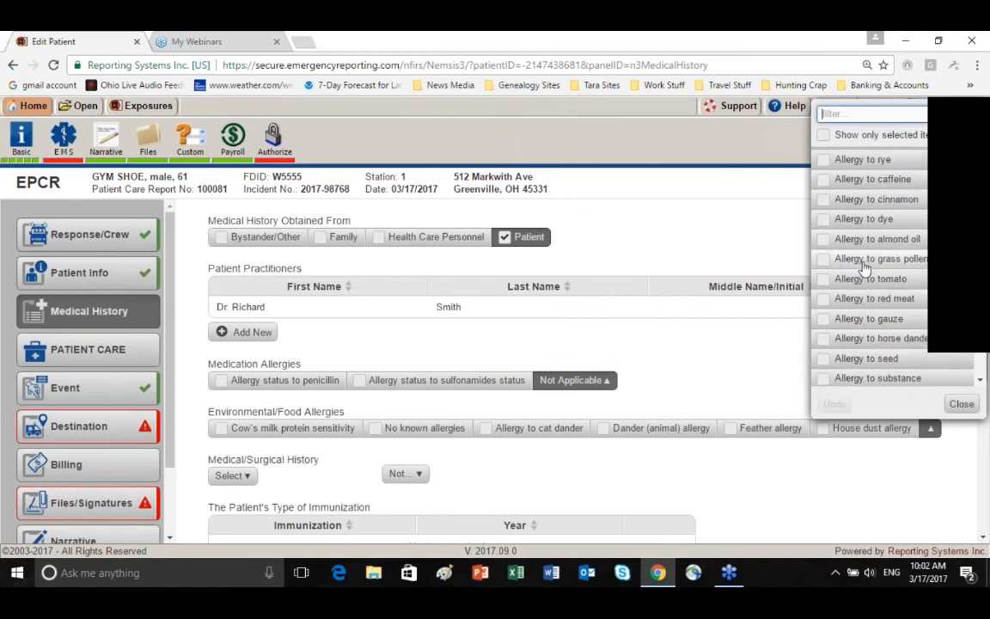
pyautogui.click(842, 115)
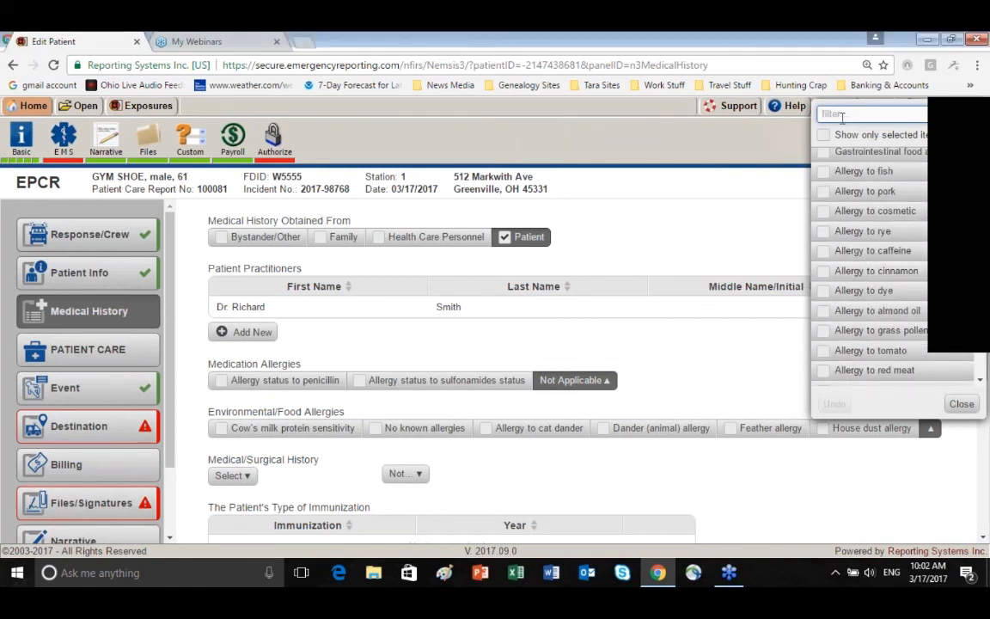
pyautogui.write('no')
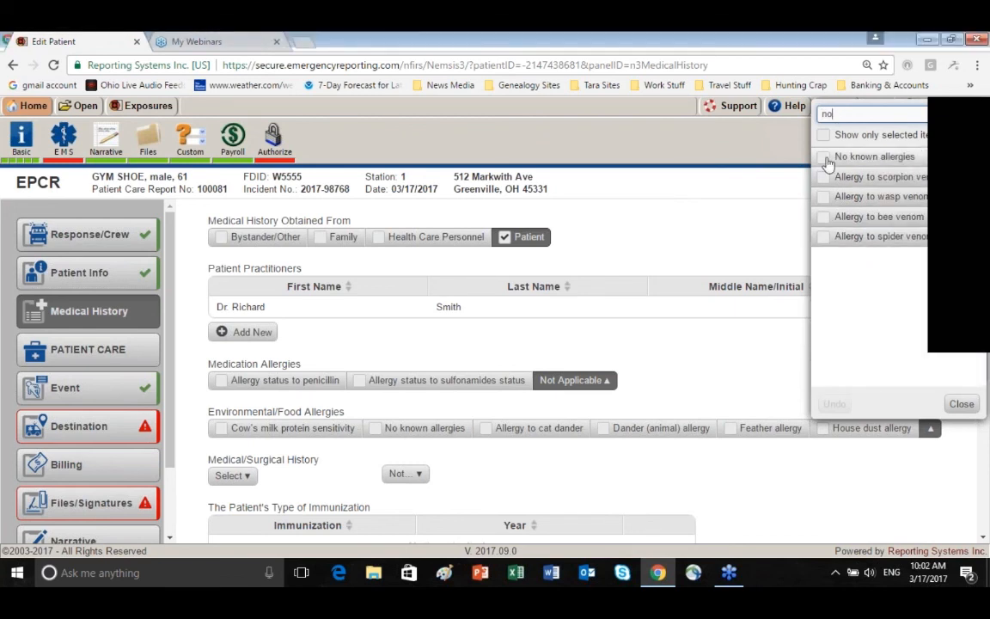
pyautogui.click(823, 158)
pyautogui.click(962, 404)
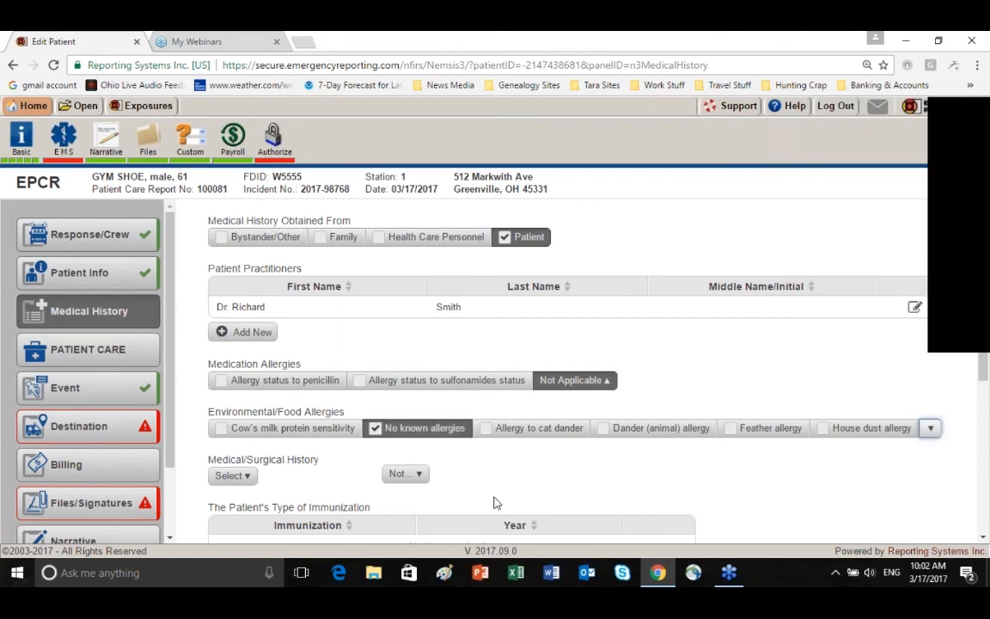
# Filter the Medical/Surgical History conditions by "chronic ob" and select Chronic obstructive pulmonary disease, unspecified (J44.9)
pyautogui.scroll(-1, 193, 414)
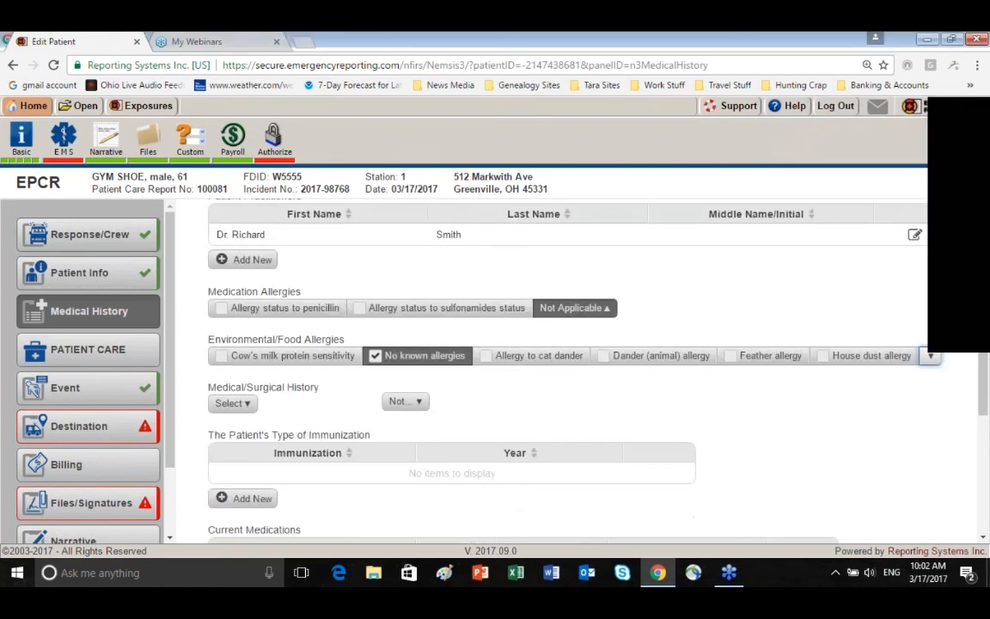
pyautogui.click(248, 411)
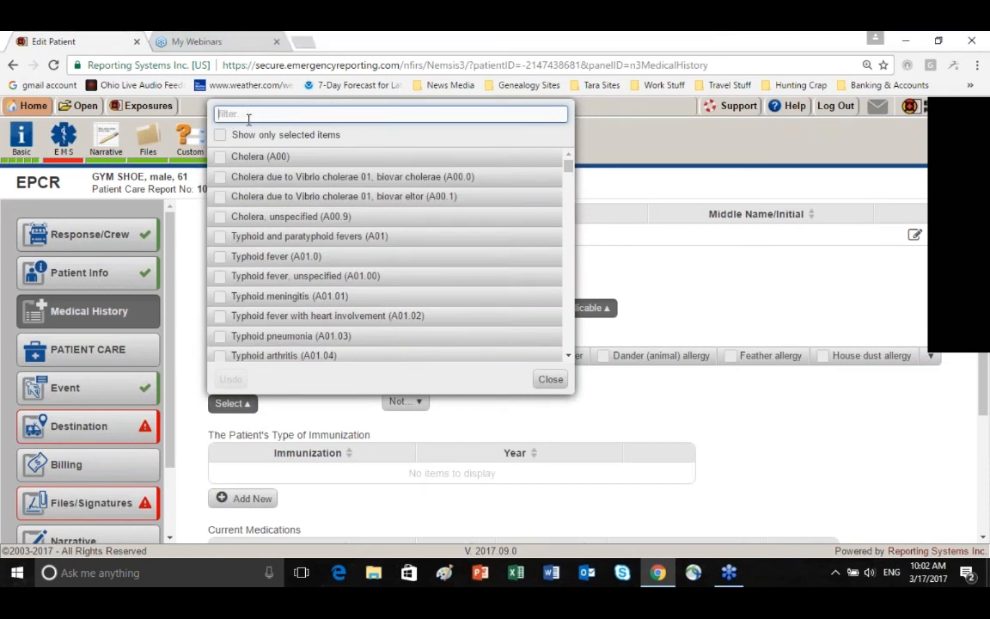
pyautogui.write('ch')
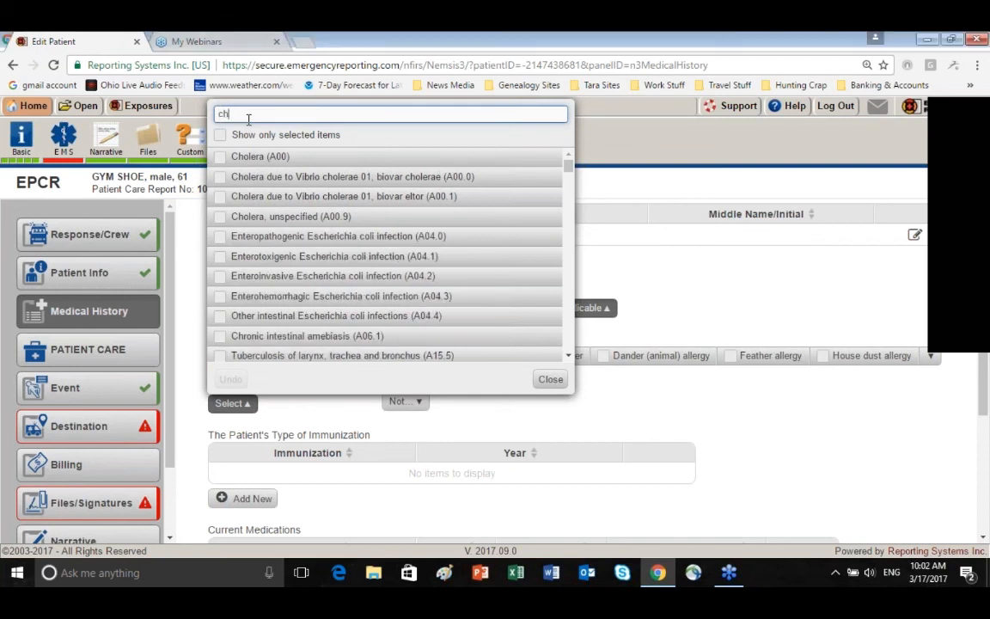
pyautogui.write('ronic')
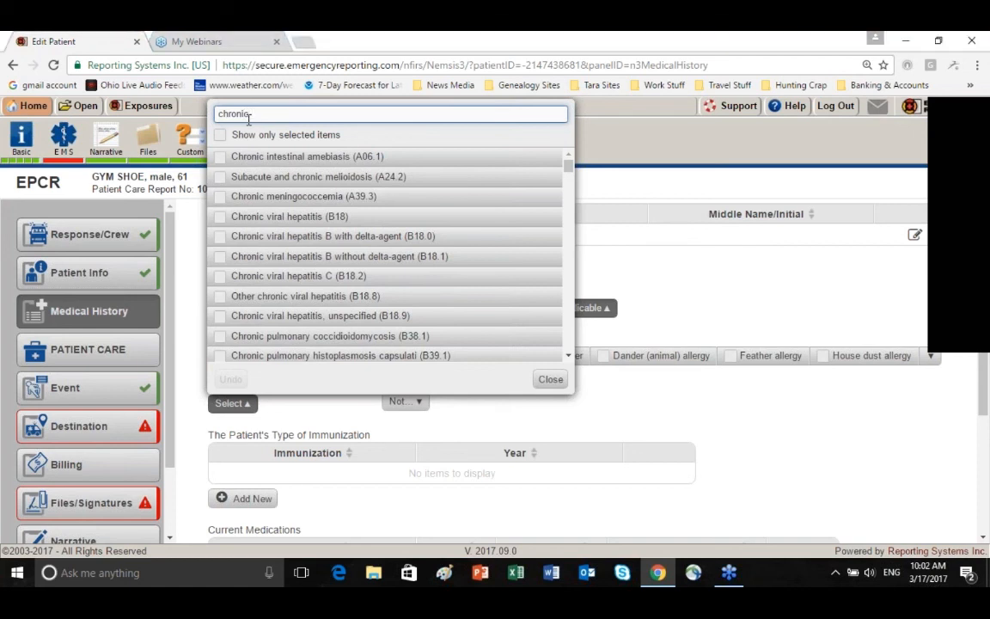
pyautogui.write(' ob')
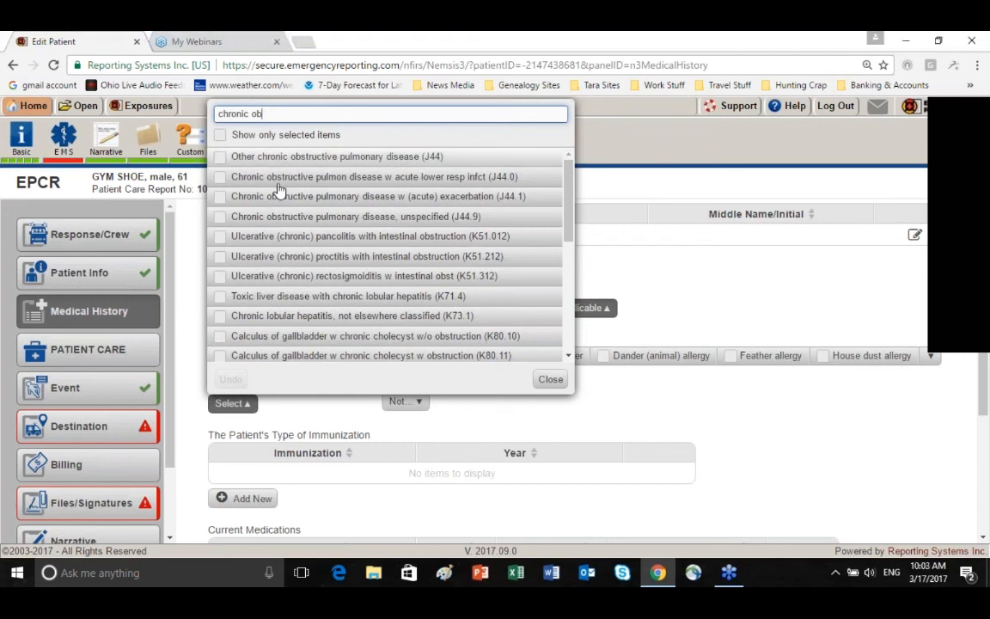
pyautogui.click(221, 218)
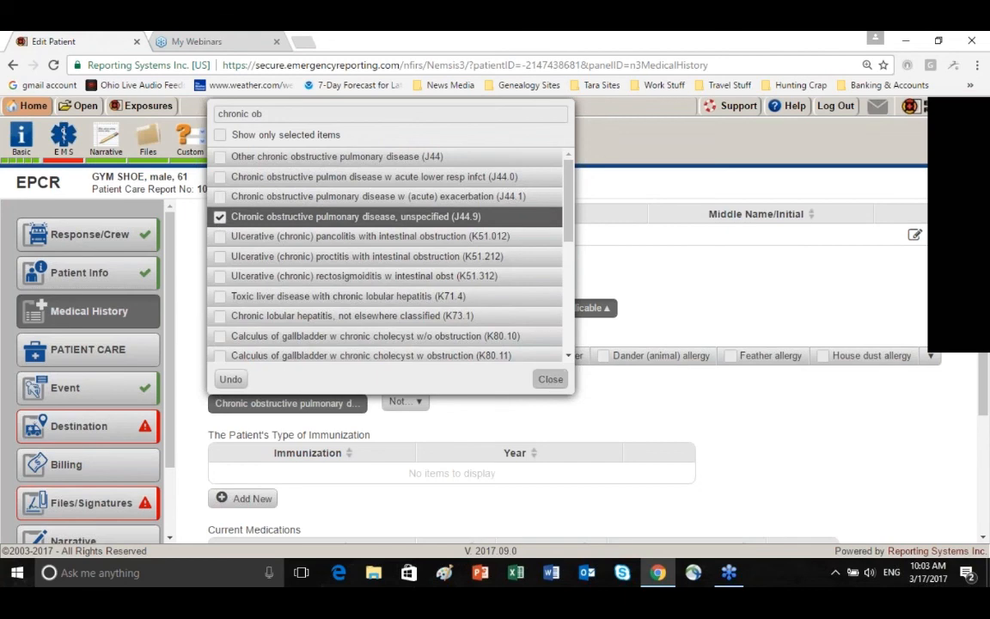
pyautogui.click(551, 379)
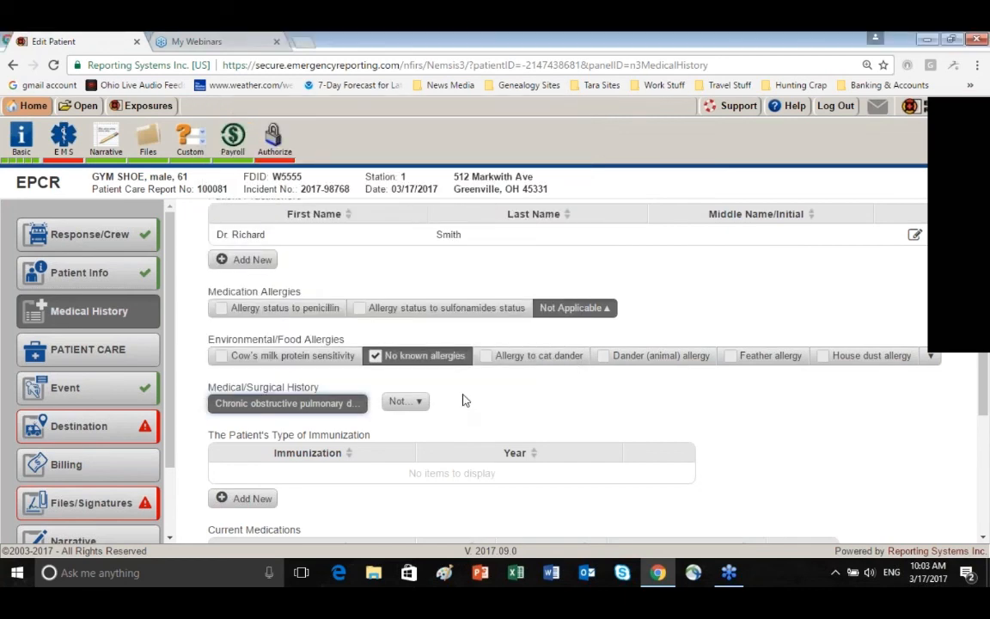
# Add a Current Medications entry, filter the medication choices by "albu" and choose Albuterol
pyautogui.scroll(-1, 380, 411)
pyautogui.scroll(-1, 326, 373)
pyautogui.scroll(-1, 316, 371)
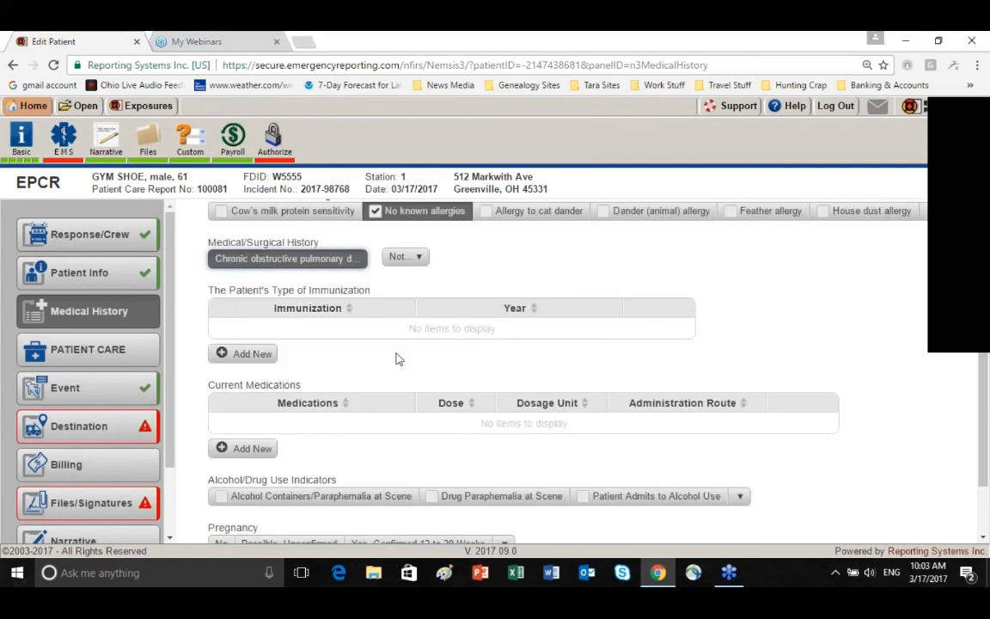
pyautogui.scroll(-1, 398, 360)
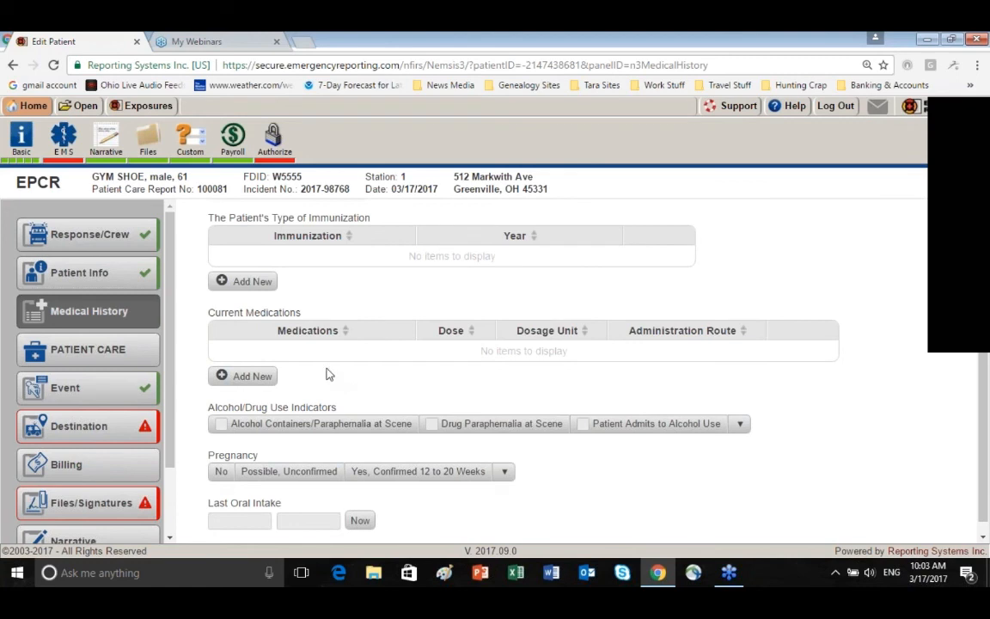
pyautogui.click(251, 378)
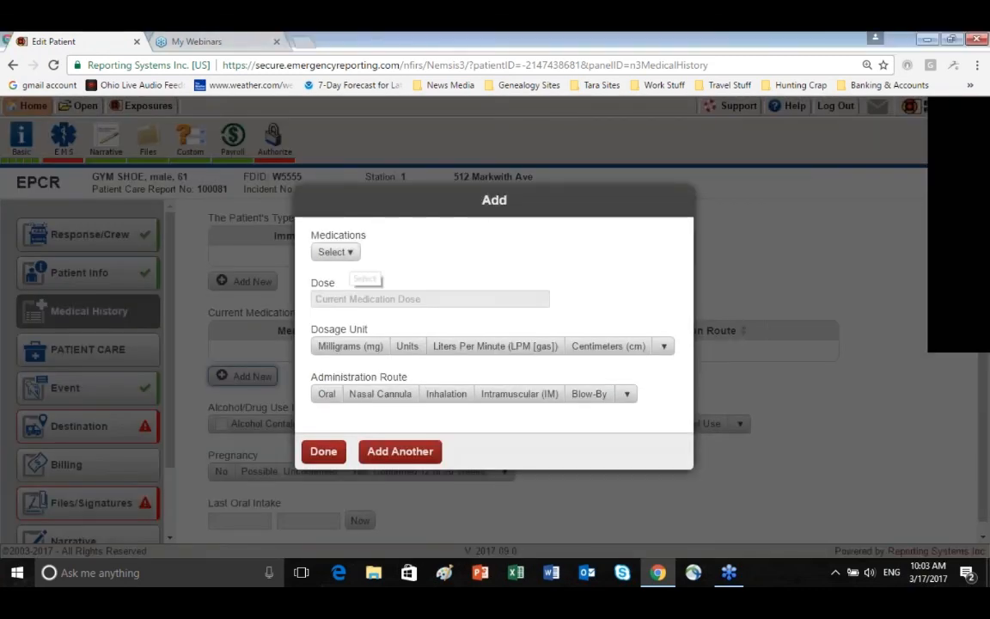
pyautogui.click(335, 252)
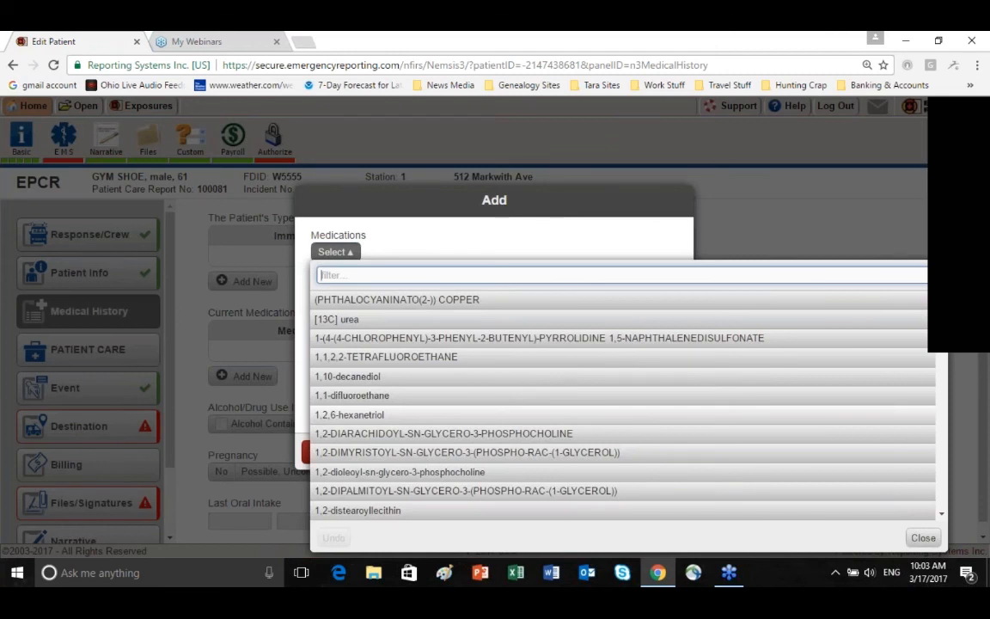
pyautogui.write('albu')
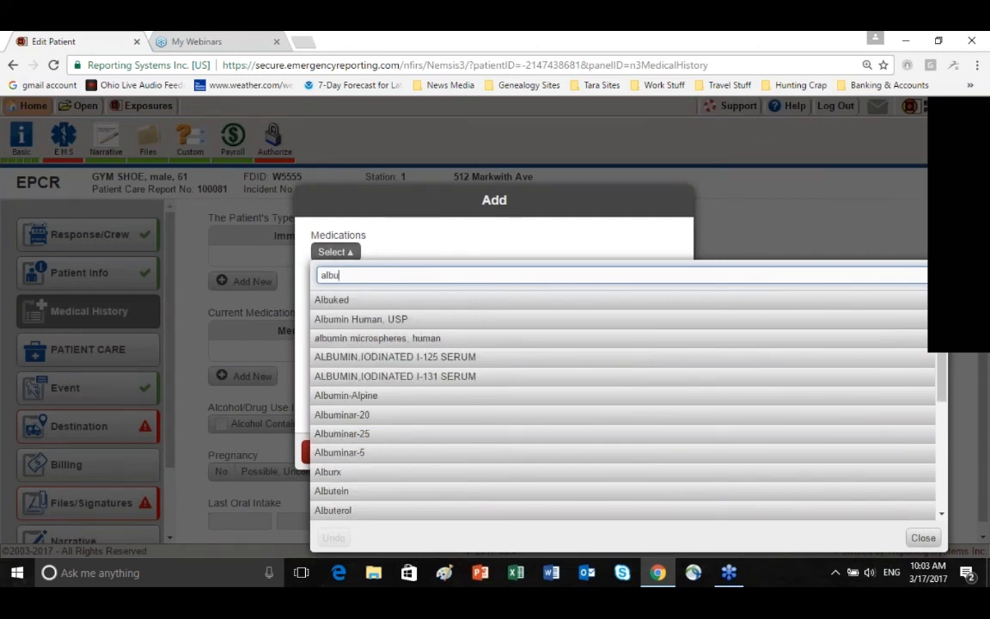
pyautogui.click(347, 515)
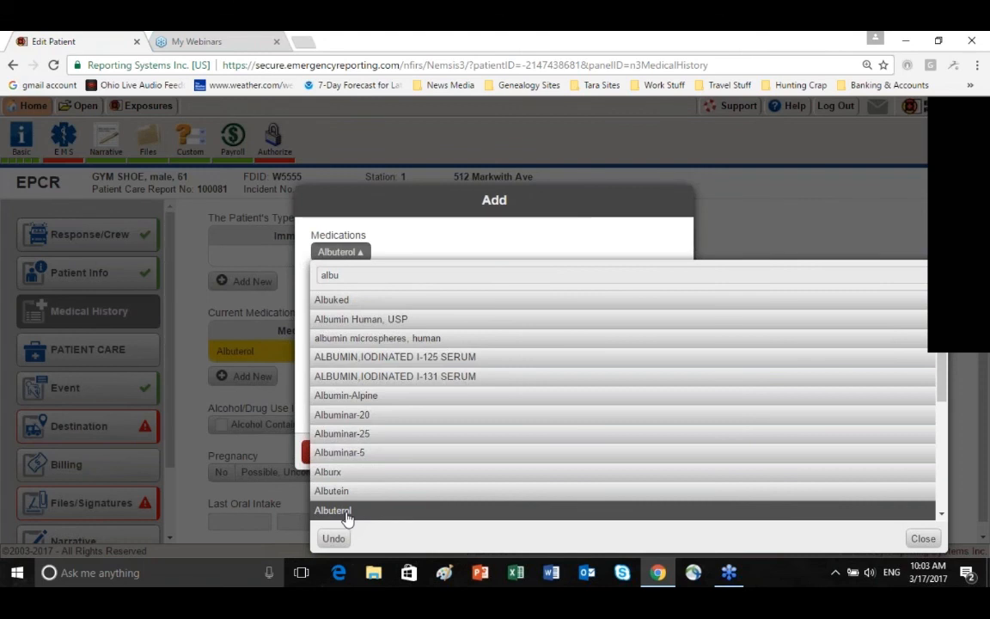
pyautogui.click(923, 538)
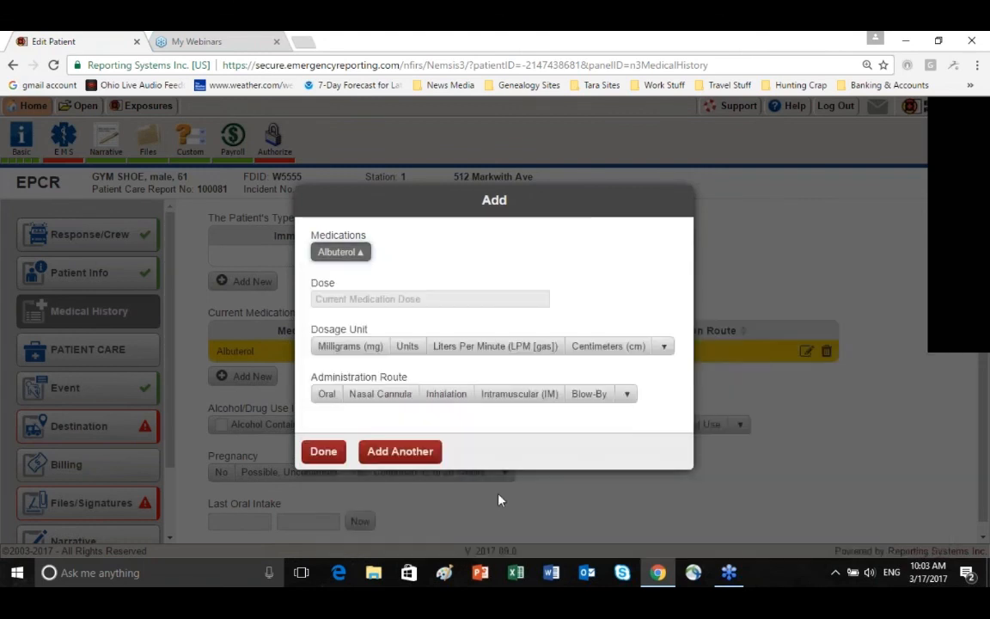
# Add another current medication, filtering the choices by "flona" and choosing Flonase
pyautogui.click(407, 455)
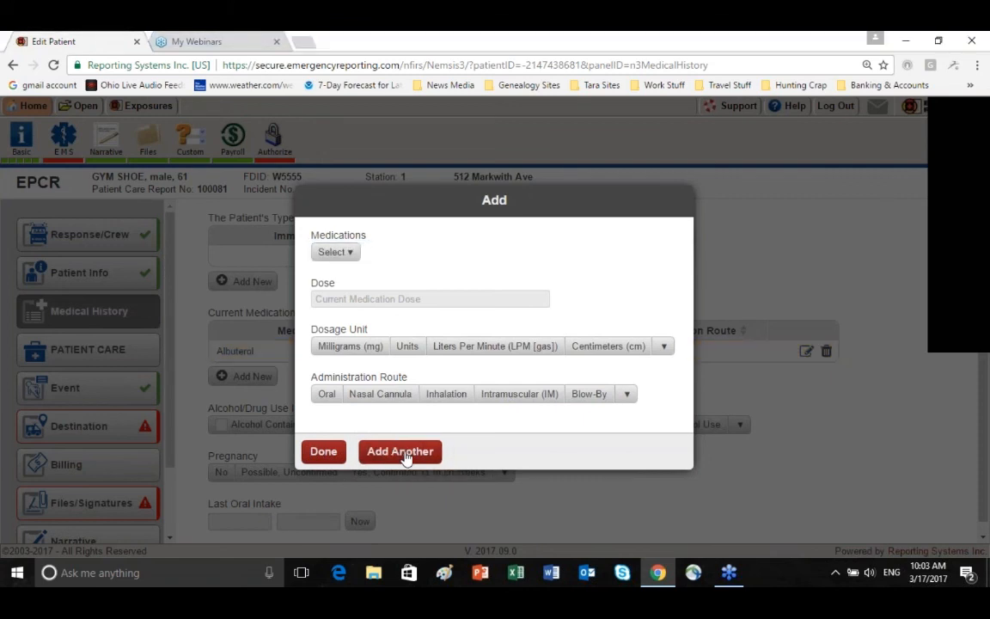
pyautogui.click(351, 252)
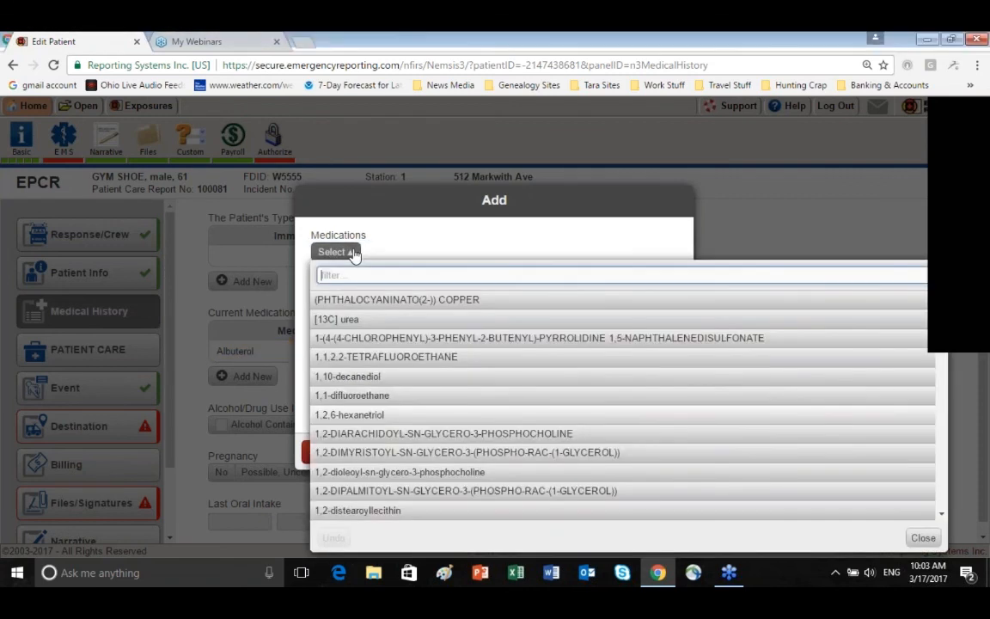
pyautogui.write('ff')
pyautogui.write('os')
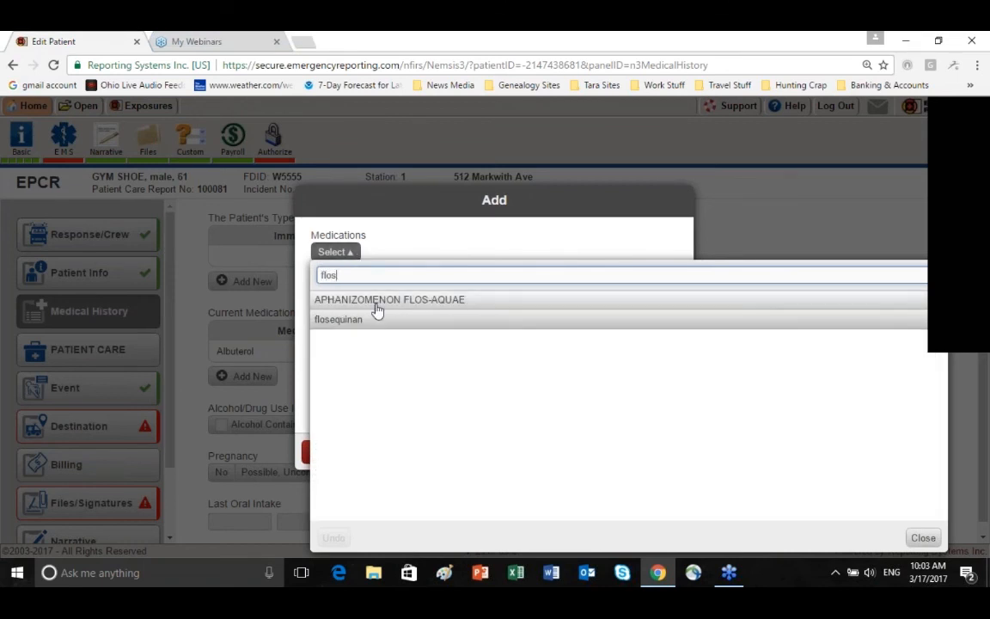
pyautogui.press('BackSpace')
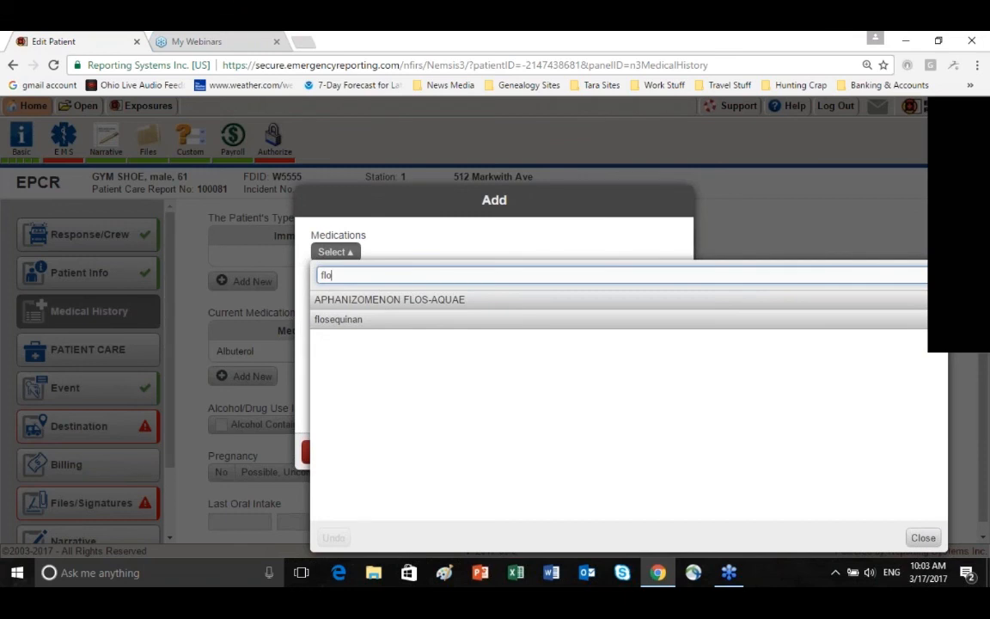
pyautogui.write('na')
pyautogui.click(381, 304)
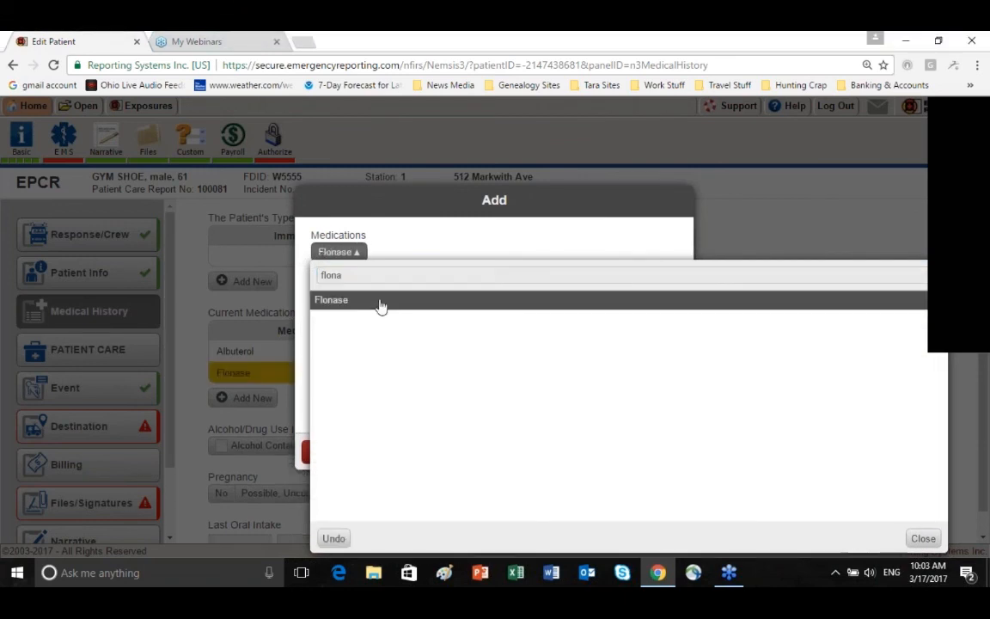
pyautogui.click(921, 539)
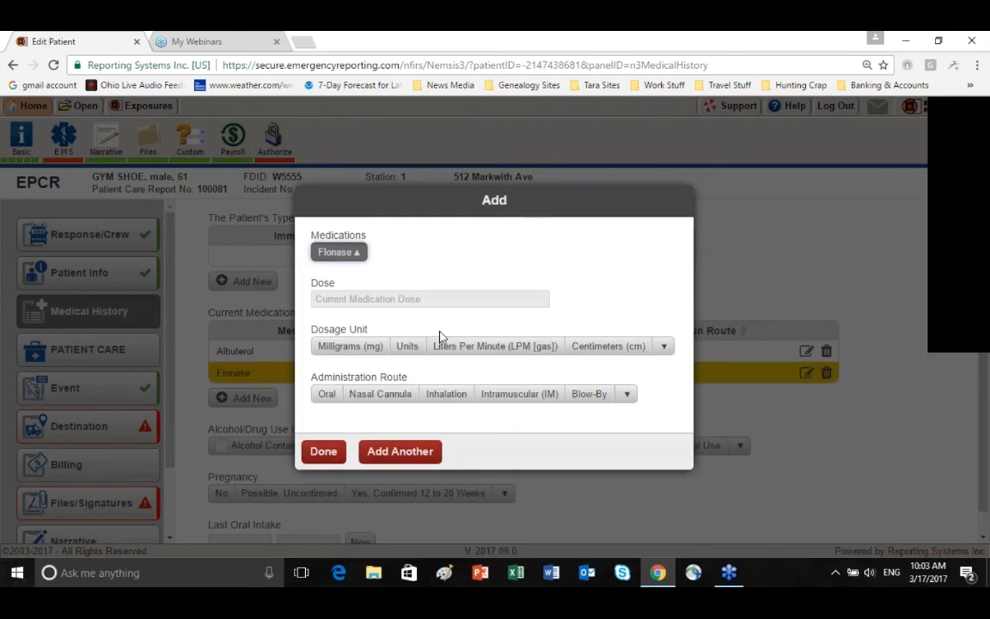
# Set the Flonase dose to 50 Micrograms (mcg) with Inhalation as the administration route, and finish the medication entry
pyautogui.click(344, 298)
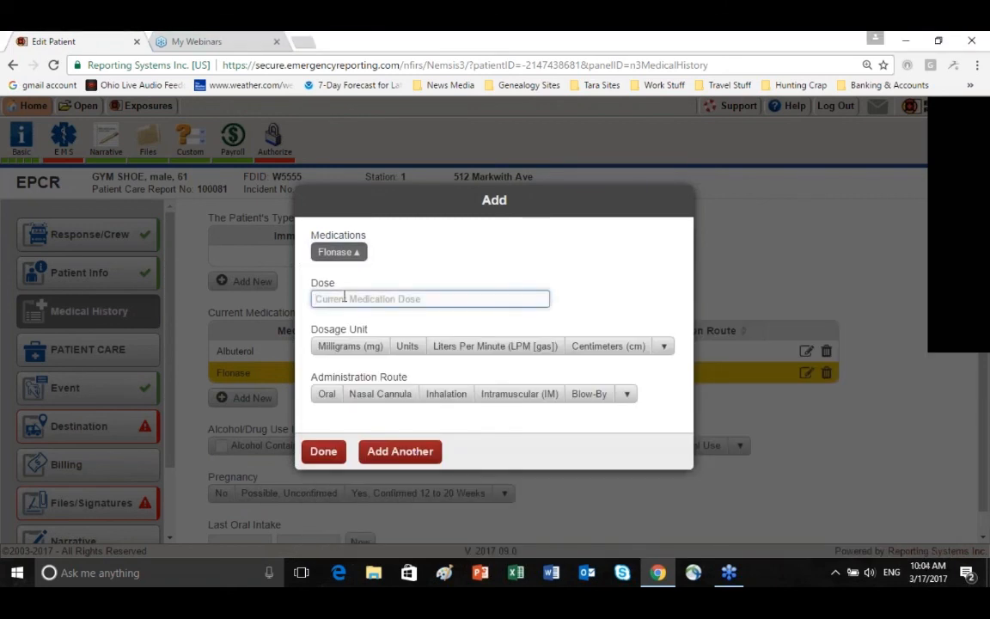
pyautogui.write('50')
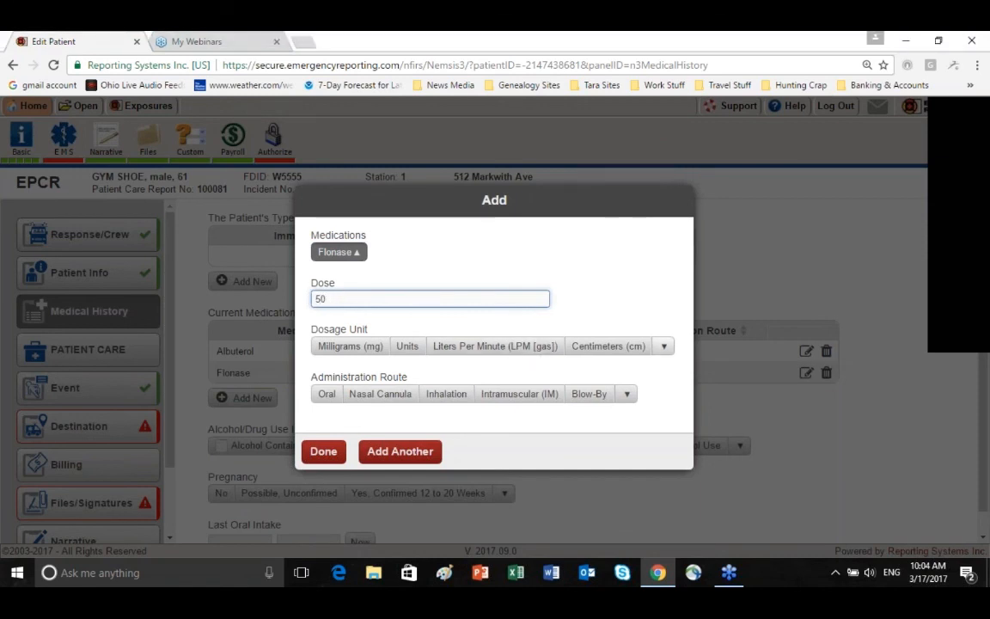
pyautogui.click(664, 349)
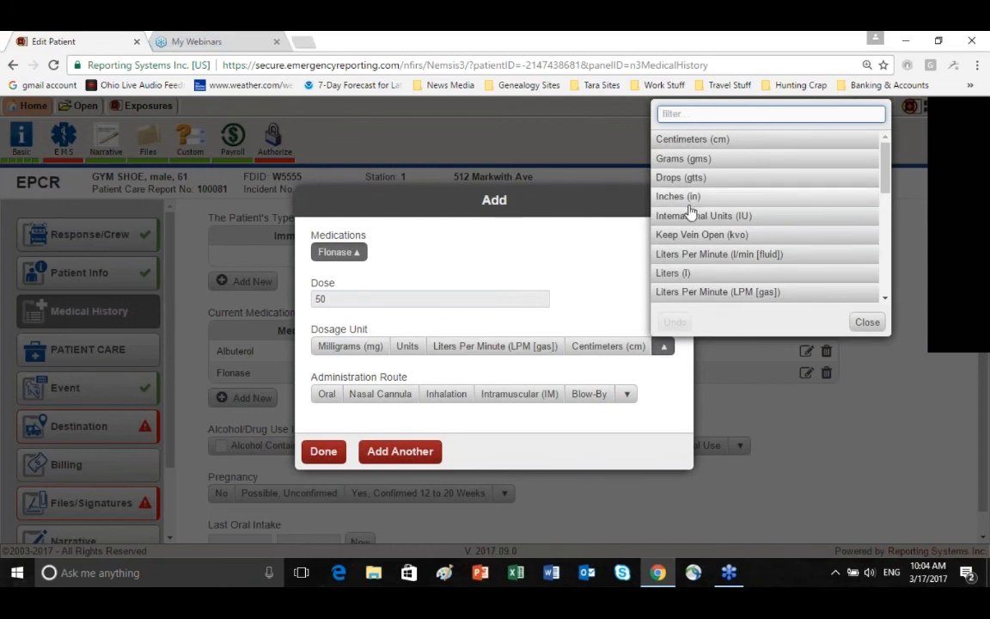
pyautogui.write('micr')
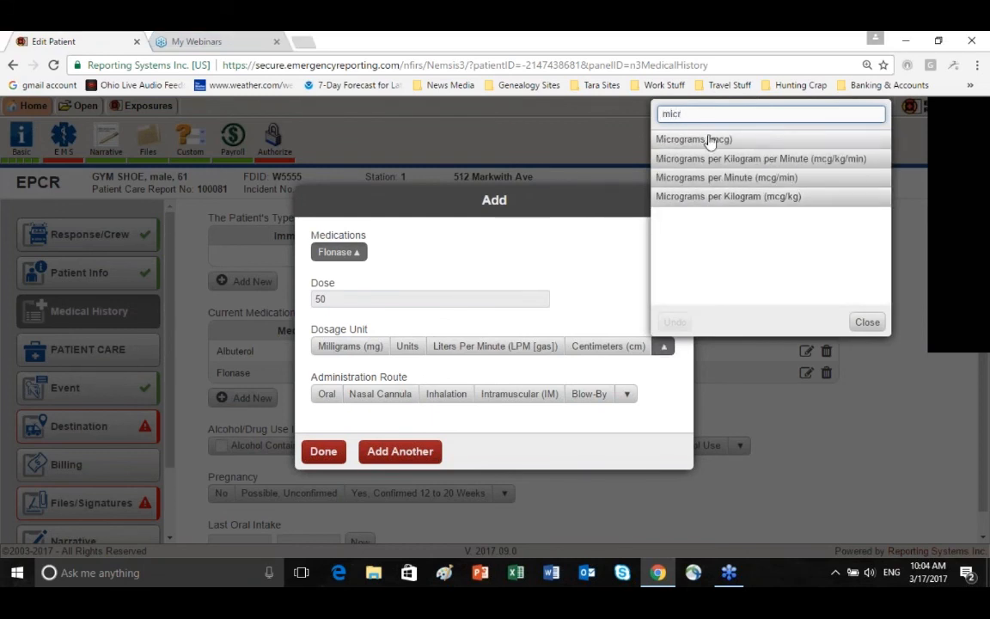
pyautogui.click(710, 140)
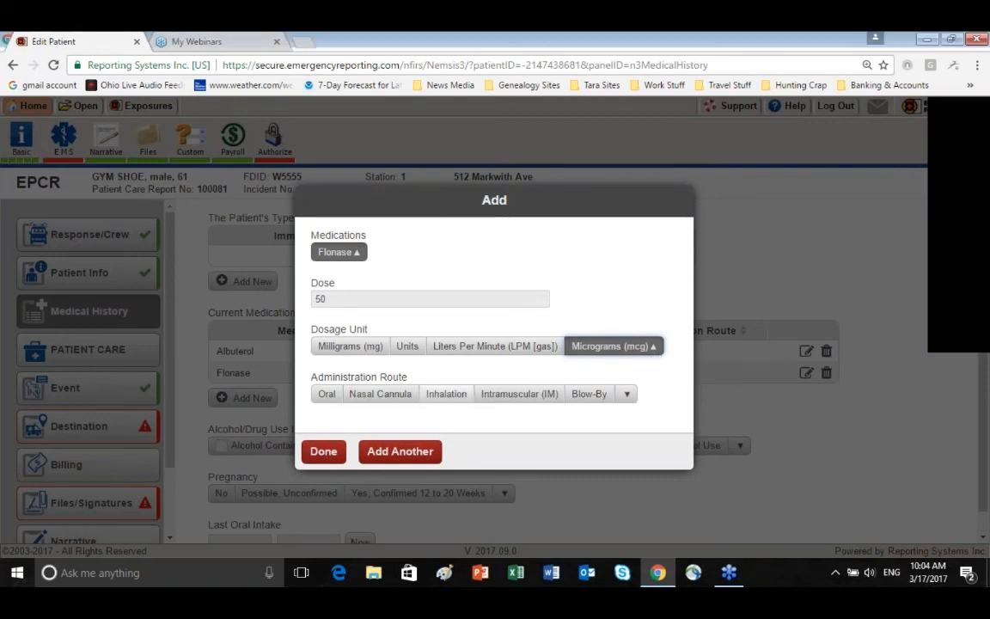
pyautogui.click(446, 393)
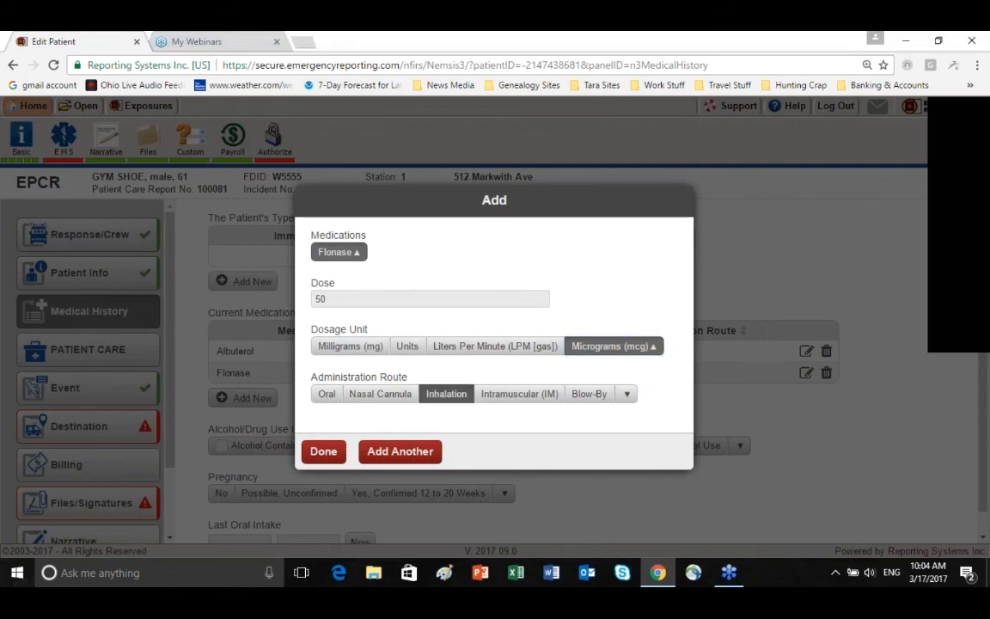
pyautogui.click(322, 450)
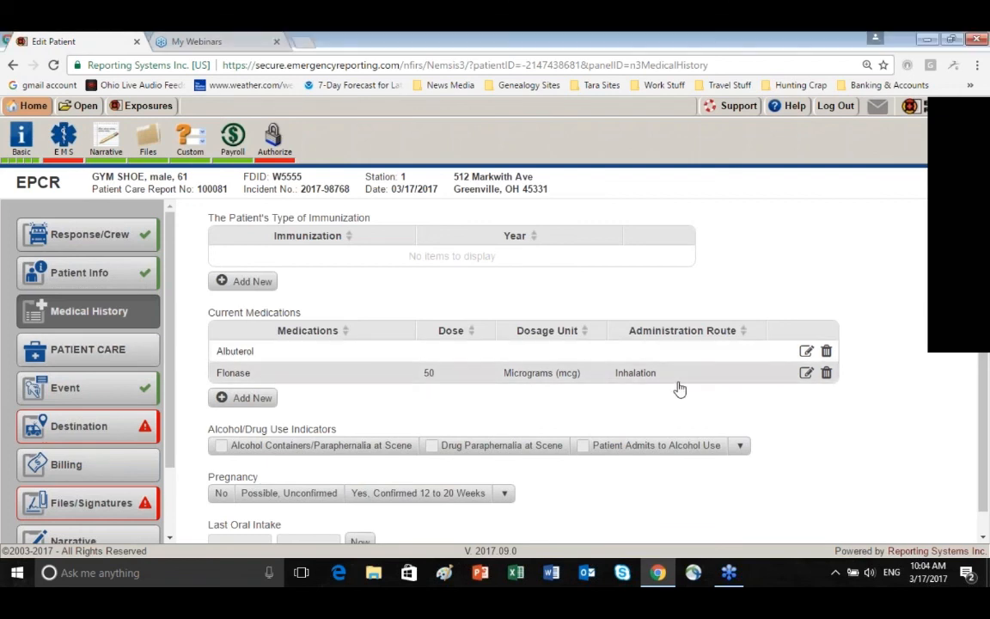
# Examine the available Alcohol/Drug Use Indicators options and look back over the Medical History entries
pyautogui.scroll(-1, 596, 471)
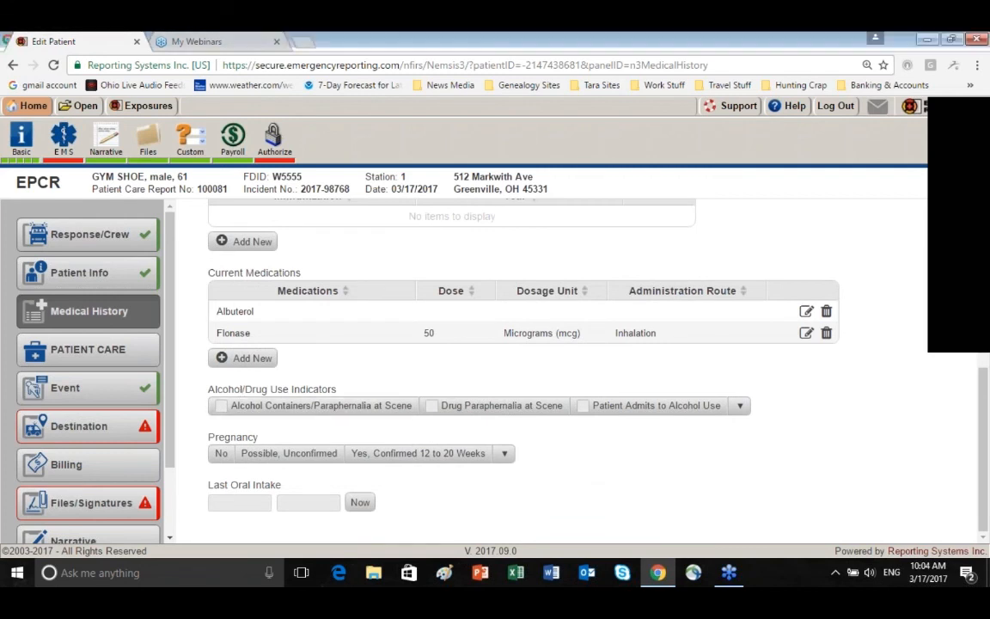
pyautogui.click(740, 407)
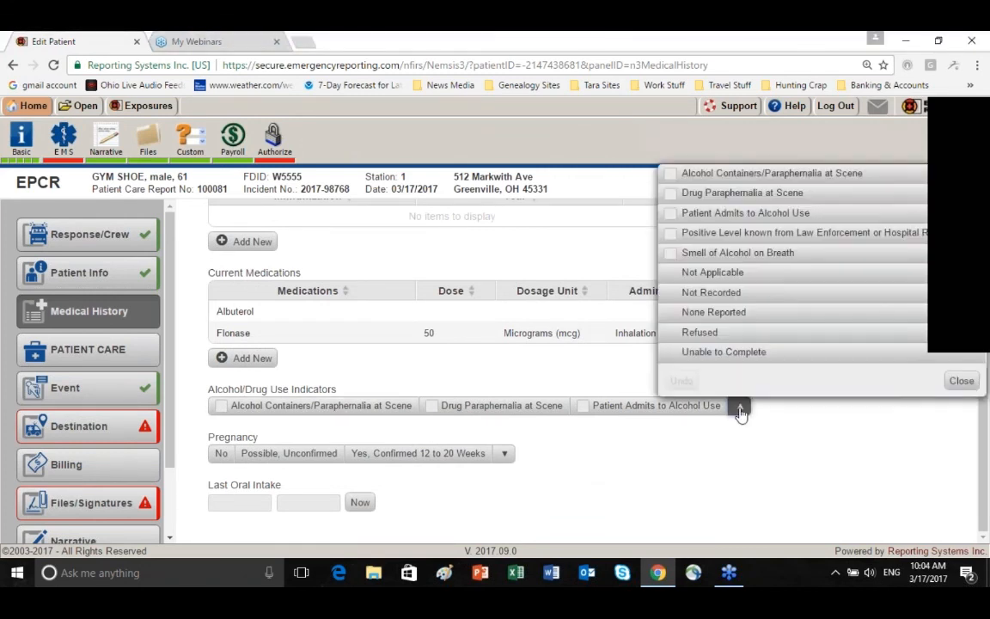
pyautogui.click(685, 453)
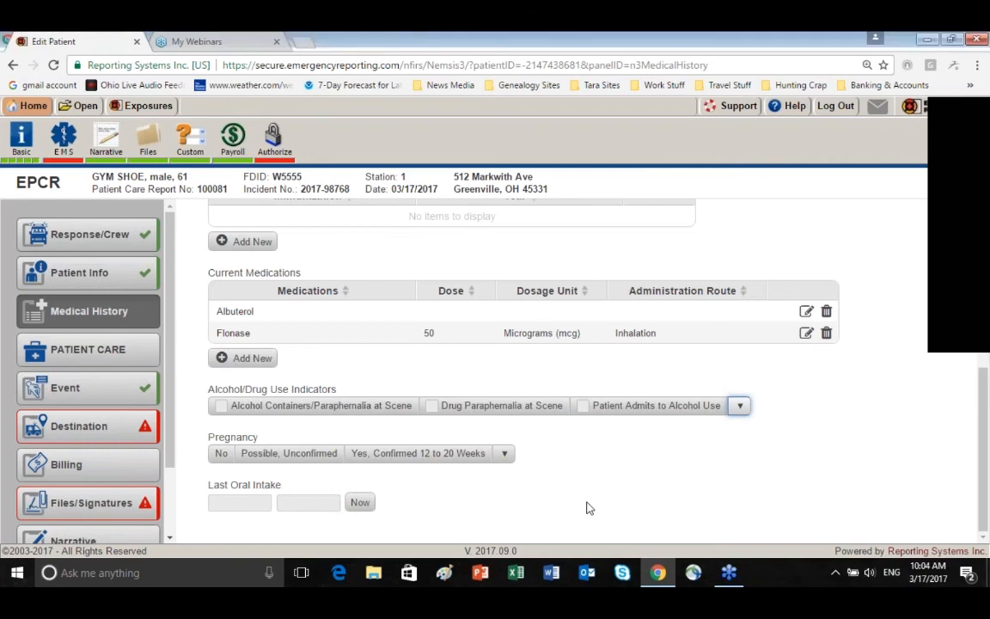
pyautogui.scroll(4, 588, 508)
pyautogui.scroll(2, 588, 508)
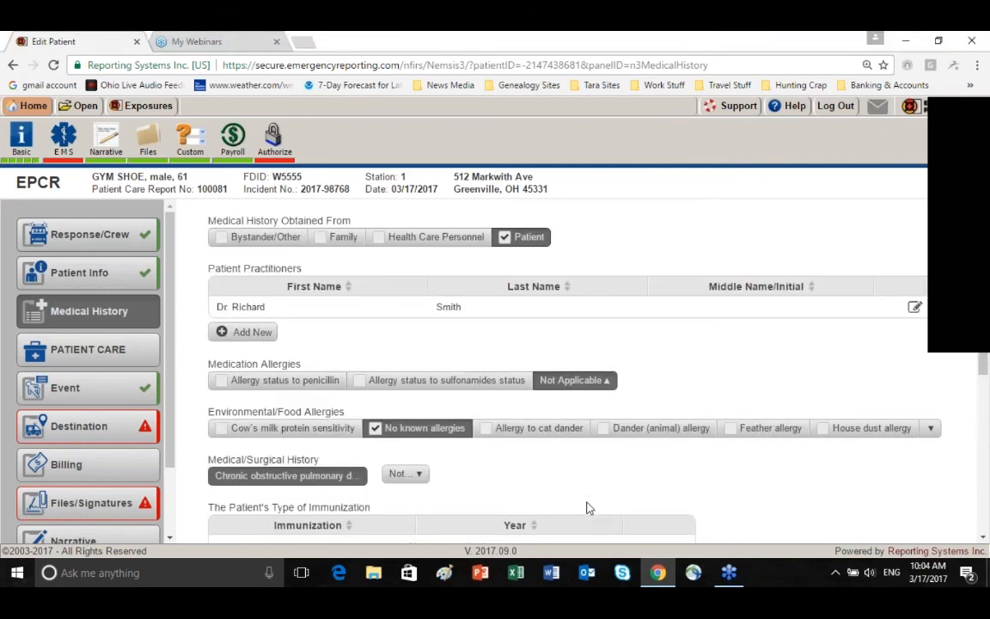
# Start an Initial Assessment in the Patient Care section and set Patient Activity to Not Applicable, filtering the choices by "not"
pyautogui.click(138, 353)
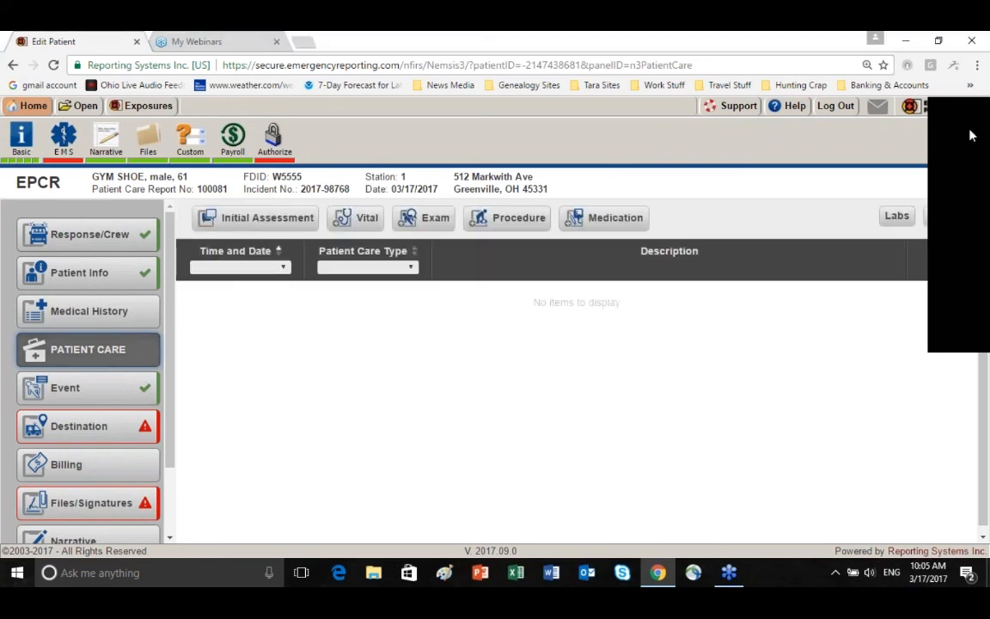
pyautogui.click(259, 220)
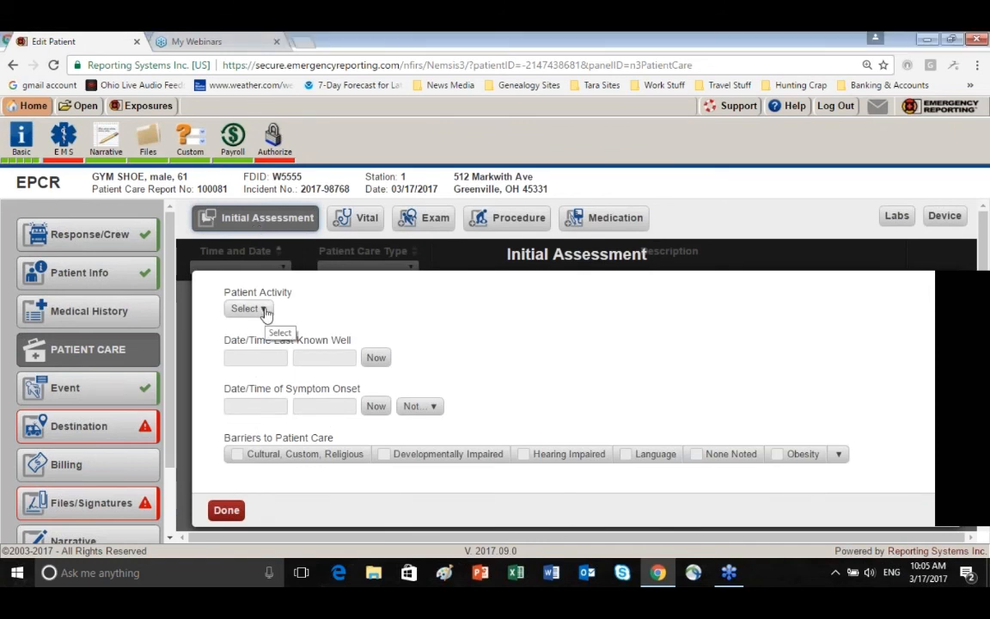
pyautogui.click(265, 309)
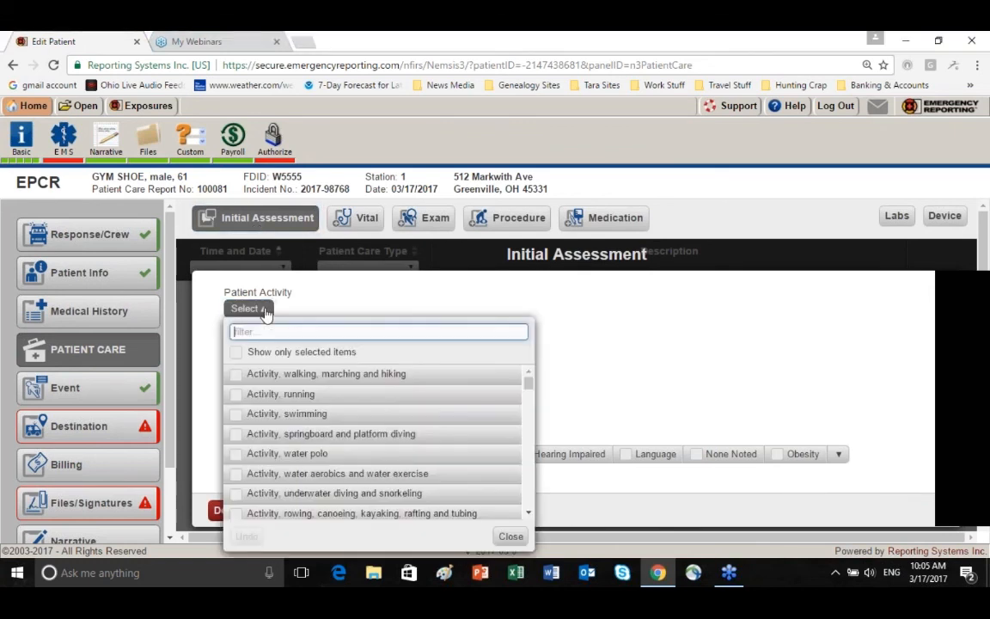
pyautogui.write('not')
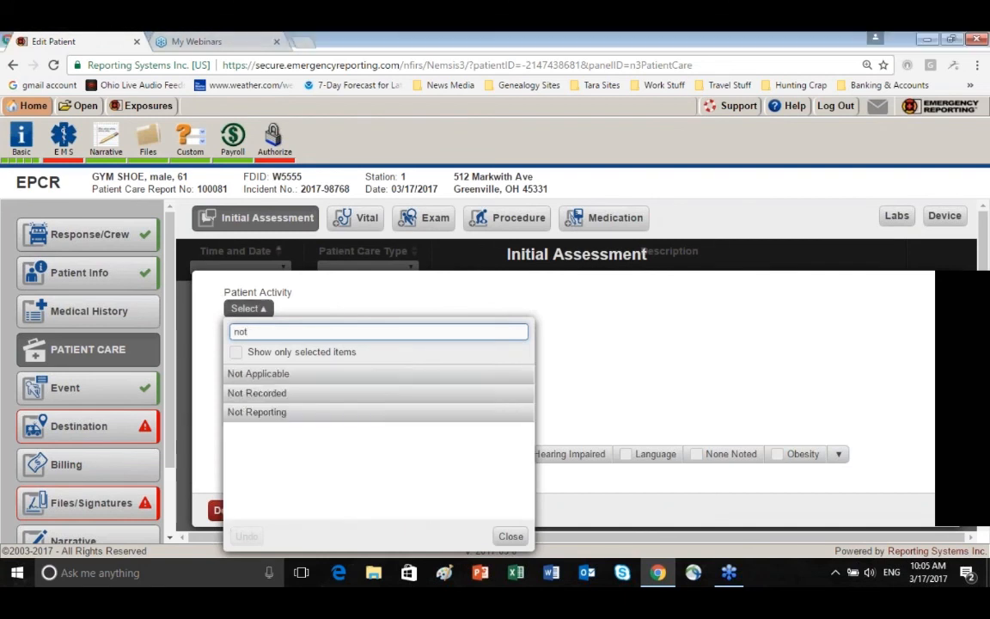
pyautogui.click(294, 376)
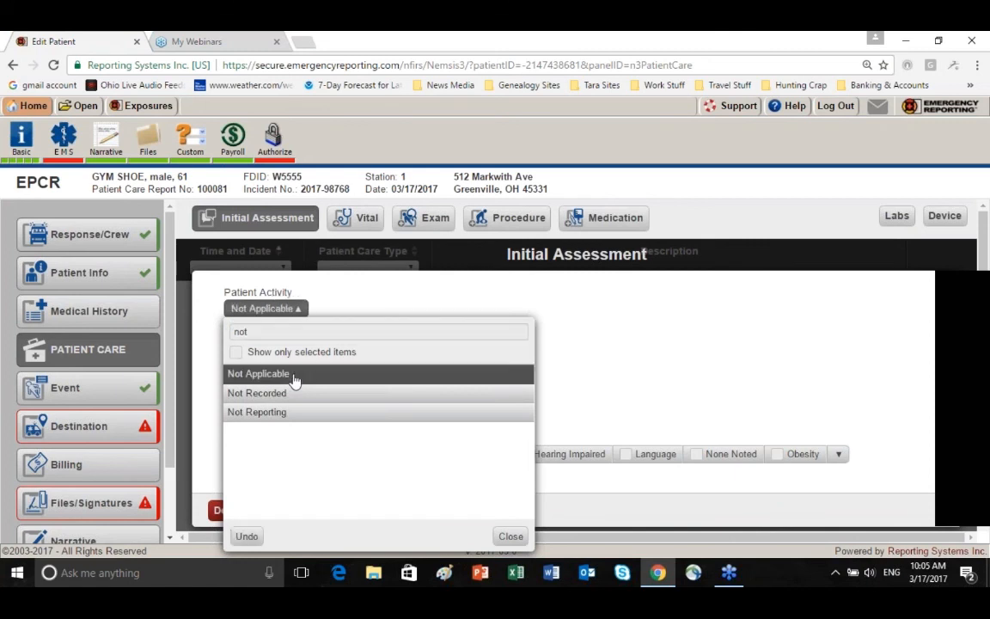
pyautogui.click(509, 536)
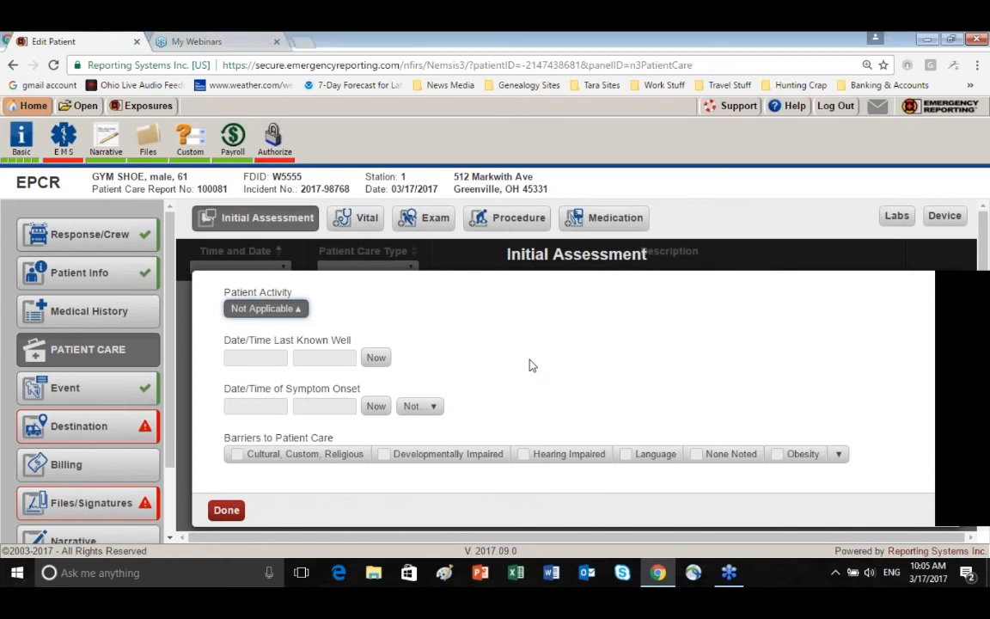
# Set the Date/Time Last Known Well to 03/17/2017 at 07:00:00
pyautogui.click(244, 359)
pyautogui.click(245, 359)
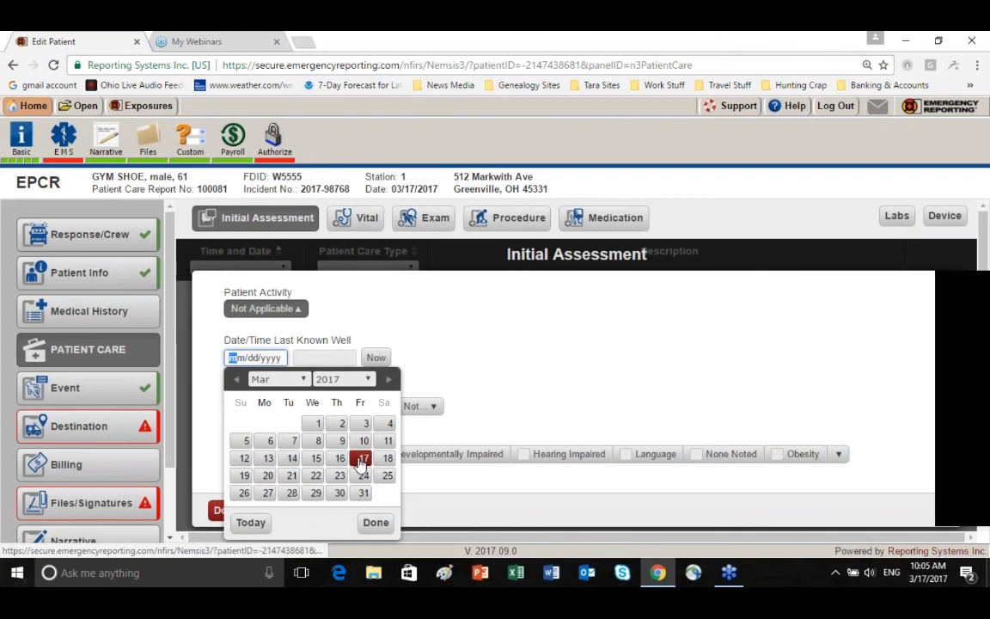
pyautogui.click(361, 460)
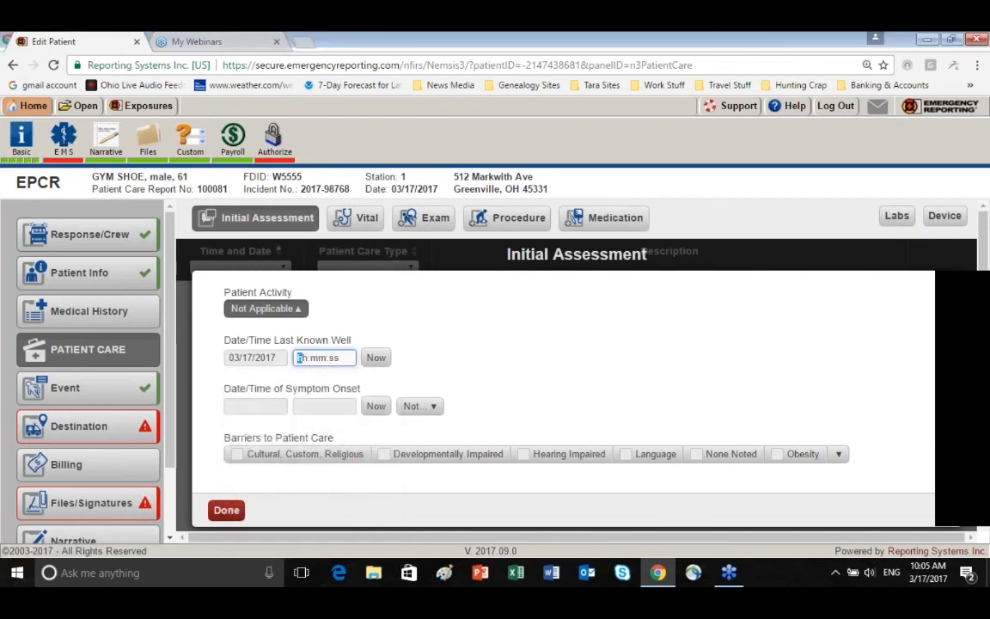
pyautogui.write('07:00:00')
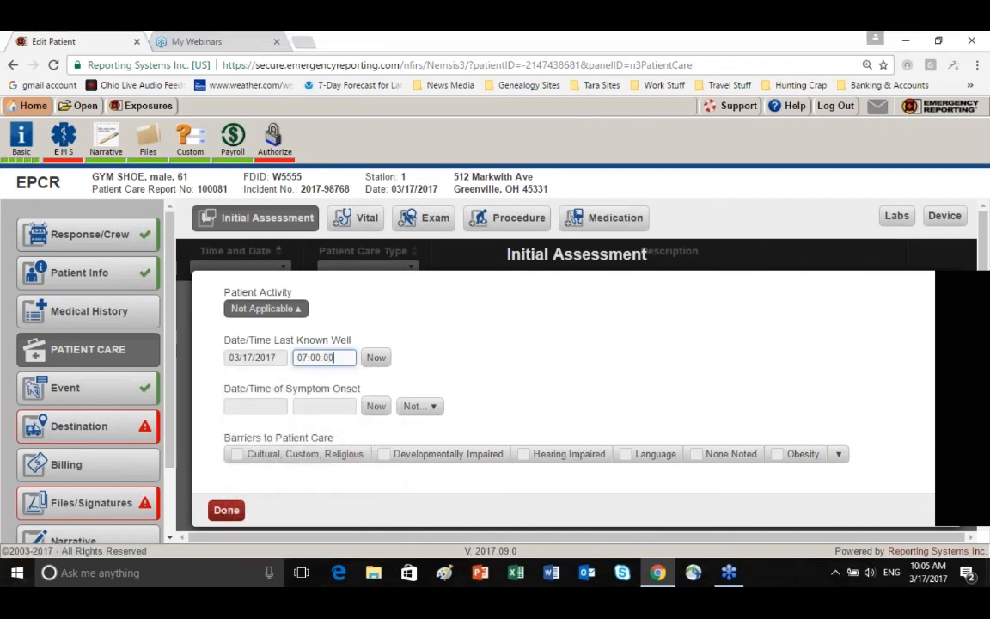
# Set the Date/Time of Symptom Onset to 03/17/2017 at 07:00:00
pyautogui.click(241, 411)
pyautogui.click(365, 317)
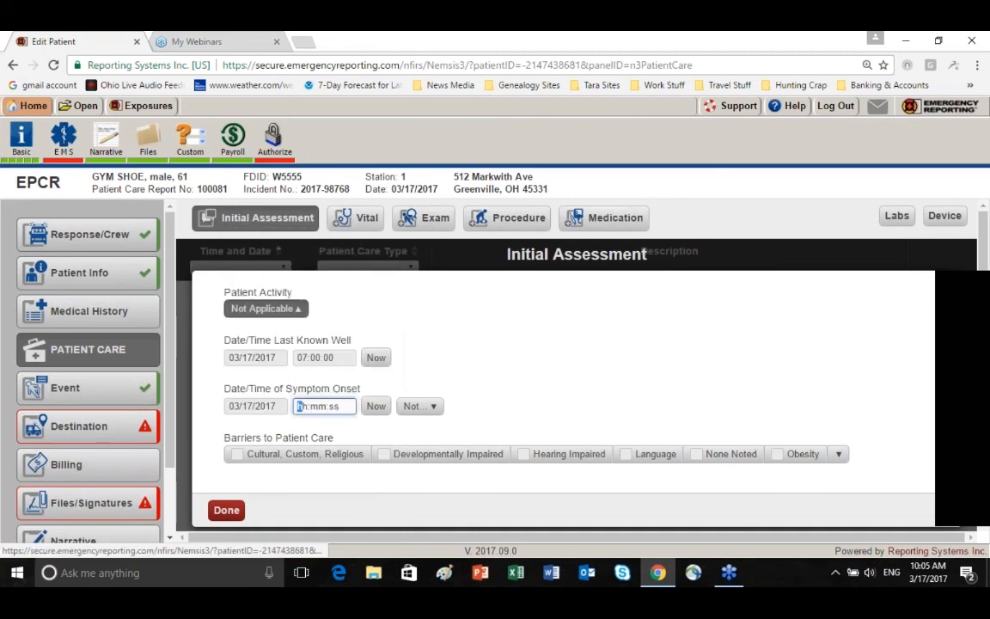
pyautogui.write('07:')
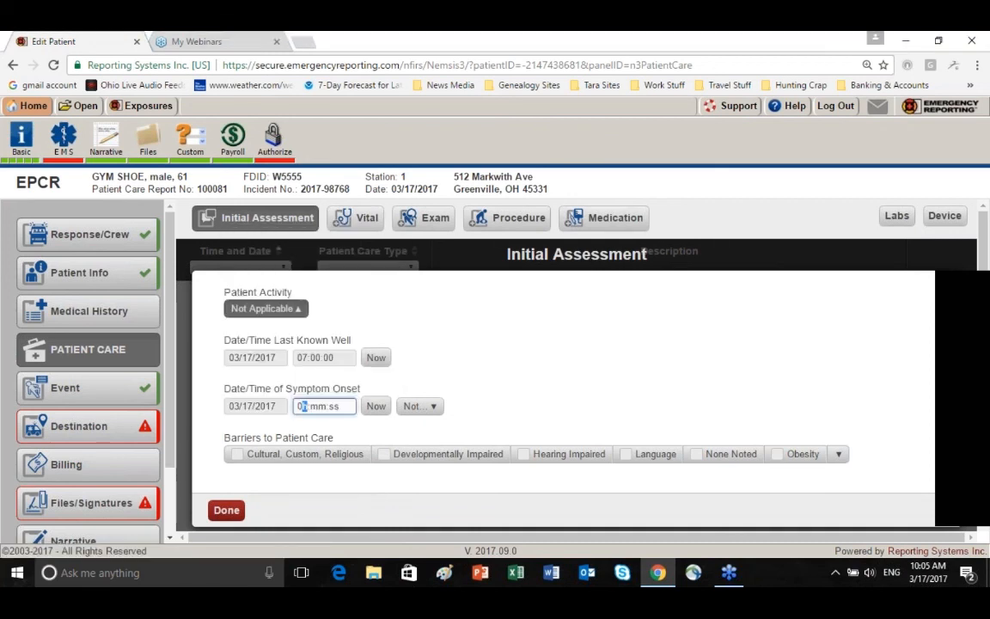
pyautogui.write('00:00')
# Set Barriers to Patient Care to Not Applicable in the Initial Assessment
pyautogui.click(840, 454)
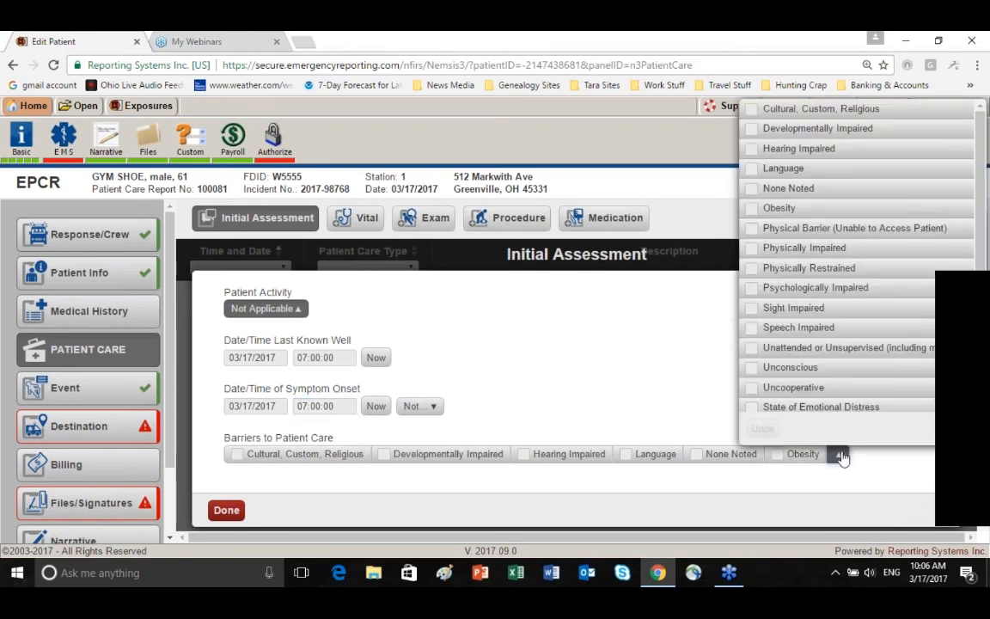
pyautogui.scroll(-1, 859, 296)
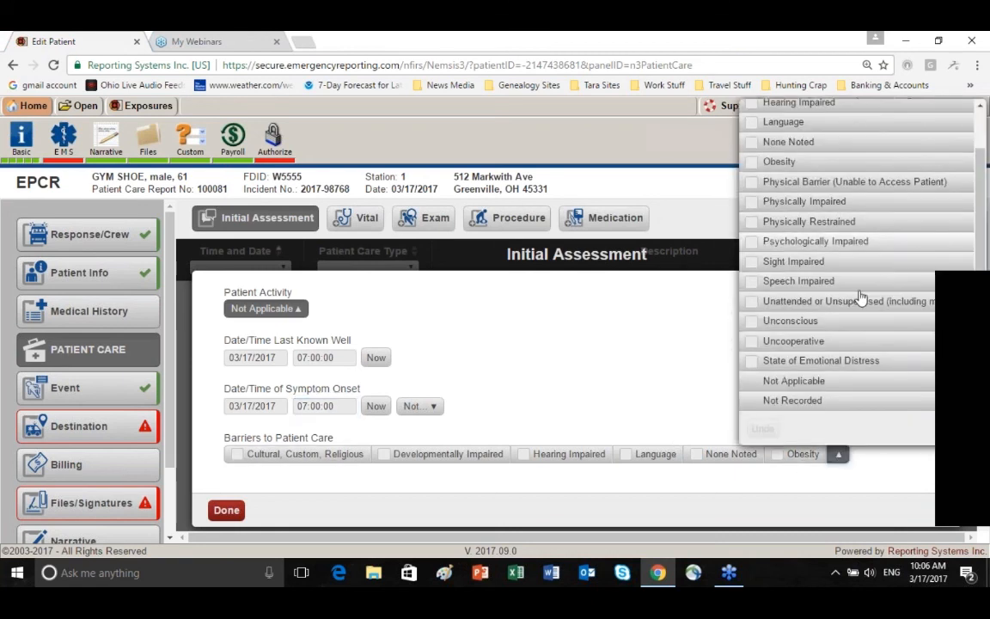
pyautogui.click(814, 382)
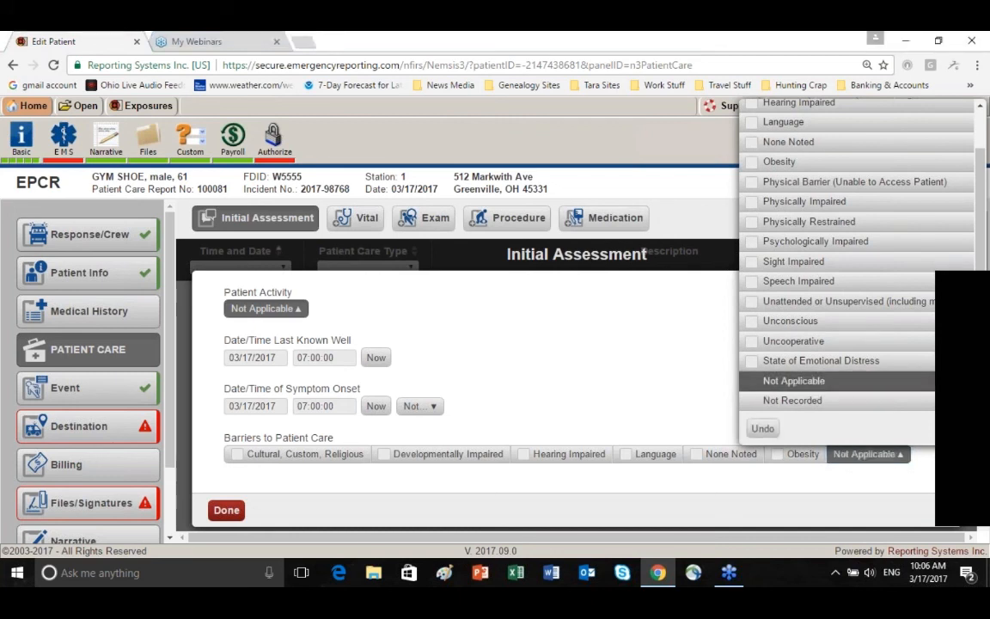
pyautogui.click(524, 405)
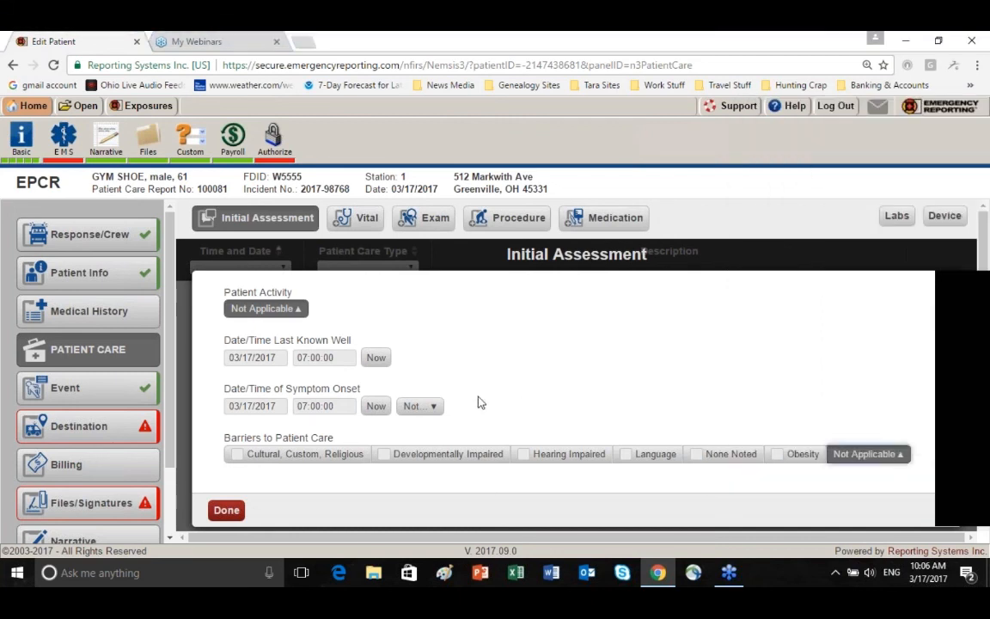
# Add a new entry under Complaints and enter "short of breath" as the complaint
pyautogui.scroll(-3, 477, 402)
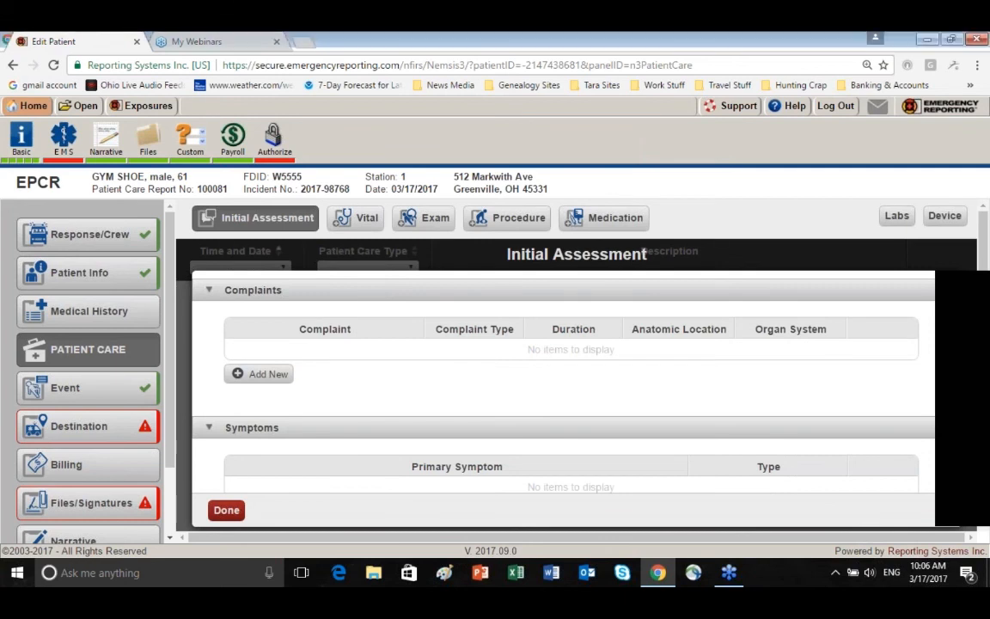
pyautogui.click(266, 376)
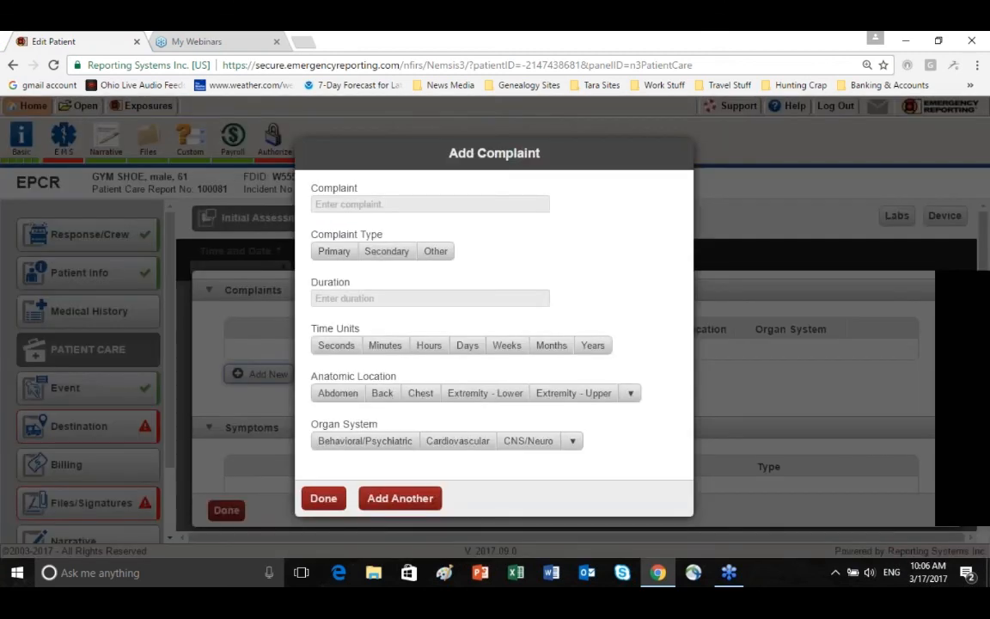
pyautogui.click(317, 203)
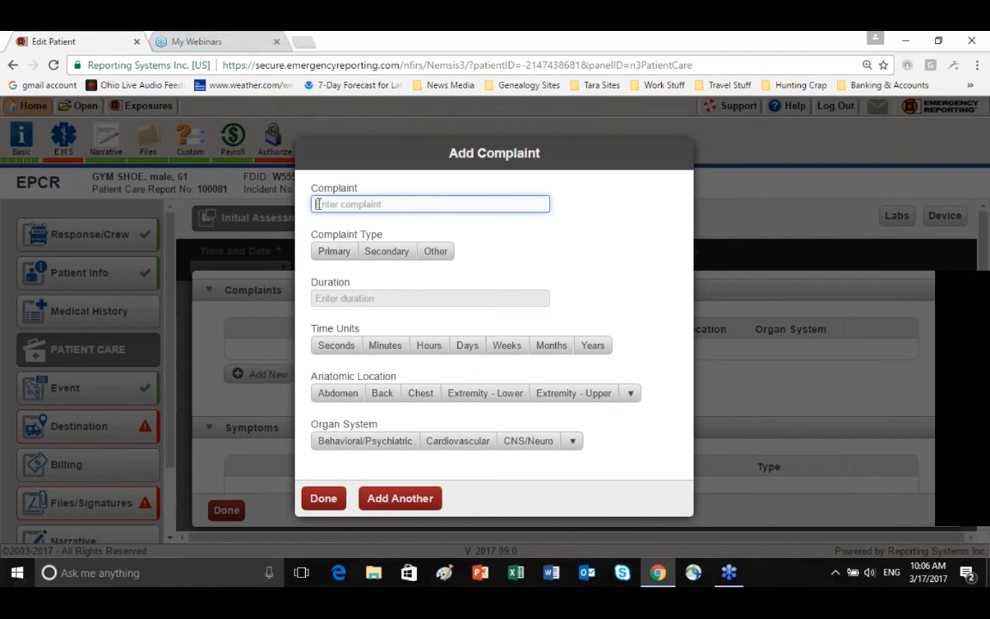
pyautogui.write('shor')
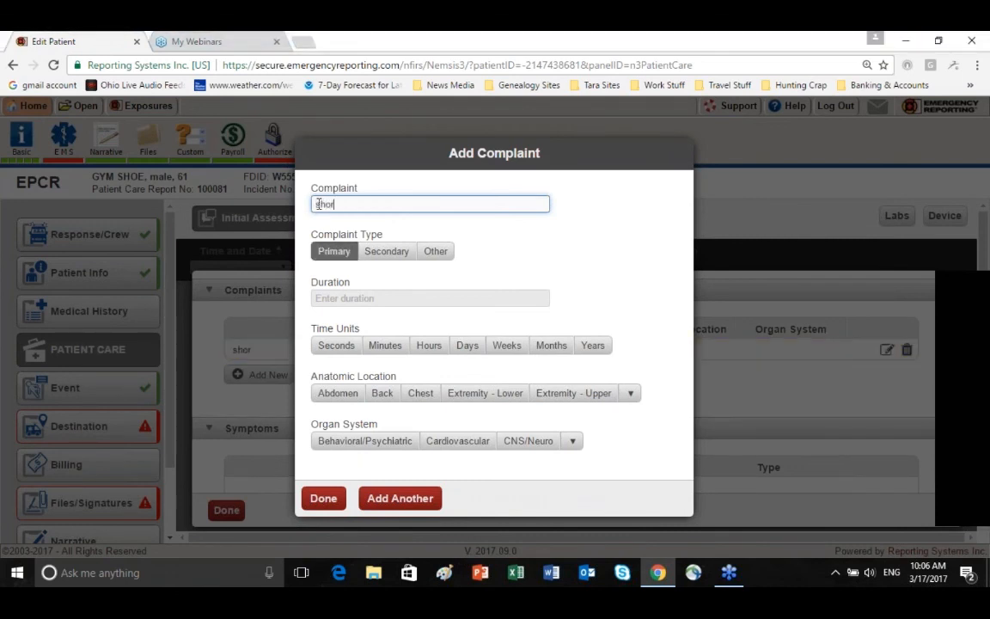
pyautogui.write('t of breath')
# Give the short of breath complaint a duration of 30 Minutes, Chest as anatomic location and Pulmonary as organ system
pyautogui.click(332, 296)
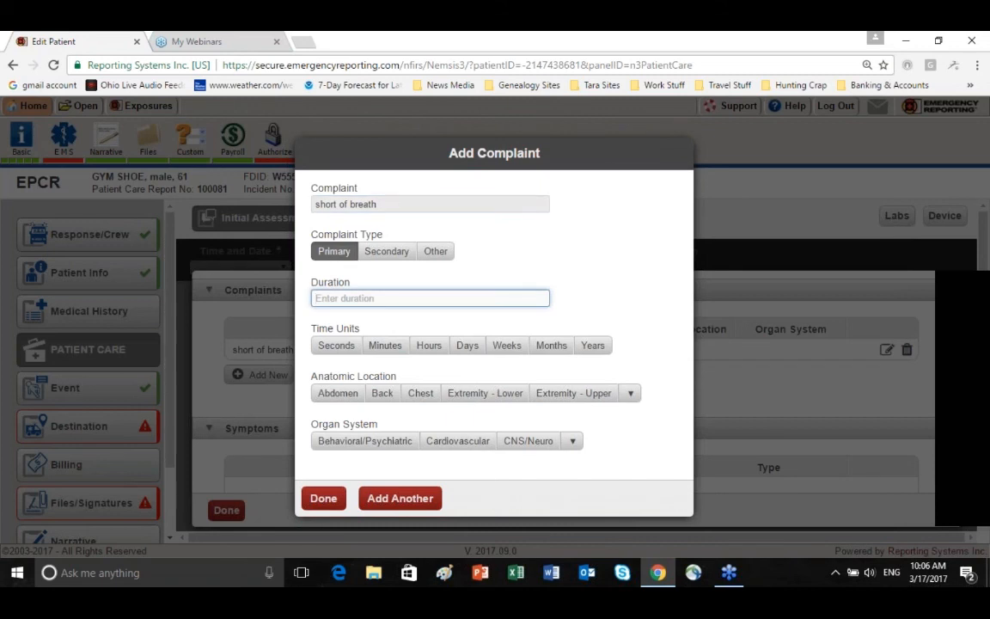
pyautogui.write('30')
pyautogui.click(385, 344)
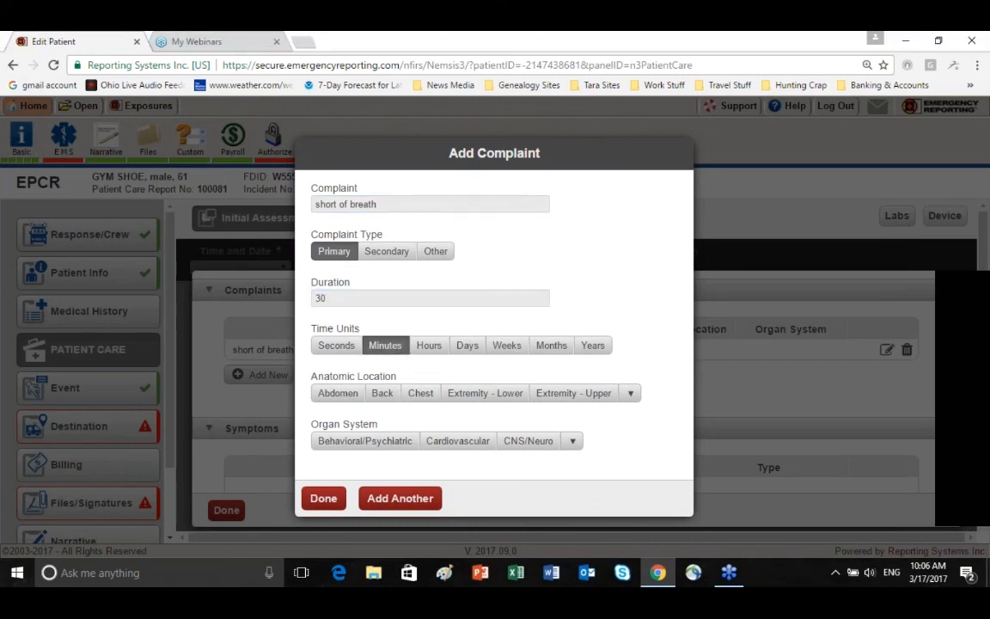
pyautogui.click(422, 398)
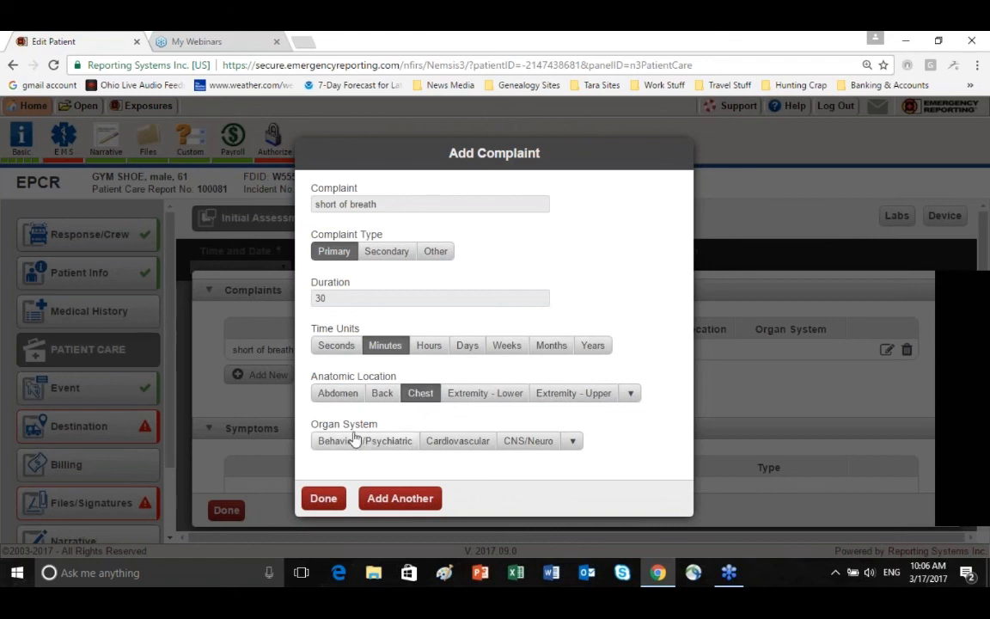
pyautogui.click(574, 442)
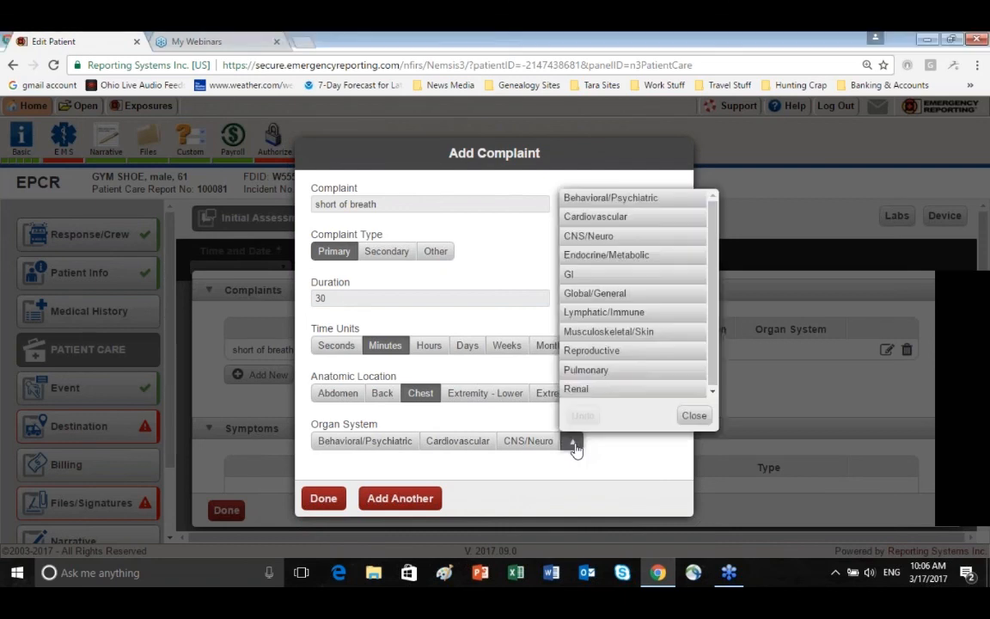
pyautogui.click(589, 371)
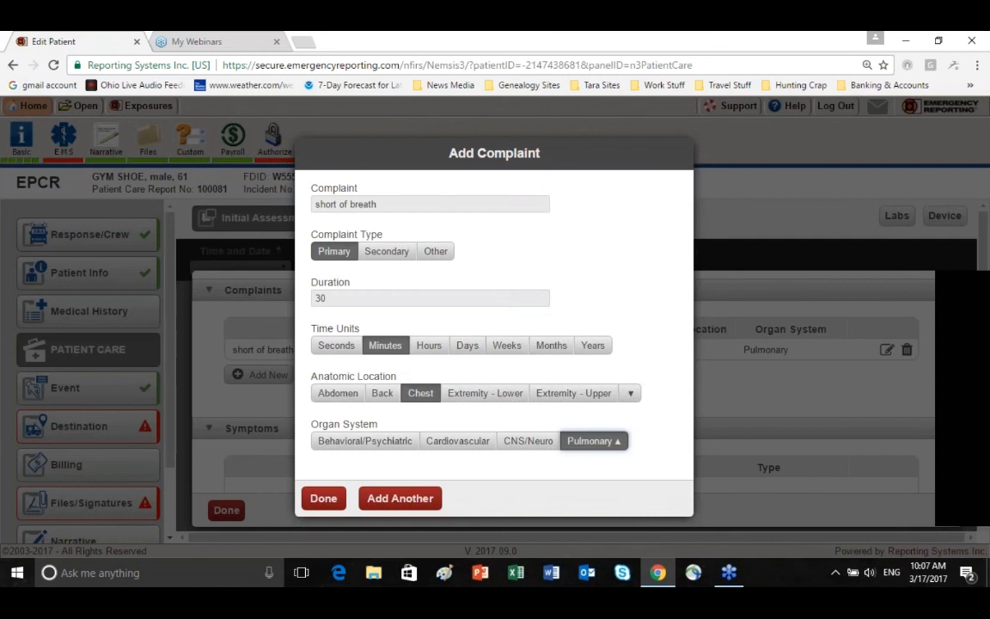
# Add another complaint and enter "Chest Pain" as its text, with both words capitalized
pyautogui.click(398, 499)
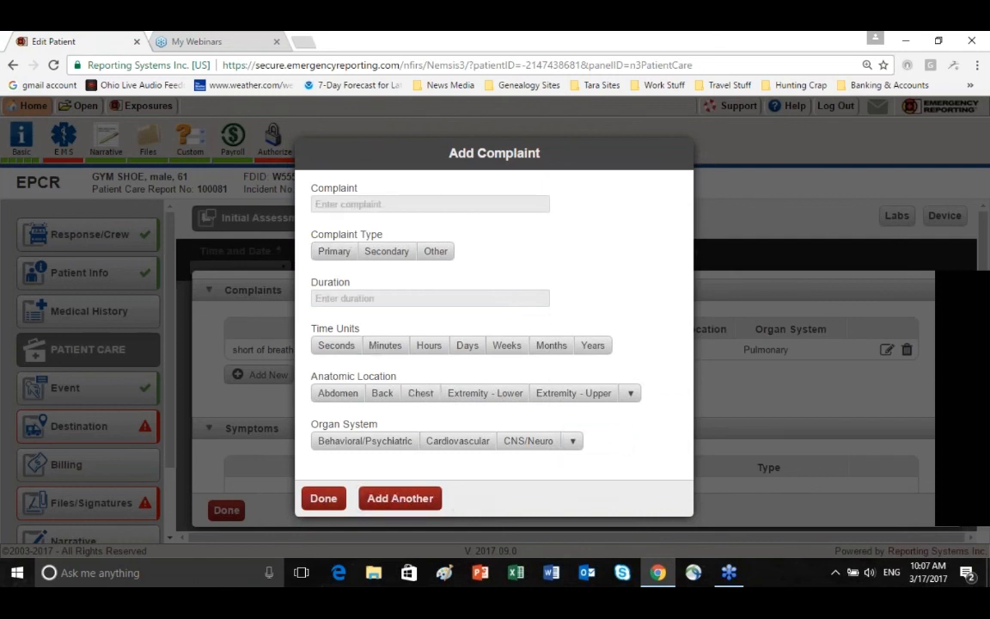
pyautogui.click(335, 204)
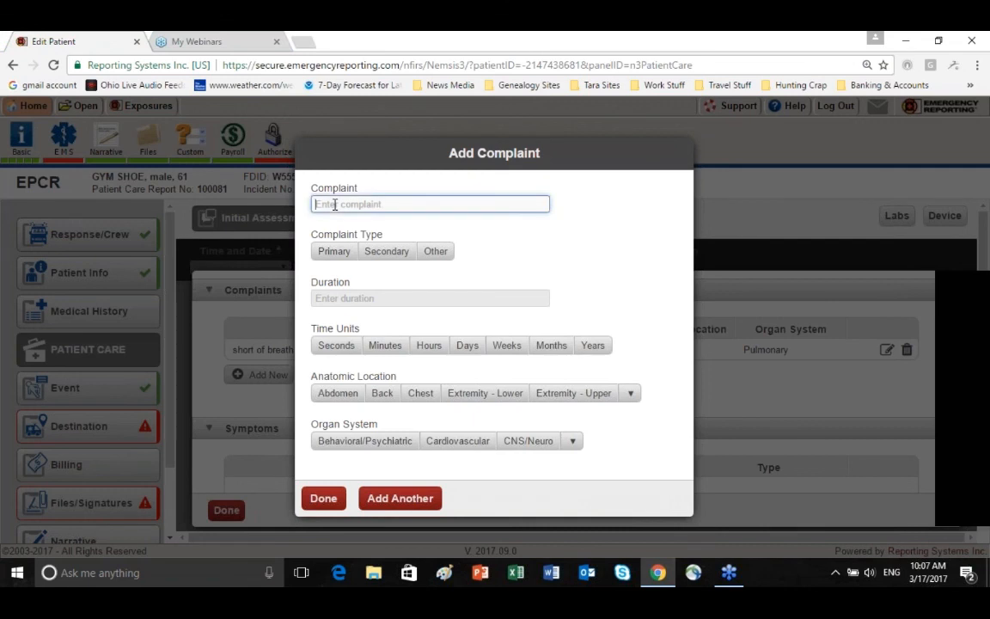
pyautogui.write('chest')
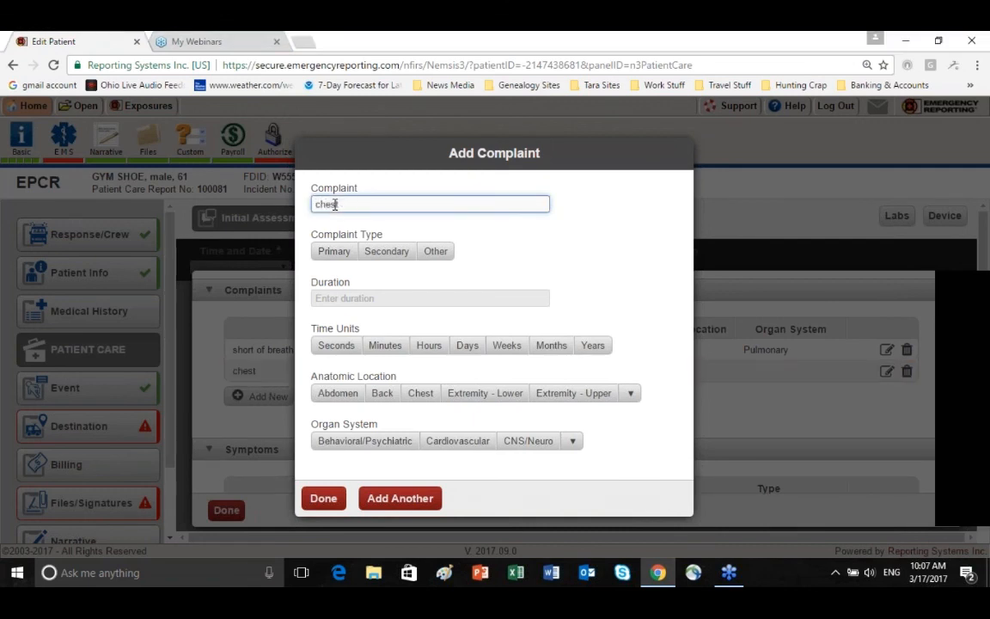
pyautogui.write(' Pain')
pyautogui.click(317, 204)
pyautogui.moveTo(316, 204); pyautogui.dragTo(320, 205)
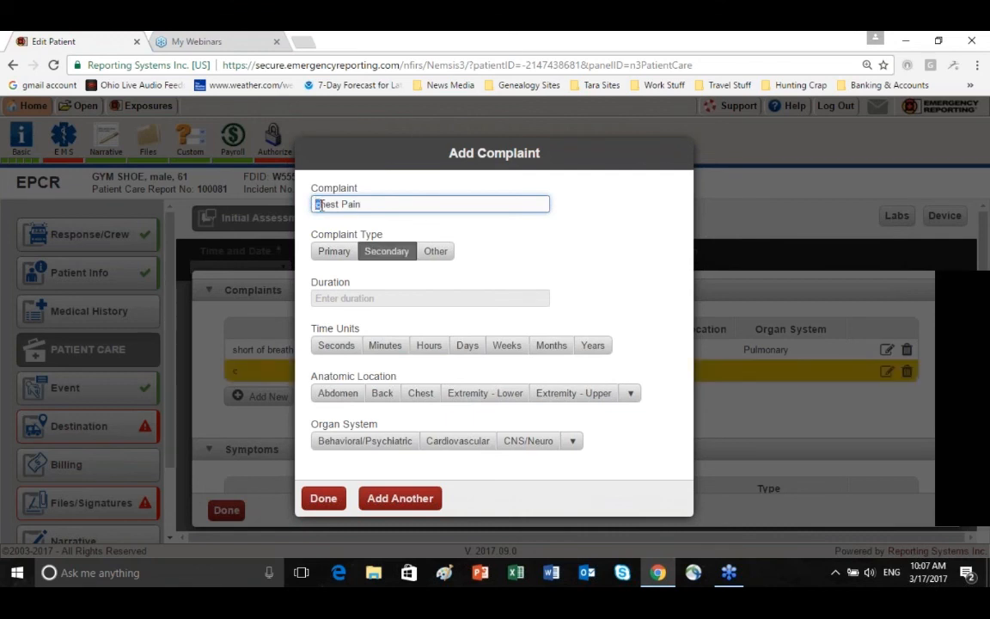
pyautogui.write('C')
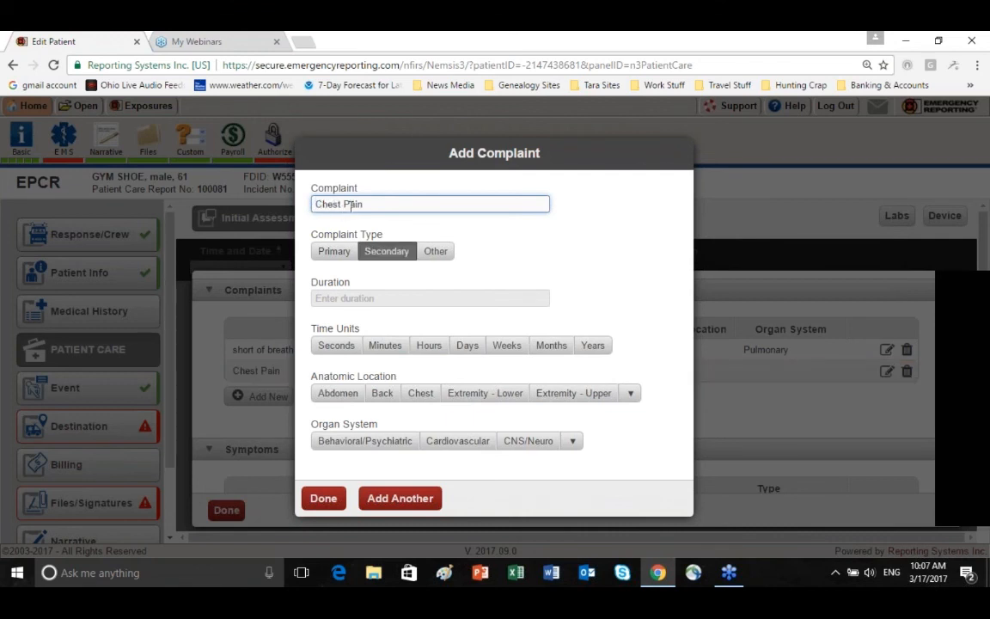
# Give the Chest Pain complaint a duration of 15 Minutes, Chest location and Cardiovascular organ system, and finish the complaint entry
pyautogui.click(387, 299)
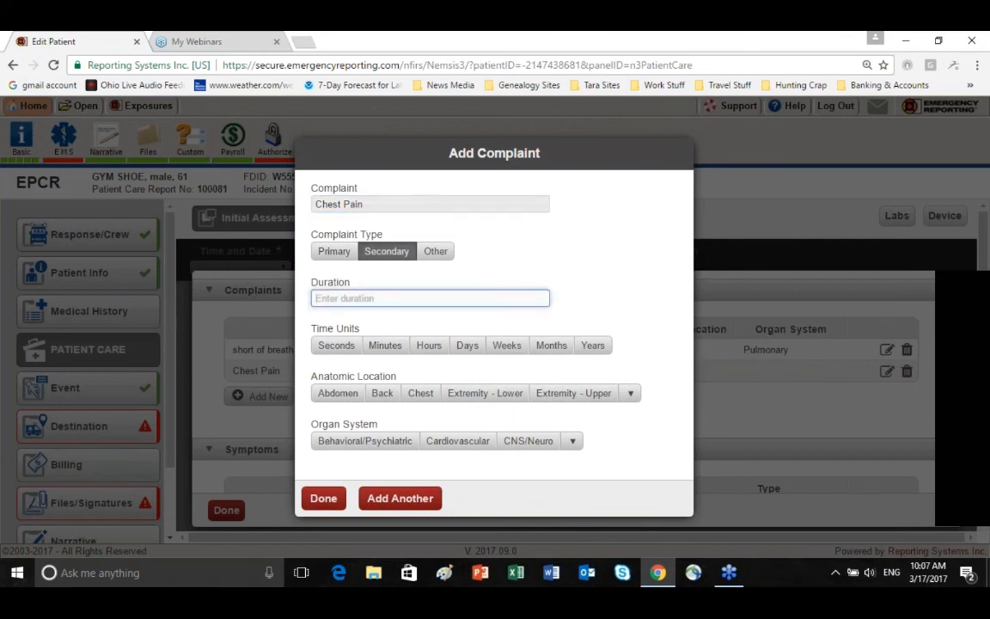
pyautogui.write('15')
pyautogui.click(381, 347)
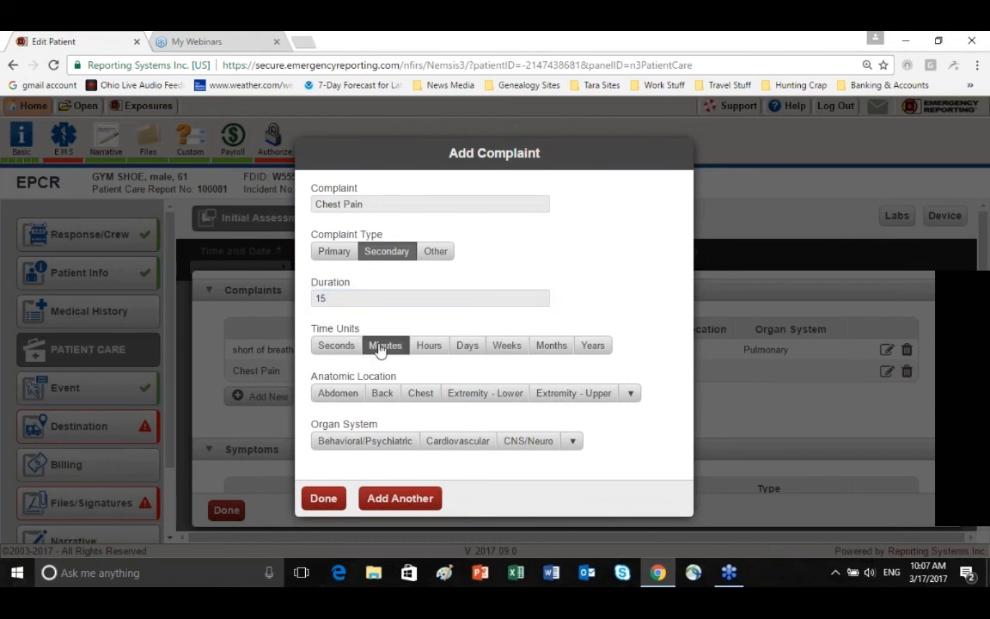
pyautogui.click(419, 397)
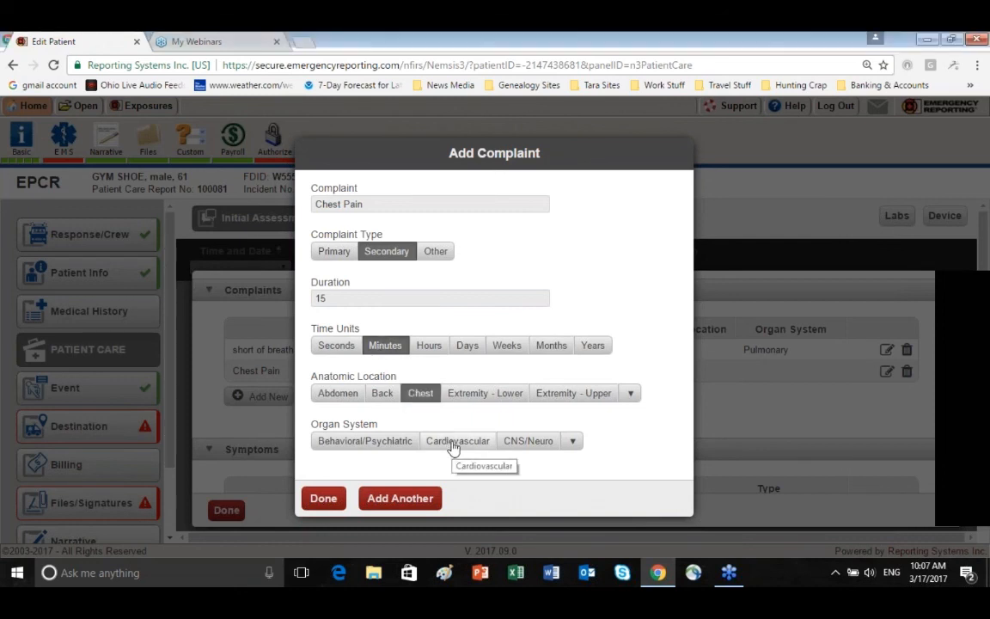
pyautogui.click(456, 442)
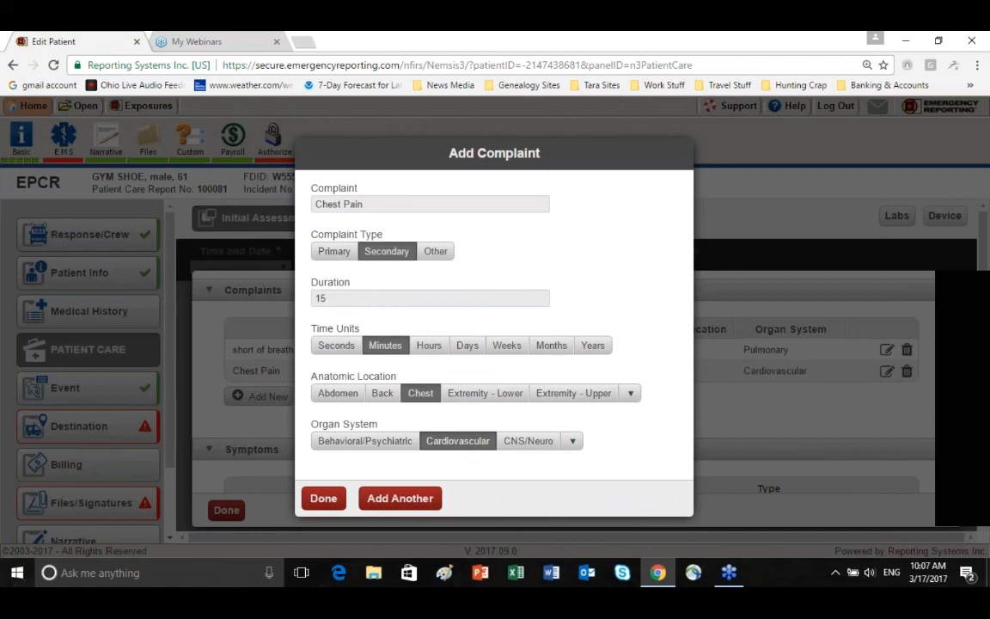
pyautogui.click(325, 499)
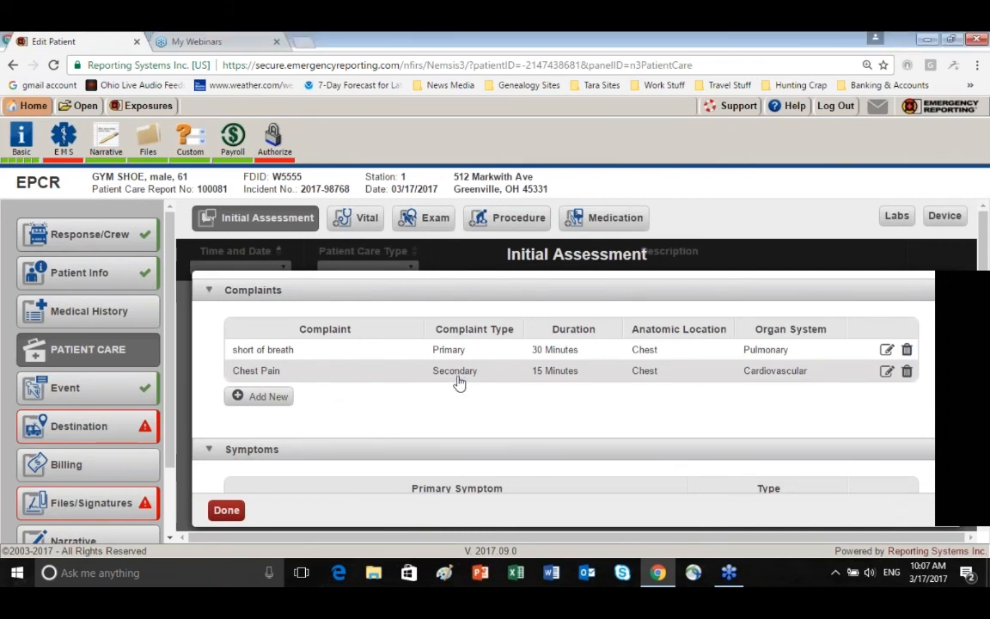
pyautogui.scroll(-2, 433, 457)
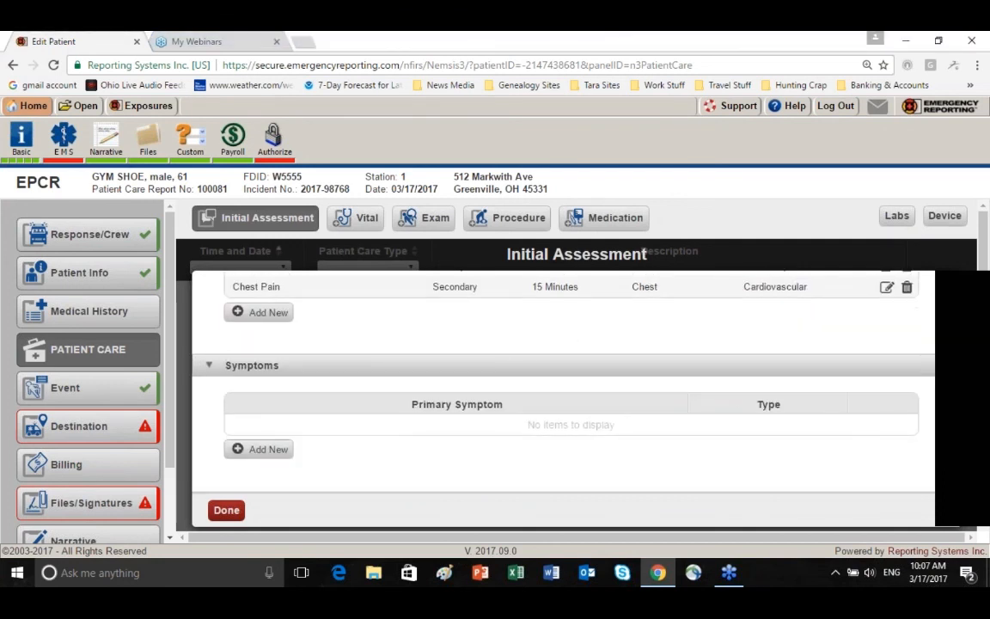
# Add a new symptom entry with Shortness of breath as the primary symptom and Primary as its type
pyautogui.scroll(-1, 563, 400)
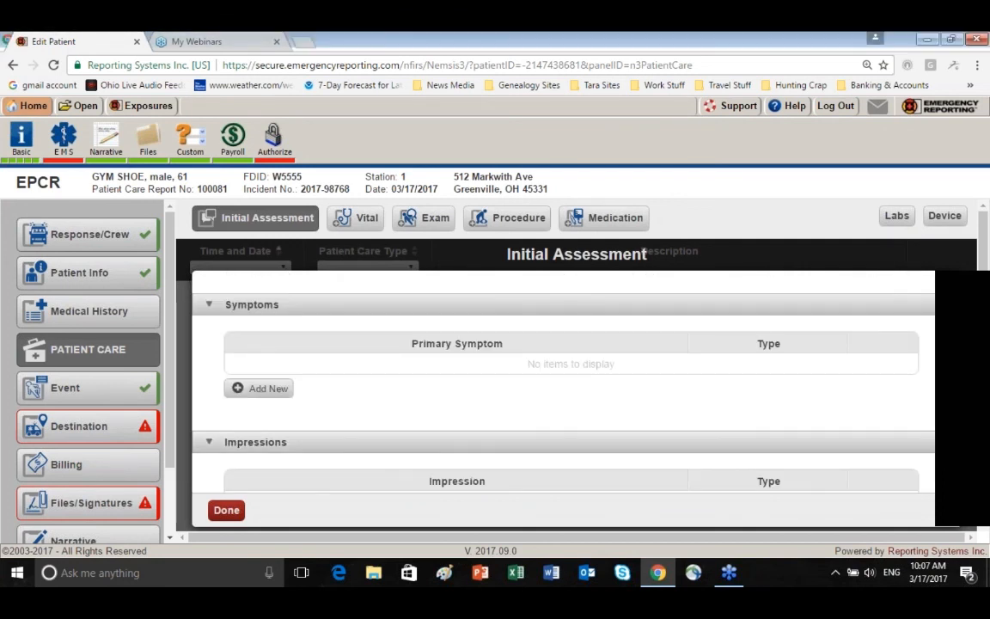
pyautogui.click(273, 390)
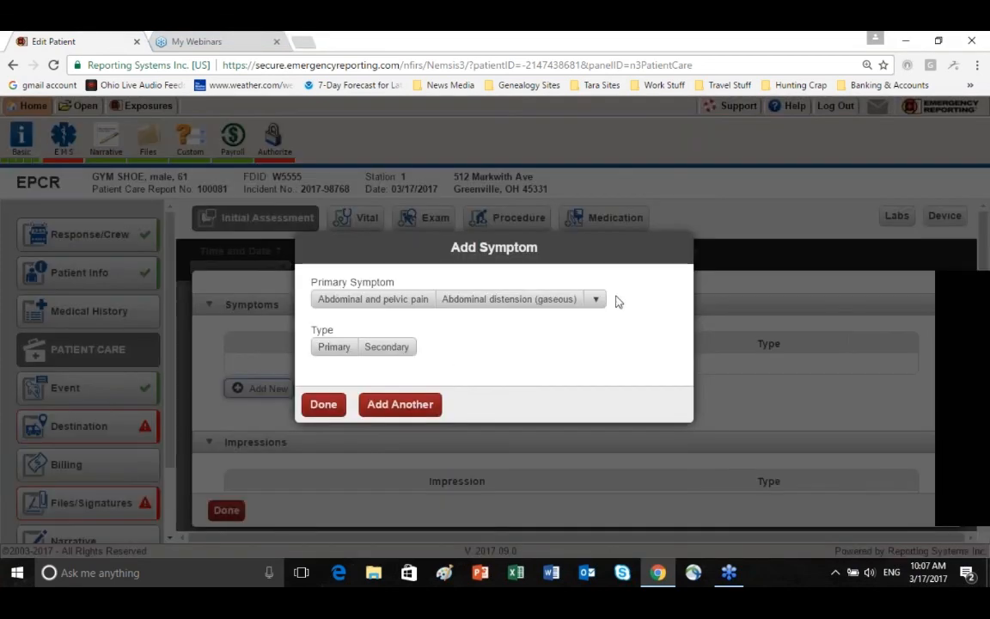
pyautogui.click(596, 300)
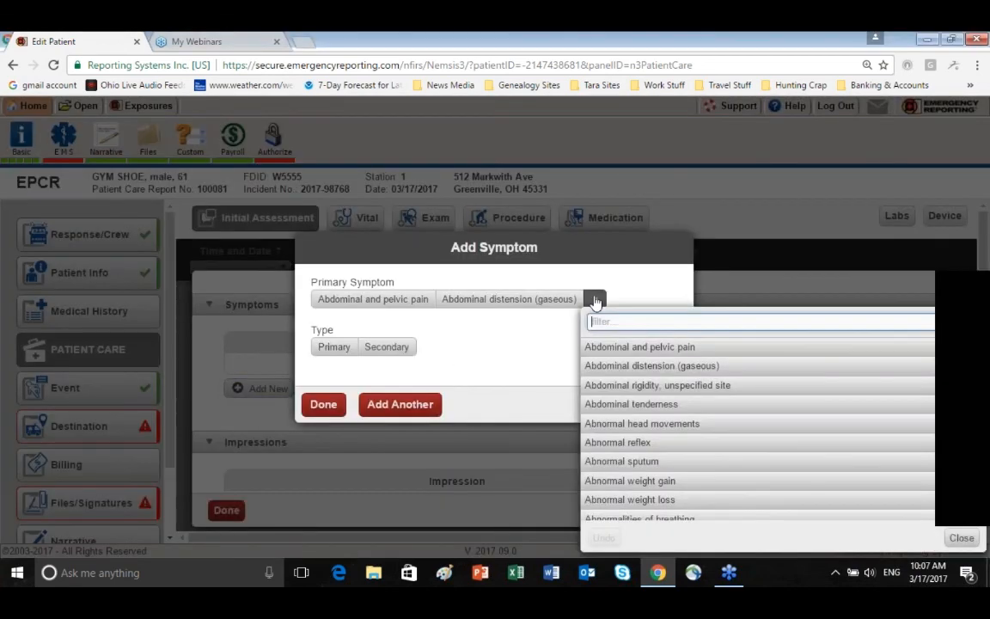
pyautogui.write('sh')
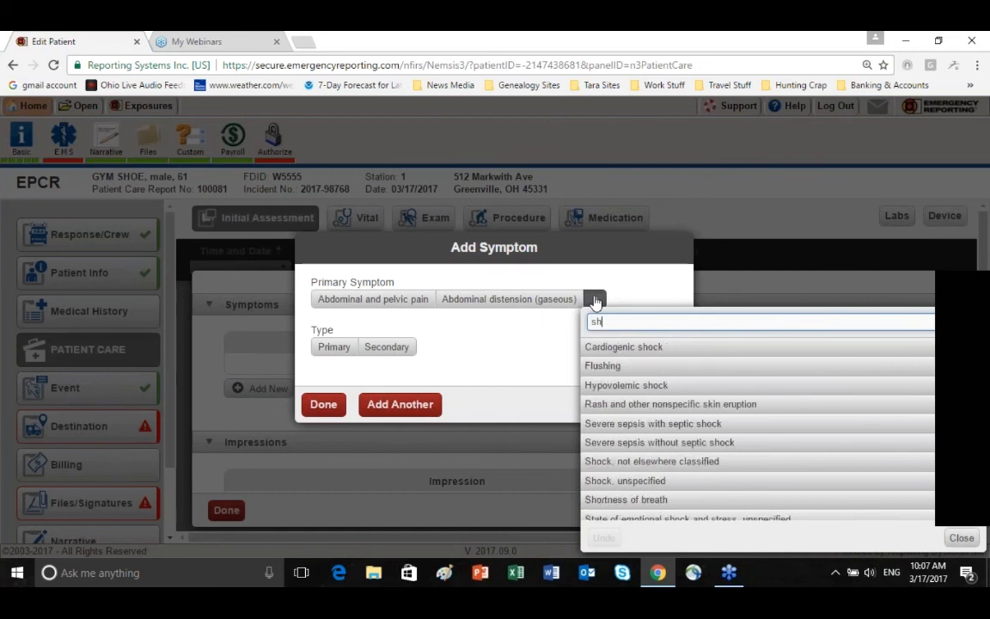
pyautogui.write('oc')
pyautogui.write('t')
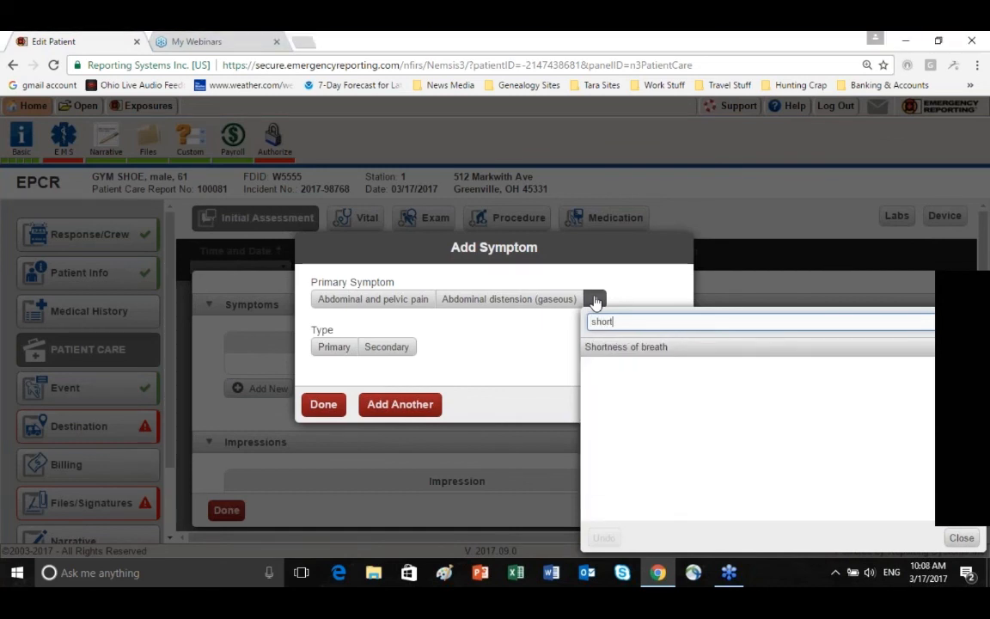
pyautogui.click(616, 349)
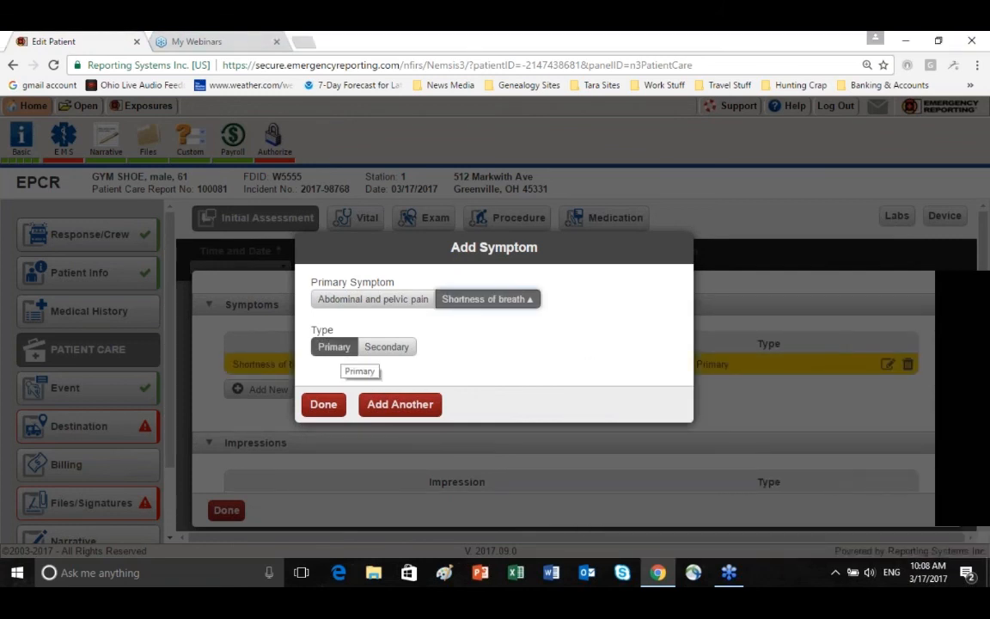
# Add another symptom, Chest pain on breathing, with type Secondary, and finish the symptom entry
pyautogui.click(400, 404)
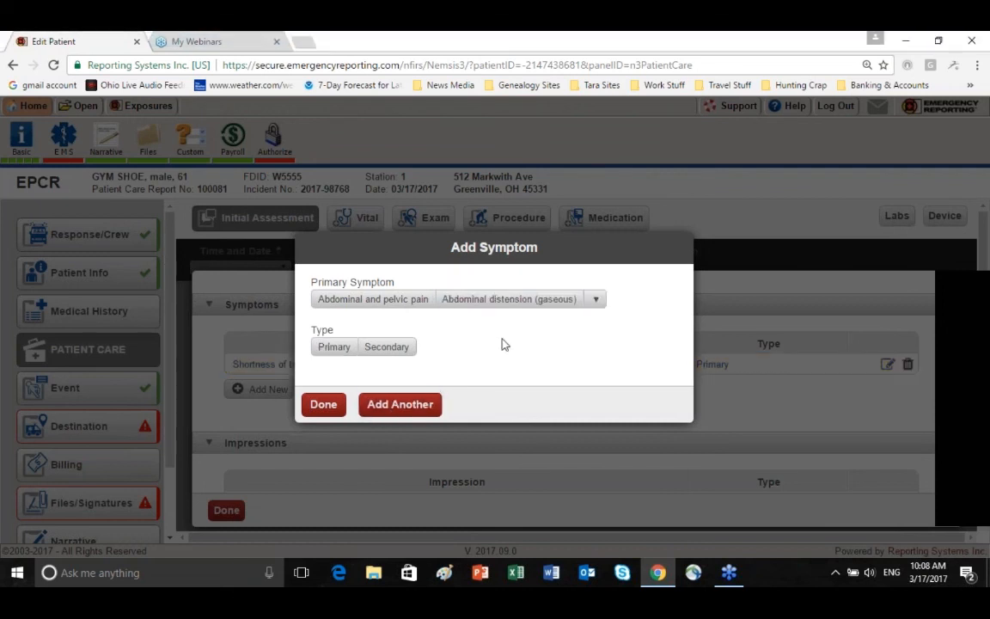
pyautogui.click(597, 300)
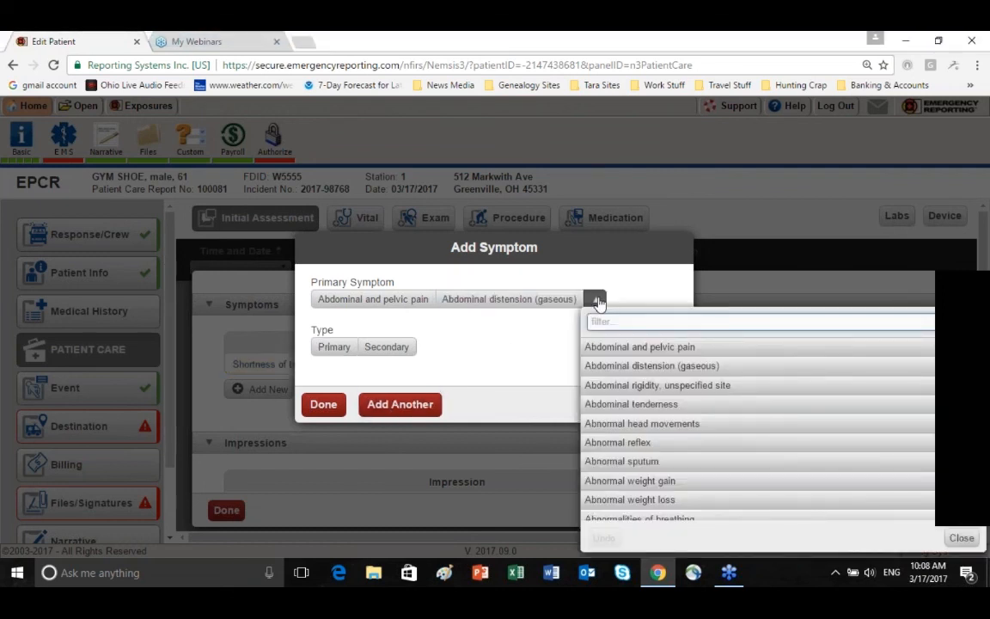
pyautogui.write('chest')
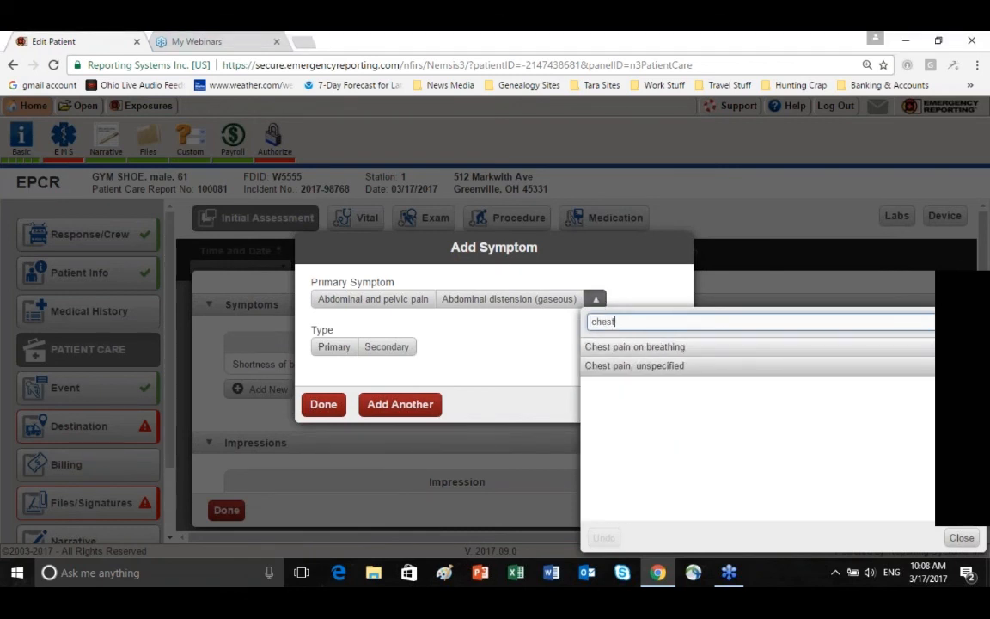
pyautogui.click(640, 349)
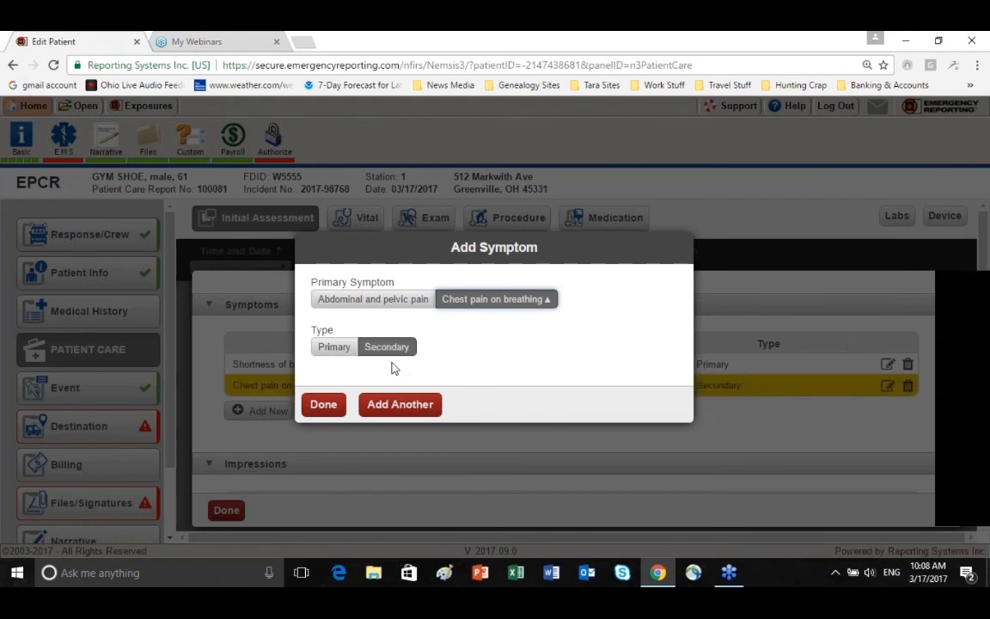
pyautogui.click(325, 405)
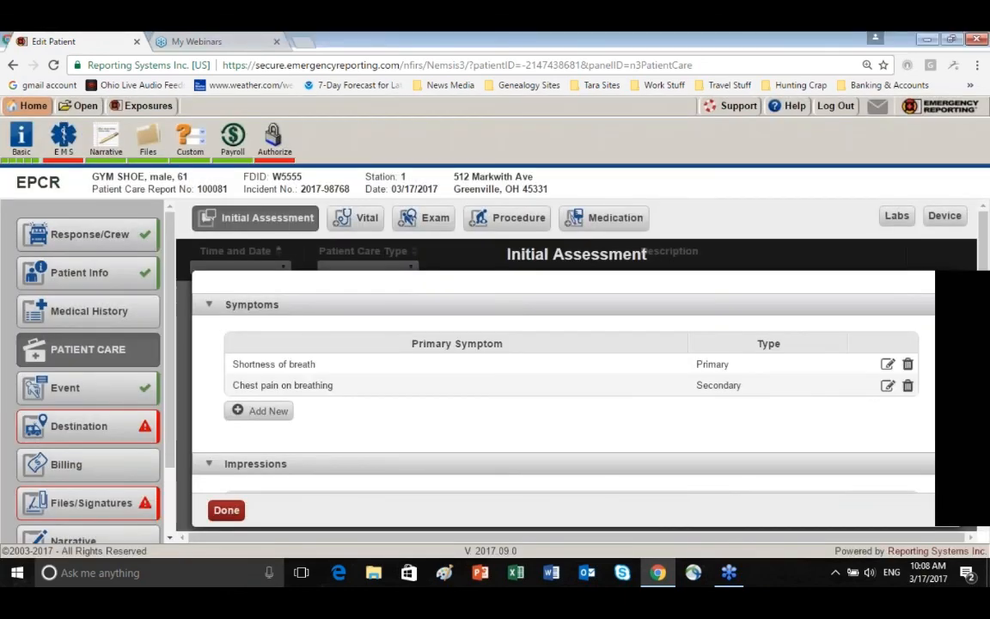
# Add the Respiratory impression COPD with exacerbation with type Primary, and finish the initial assessment
pyautogui.scroll(-2, 271, 387)
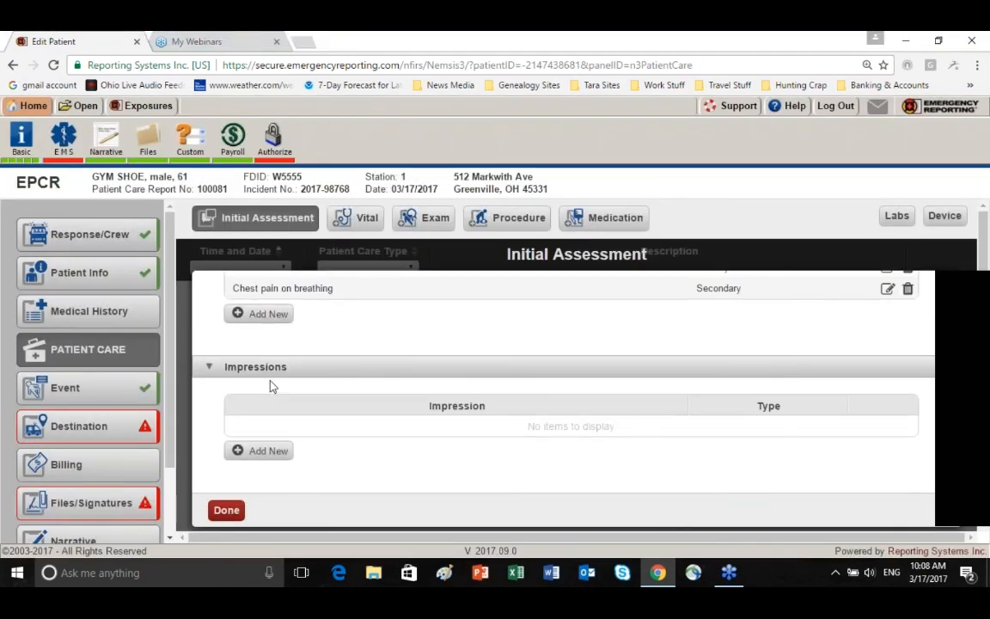
pyautogui.click(267, 452)
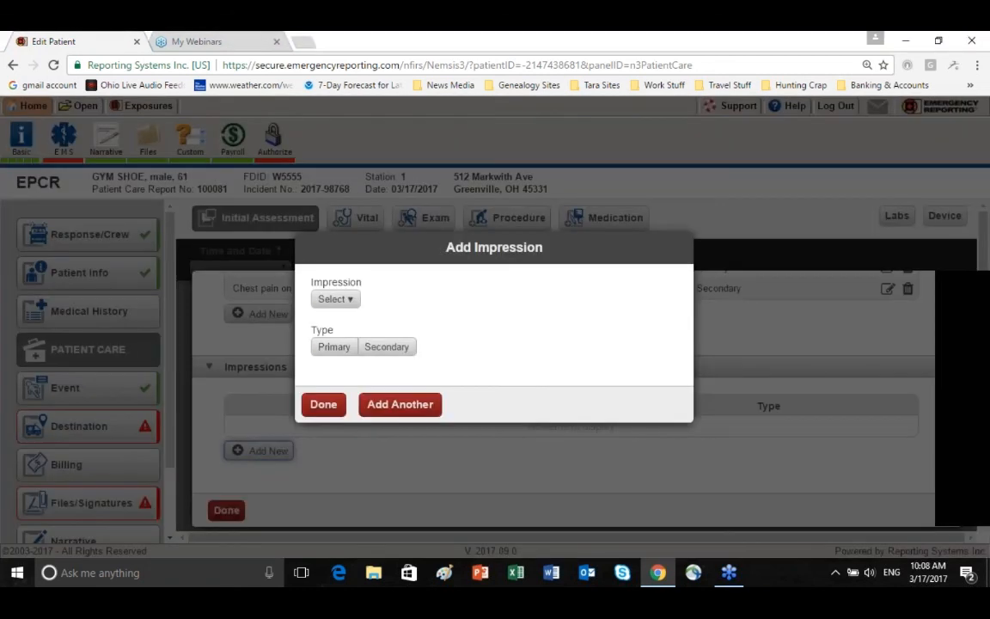
pyautogui.click(351, 301)
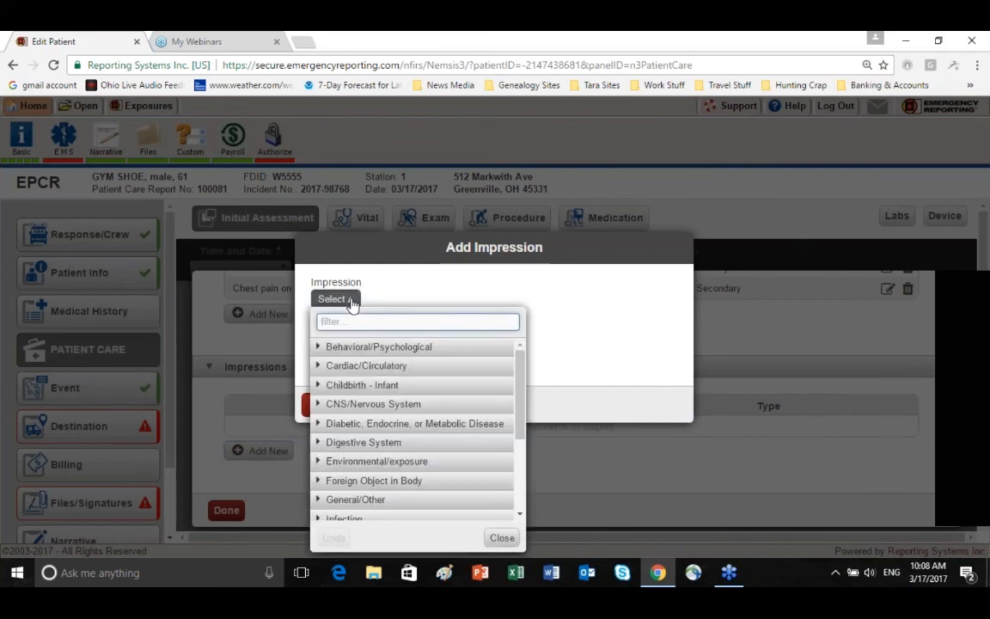
pyautogui.write('cop')
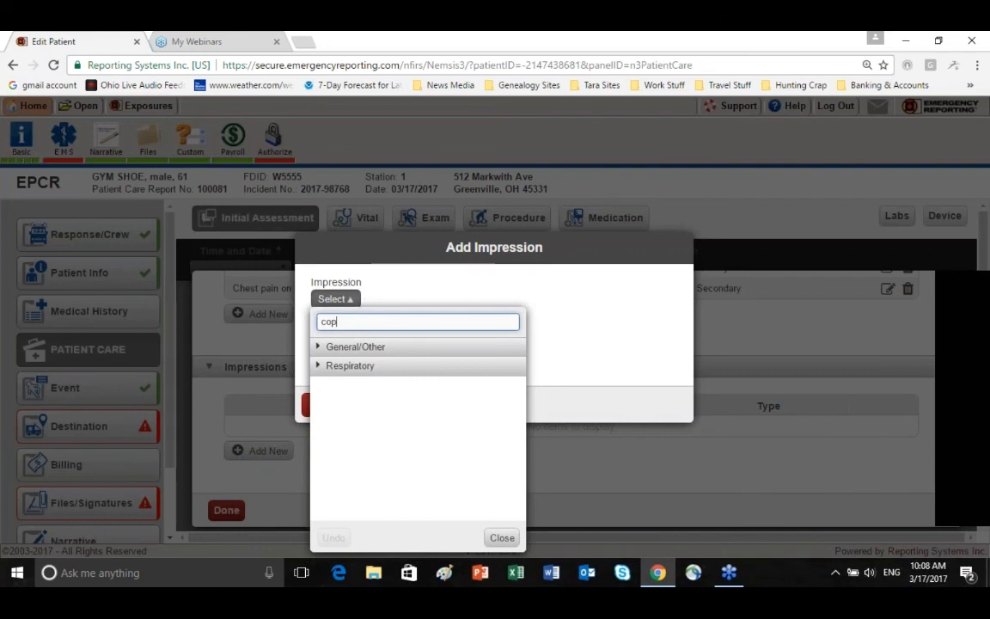
pyautogui.write('d')
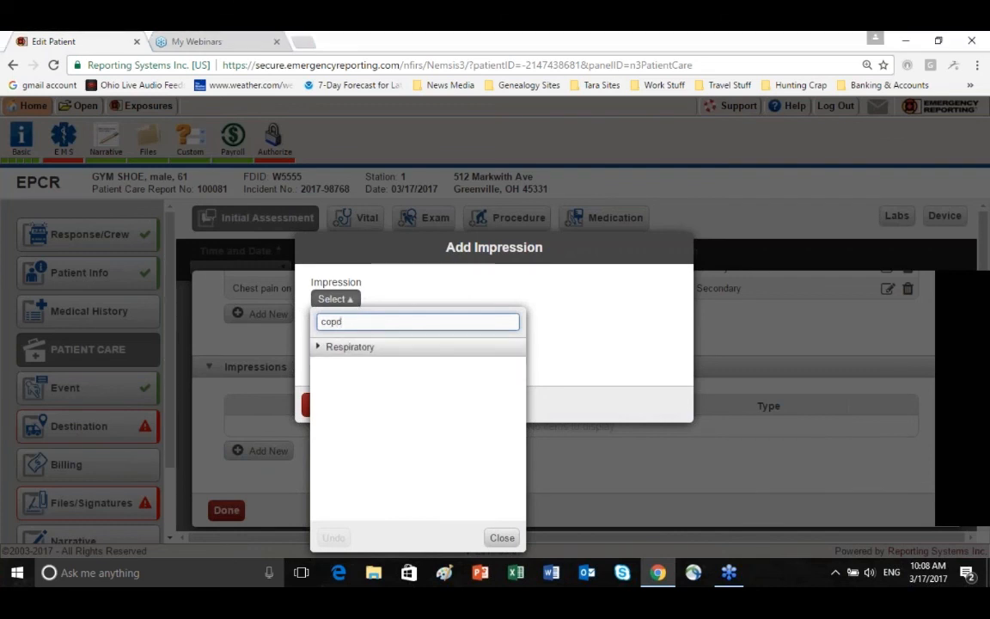
pyautogui.click(319, 347)
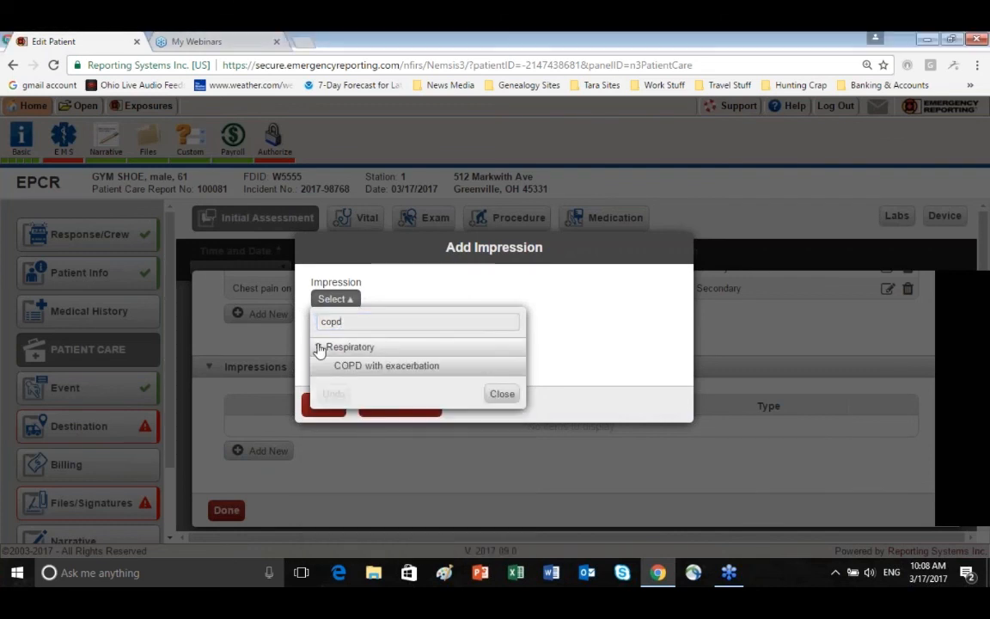
pyautogui.click(378, 367)
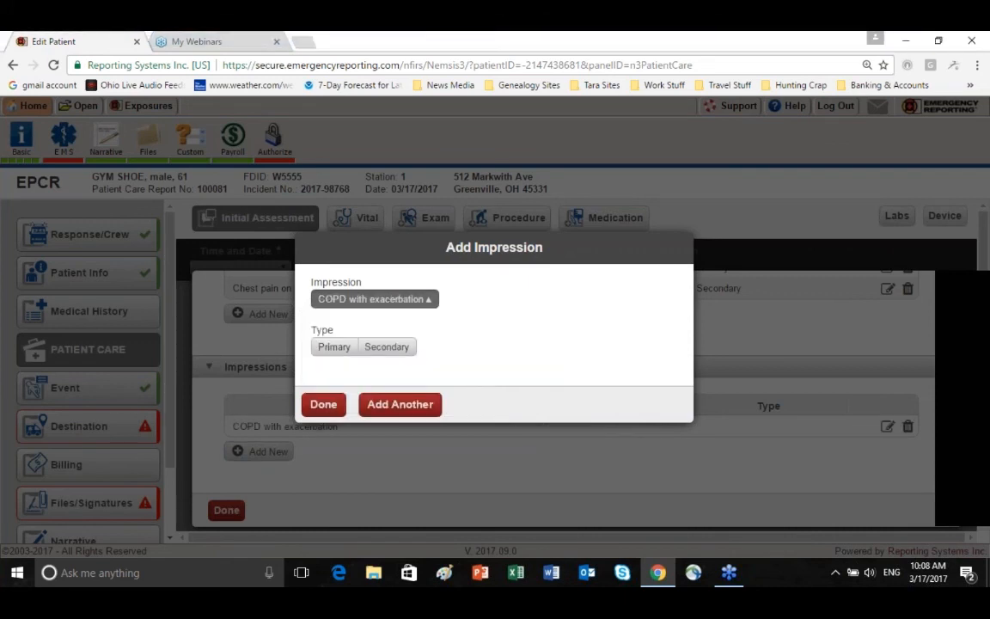
pyautogui.click(333, 347)
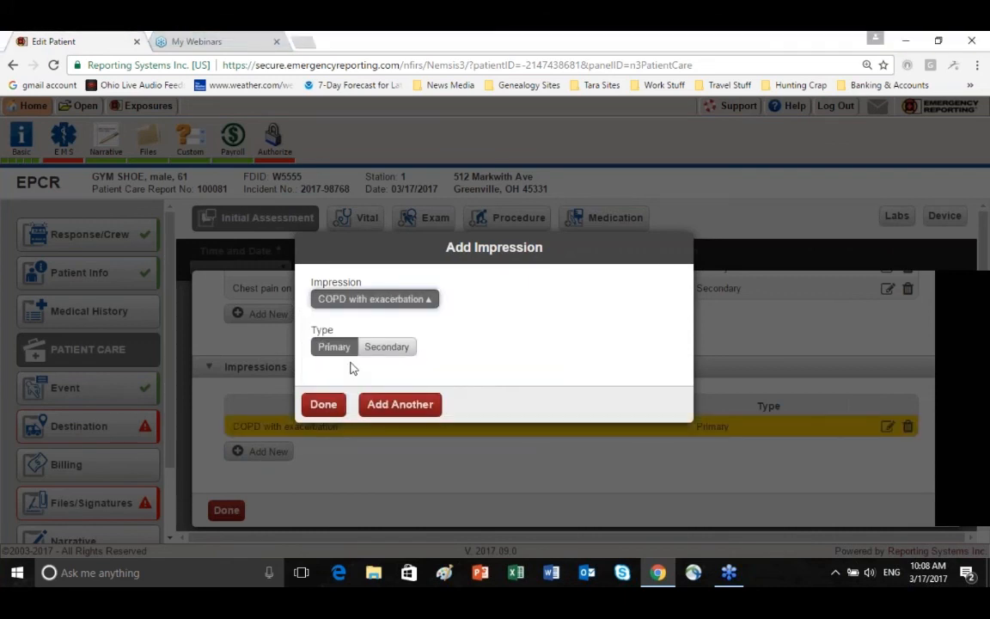
pyautogui.click(324, 407)
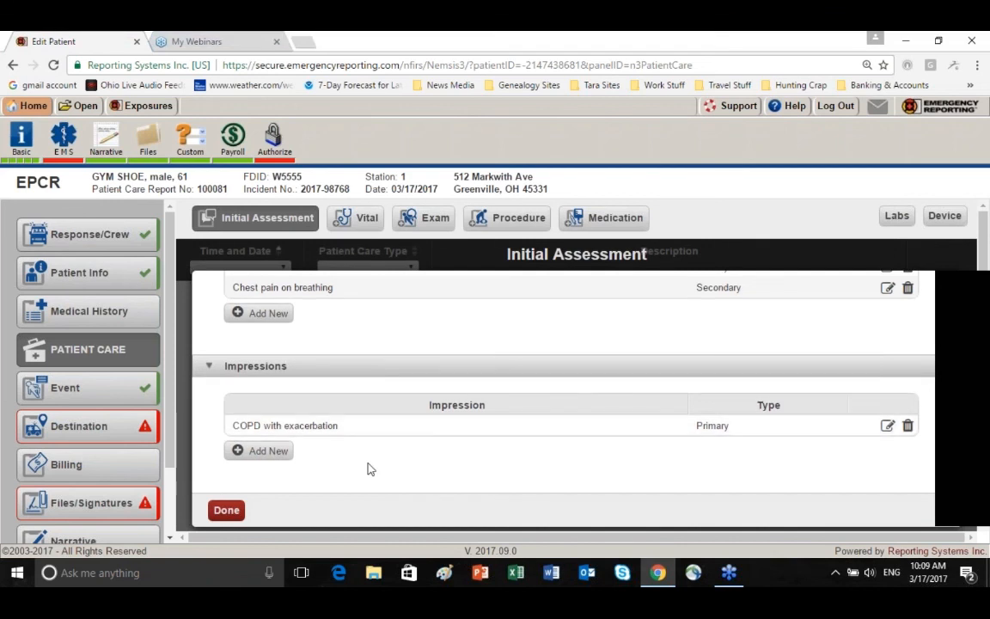
pyautogui.scroll(-1, 367, 468)
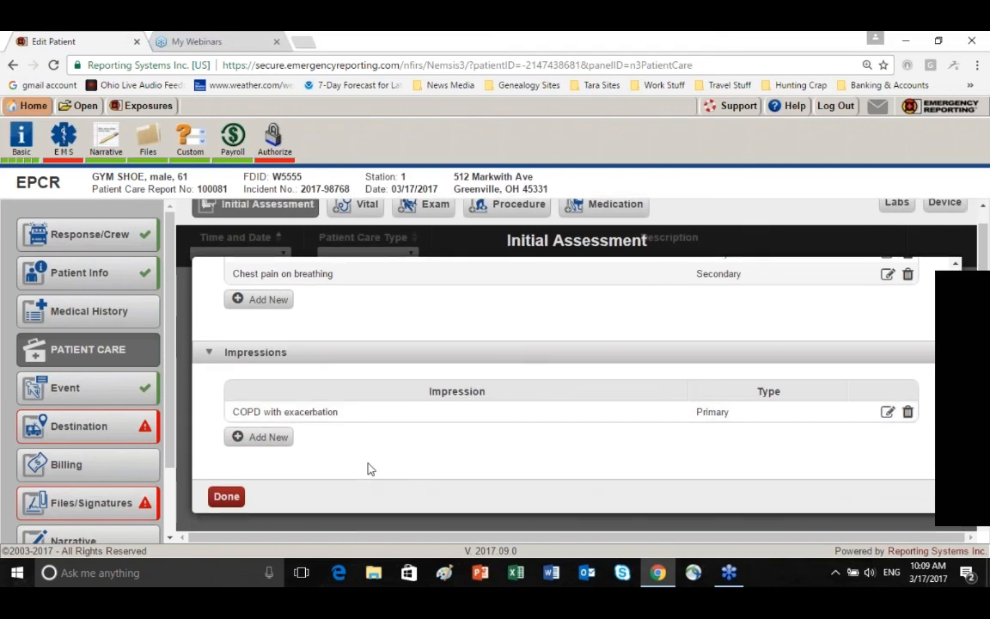
pyautogui.click(226, 496)
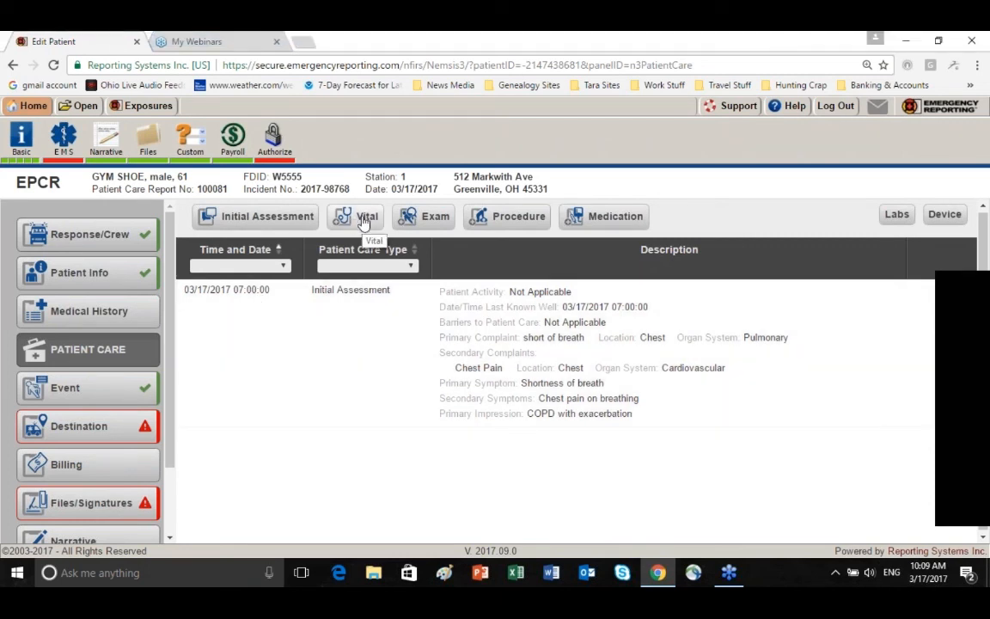
# Start a new vital signs entry and set its date and time taken to 03/17/2017 07:08:00
pyautogui.click(364, 221)
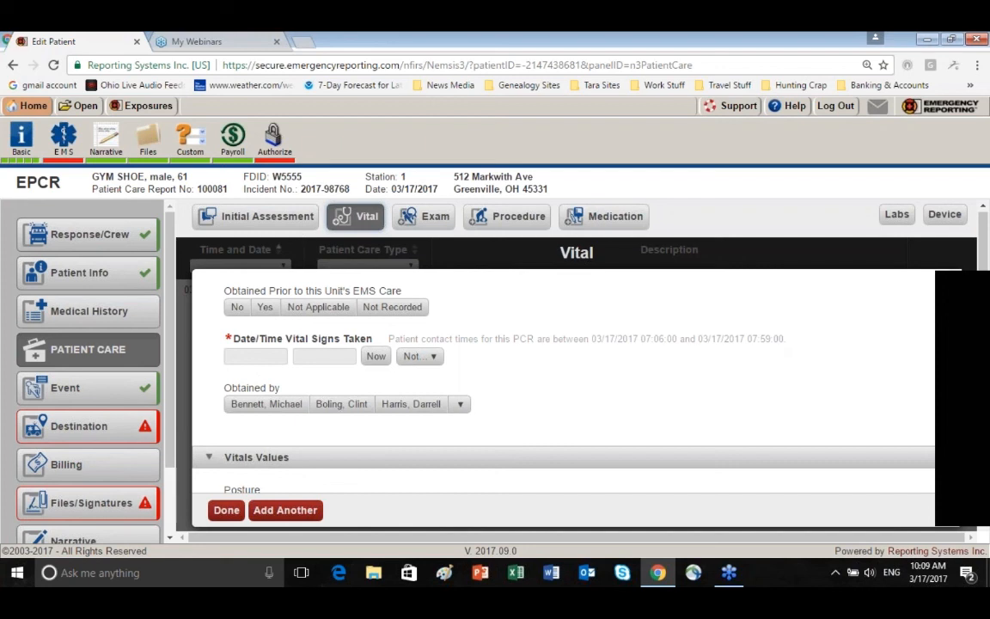
pyautogui.click(244, 356)
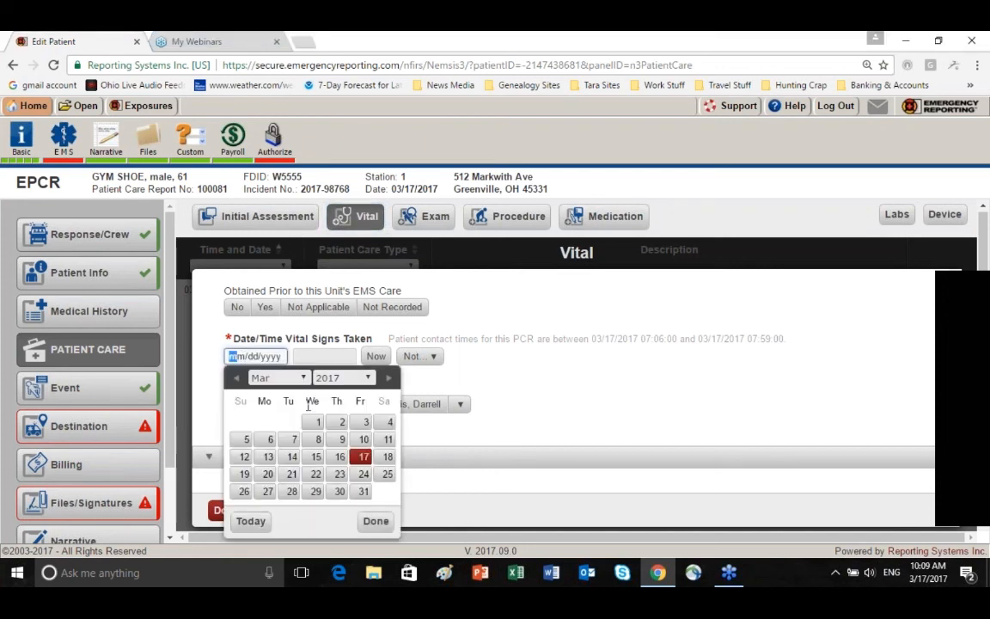
pyautogui.click(361, 457)
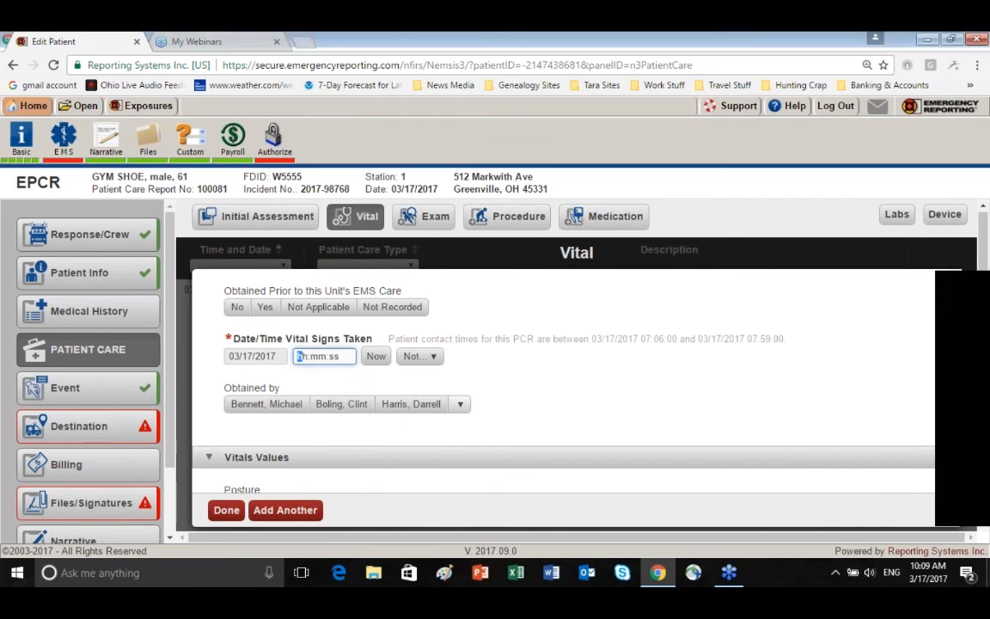
pyautogui.write('07:')
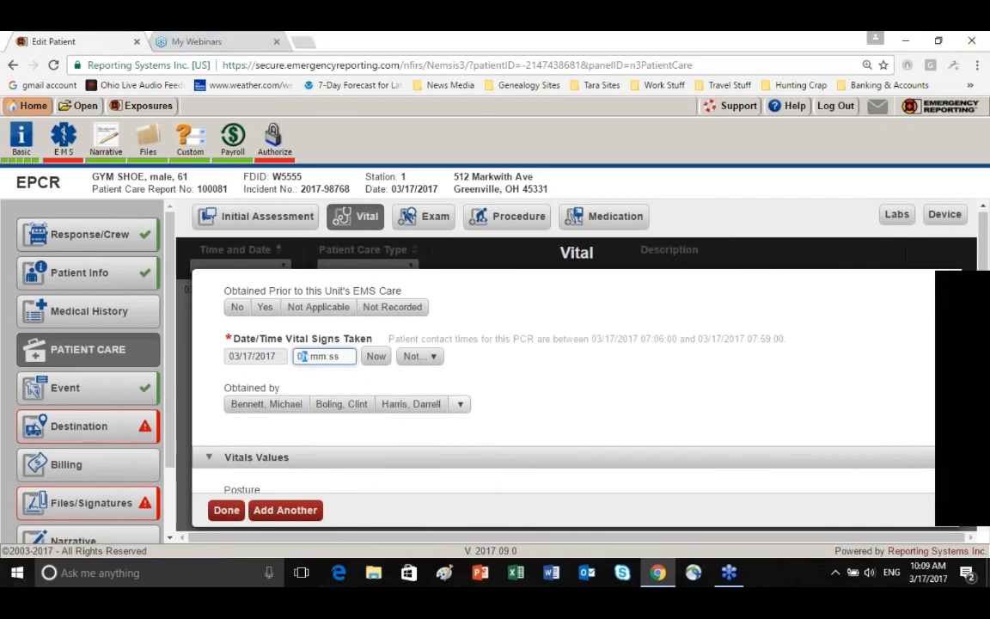
pyautogui.write('08:00')
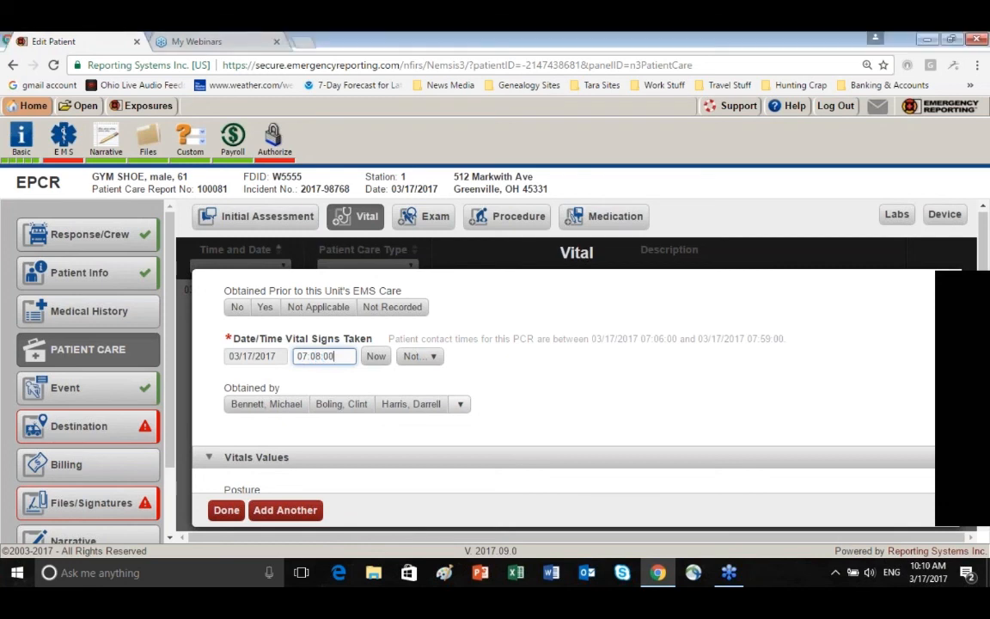
# Record the second of the three suggested crew members as the person who obtained the vital signs
pyautogui.scroll(-1, 515, 373)
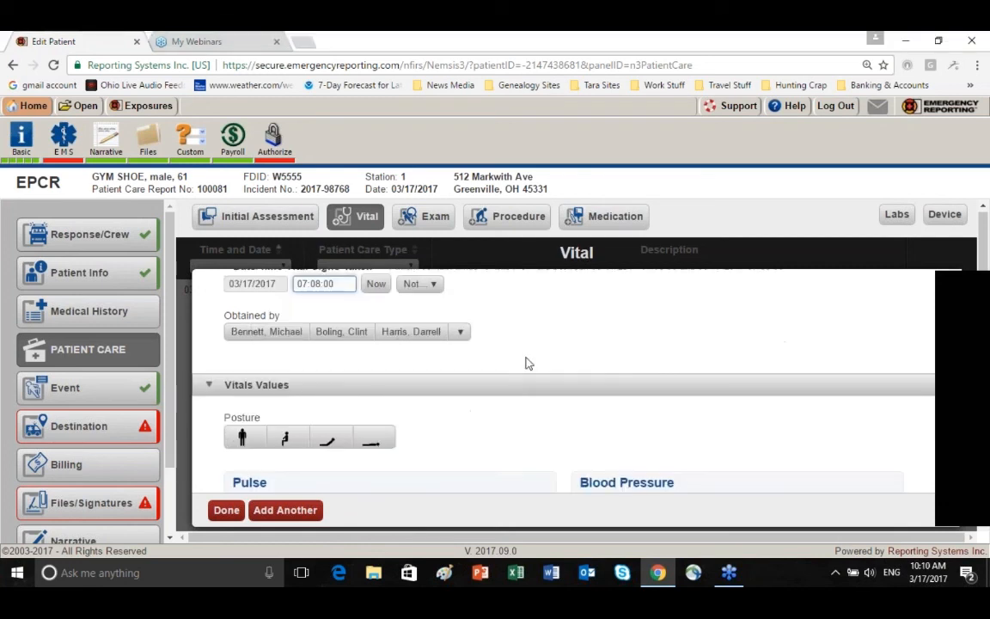
pyautogui.scroll(1, 528, 364)
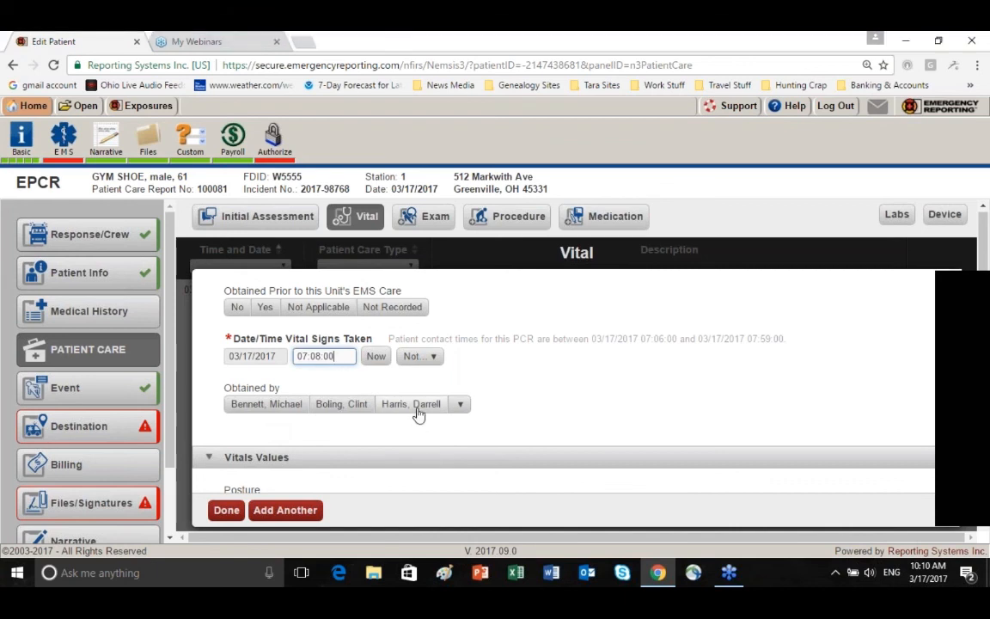
pyautogui.click(345, 410)
pyautogui.scroll(-1, 345, 410)
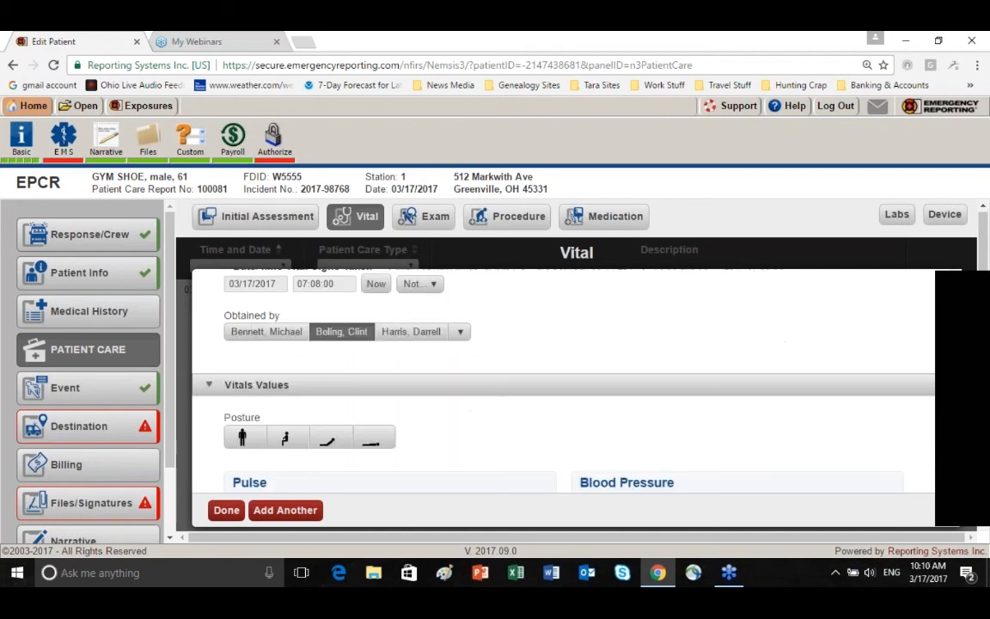
pyautogui.scroll(-1, 376, 430)
pyautogui.scroll(1, 462, 375)
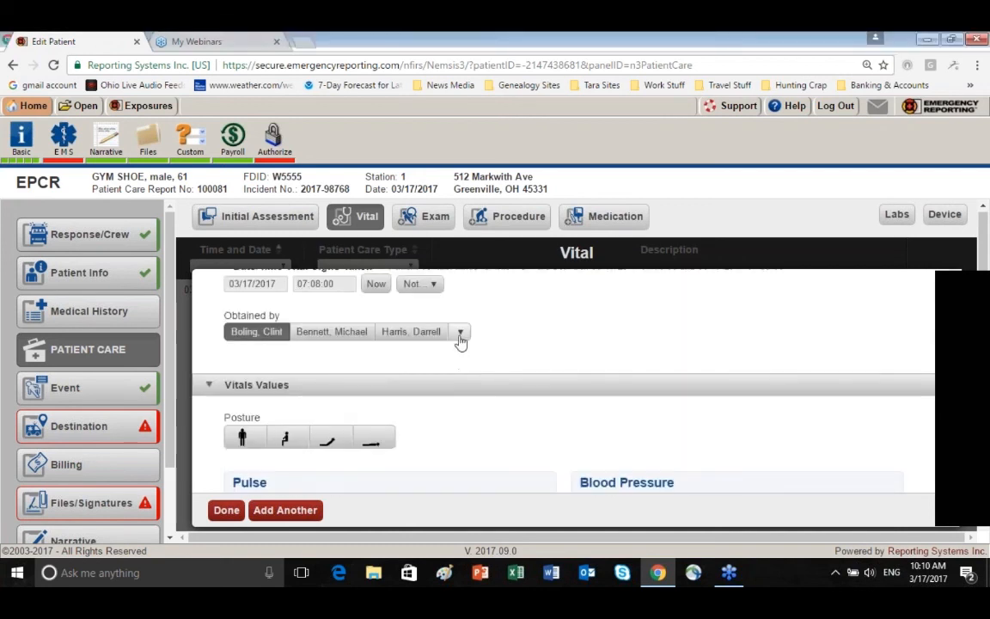
pyautogui.click(461, 335)
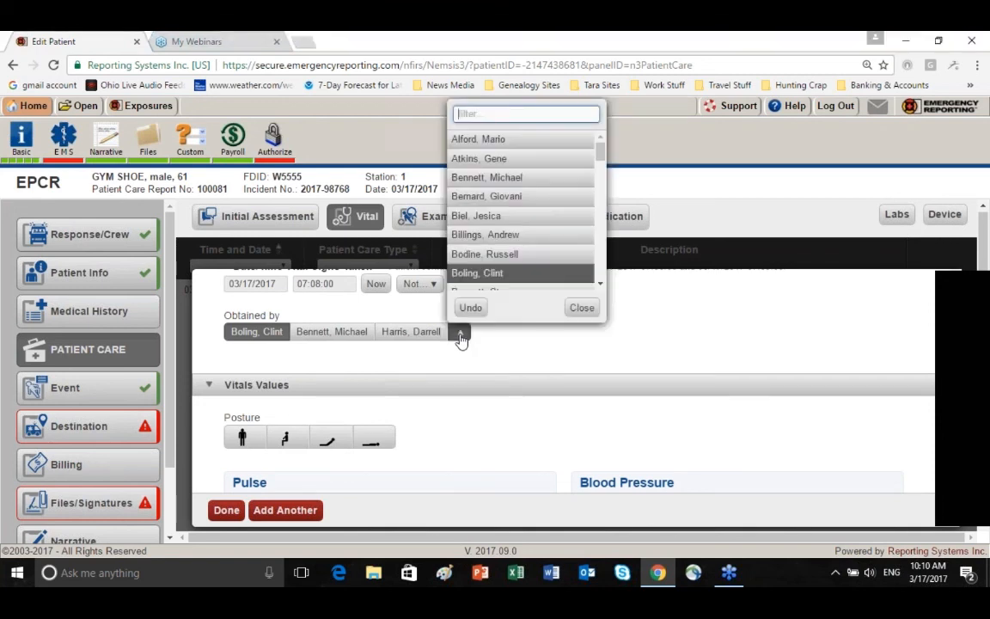
pyautogui.scroll(-5, 533, 180)
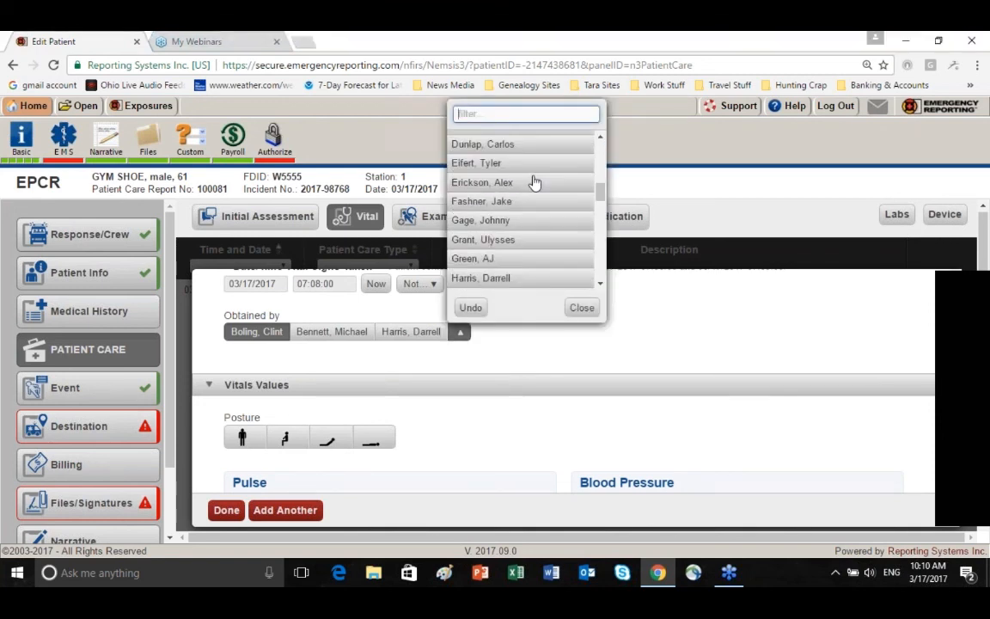
pyautogui.scroll(-10, 531, 184)
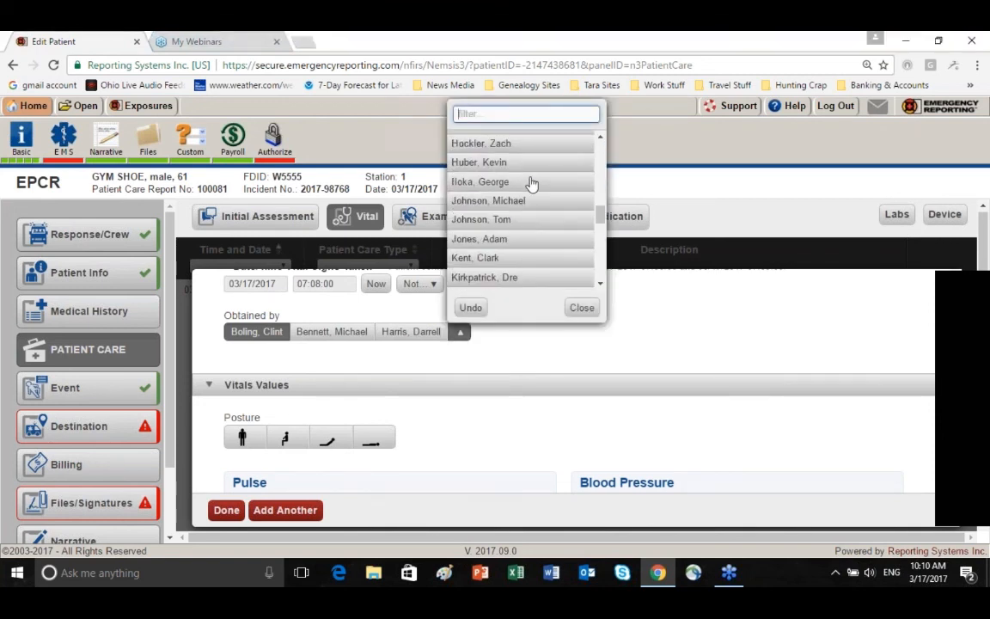
pyautogui.click(581, 308)
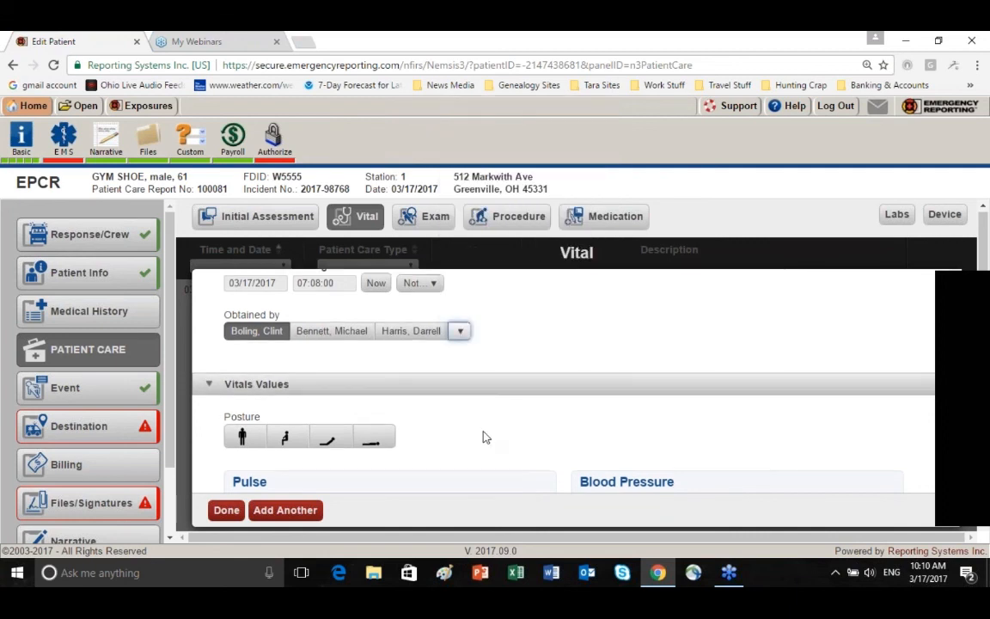
# Set the posture to Laying Down and the pulse to heart rate 110, Regular rhythm, measured by Palpated
pyautogui.scroll(-1, 388, 405)
pyautogui.click(375, 370)
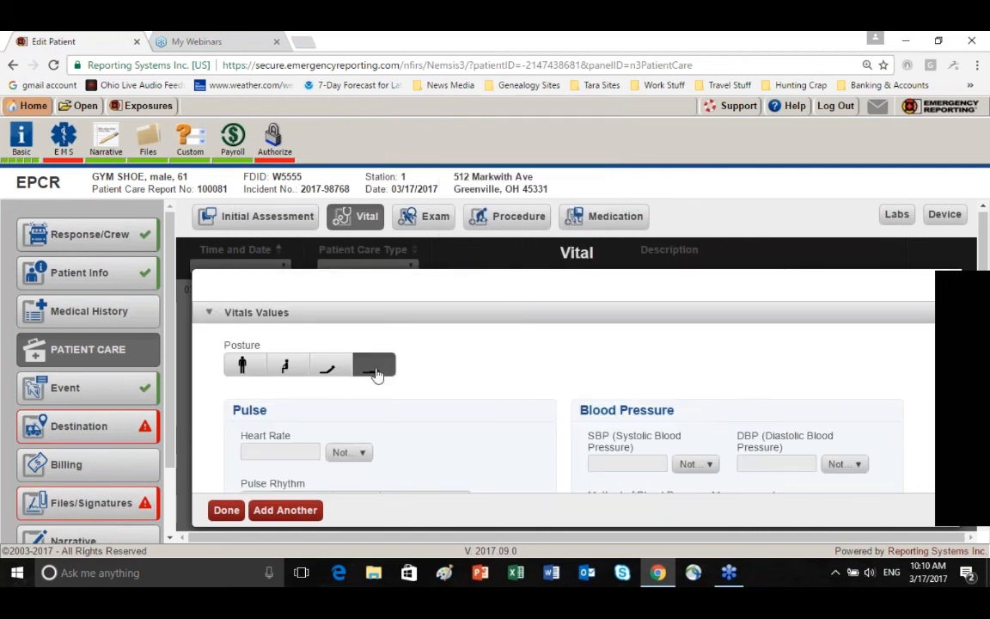
pyautogui.scroll(-2, 375, 371)
pyautogui.click(261, 309)
pyautogui.write('110')
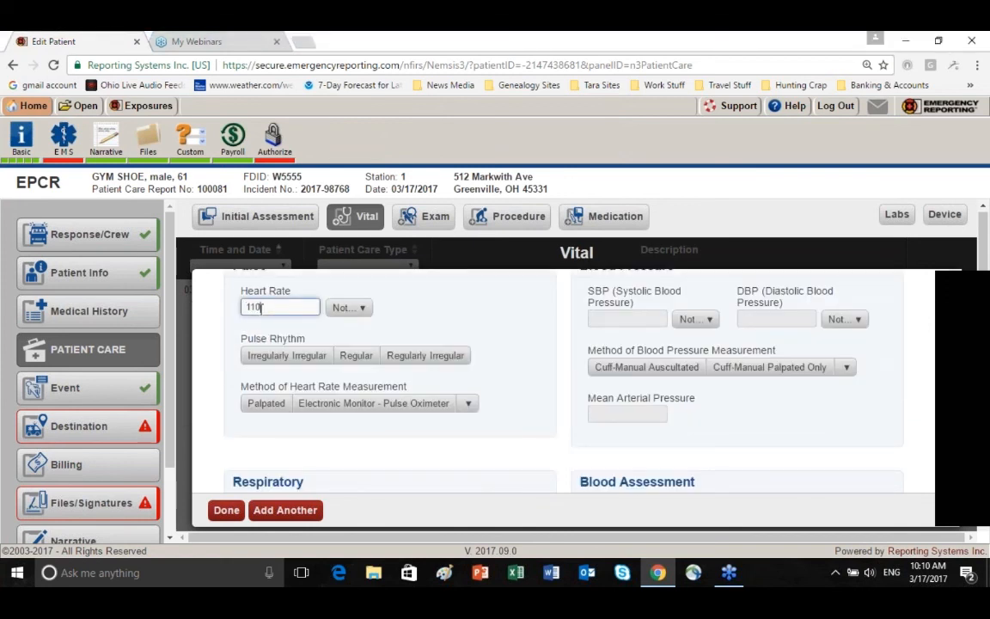
pyautogui.click(359, 359)
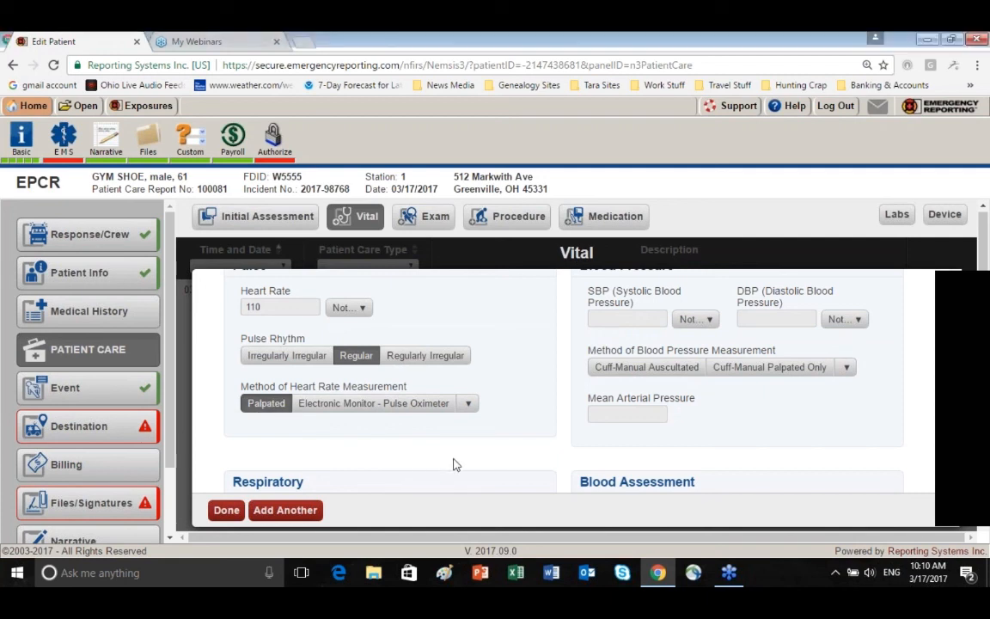
# Record a blood pressure of 150 systolic and 98 diastolic, measured by Cuff-Manual Auscultated
pyautogui.scroll(1, 490, 430)
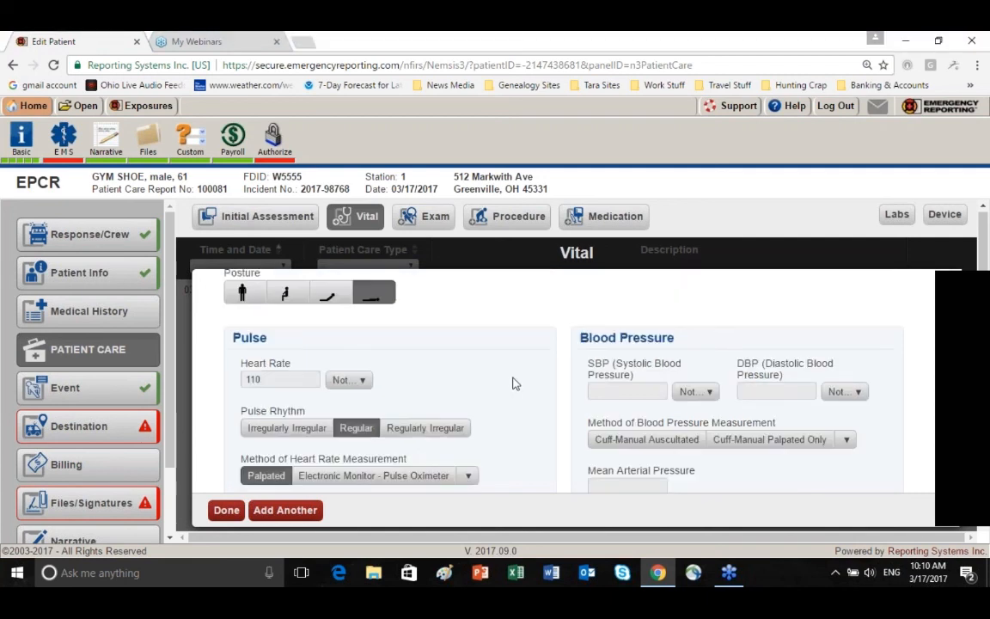
pyautogui.click(605, 392)
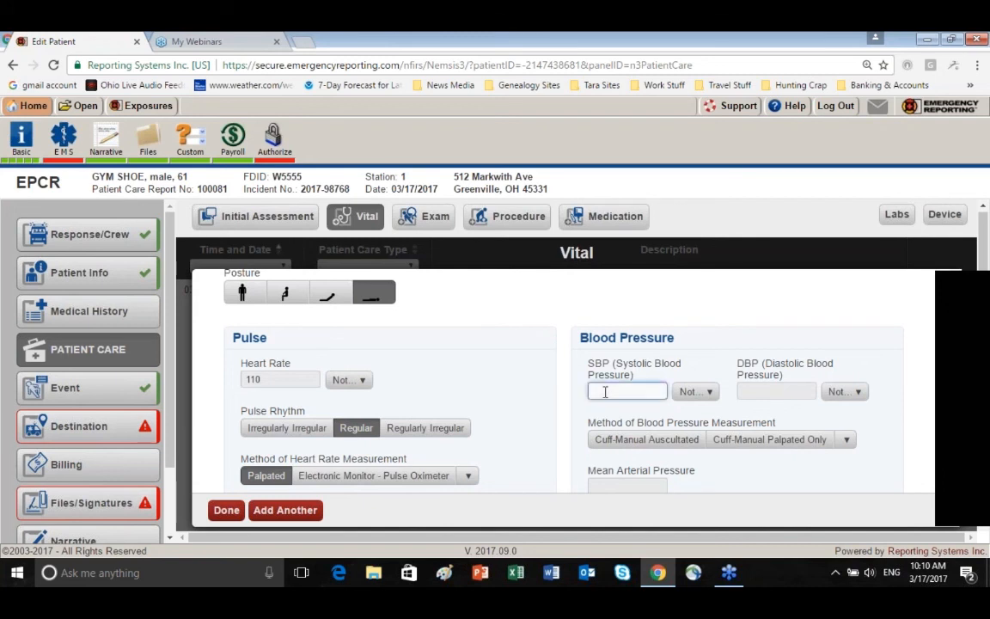
pyautogui.write('150')
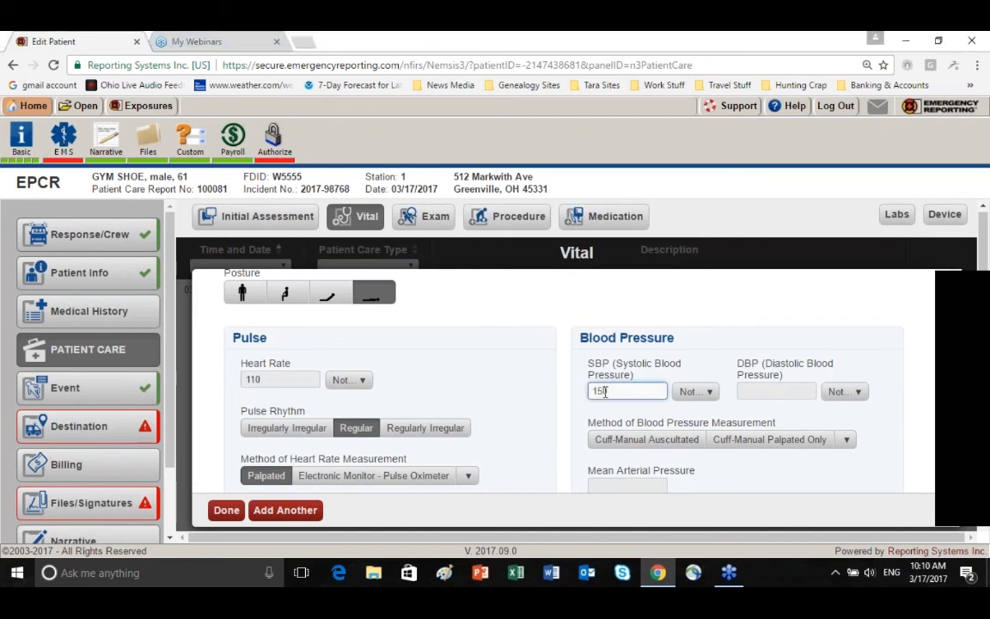
pyautogui.click(760, 393)
pyautogui.write('98')
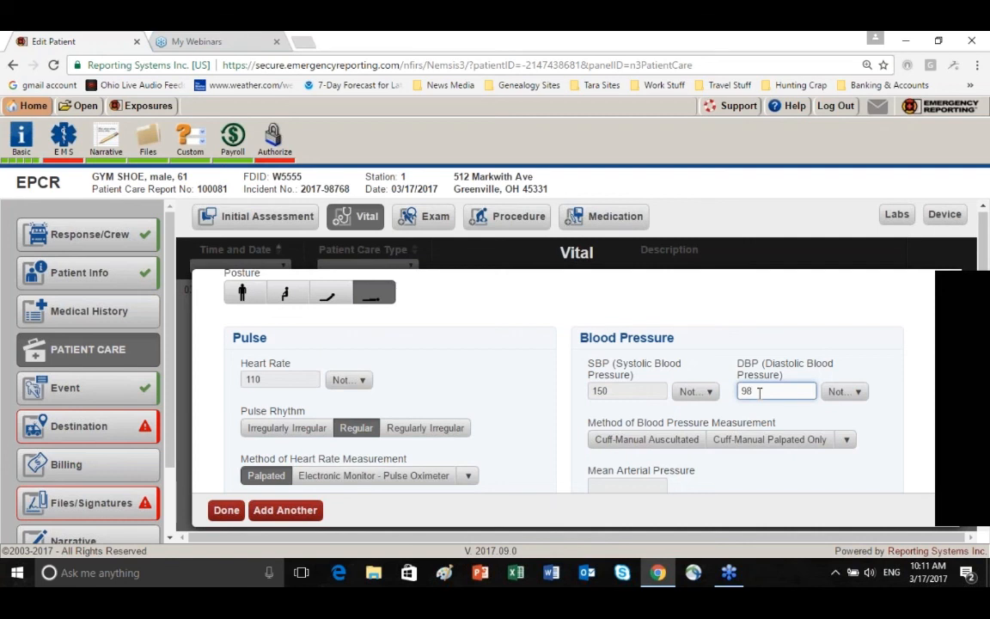
pyautogui.click(653, 447)
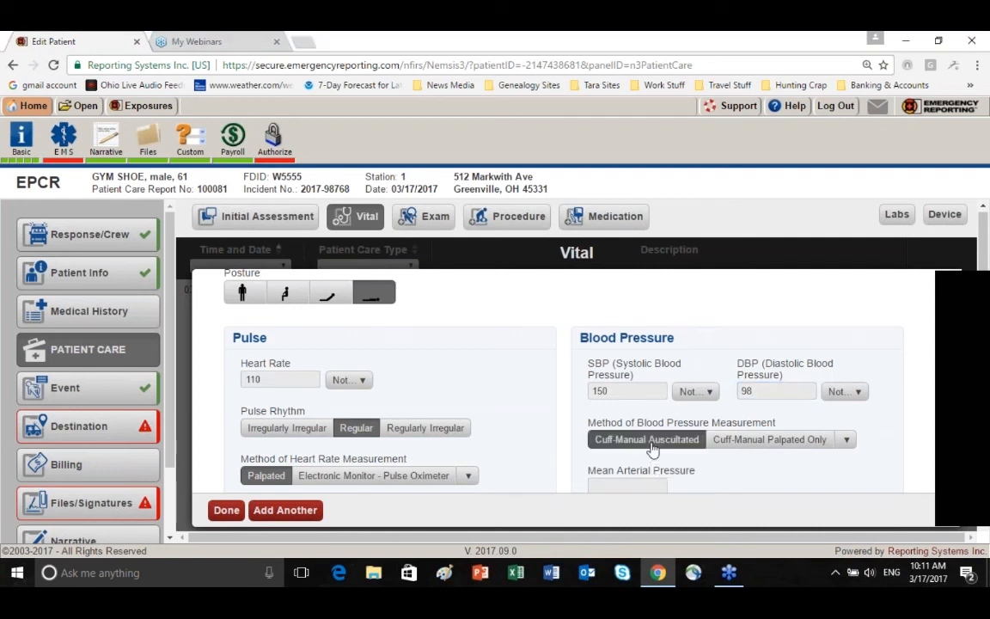
# Record a respiratory rate of 24 with Shallow effort, an ETCO2 of 32 and a pulse oximetry of 89
pyautogui.scroll(-1, 517, 394)
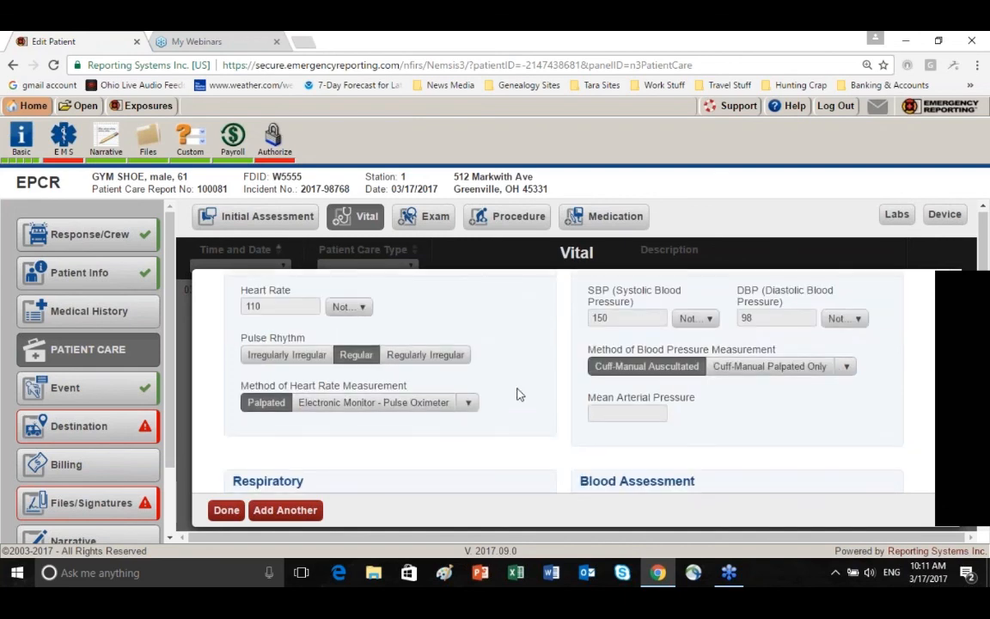
pyautogui.scroll(-1, 517, 394)
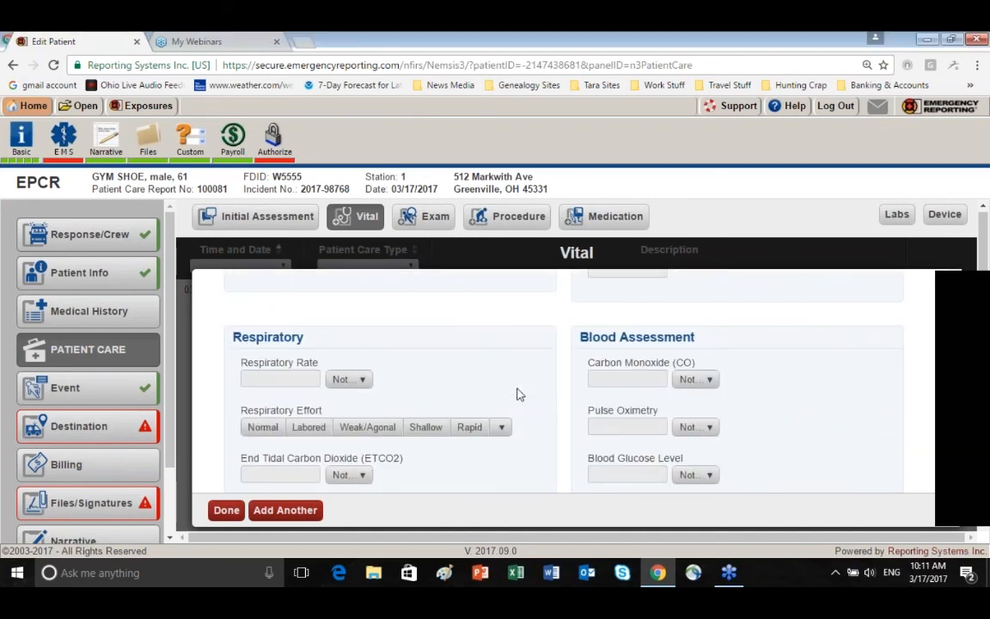
pyautogui.click(281, 380)
pyautogui.write('24')
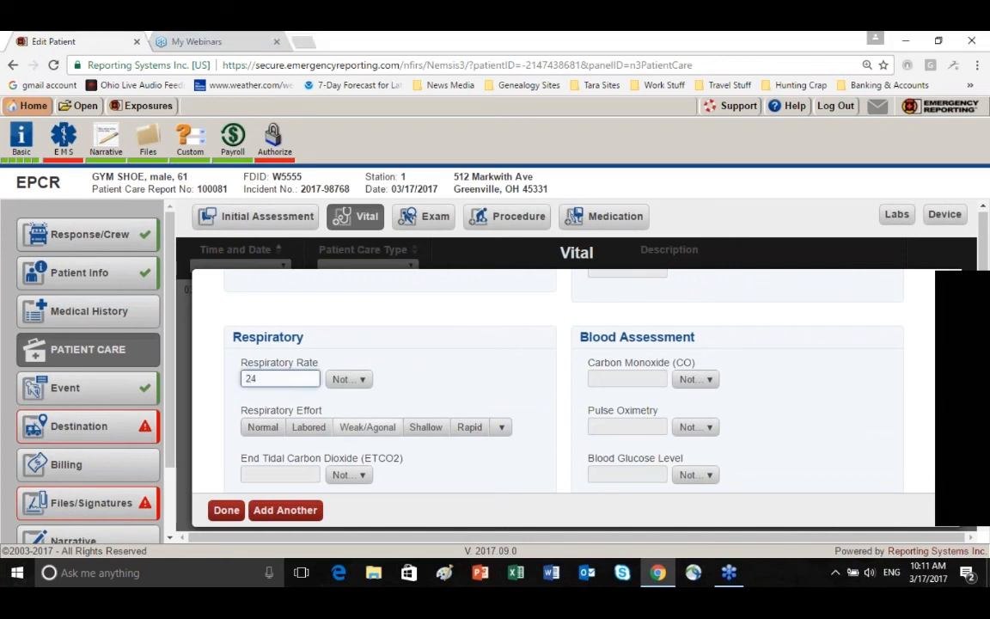
pyautogui.click(426, 428)
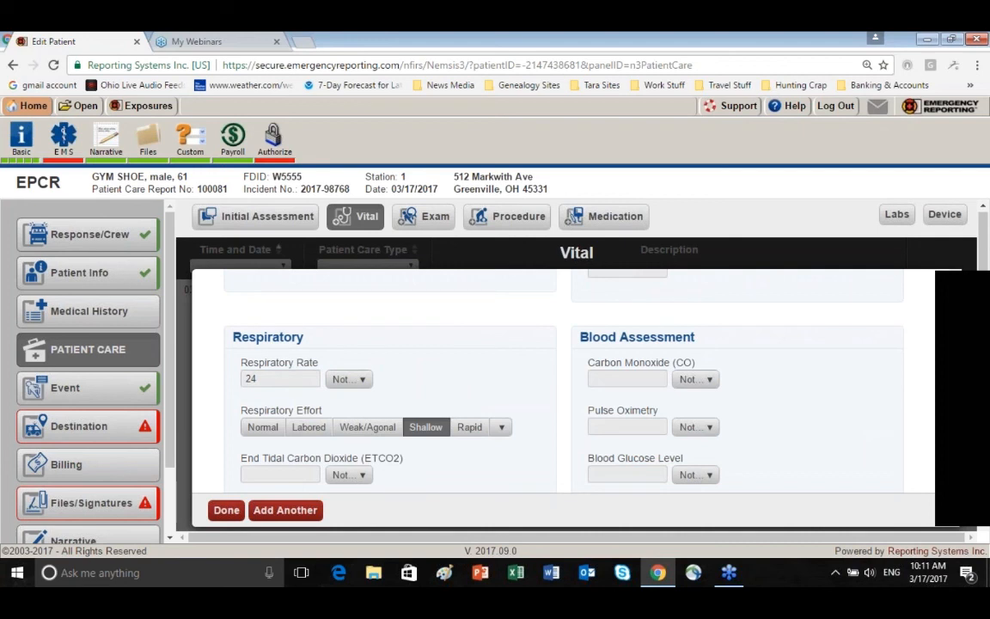
pyautogui.click(280, 474)
pyautogui.write('32')
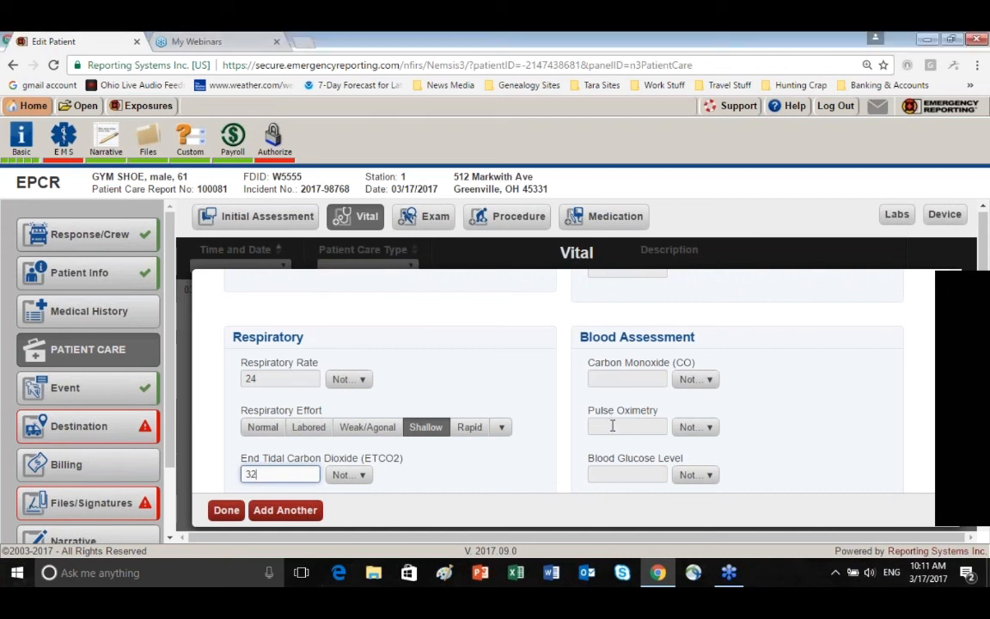
pyautogui.click(612, 426)
pyautogui.write('89')
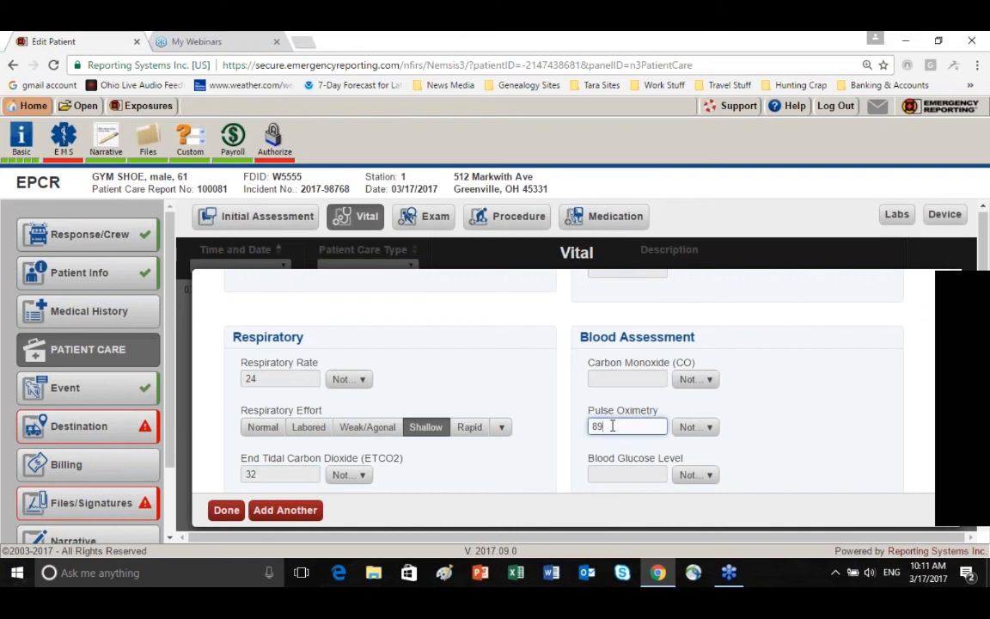
# In the cardiac section, choose Manual Interpretation as the ECG interpretation method and Sinus Tachycardia as the cardiac rhythm
pyautogui.scroll(-1, 612, 425)
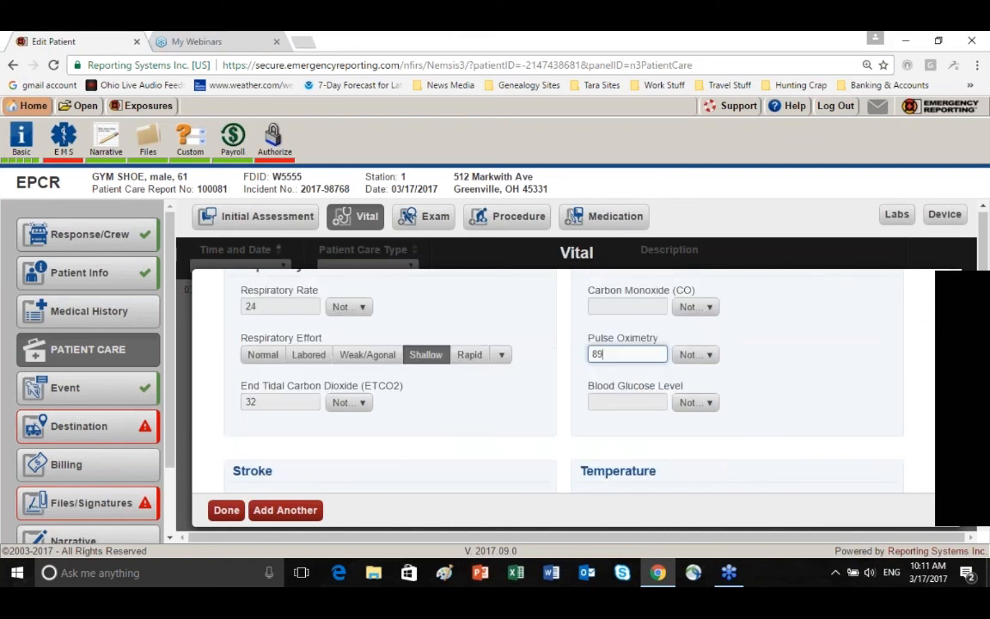
pyautogui.scroll(-1, 543, 444)
pyautogui.scroll(-1, 543, 444)
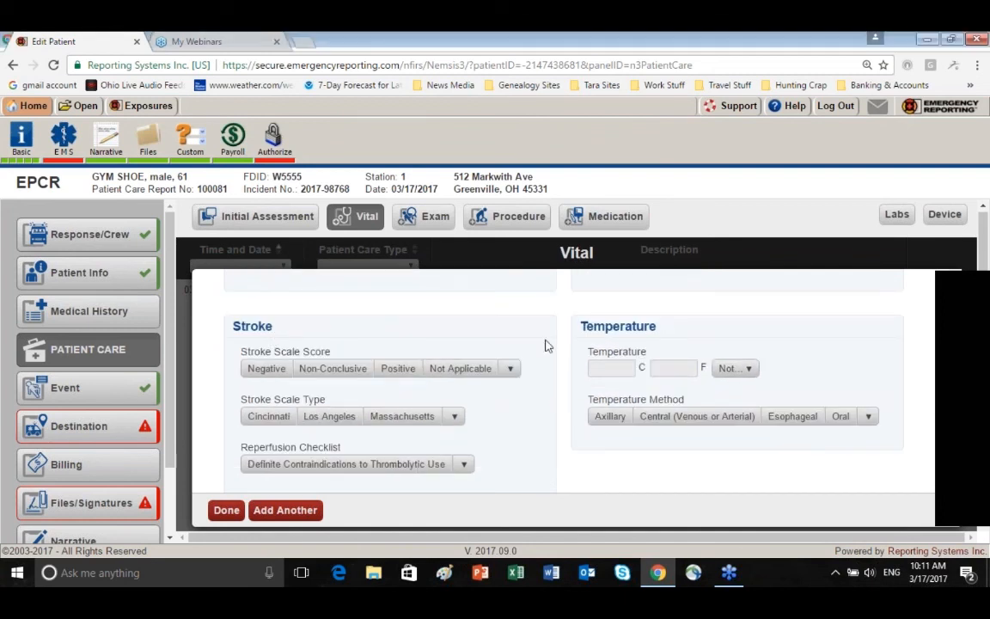
pyautogui.scroll(-3, 545, 346)
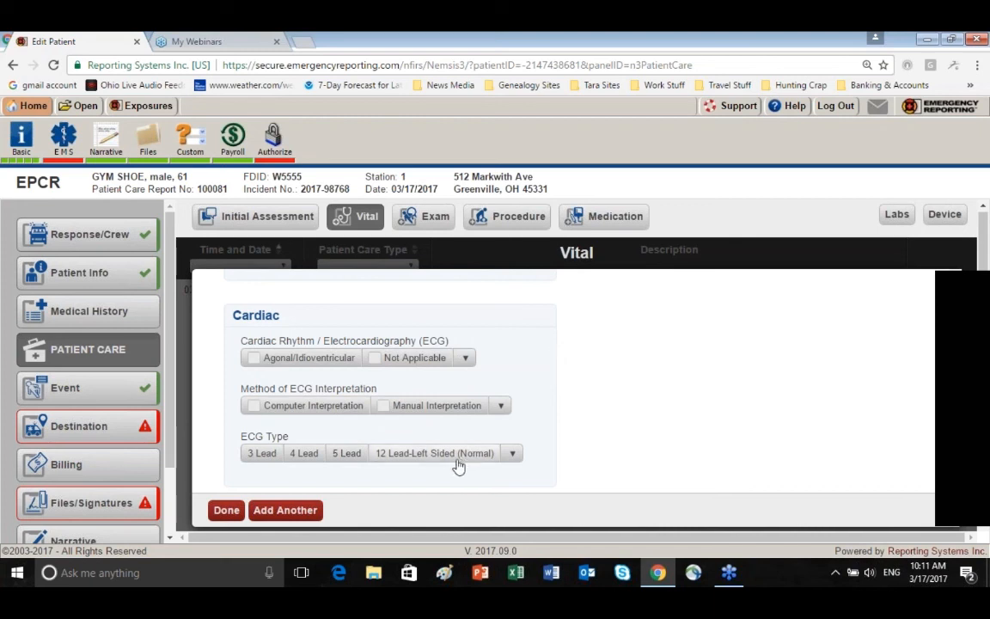
pyautogui.click(385, 409)
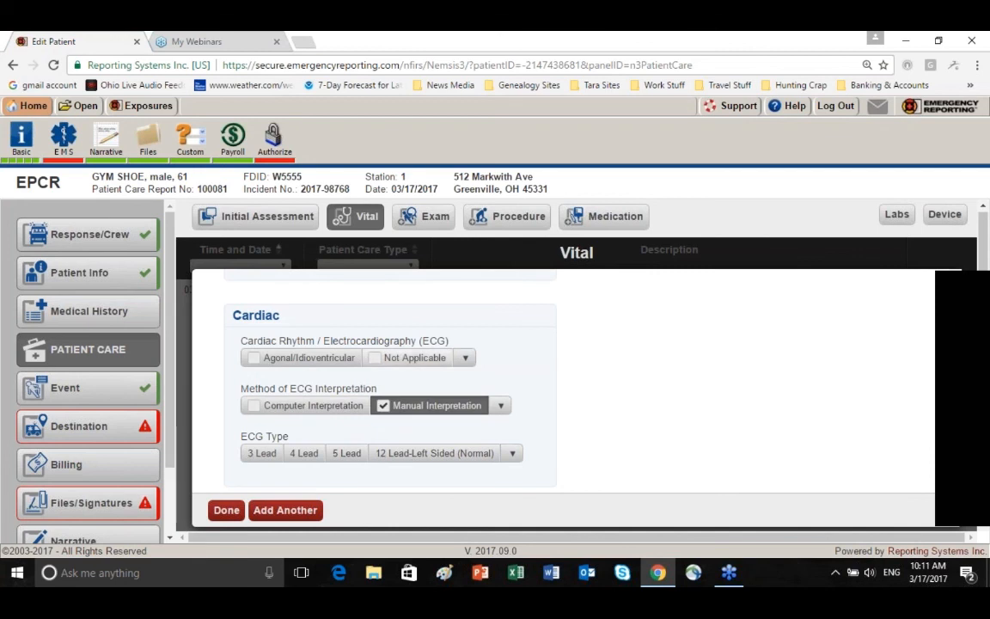
pyautogui.click(465, 358)
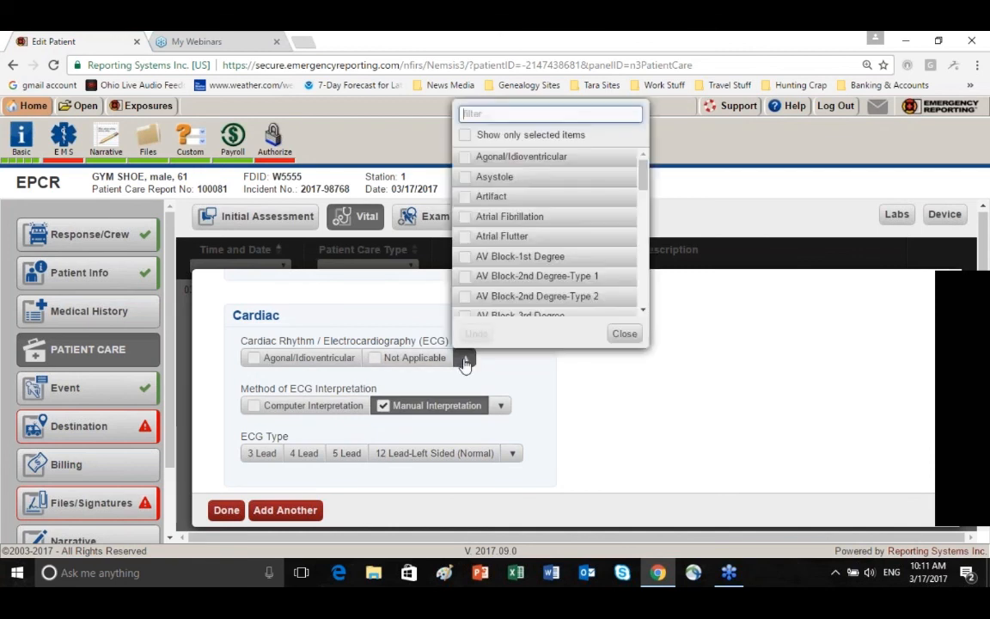
pyautogui.write('sin')
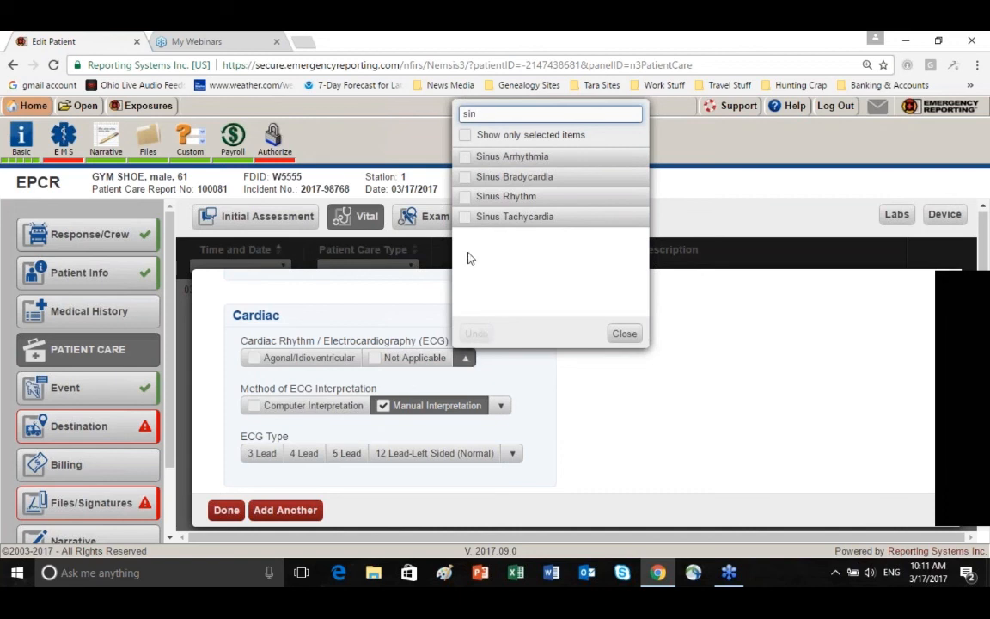
pyautogui.click(465, 220)
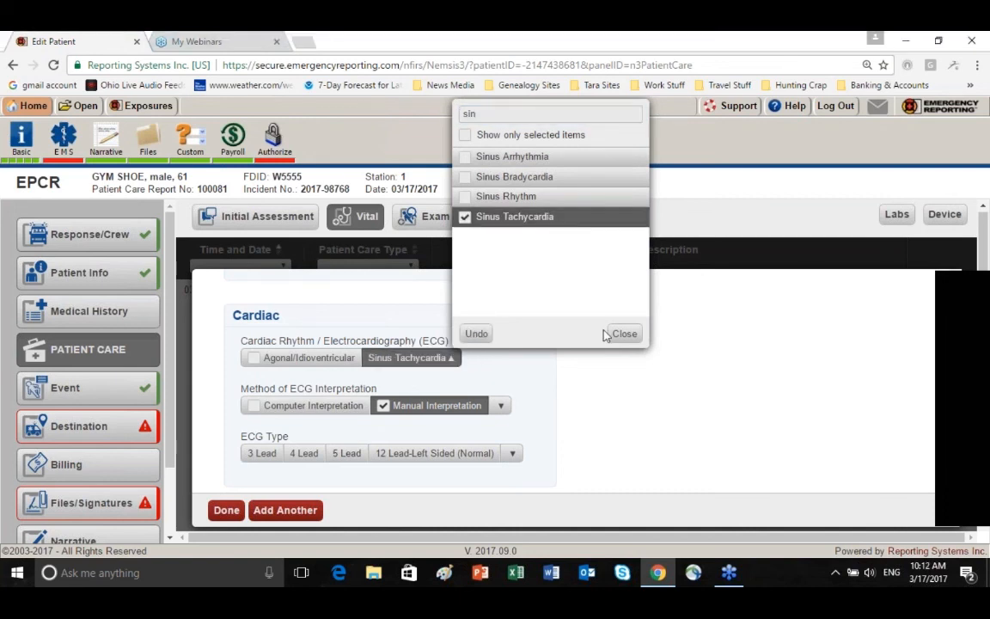
pyautogui.click(625, 334)
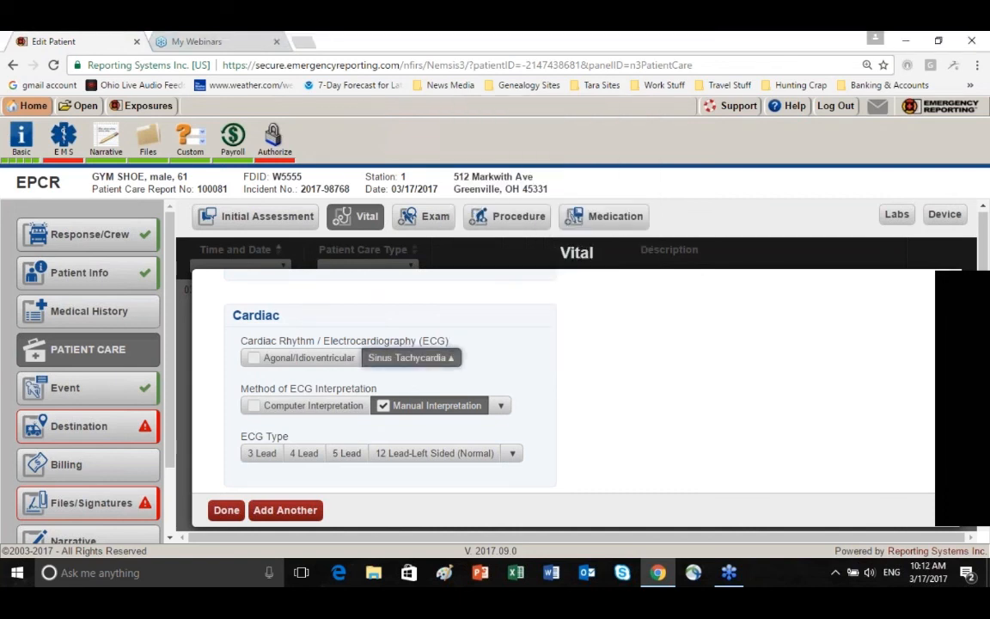
# Set the ECG type to 12 Lead-Right Sided and finish the vital signs entry
pyautogui.click(512, 453)
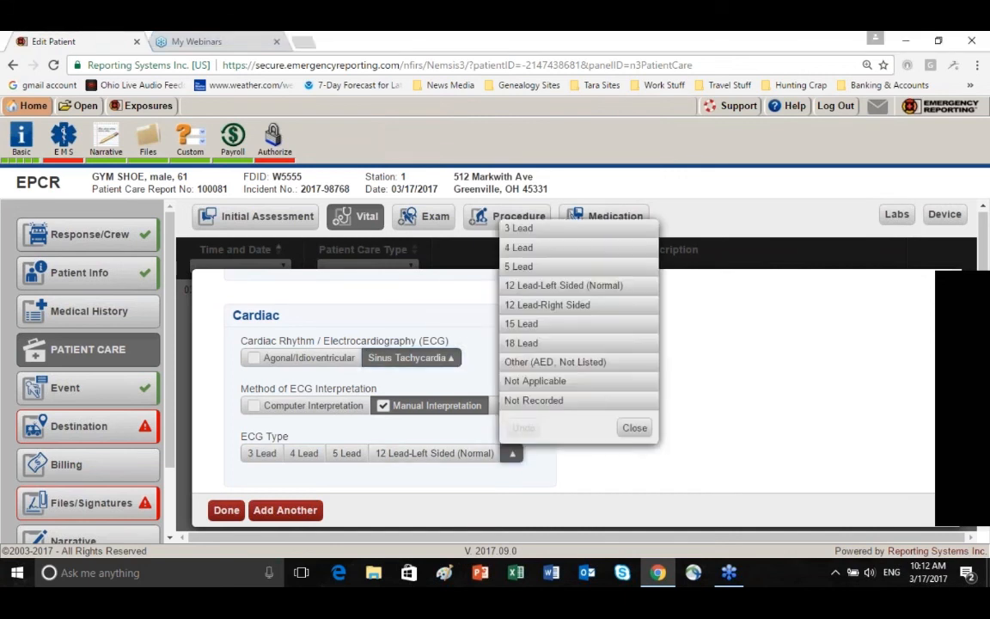
pyautogui.click(558, 303)
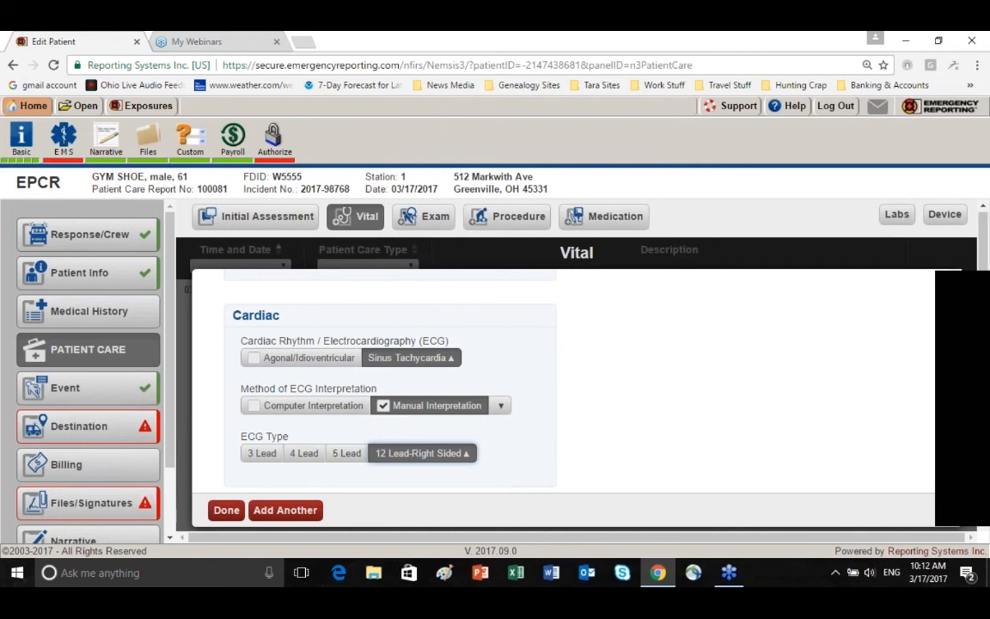
pyautogui.scroll(-1, 360, 467)
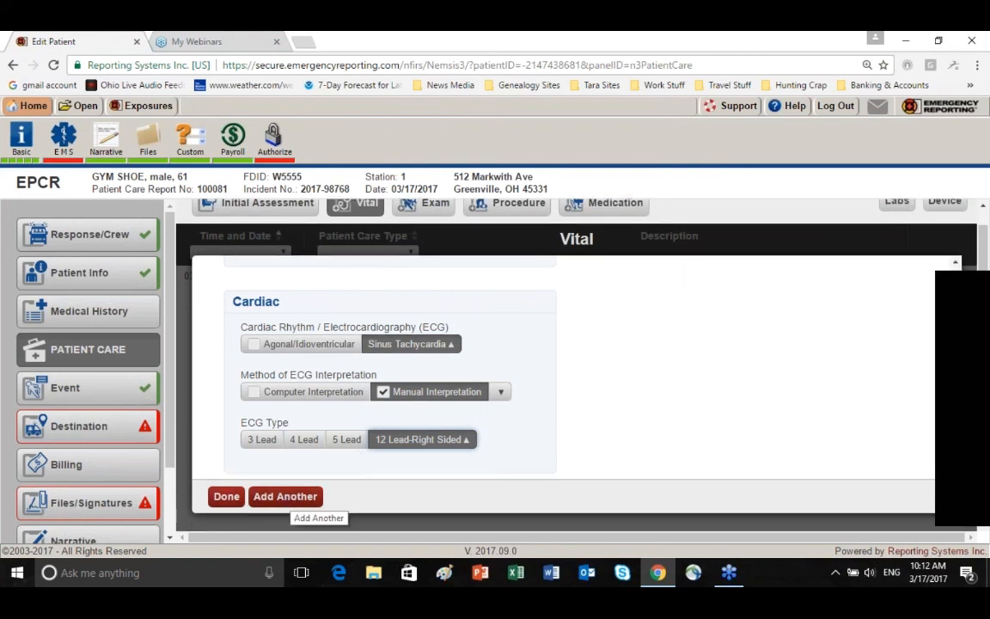
pyautogui.click(226, 497)
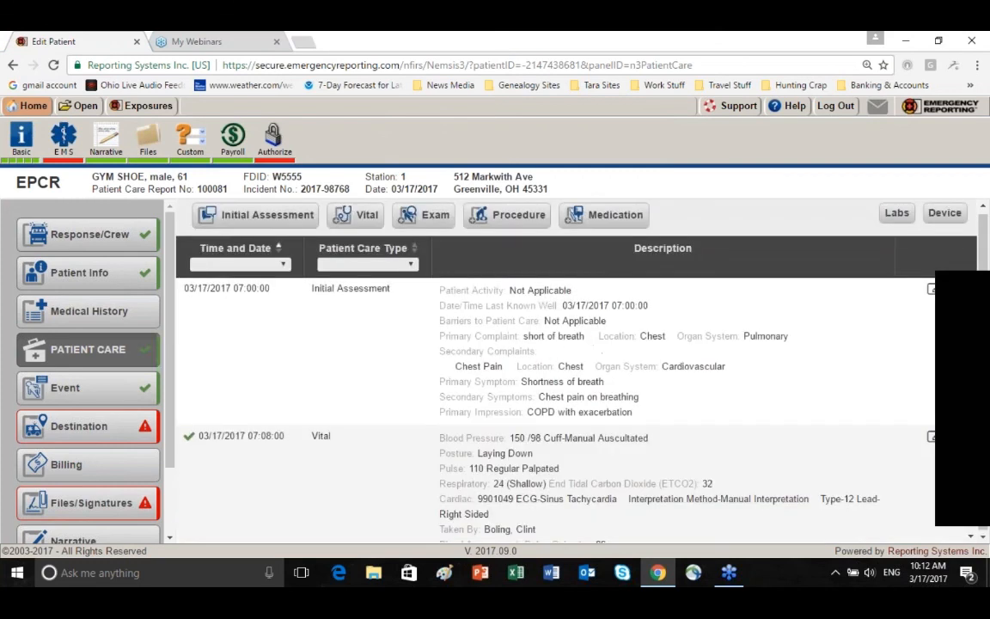
pyautogui.scroll(-1, 414, 469)
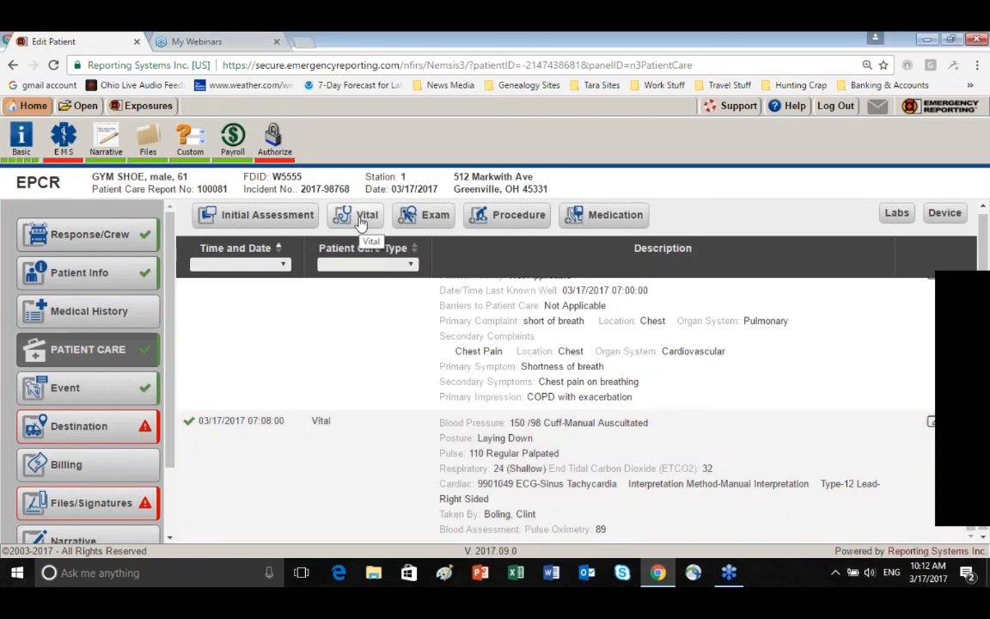
# Start a new exam entry and set its date and time of assessment to 03/17/2017 07:10:00
pyautogui.click(428, 222)
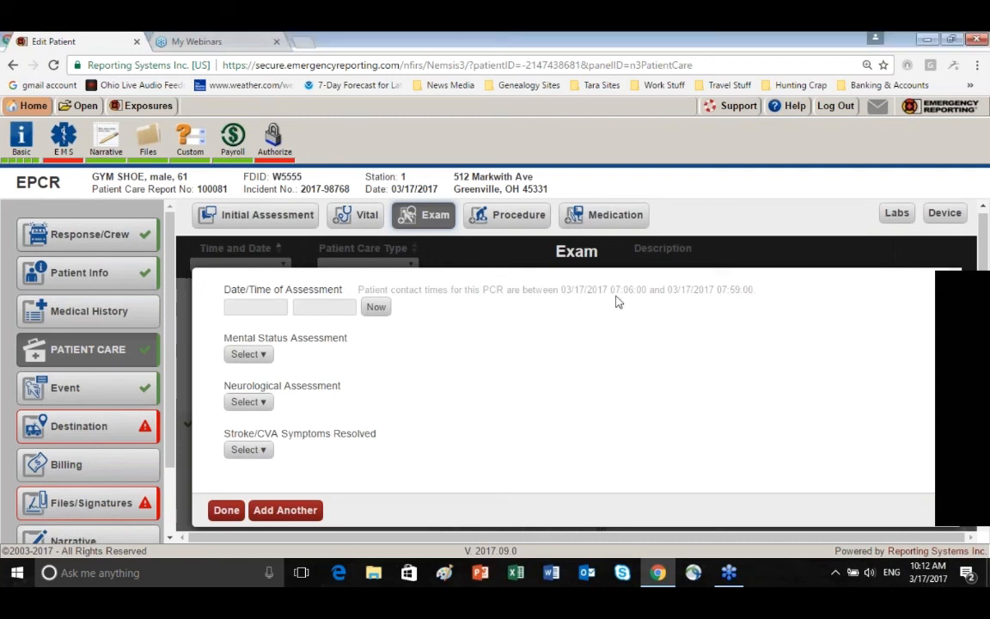
pyautogui.click(249, 307)
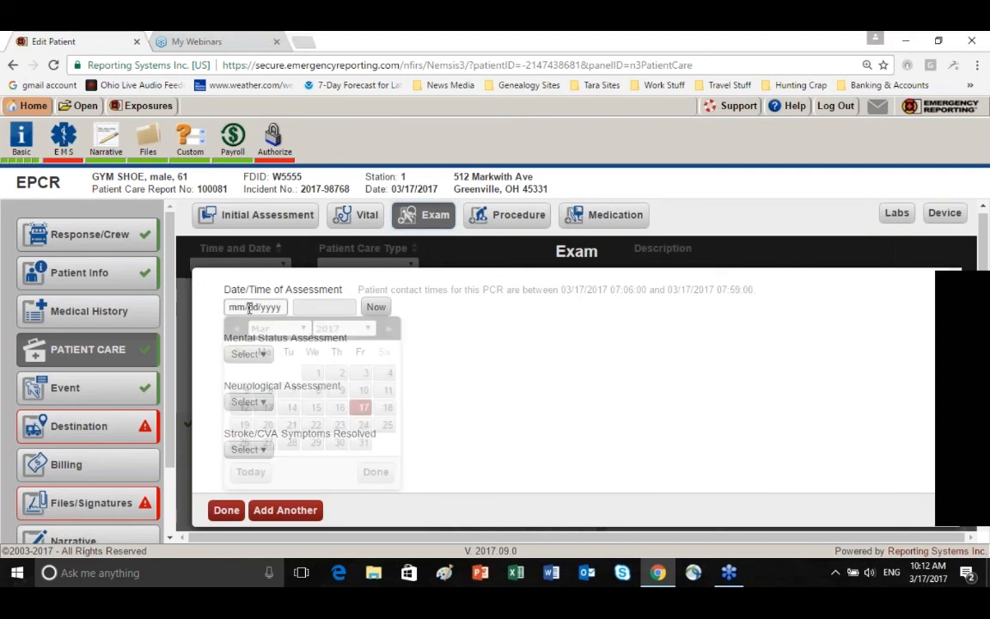
pyautogui.click(363, 407)
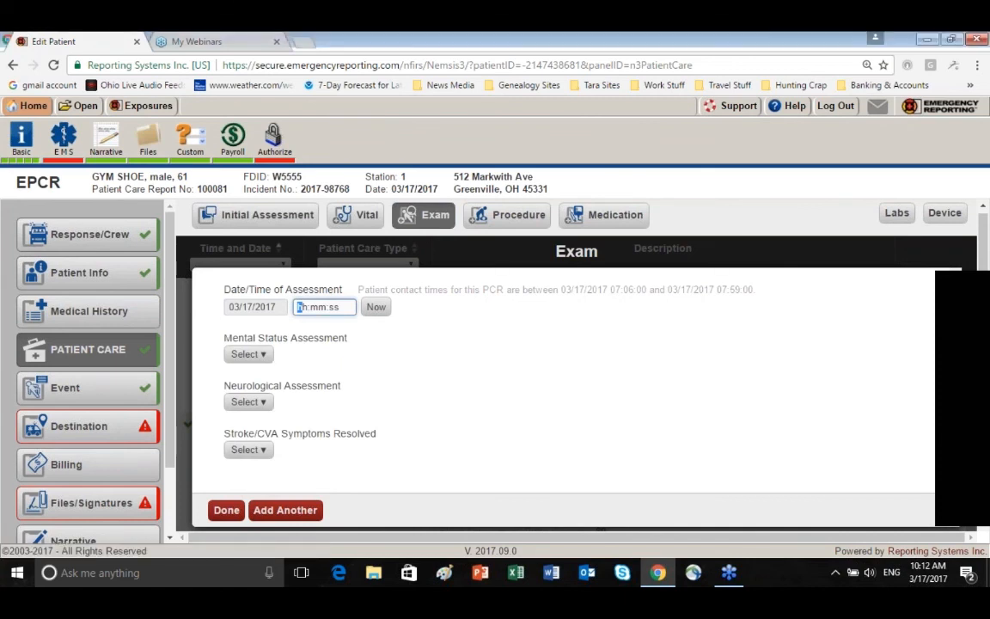
pyautogui.write('071000')
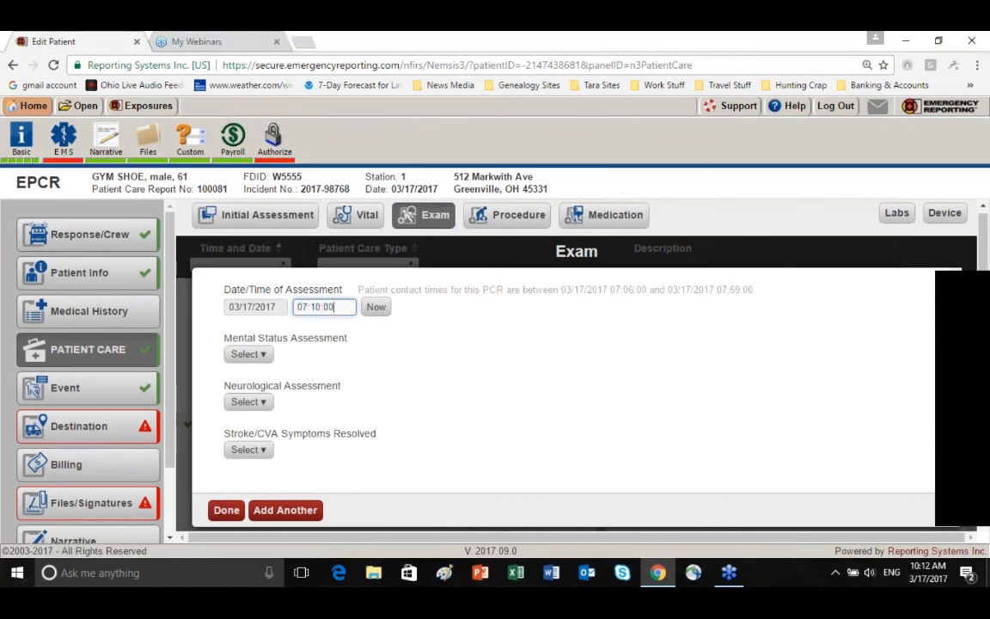
# Set the mental status assessment to Oriented-Person, Oriented-Place, Oriented-Event and Oriented-Time
pyautogui.click(267, 361)
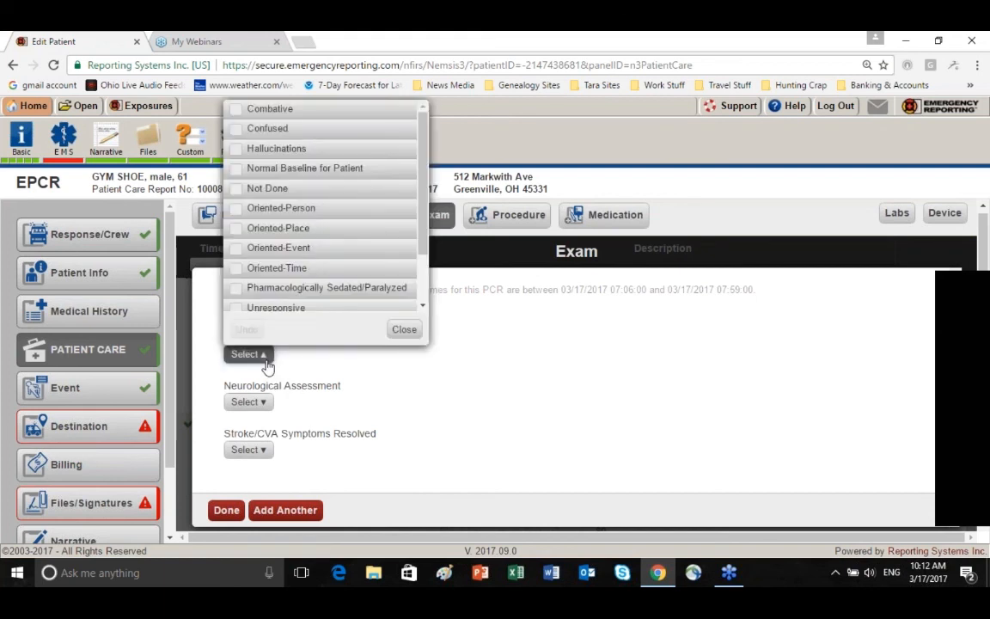
pyautogui.click(237, 210)
pyautogui.click(237, 229)
pyautogui.click(237, 248)
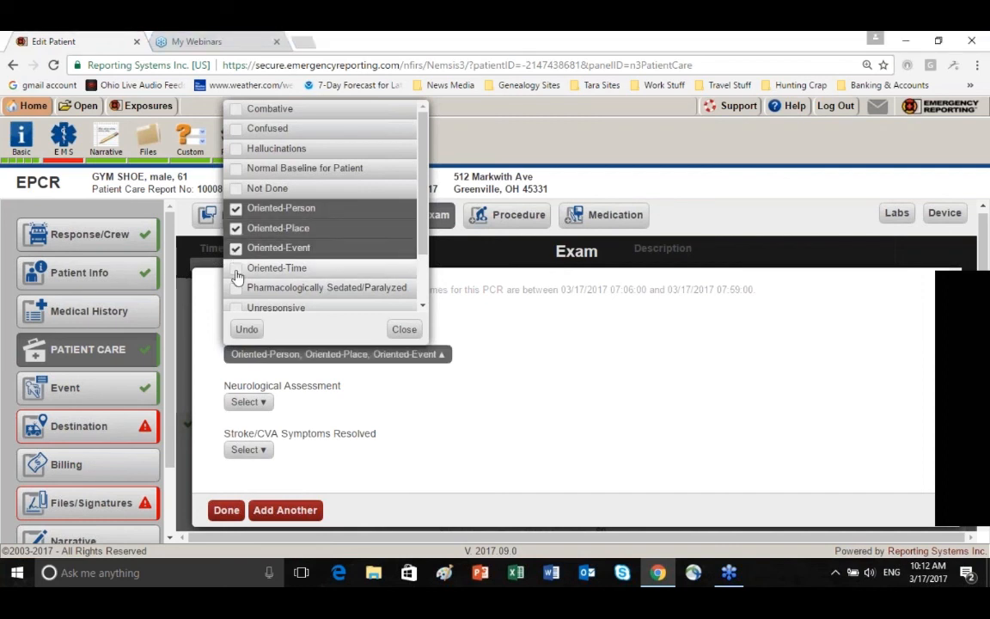
pyautogui.click(238, 268)
pyautogui.click(406, 330)
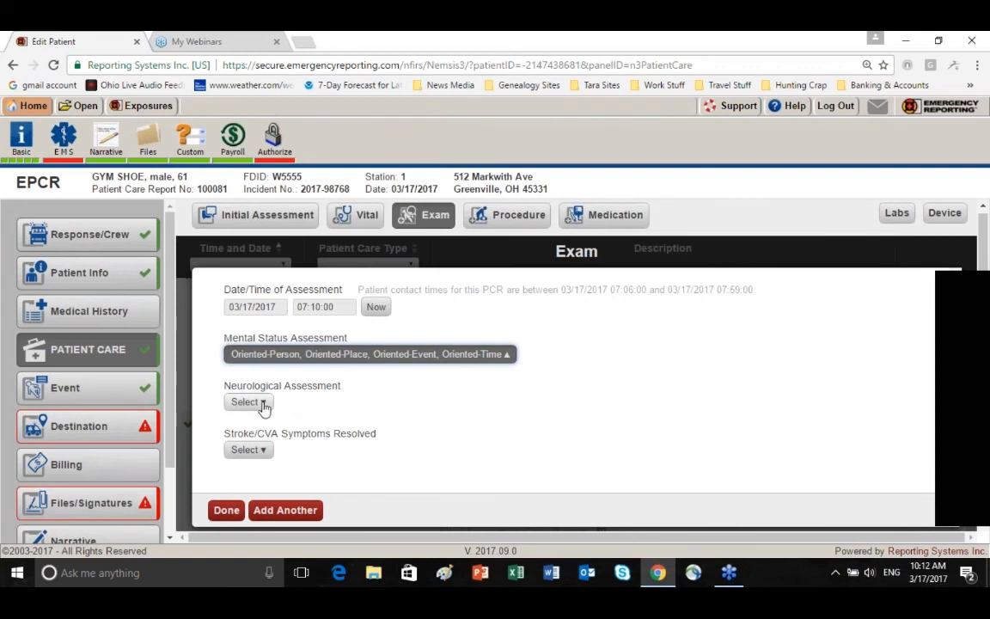
# Set the neurological assessment to Normal Baseline for Patient
pyautogui.click(263, 404)
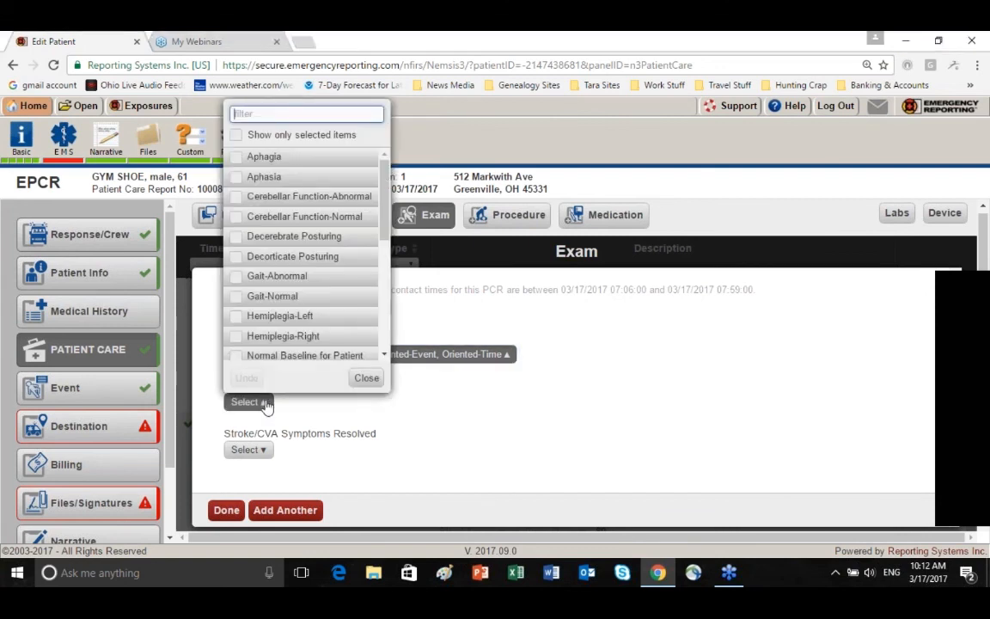
pyautogui.write('no')
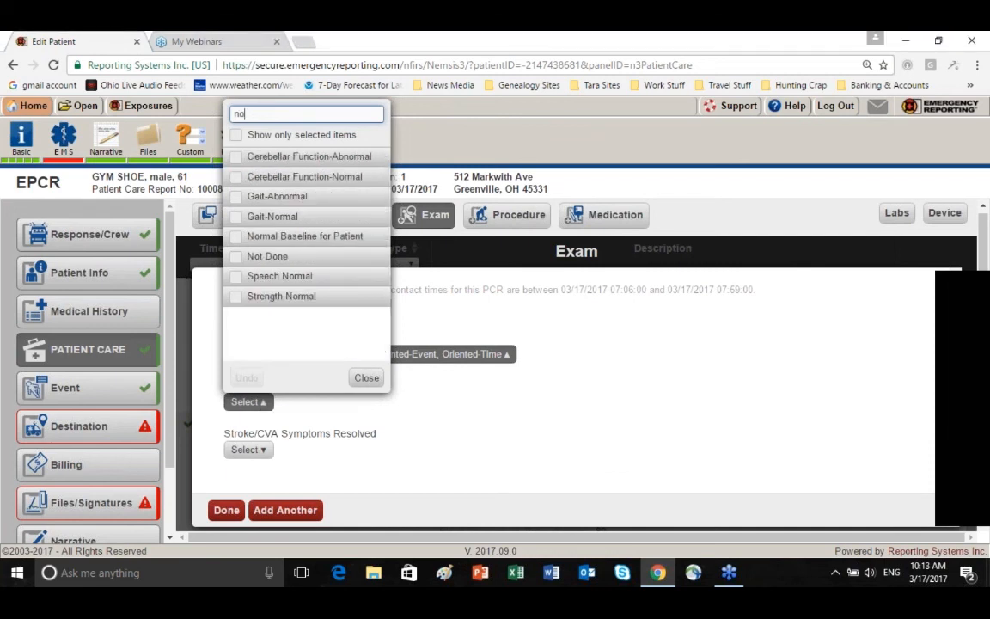
pyautogui.click(237, 238)
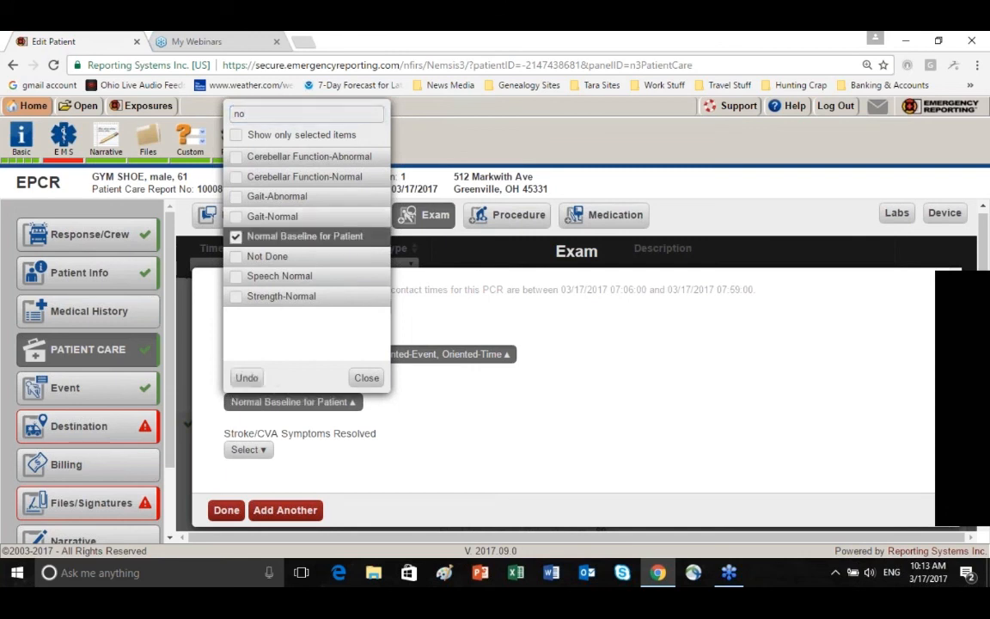
pyautogui.click(366, 378)
# Set the skin assessment to Diaphoretic and Pale
pyautogui.scroll(-2, 376, 421)
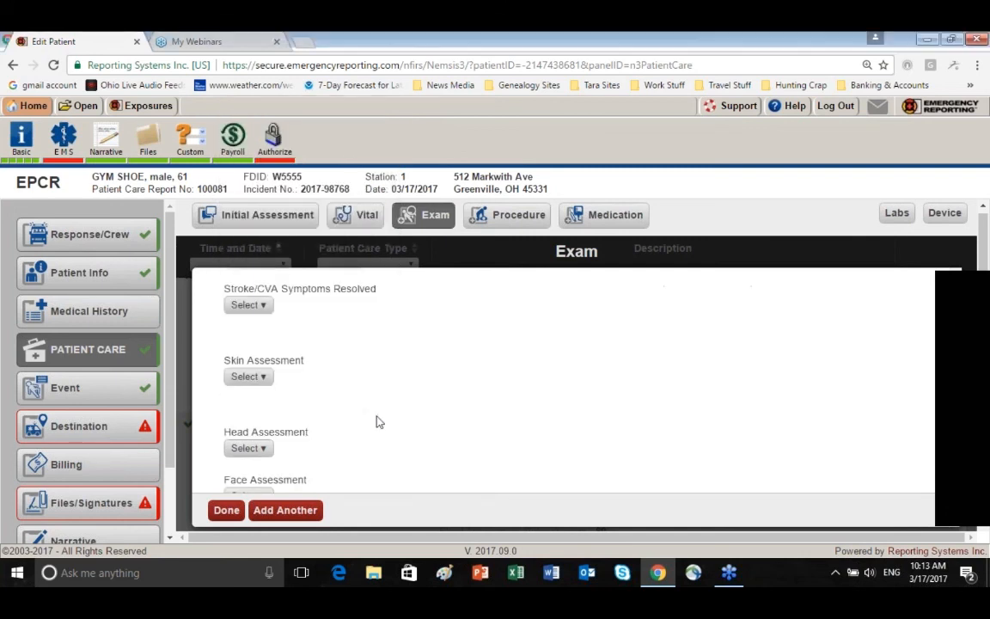
pyautogui.scroll(1, 310, 387)
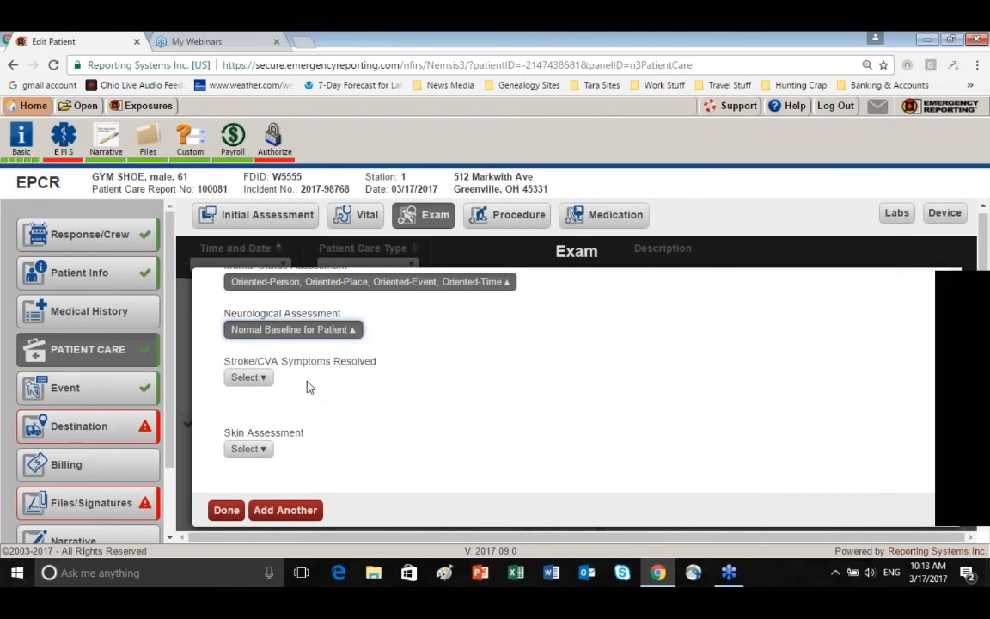
pyautogui.scroll(-1, 382, 385)
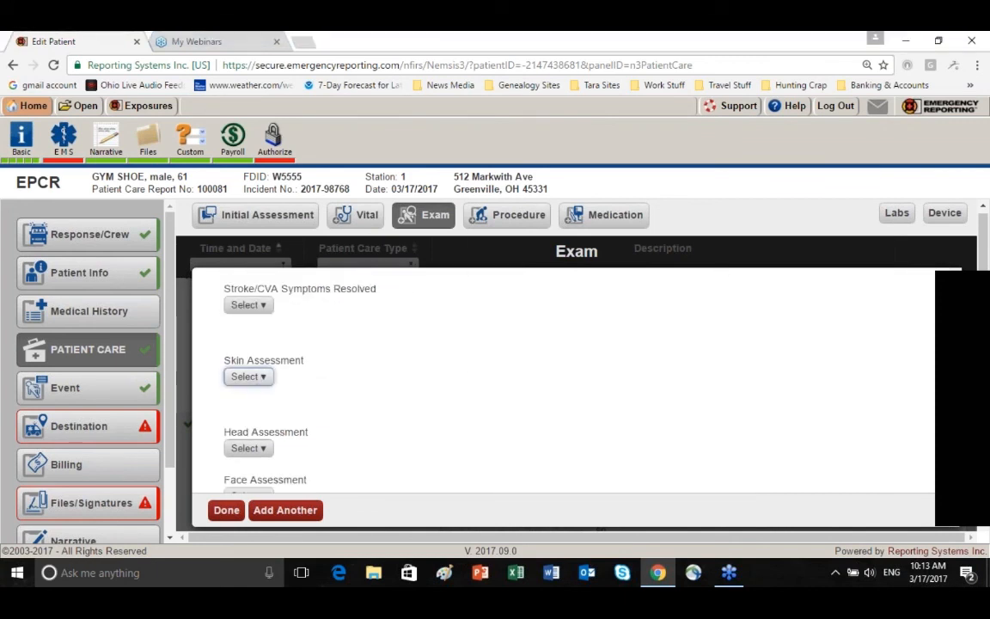
pyautogui.click(251, 377)
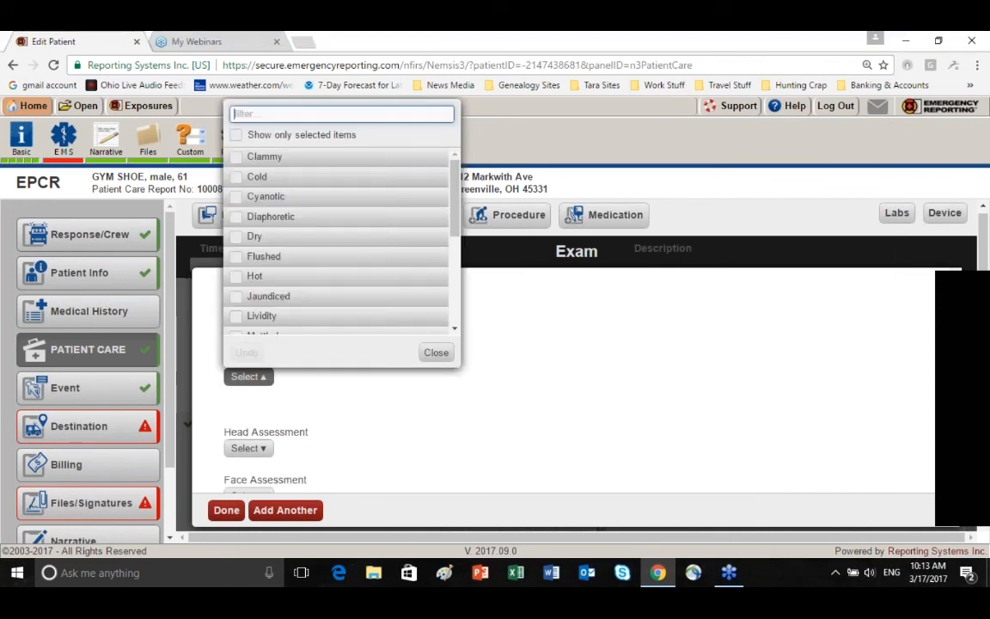
pyautogui.click(241, 220)
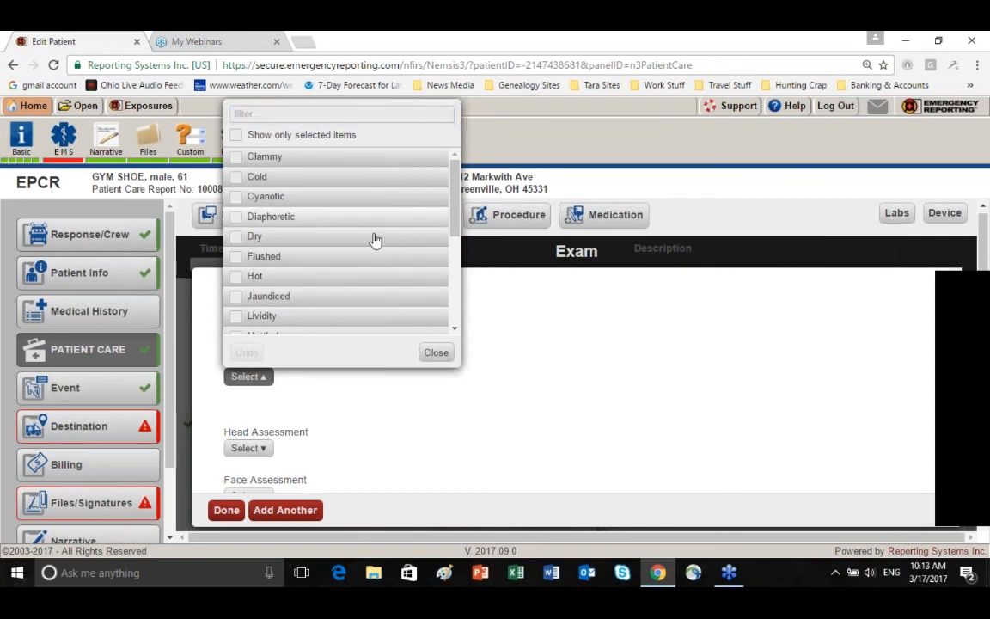
pyautogui.scroll(-4, 375, 240)
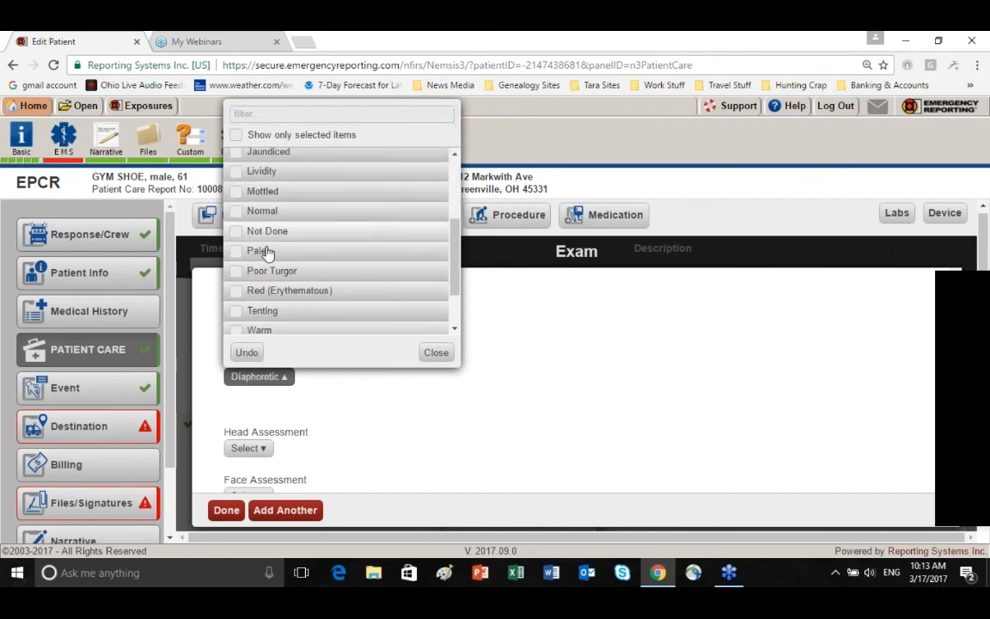
pyautogui.click(241, 255)
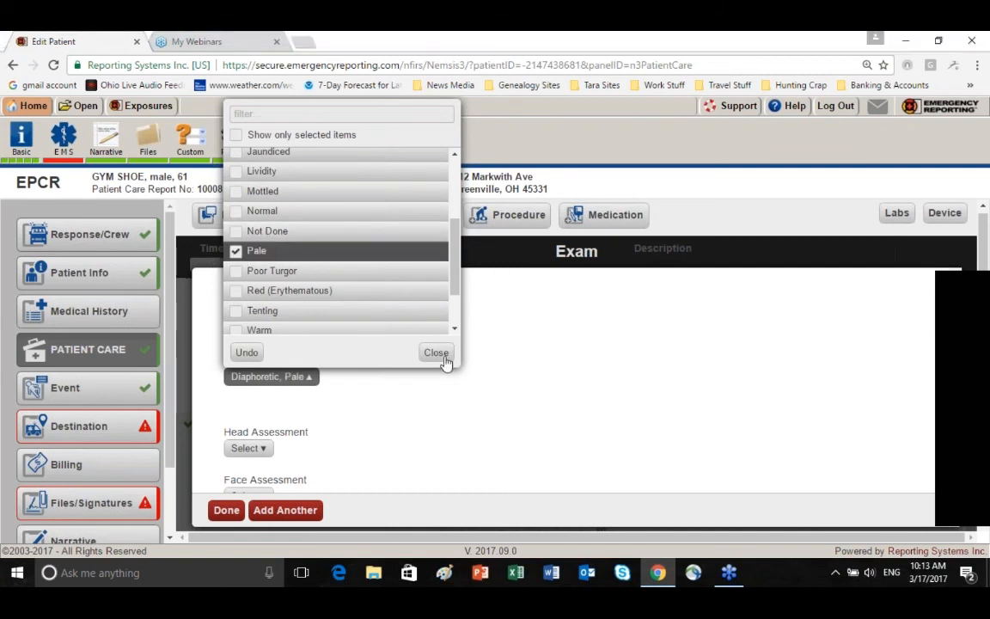
pyautogui.click(434, 352)
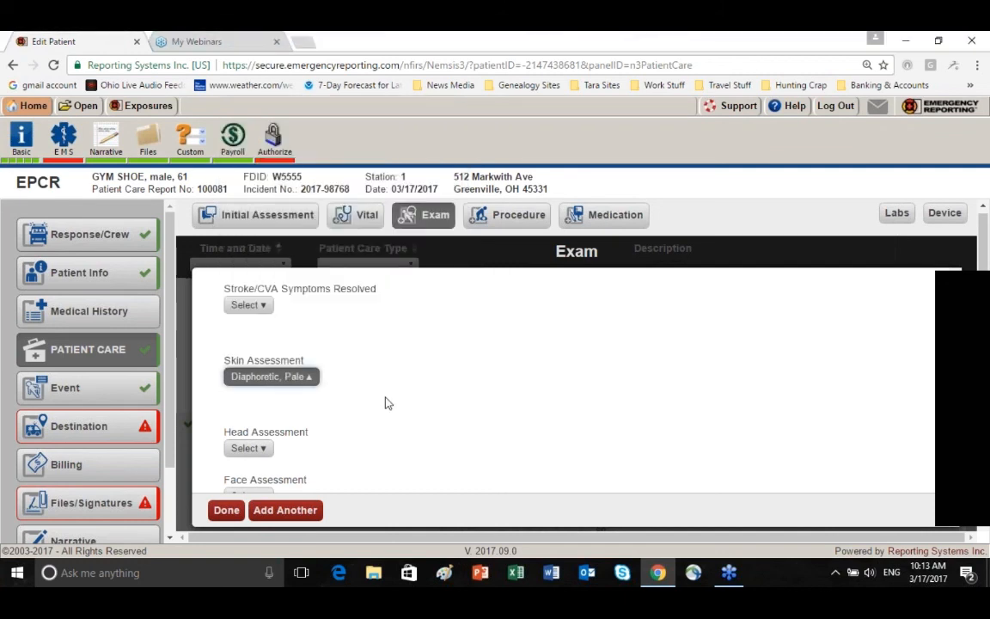
# Add an eye assessment with Bilateral as the finding location and Reactive as the finding
pyautogui.scroll(-1, 386, 403)
pyautogui.scroll(-1, 275, 360)
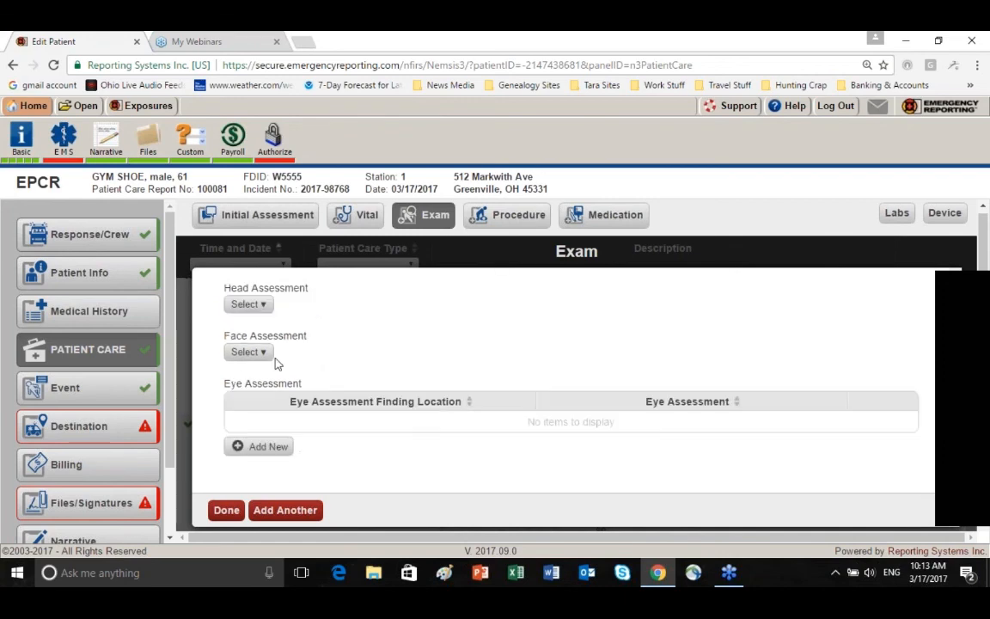
pyautogui.scroll(-1, 285, 395)
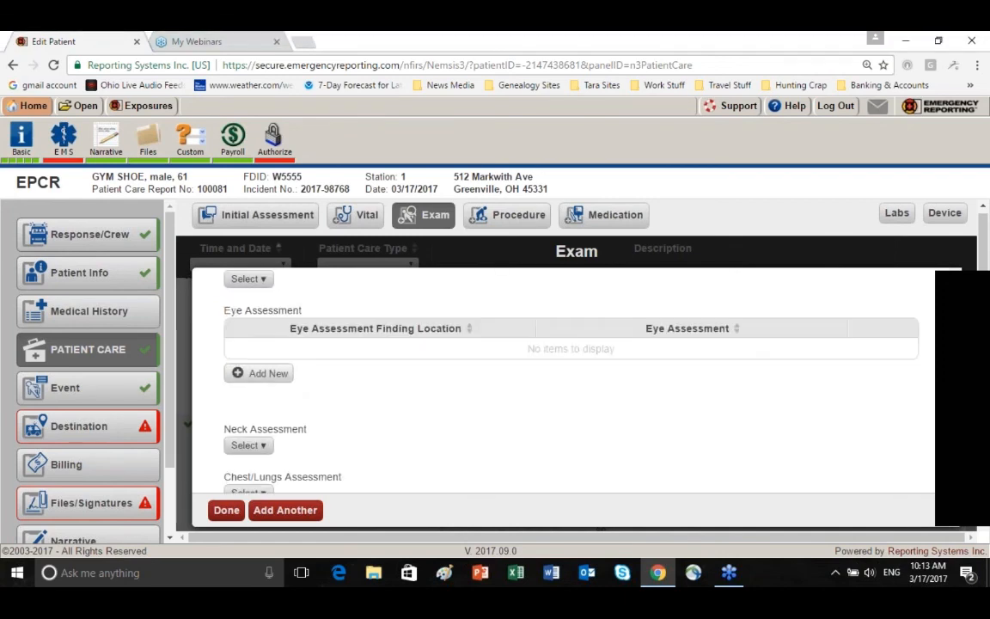
pyautogui.click(262, 373)
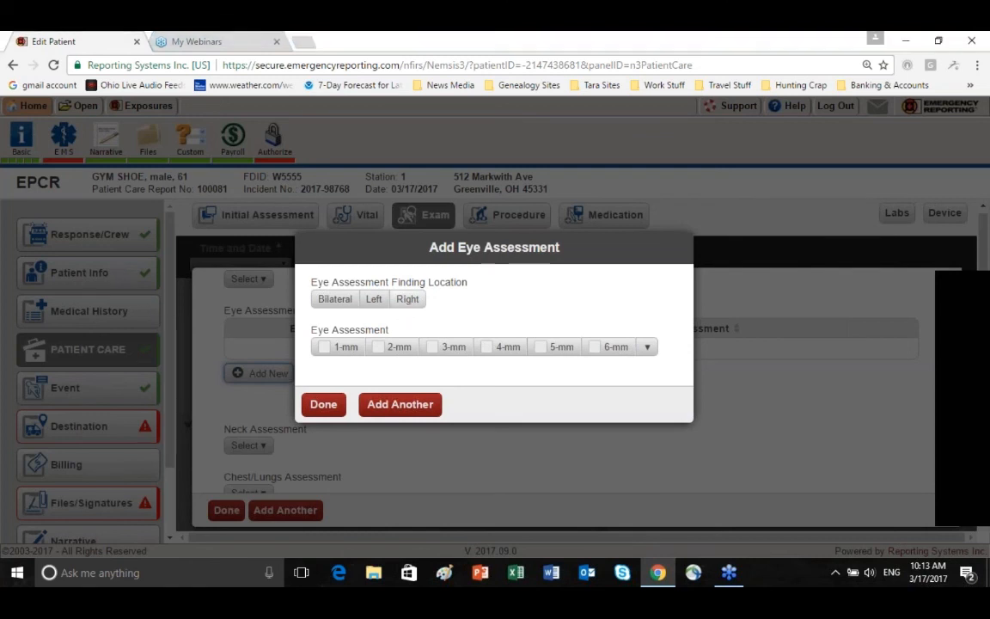
pyautogui.click(648, 348)
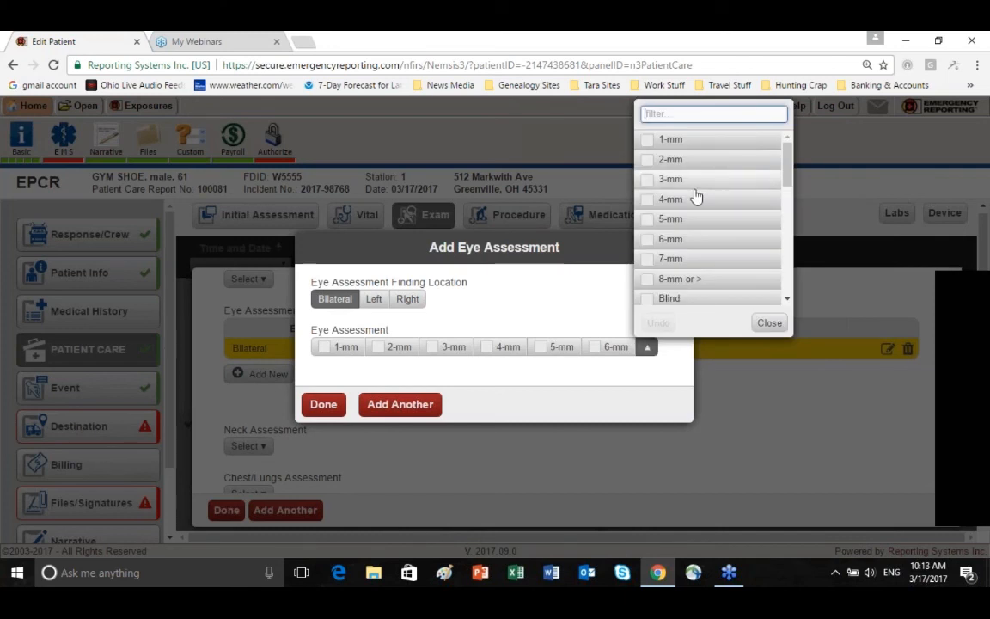
pyautogui.scroll(-3, 696, 197)
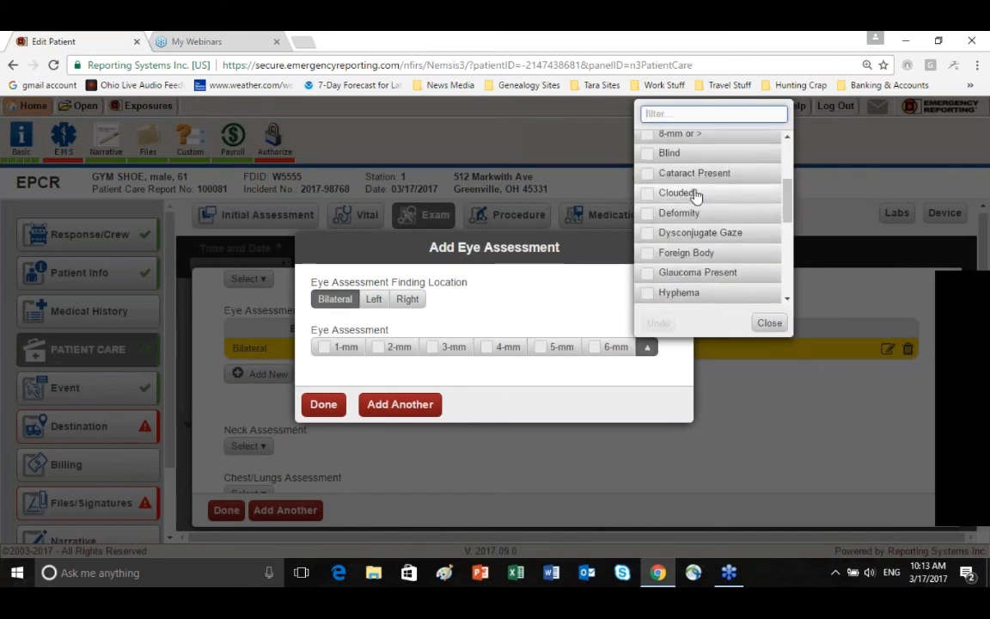
pyautogui.scroll(-5, 696, 196)
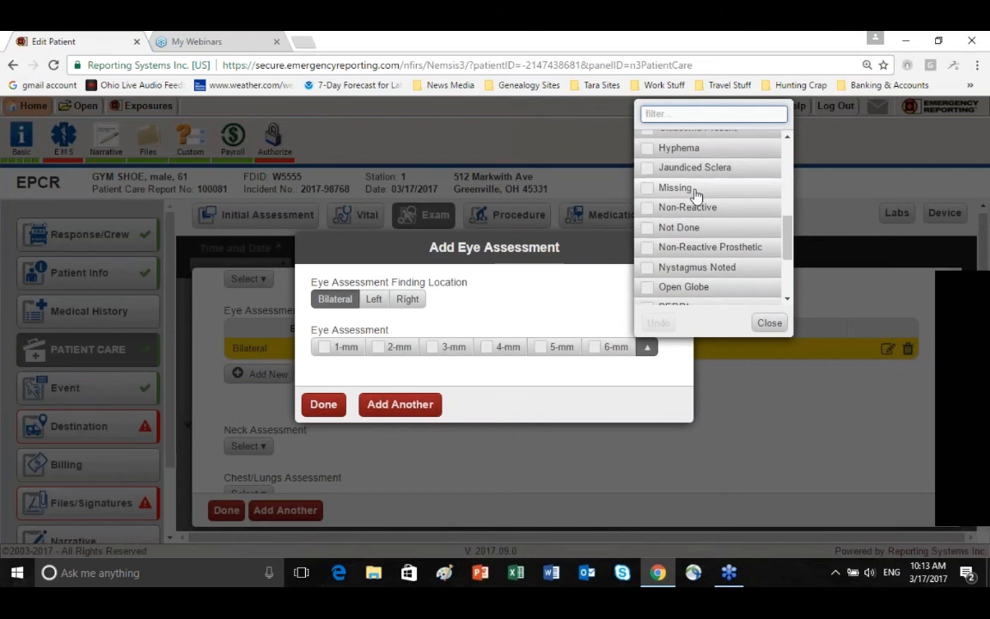
pyautogui.click(650, 215)
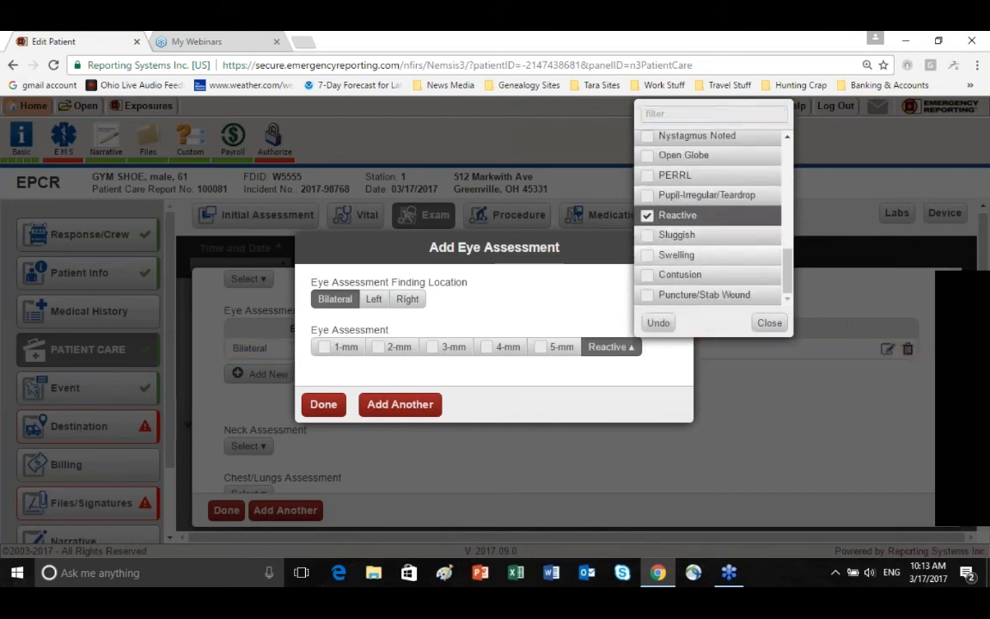
pyautogui.click(769, 323)
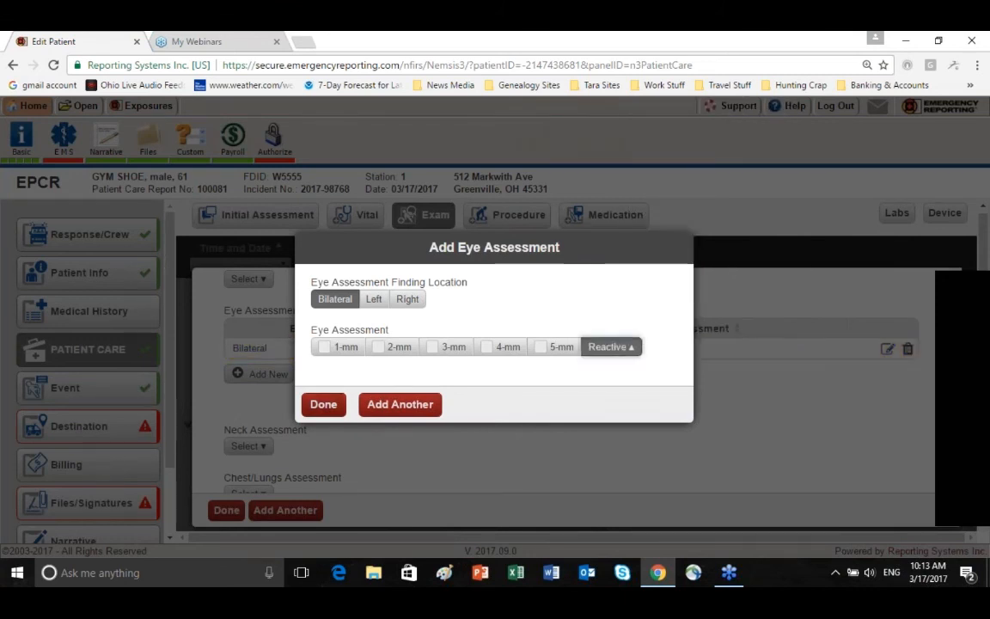
pyautogui.click(326, 409)
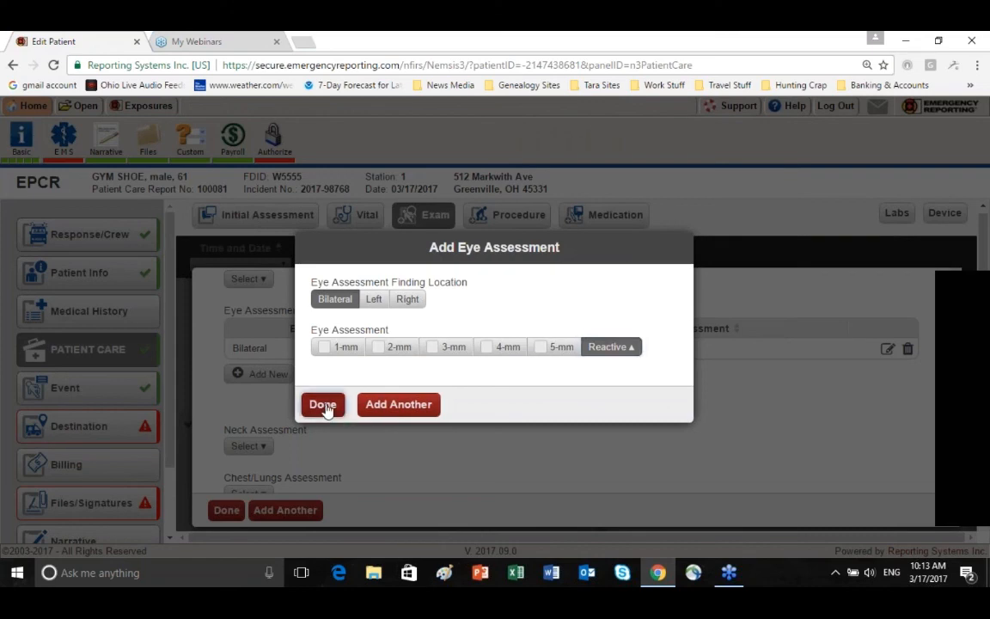
# Set the chest/lungs assessment to Breath Sounds-Decreased Left and Breath Sounds-Decreased Right
pyautogui.scroll(-3, 391, 430)
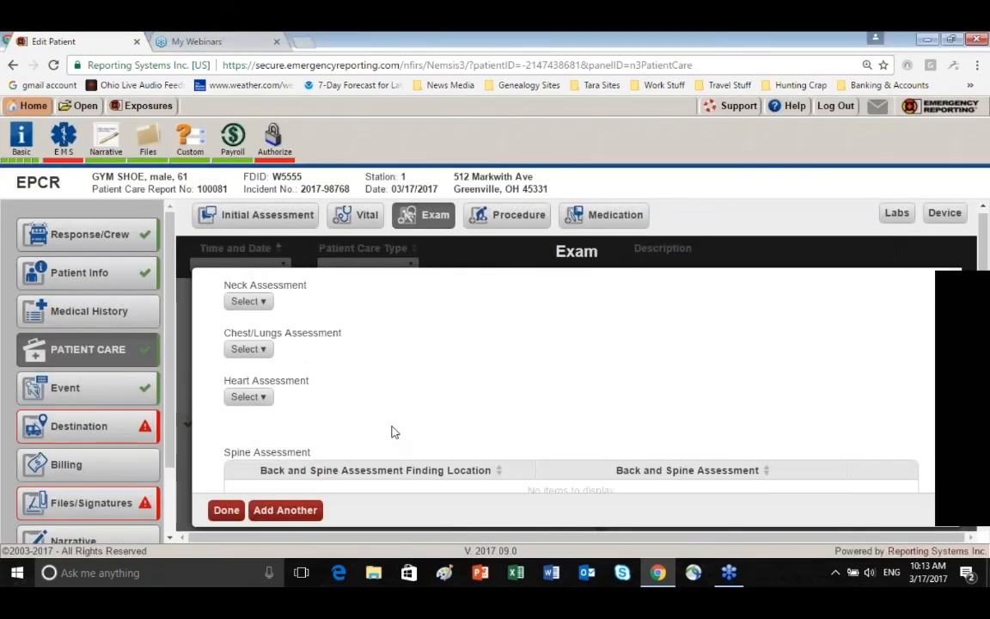
pyautogui.click(263, 351)
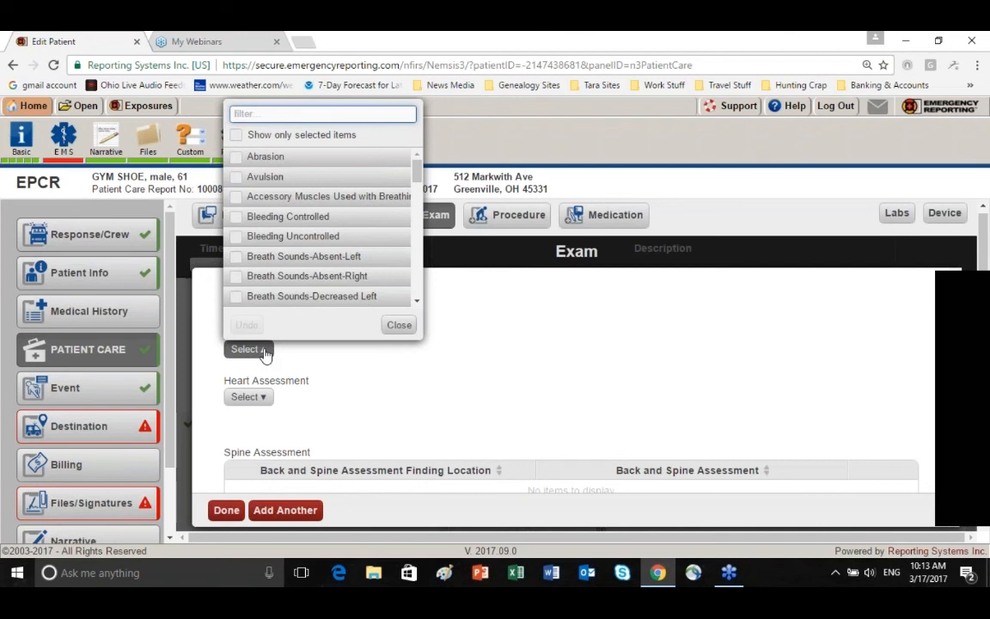
pyautogui.click(236, 277)
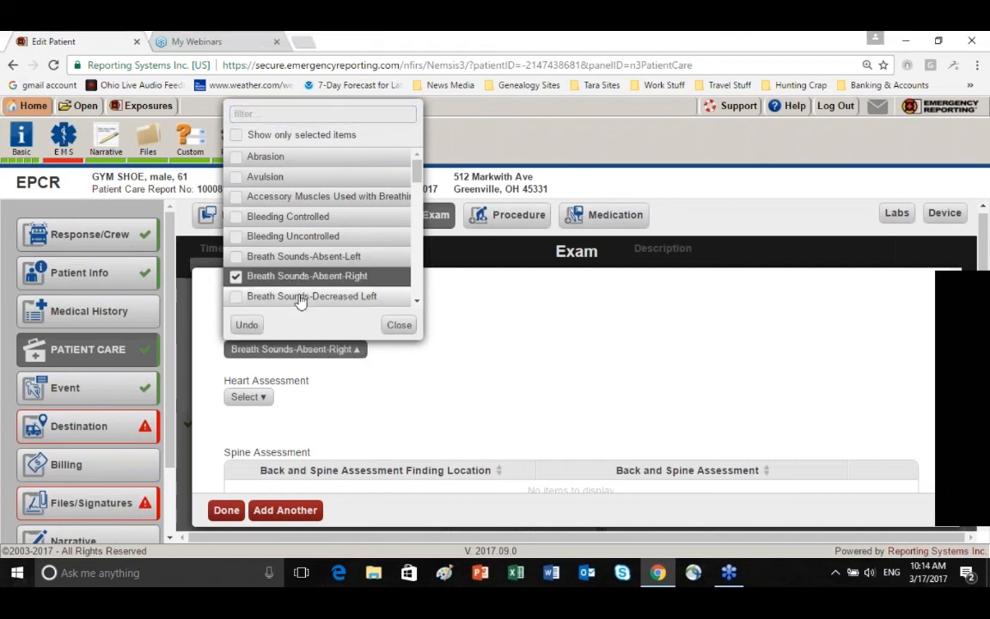
pyautogui.click(238, 276)
pyautogui.click(238, 296)
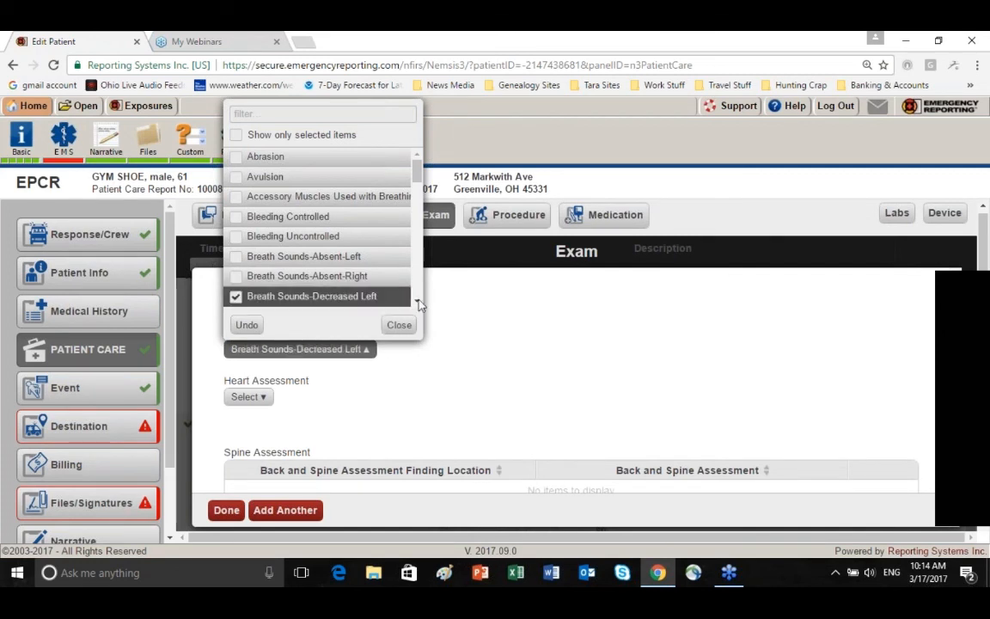
pyautogui.scroll(-1, 238, 293)
pyautogui.click(239, 292)
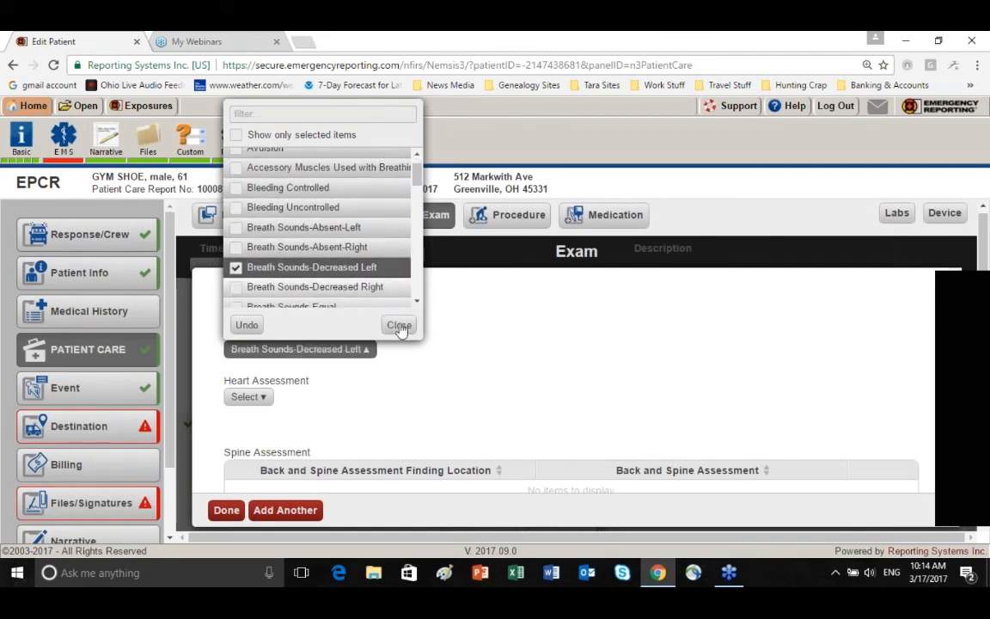
pyautogui.click(399, 326)
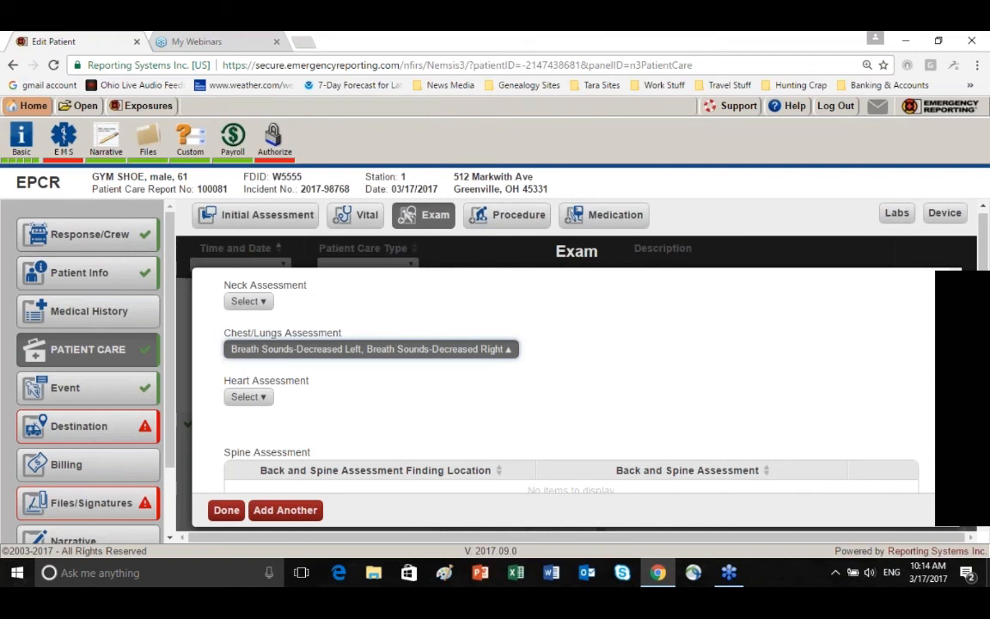
# Start a new extremity assessment with Ankle-Left as the finding location and Edema as the finding
pyautogui.scroll(-1, 563, 387)
pyautogui.scroll(-1, 343, 316)
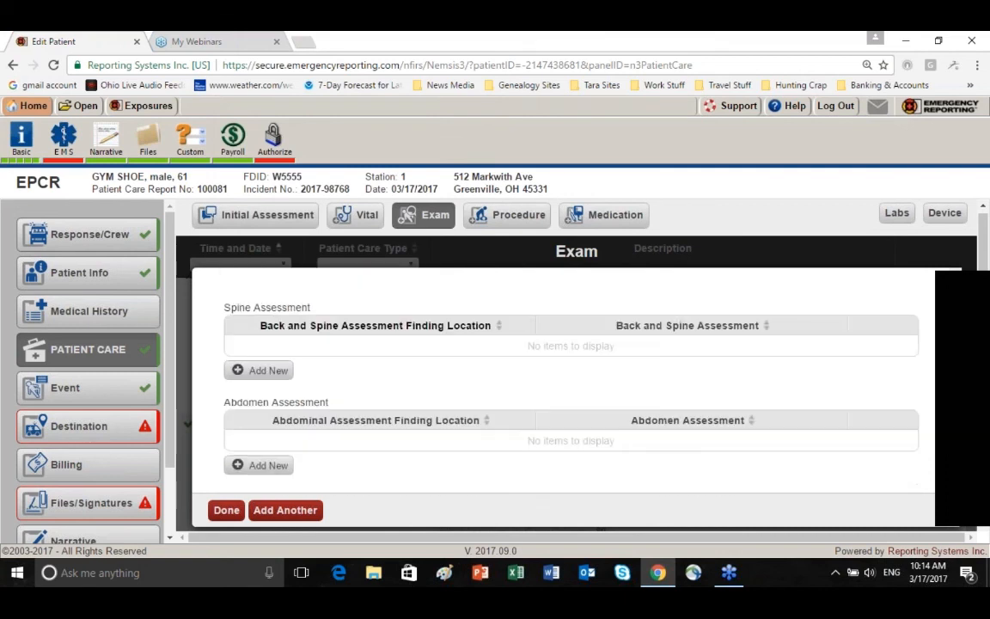
pyautogui.scroll(-1, 372, 389)
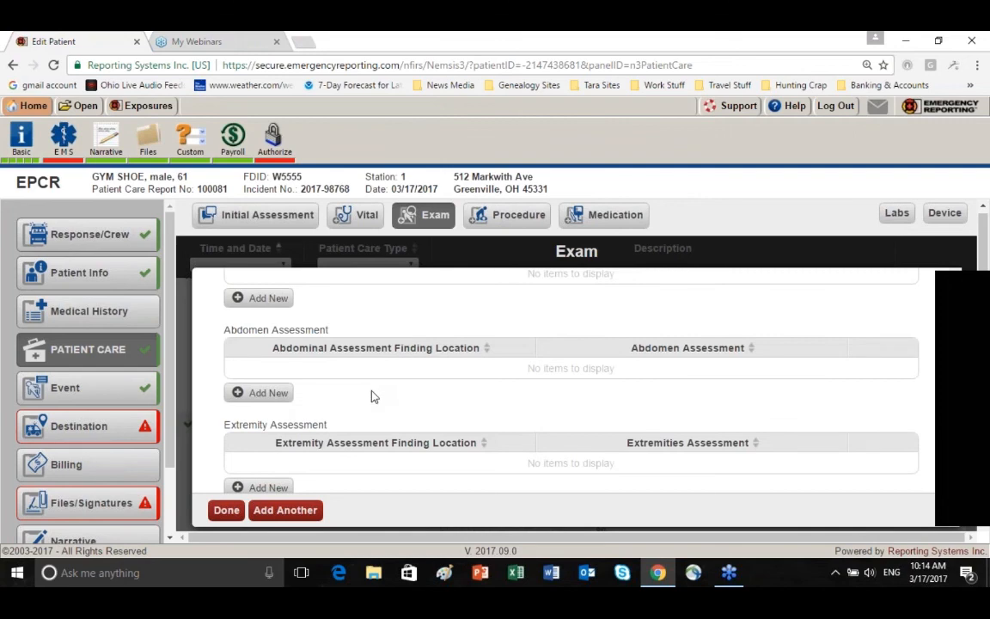
pyautogui.scroll(-1, 373, 404)
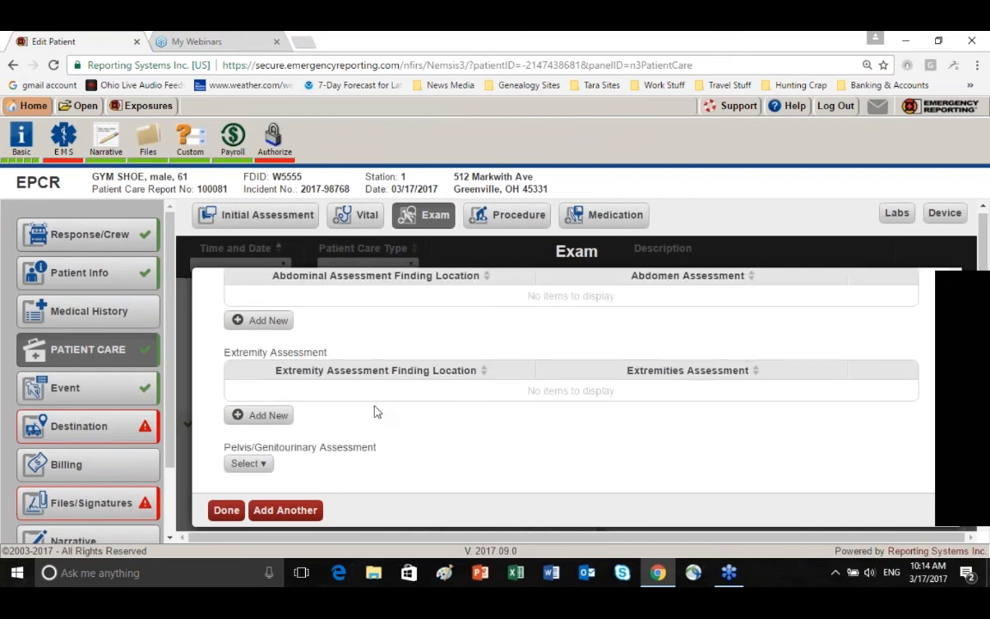
pyautogui.click(272, 417)
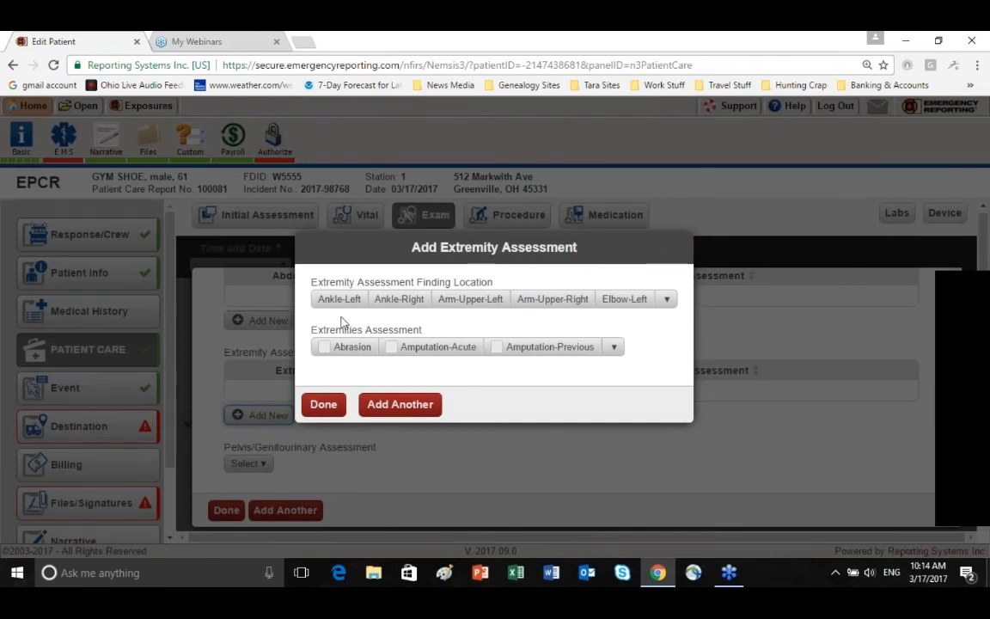
pyautogui.click(340, 300)
pyautogui.click(614, 348)
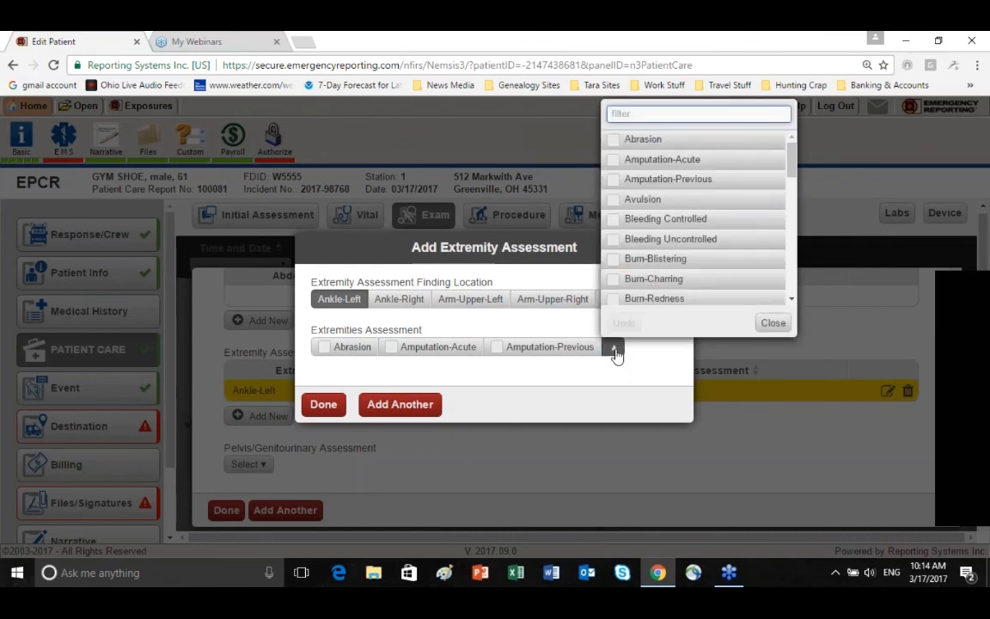
pyautogui.write('e')
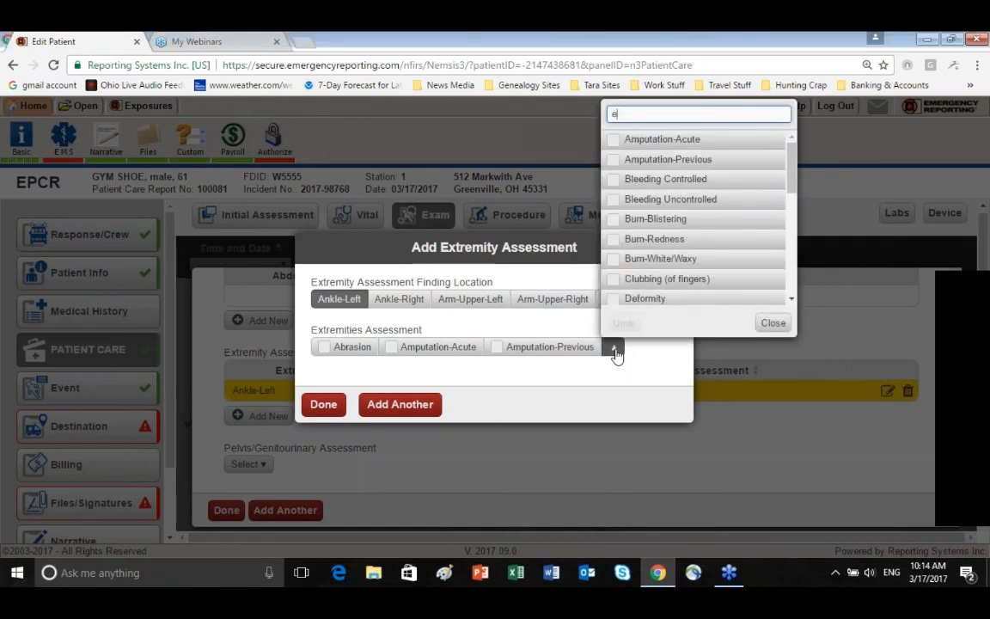
pyautogui.write('de')
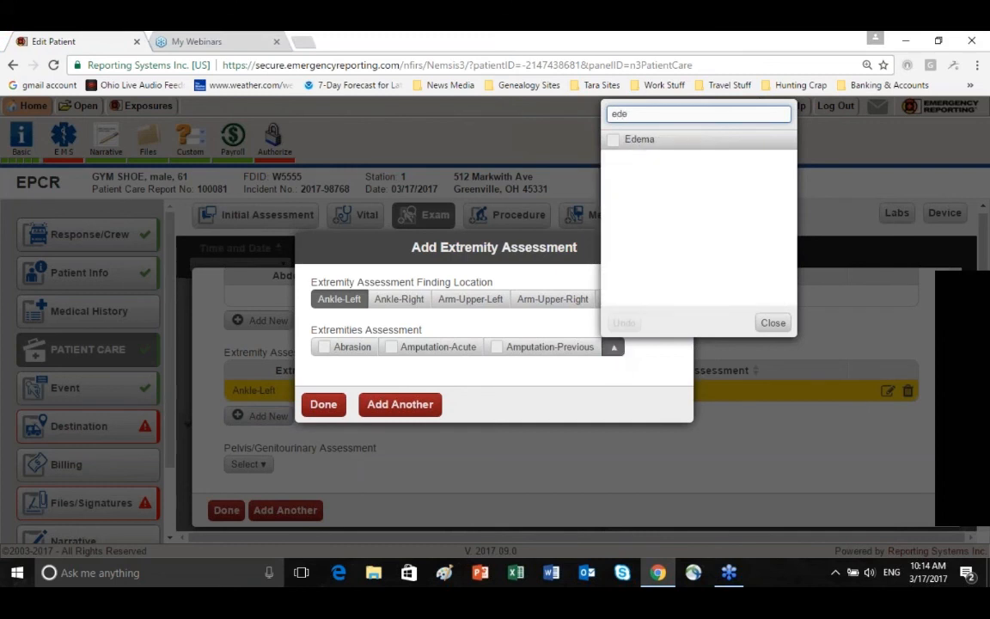
pyautogui.press('Return')
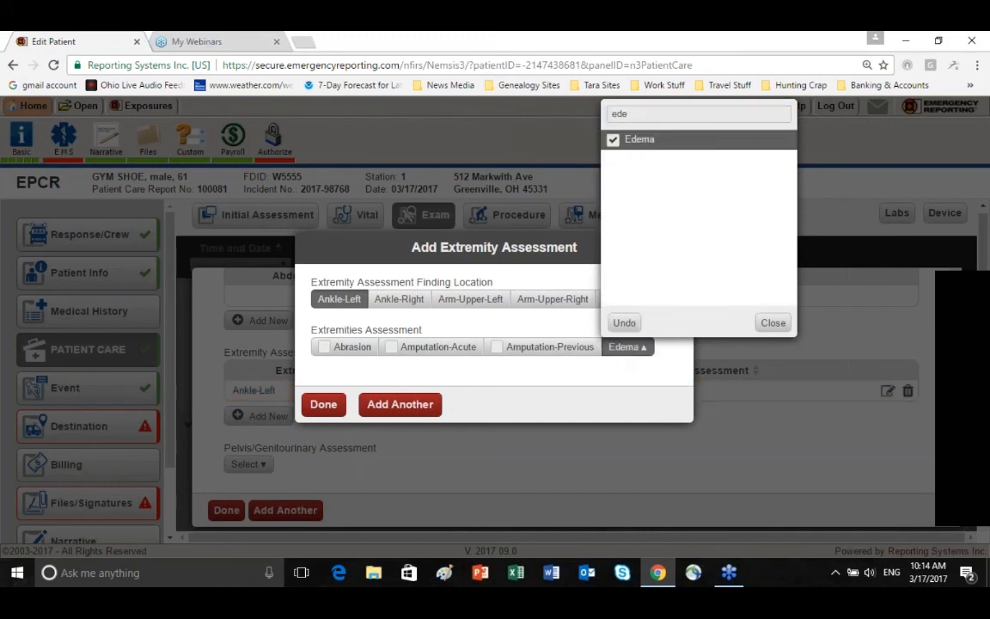
pyautogui.click(773, 322)
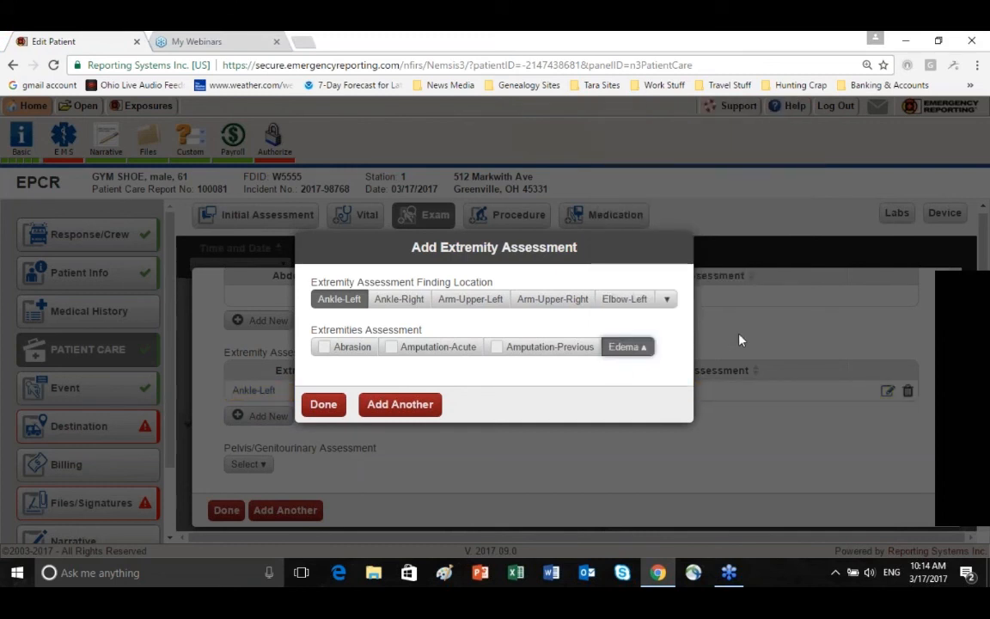
# Save the left ankle finding and add a second extremity assessment with Ankle-Right as the finding location and Edema as the finding
pyautogui.click(404, 410)
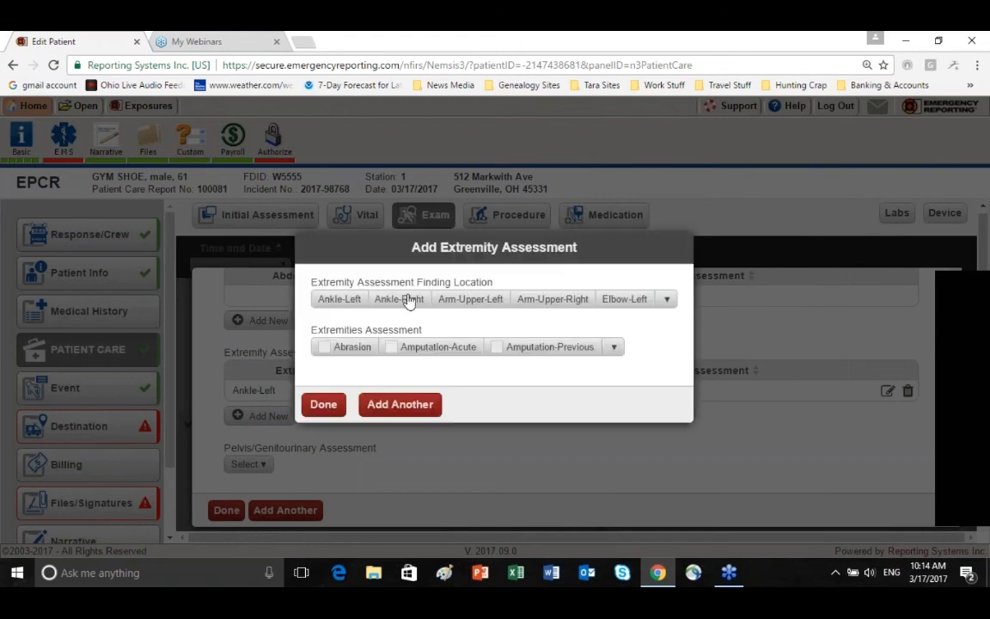
pyautogui.click(399, 298)
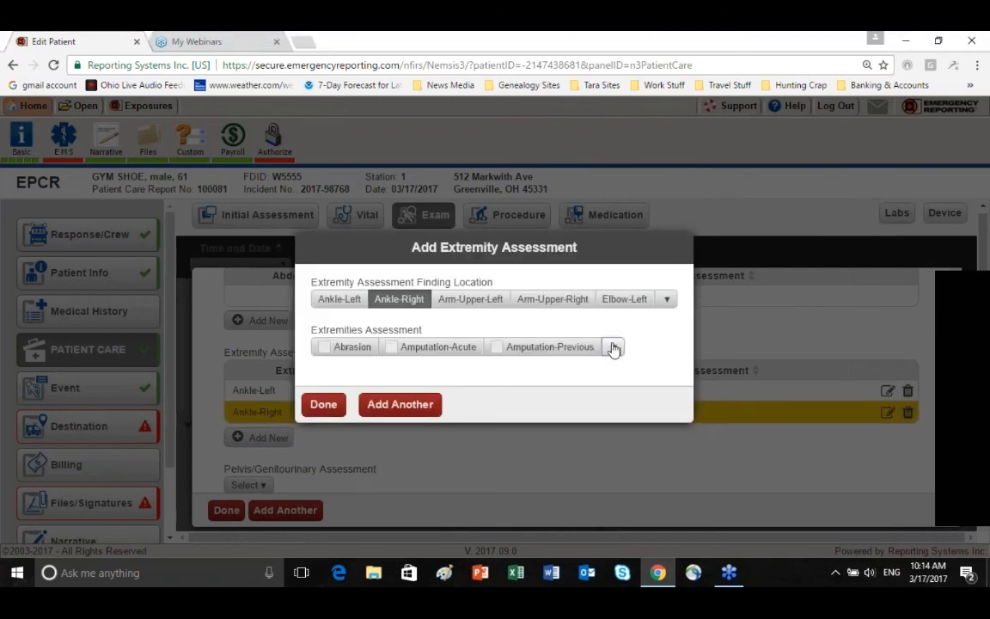
pyautogui.click(613, 347)
pyautogui.write('ede')
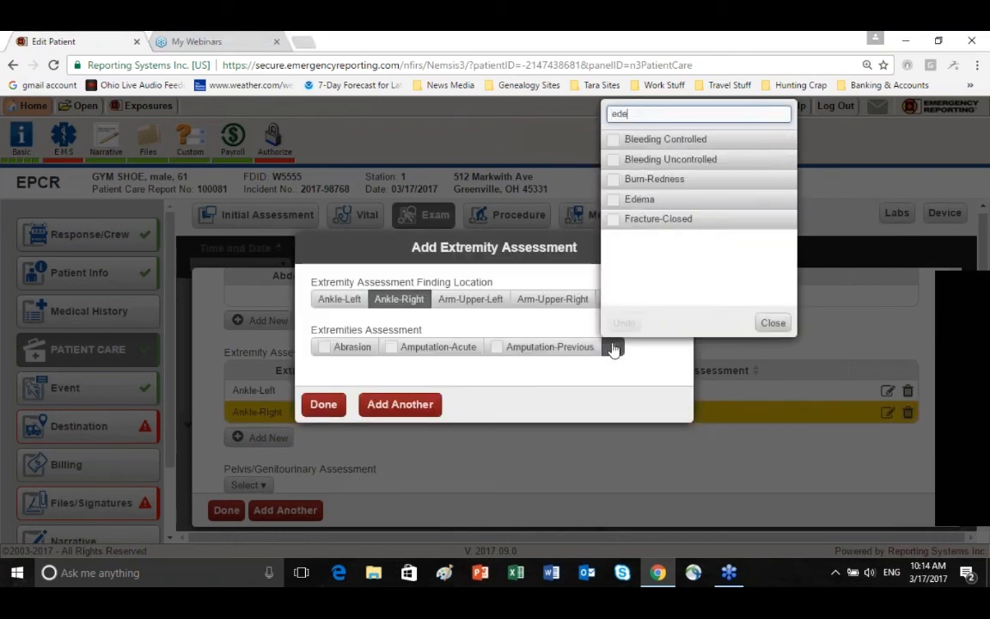
pyautogui.click(631, 139)
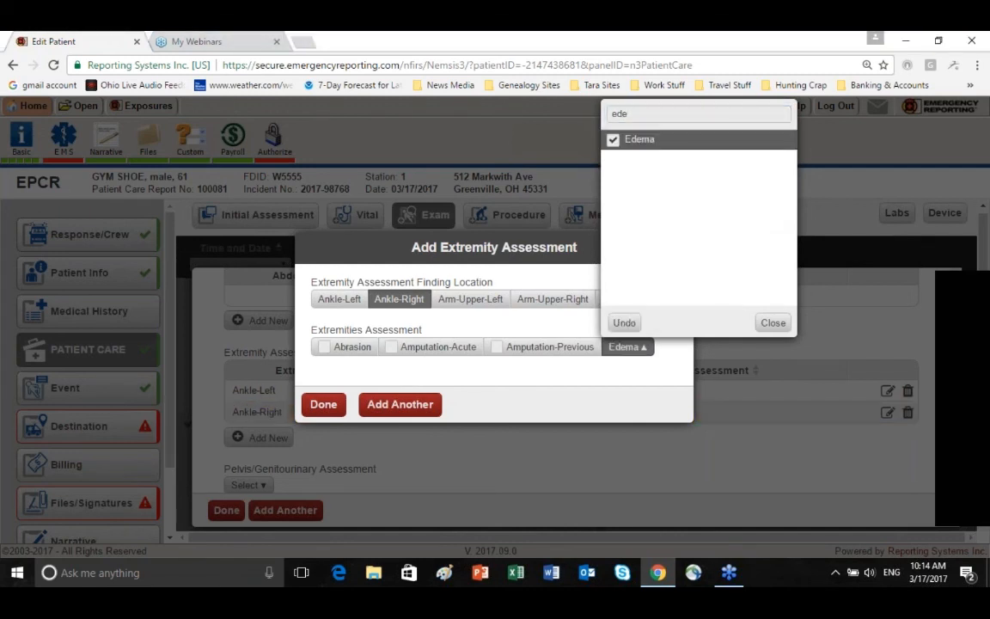
pyautogui.click(773, 323)
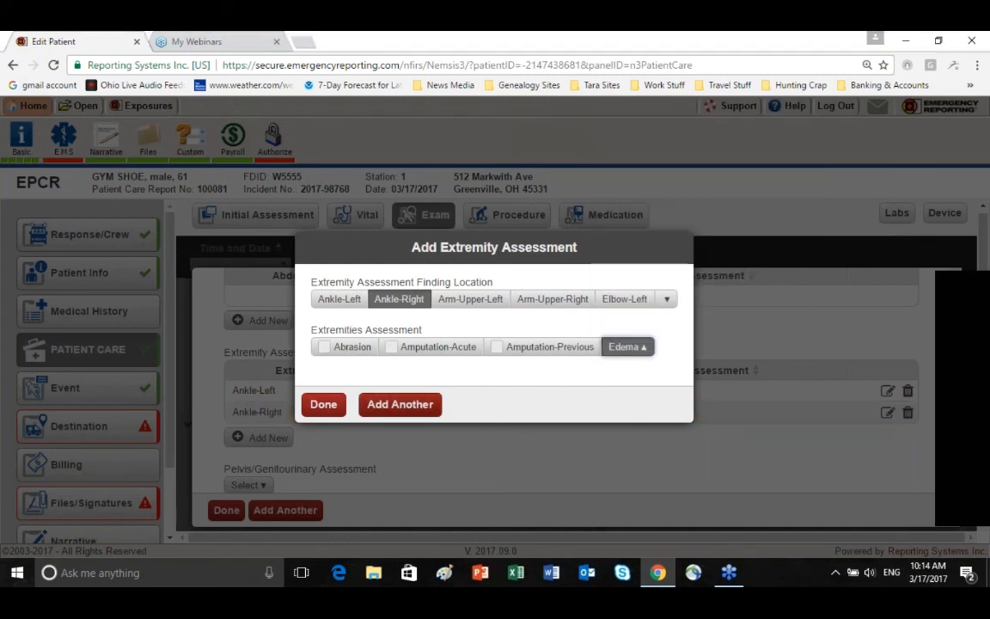
pyautogui.click(325, 408)
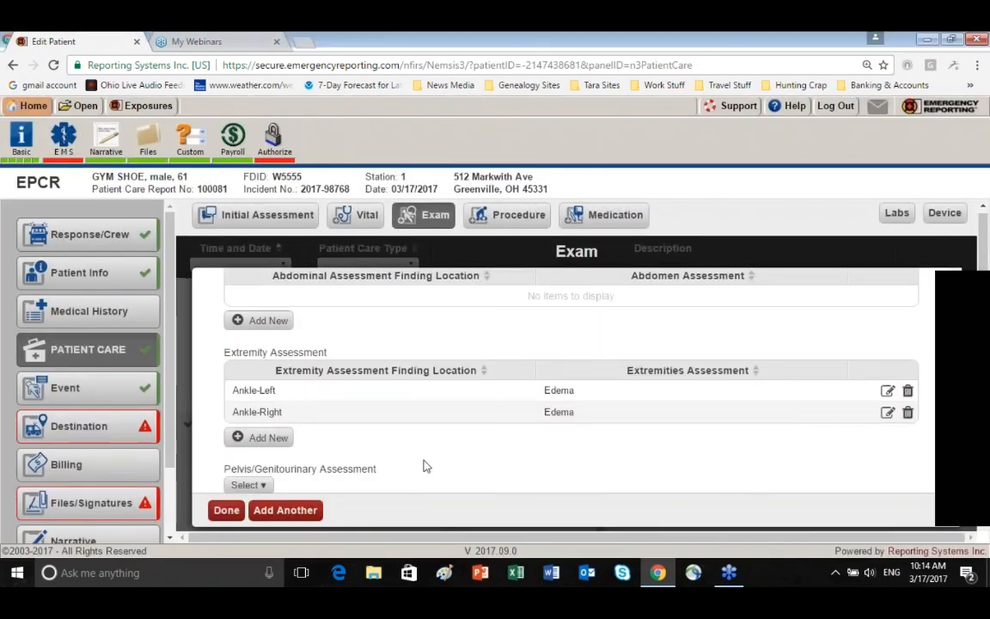
# Save the completed exam to the patient care list and open a new procedure record
pyautogui.scroll(-2, 424, 464)
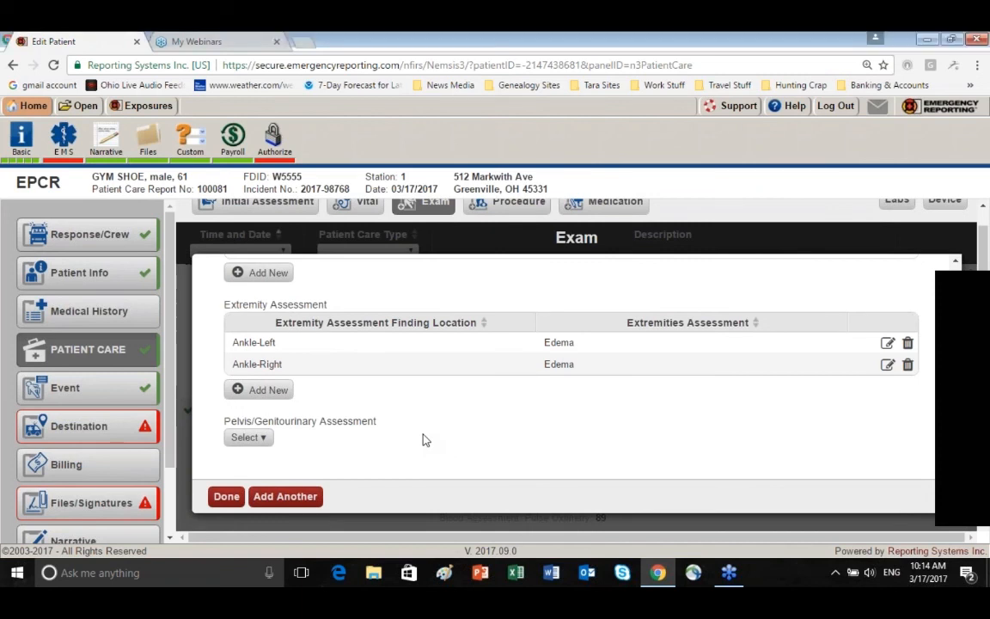
pyautogui.click(225, 498)
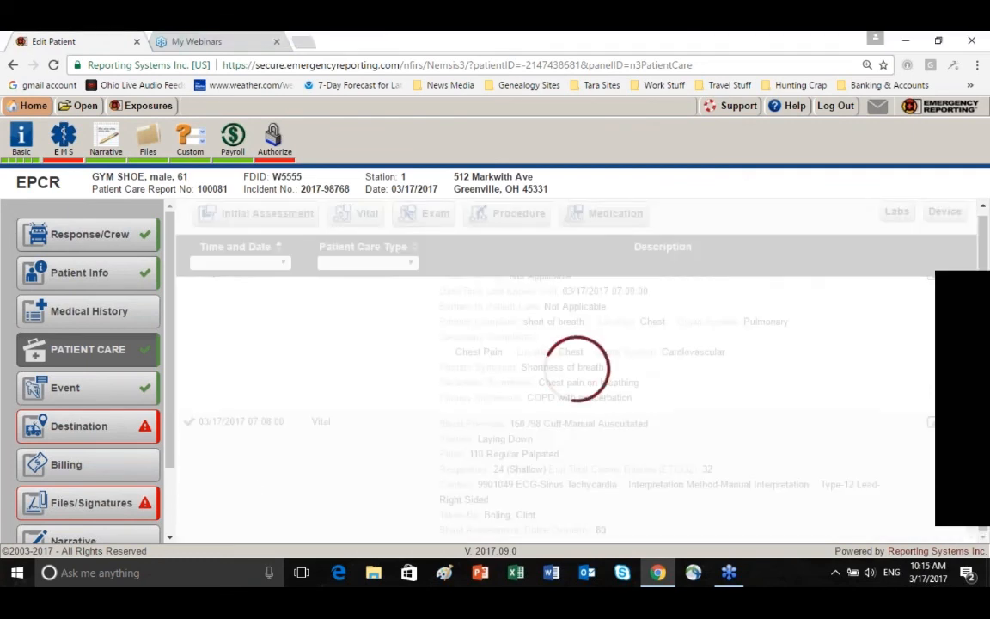
pyautogui.scroll(-2, 370, 425)
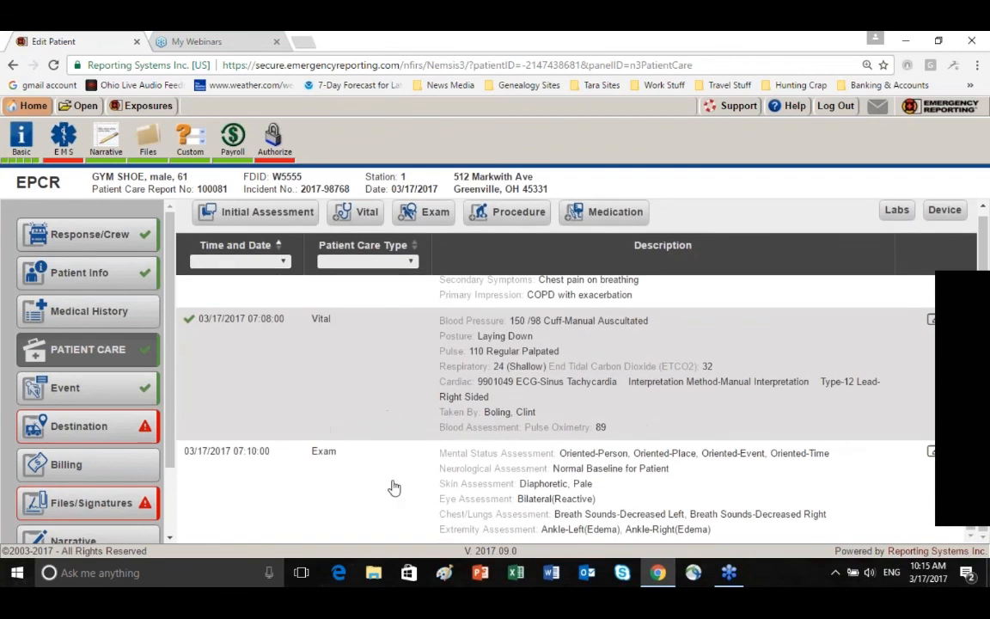
pyautogui.scroll(3, 394, 404)
pyautogui.scroll(-3, 394, 403)
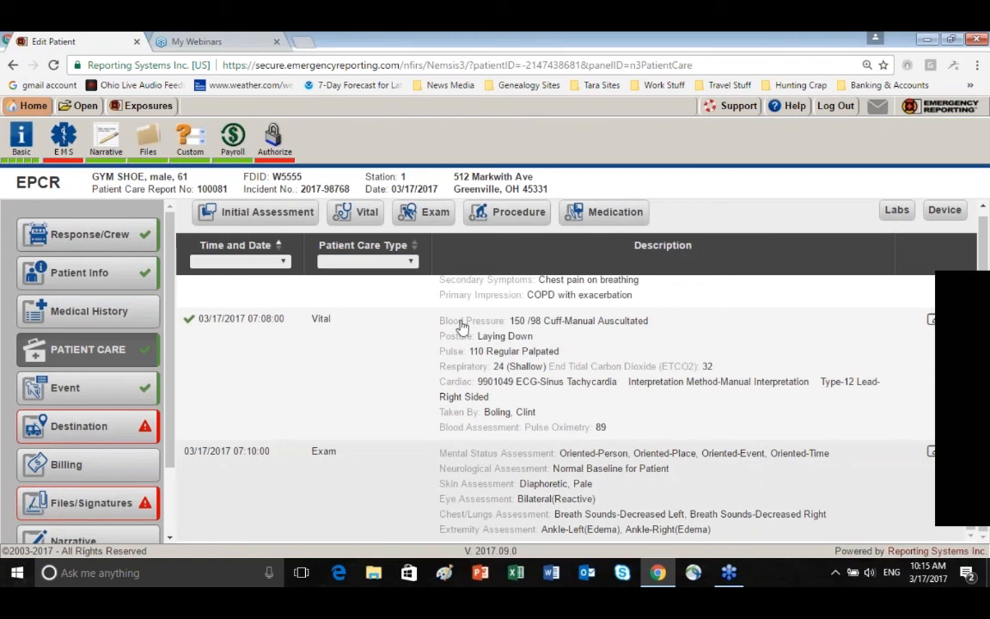
pyautogui.click(514, 214)
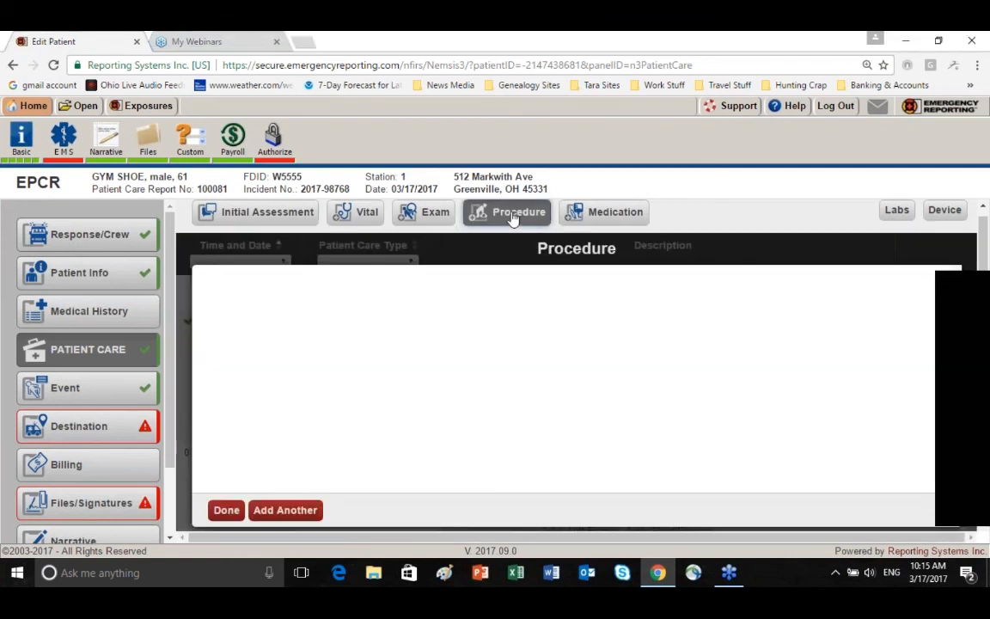
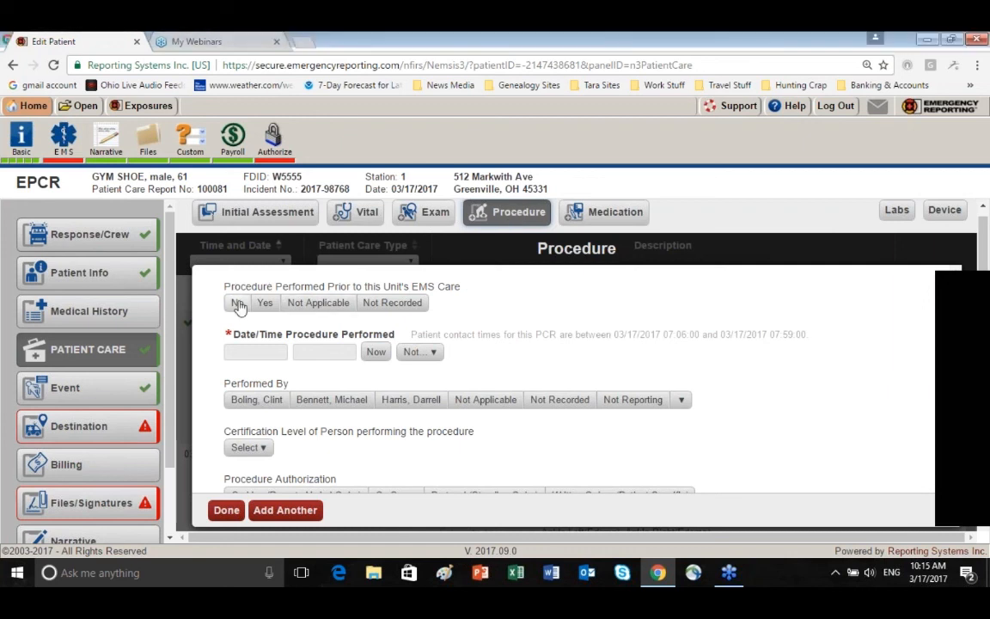
# Mark the procedure as not performed prior to this unit's EMS care and set its date and time to 03/17/2017 07:12:00
pyautogui.click(238, 304)
pyautogui.click(251, 352)
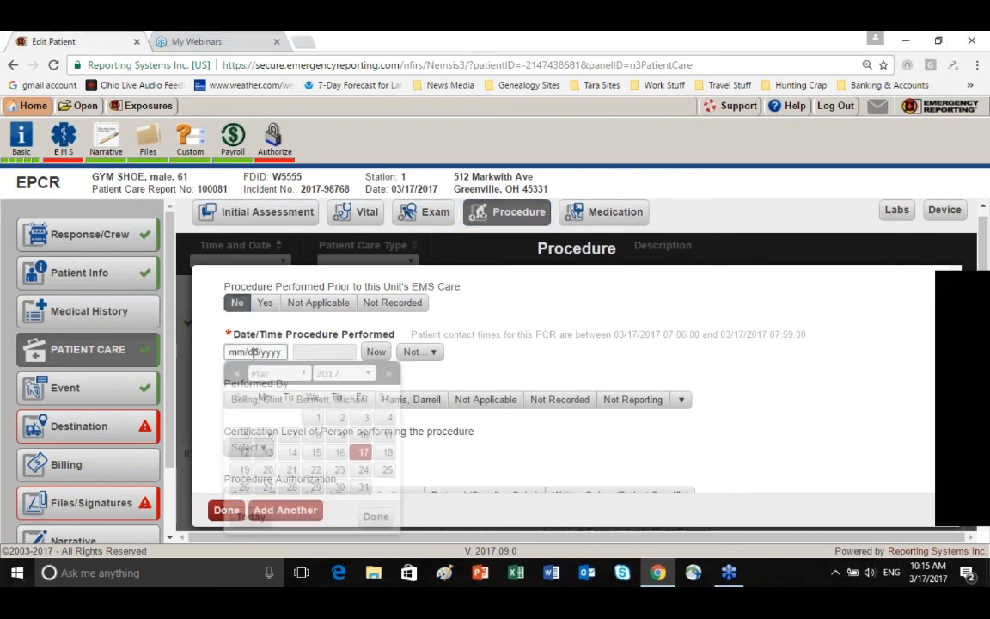
pyautogui.click(362, 454)
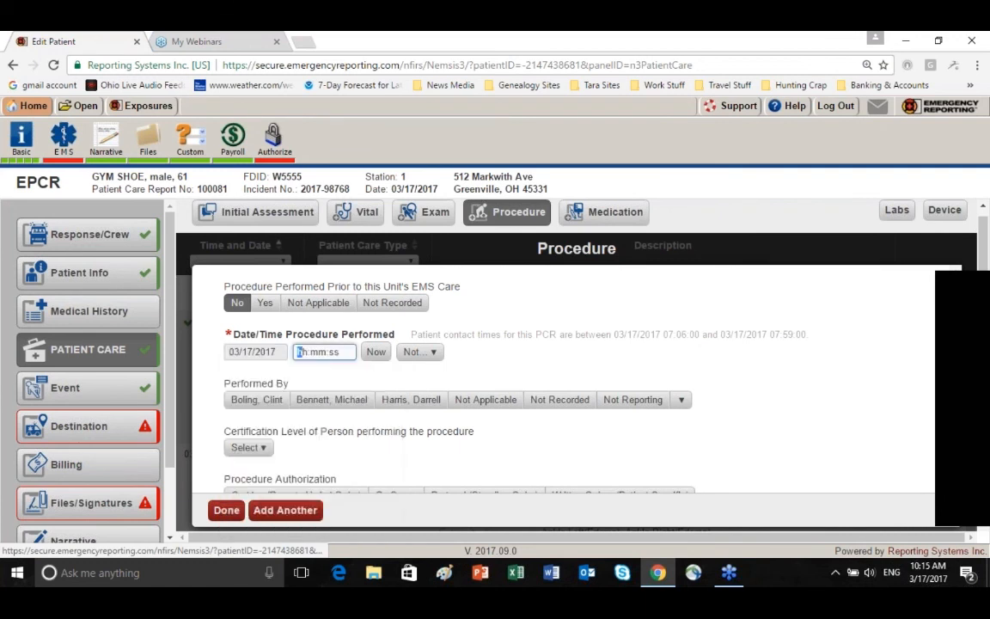
pyautogui.write('07:12:')
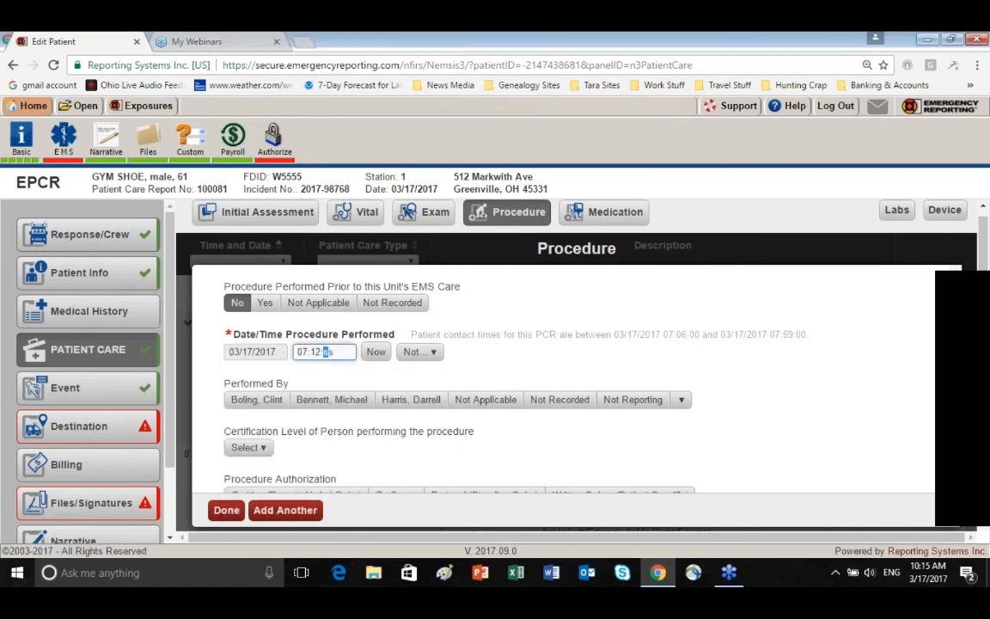
pyautogui.write('00')
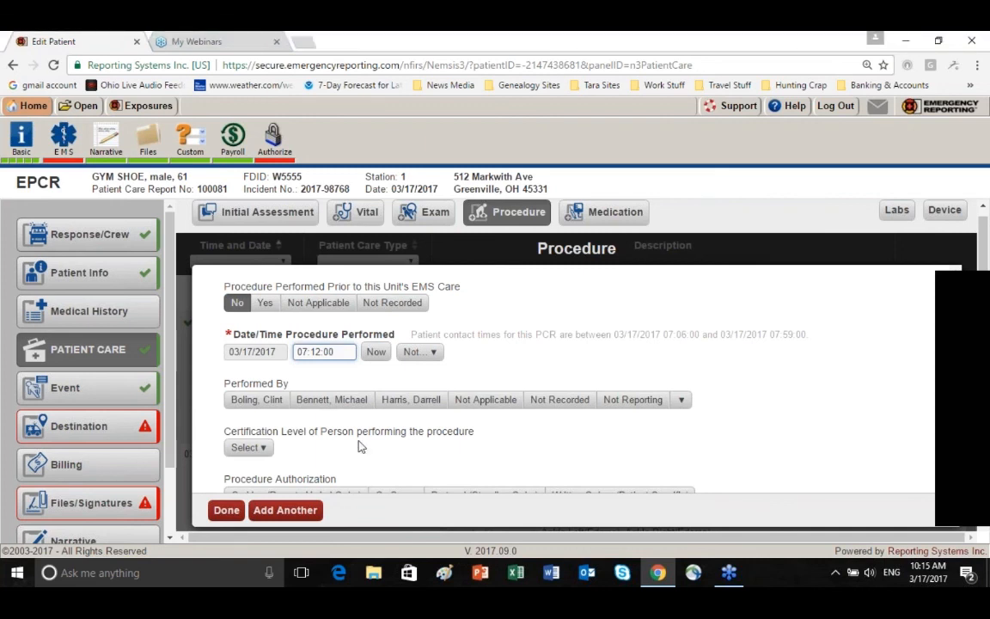
# Record the second listed crew member as performing the procedure, with Protocol (Standing Order) as the authorization
pyautogui.click(343, 403)
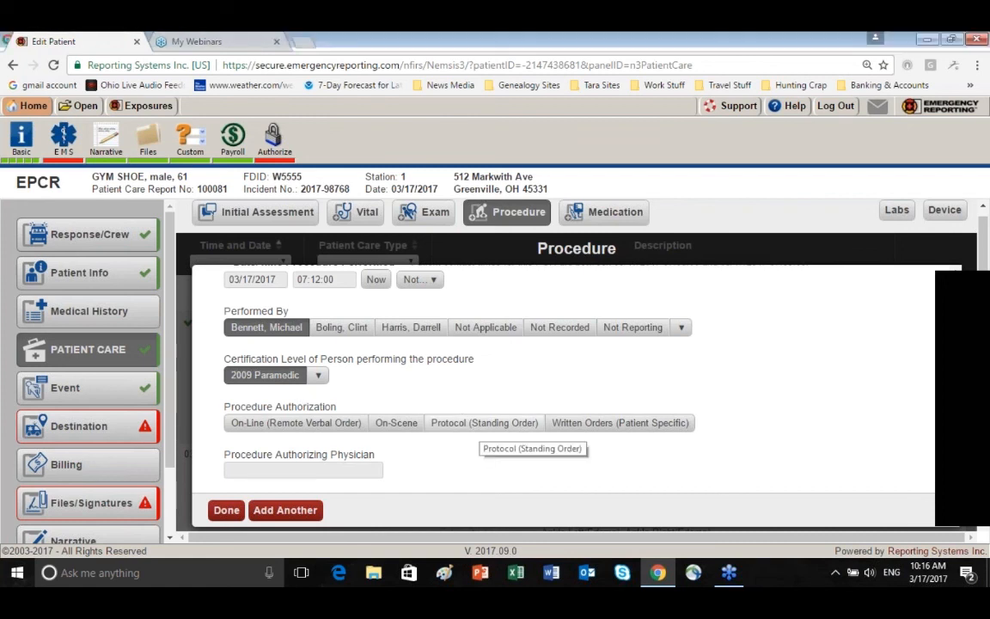
pyautogui.click(484, 422)
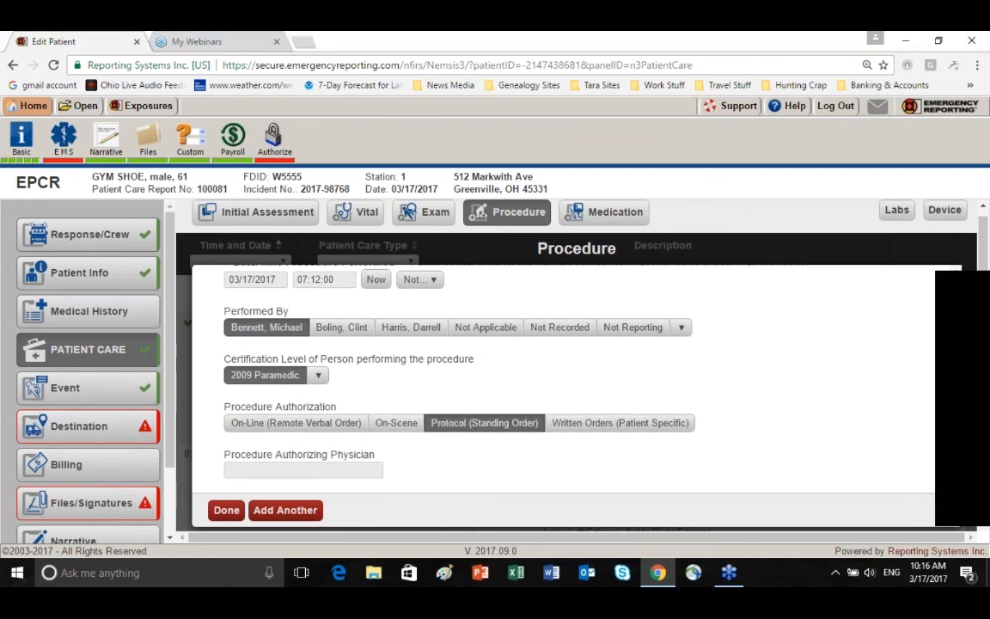
pyautogui.scroll(-1, 563, 379)
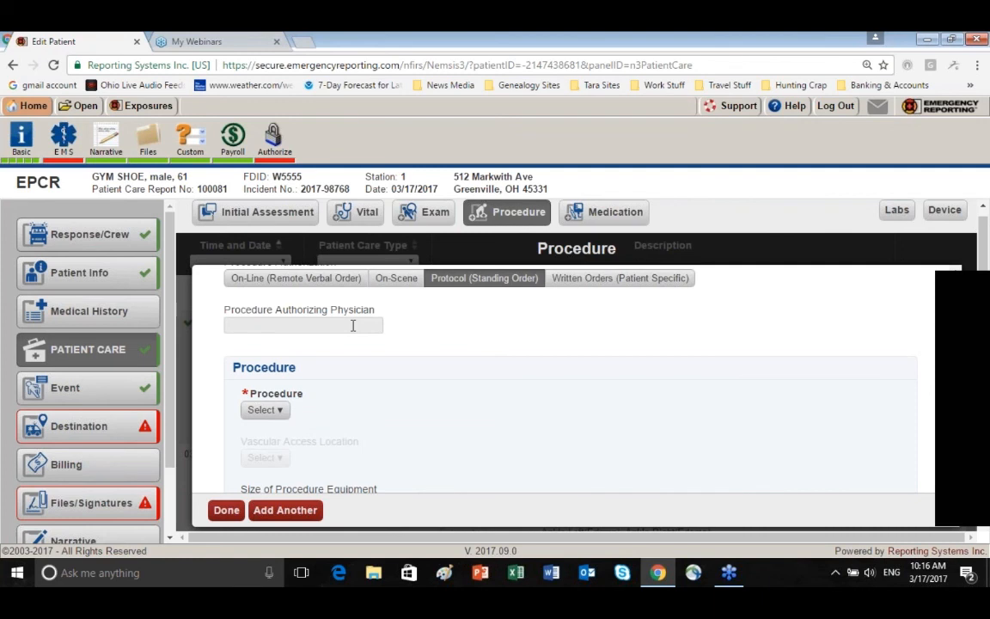
# Choose 12 Lead ECG Obtained from the Cardiac category as the procedure
pyautogui.scroll(-1, 357, 321)
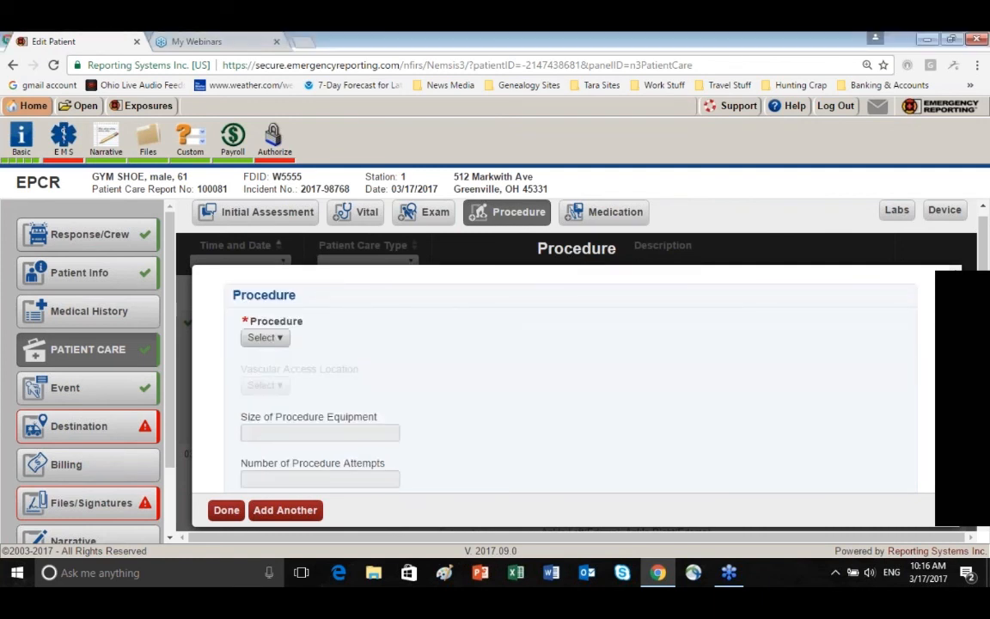
pyautogui.click(280, 339)
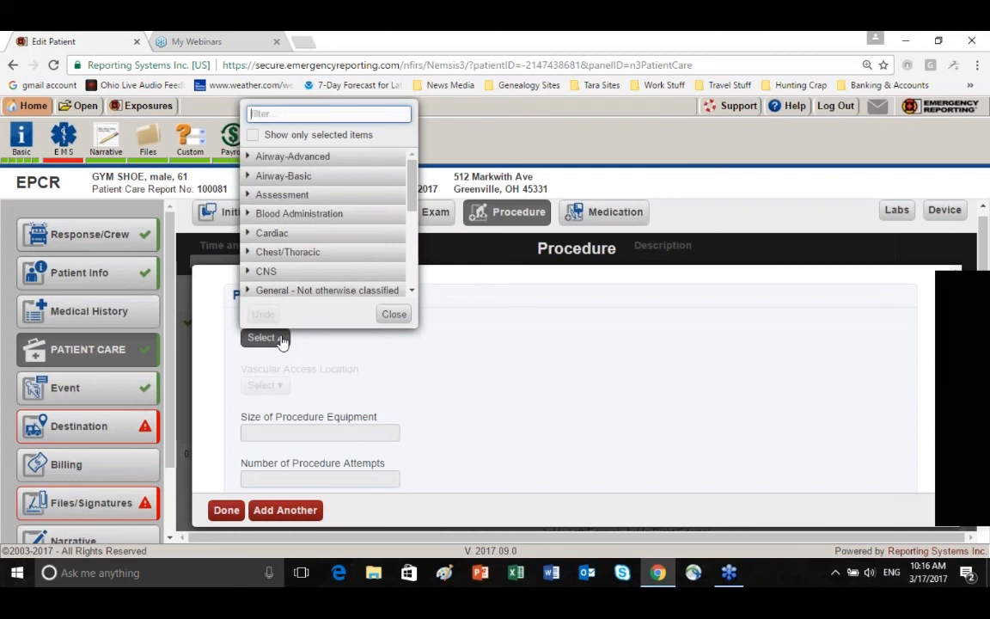
pyautogui.click(248, 234)
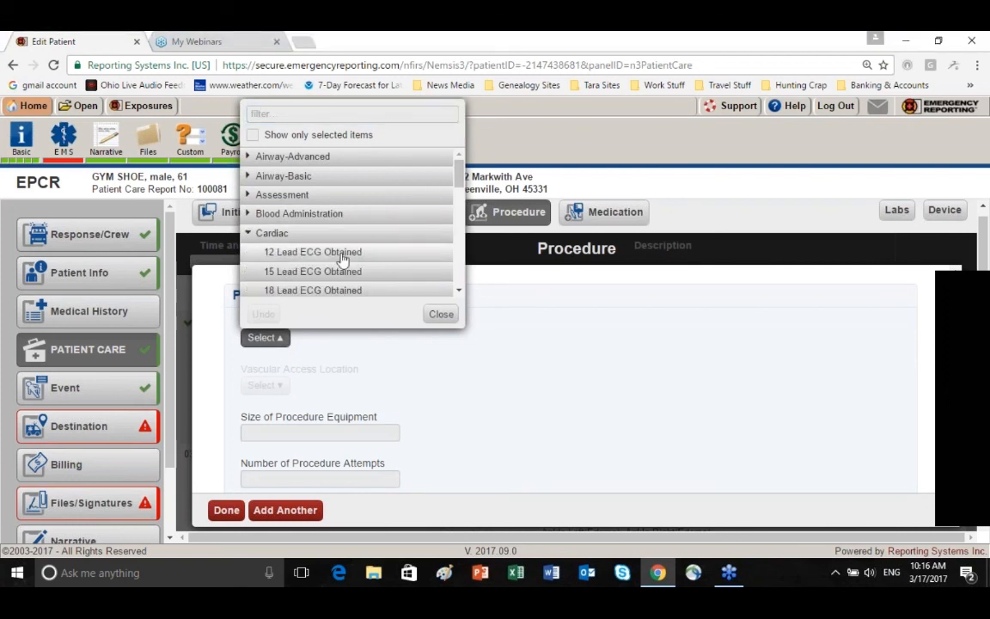
pyautogui.click(347, 253)
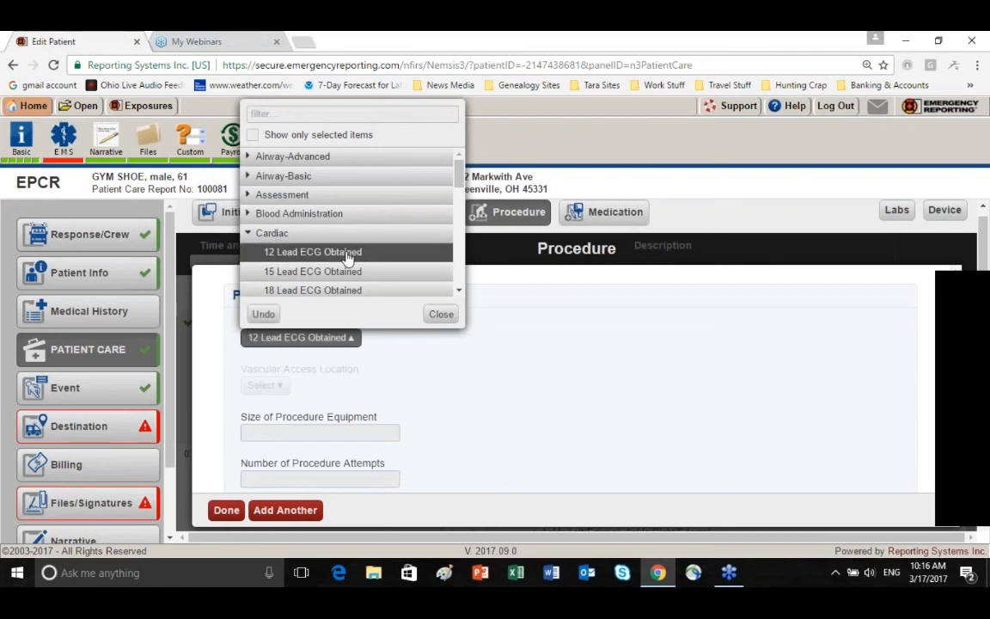
pyautogui.click(442, 314)
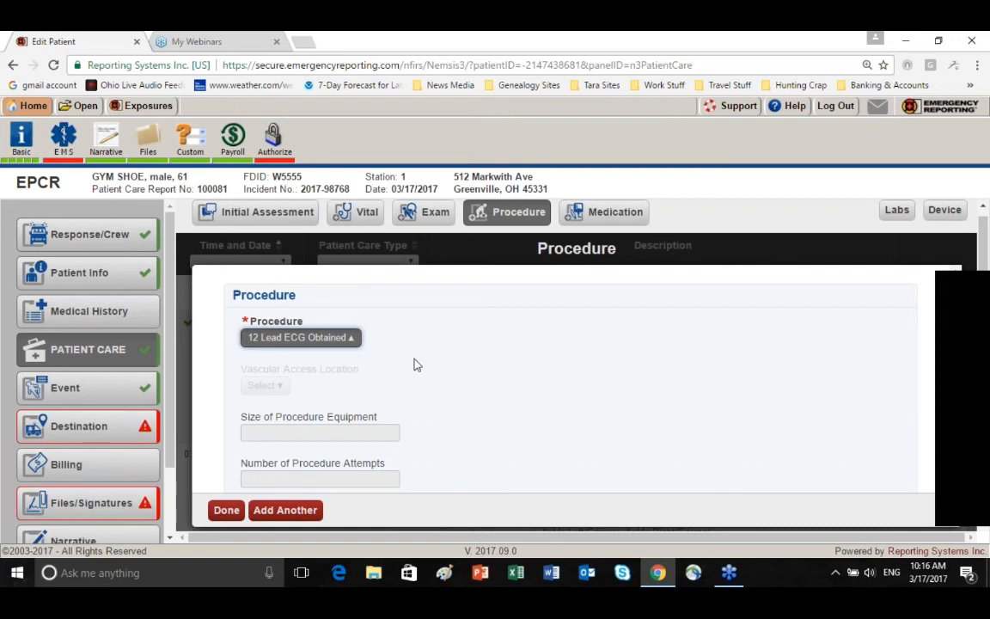
# Set the number of procedure attempts to 1, leaving the equipment size blank
pyautogui.scroll(-1, 281, 360)
pyautogui.click(282, 362)
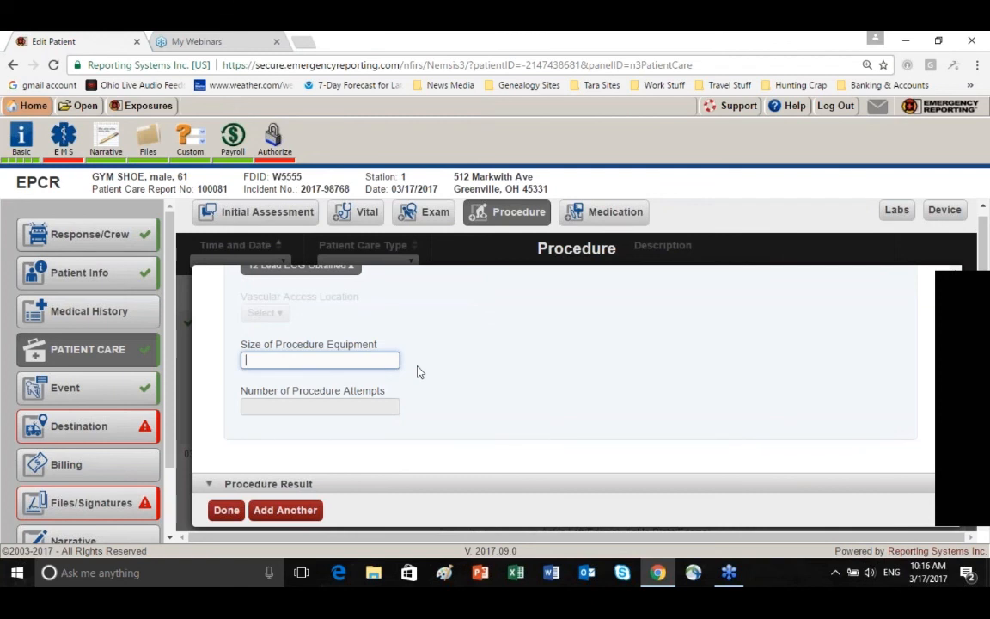
pyautogui.scroll(-1, 419, 371)
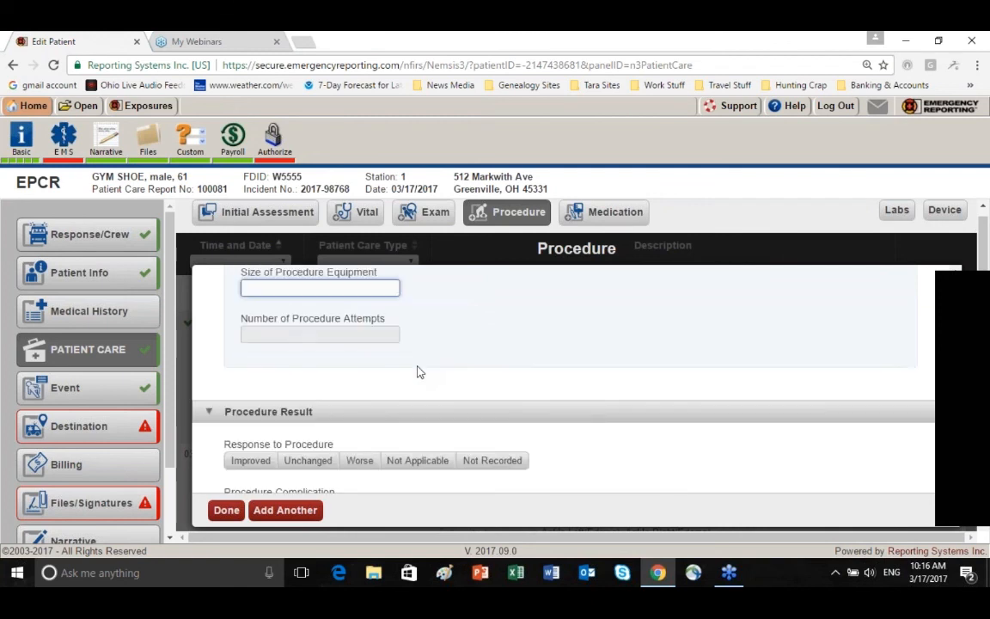
pyautogui.click(379, 335)
pyautogui.write('1')
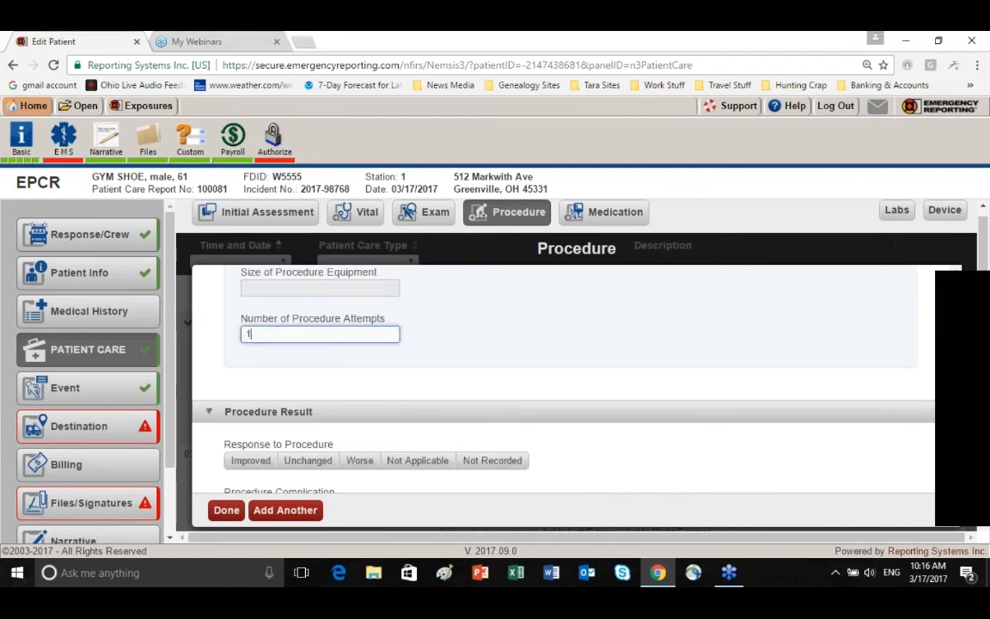
# Set the response to the procedure to Not Applicable and review the complication options without selecting any
pyautogui.scroll(-1, 409, 371)
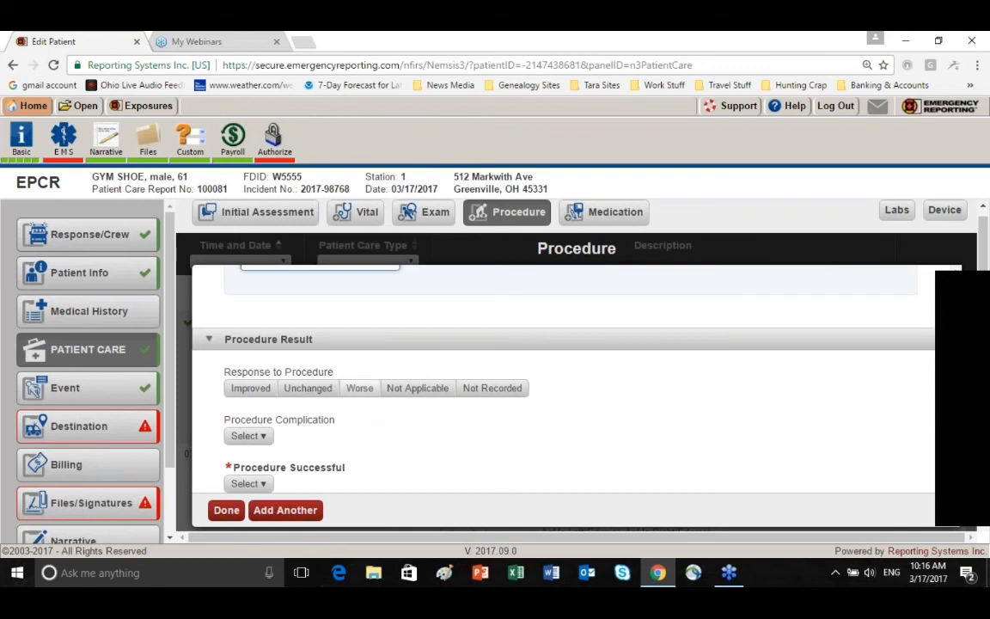
pyautogui.click(417, 391)
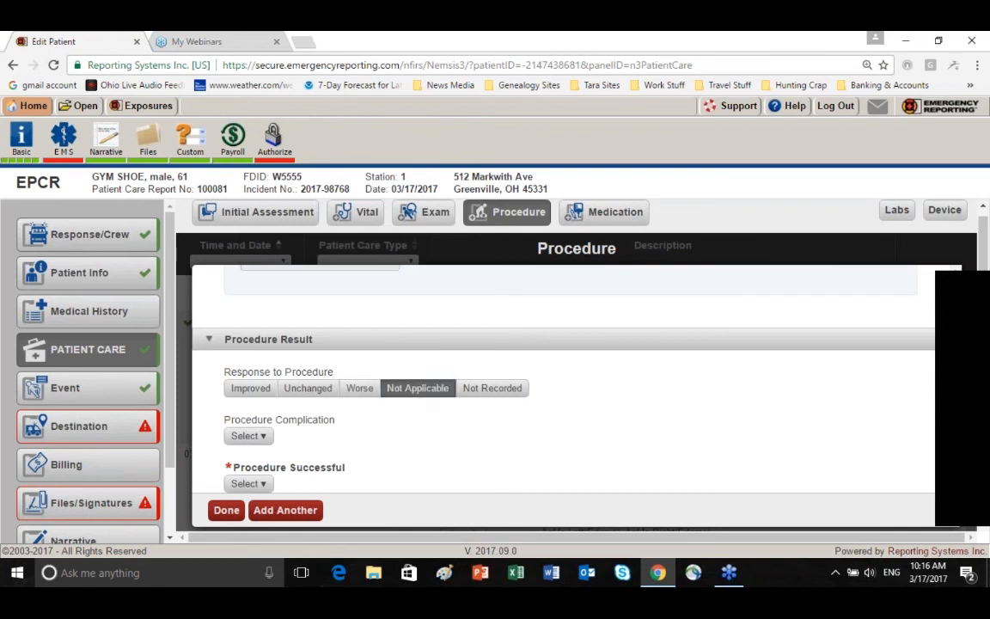
pyautogui.scroll(-1, 417, 387)
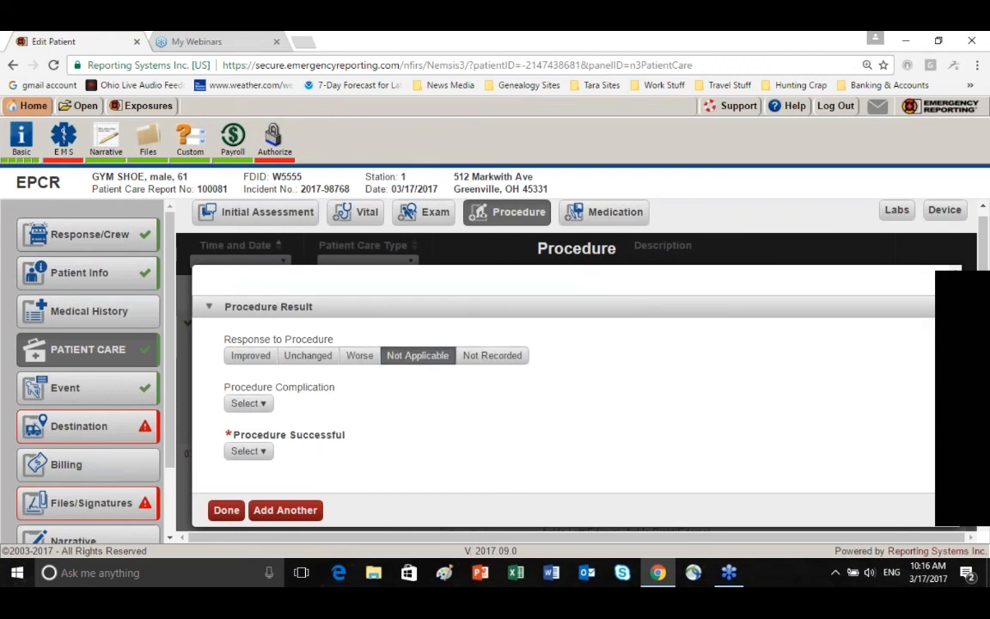
pyautogui.click(262, 406)
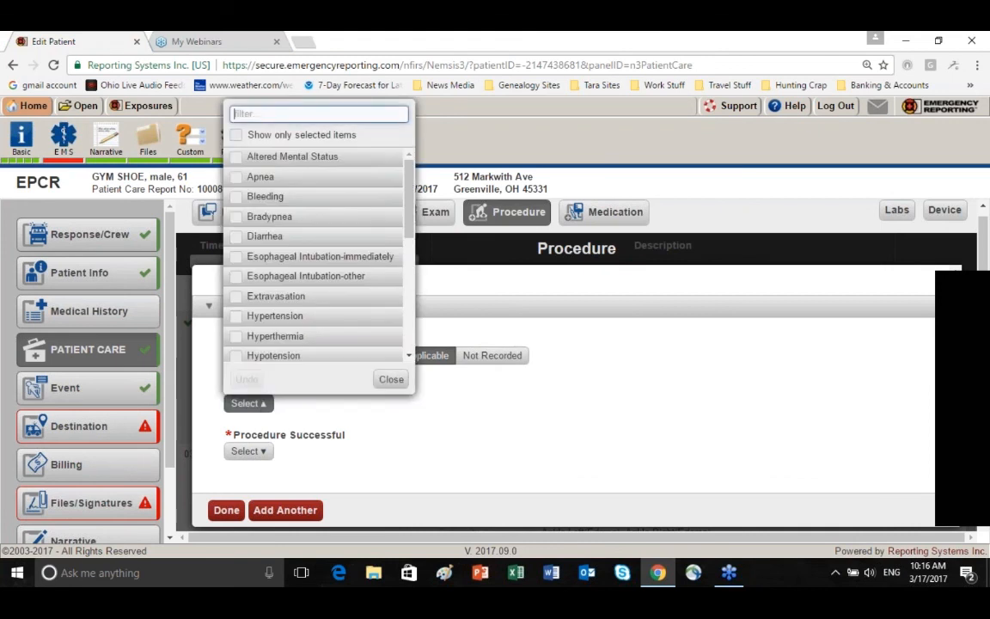
pyautogui.click(391, 380)
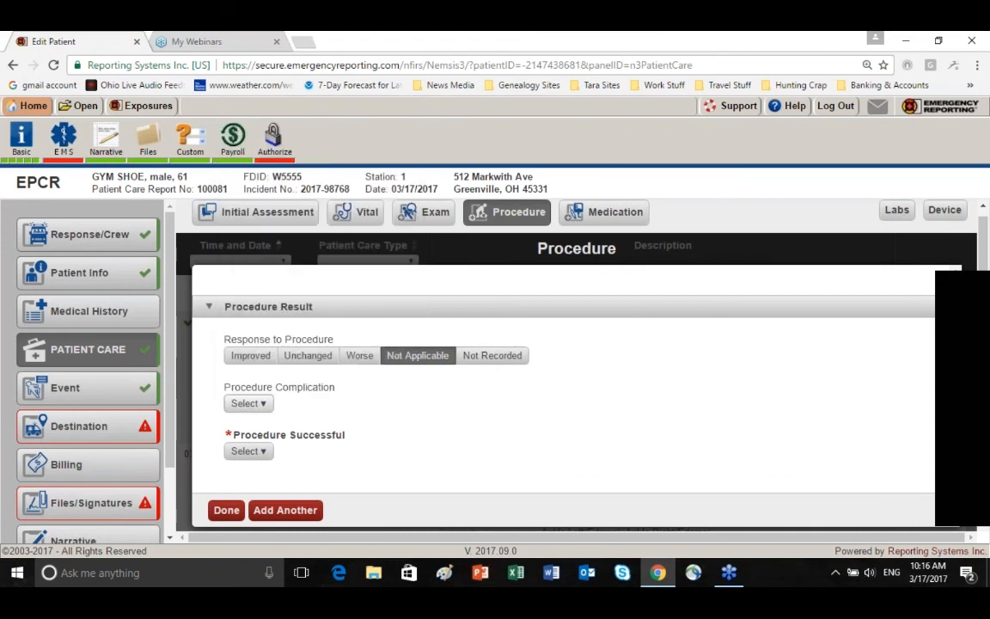
# Set Procedure Successful to Yes, then save the 12-lead ECG record and start another procedure
pyautogui.click(265, 453)
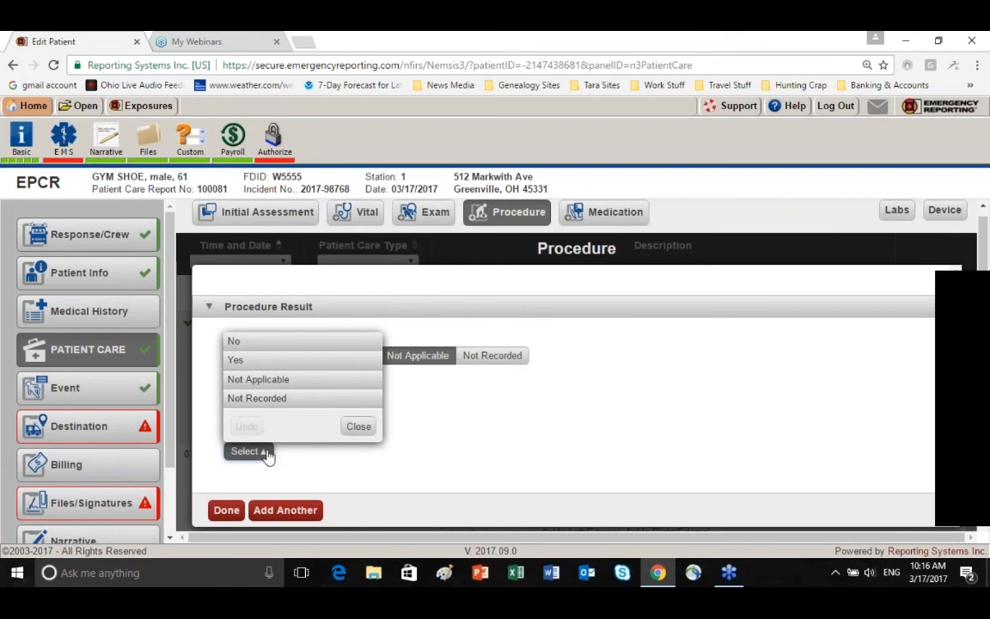
pyautogui.click(248, 361)
pyautogui.scroll(-1, 404, 439)
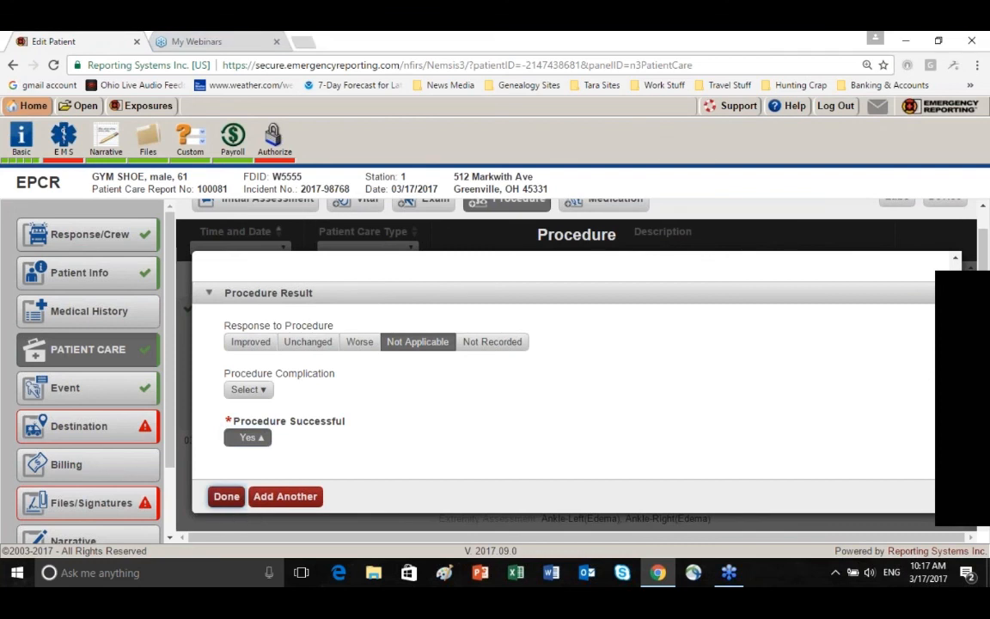
pyautogui.click(282, 496)
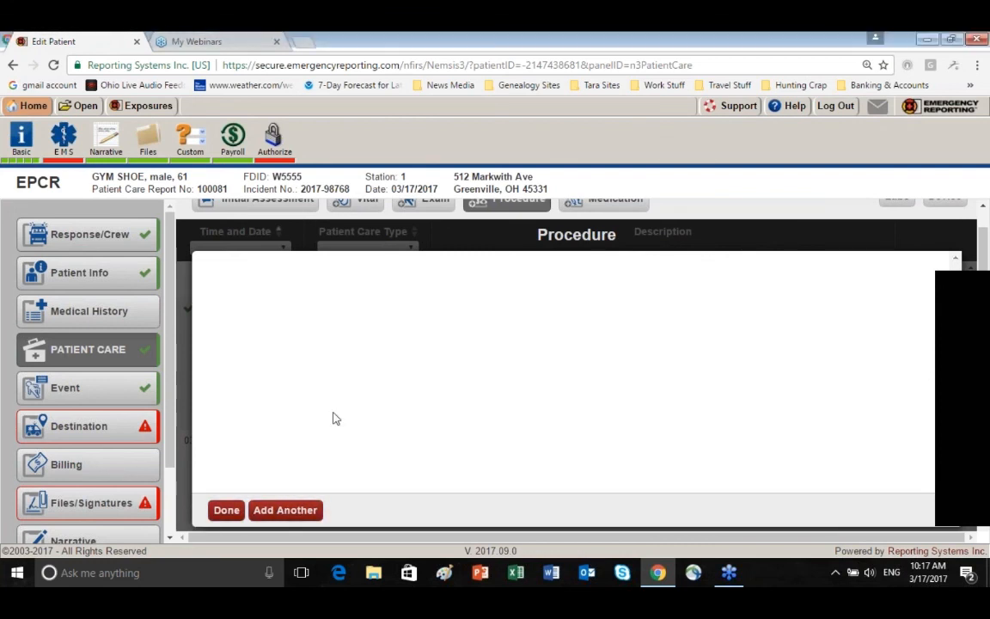
# Mark the new procedure as not performed prior to this unit's care, dated 03/17/2017 at 07:13:00
pyautogui.click(237, 288)
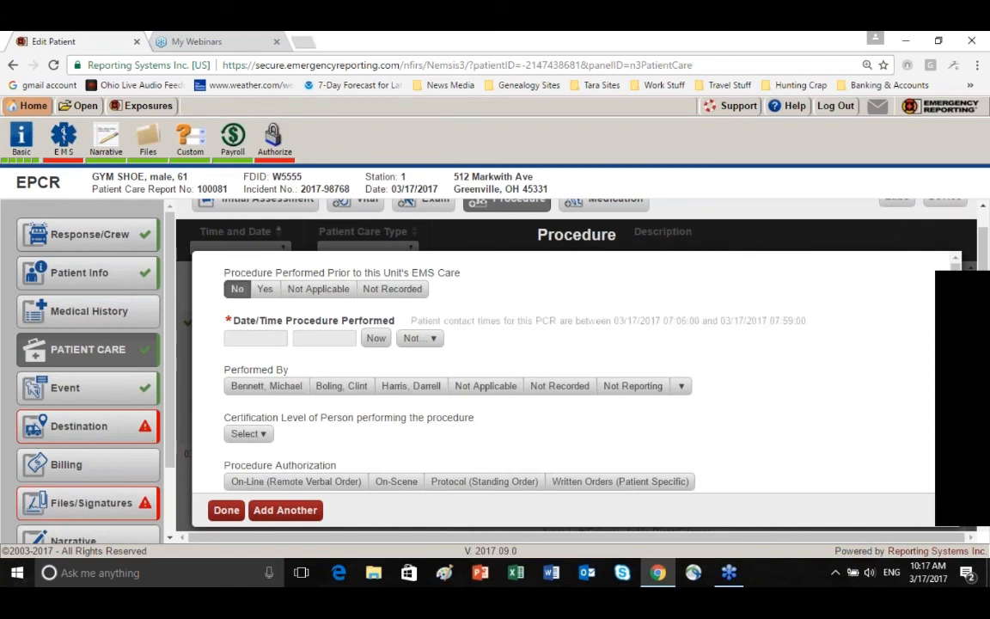
pyautogui.click(255, 338)
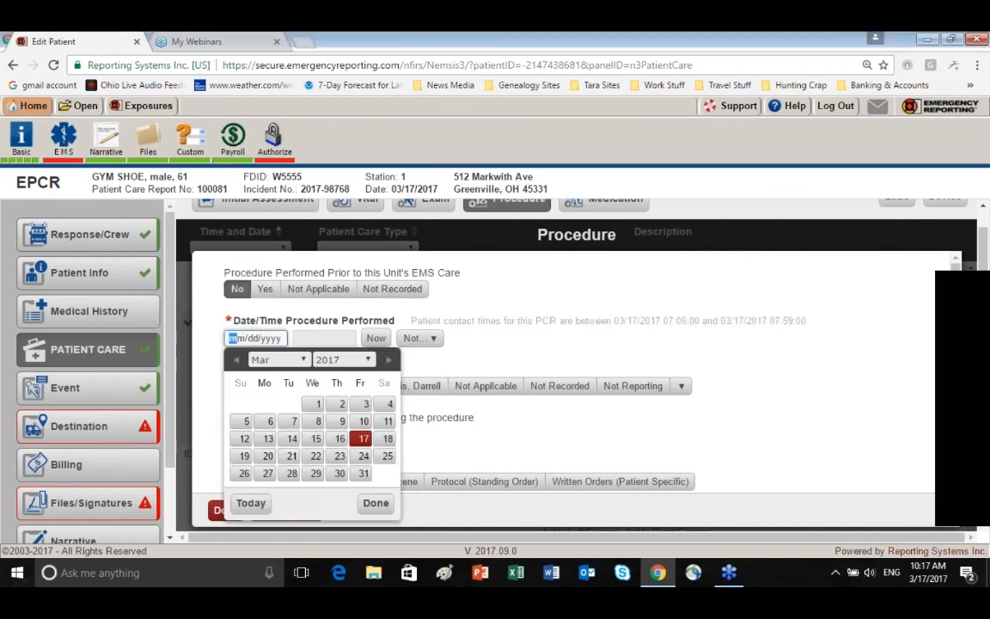
pyautogui.click(362, 438)
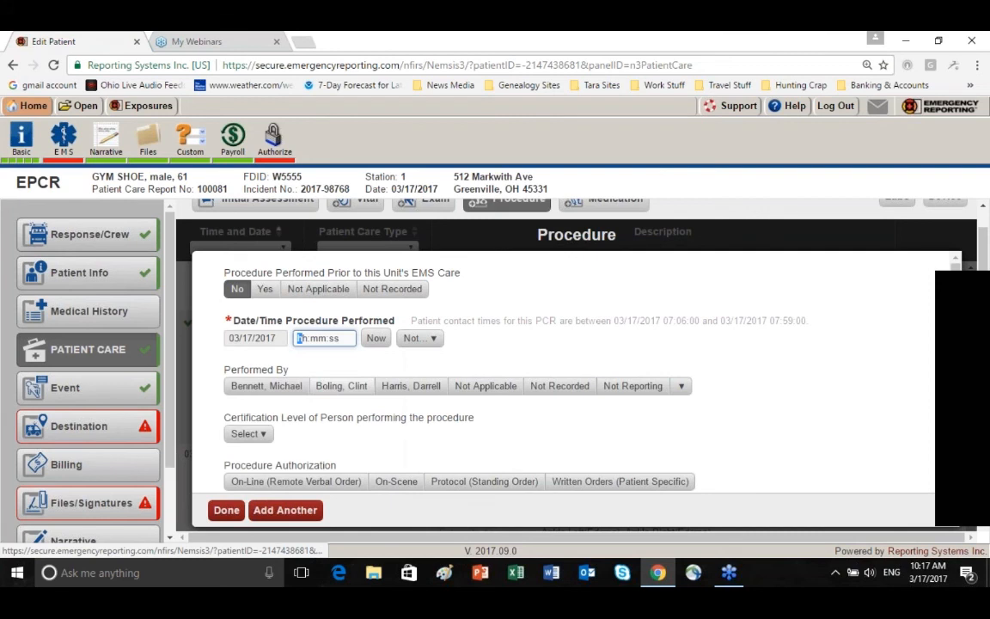
pyautogui.write('071300')
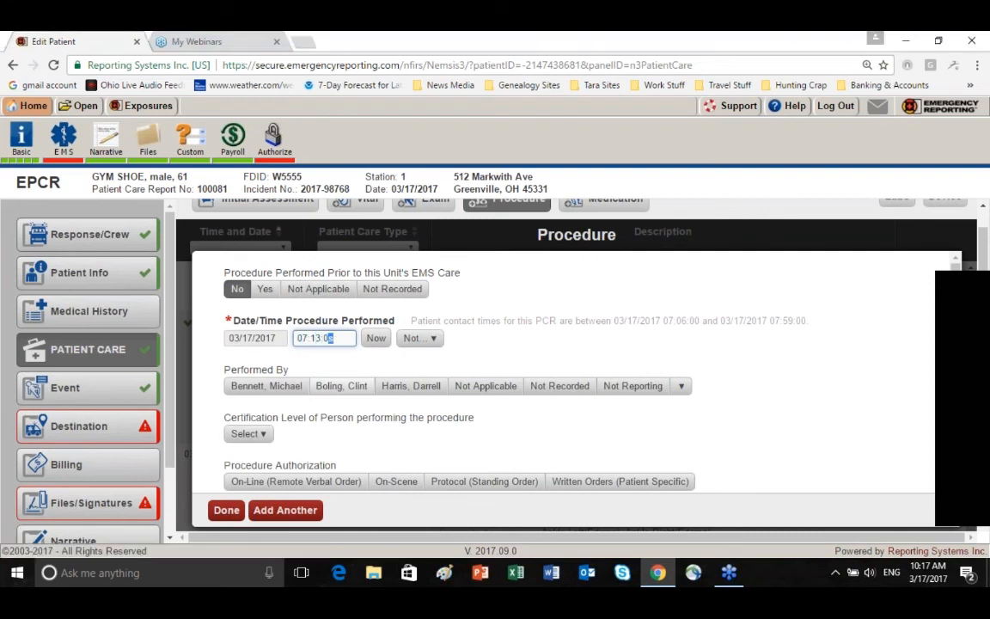
# Assign the second procedure to the same crew member as the ECG and authorize it by Protocol (Standing Order)
pyautogui.click(270, 387)
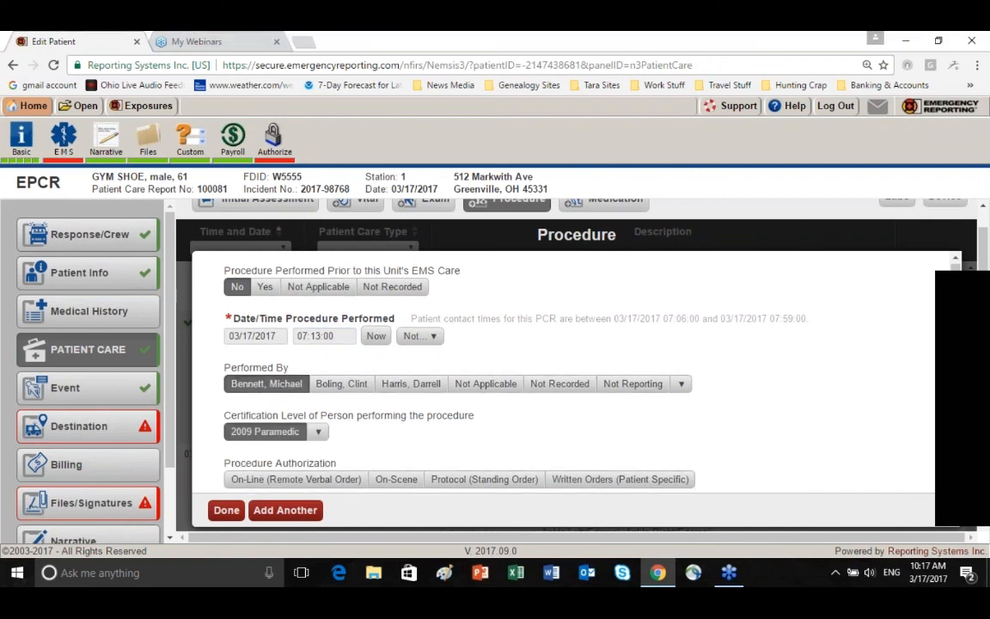
pyautogui.scroll(-1, 499, 461)
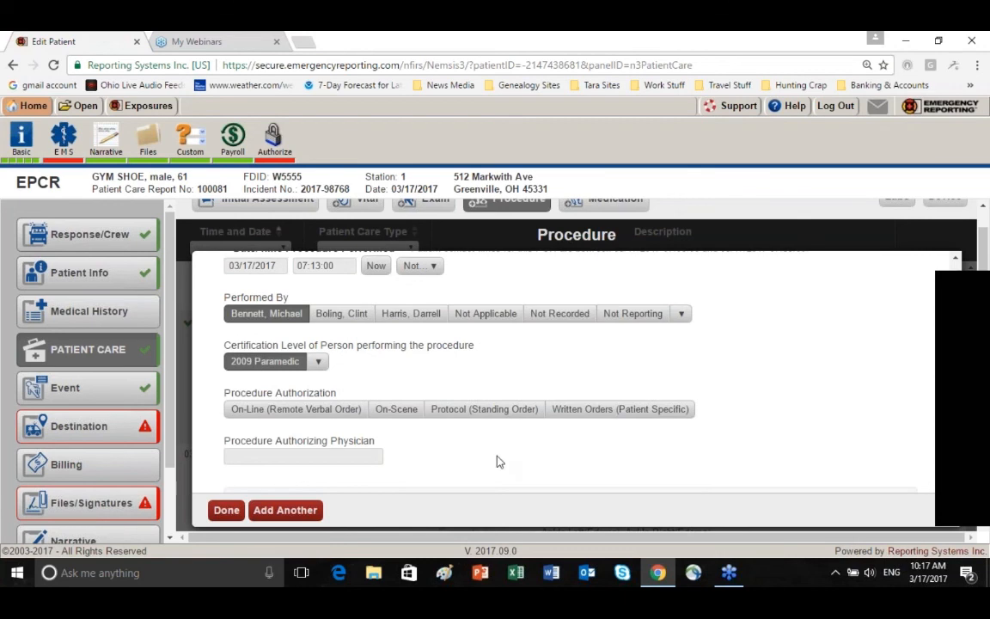
pyautogui.click(484, 410)
# Choose Vein, Extremity from the Vascular Access procedures and set its vascular access location to Hand-Left
pyautogui.scroll(-1, 484, 409)
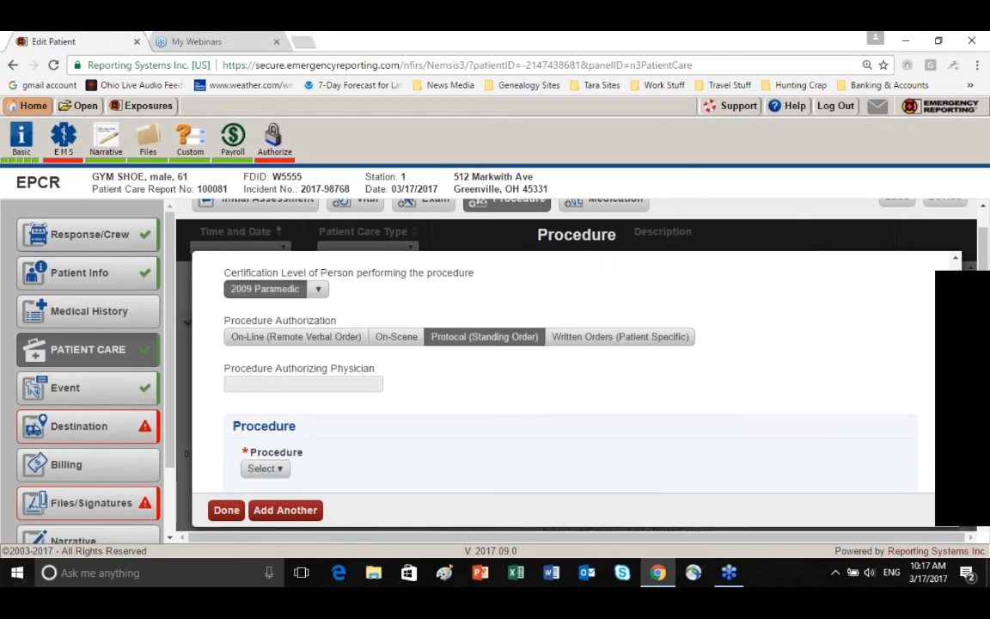
pyautogui.scroll(-1, 441, 403)
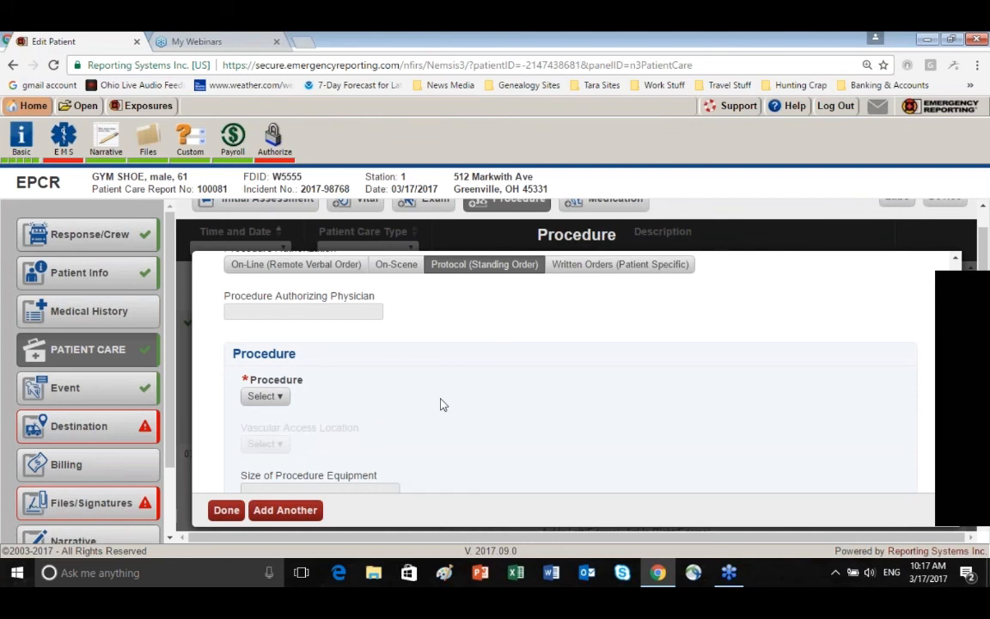
pyautogui.click(283, 402)
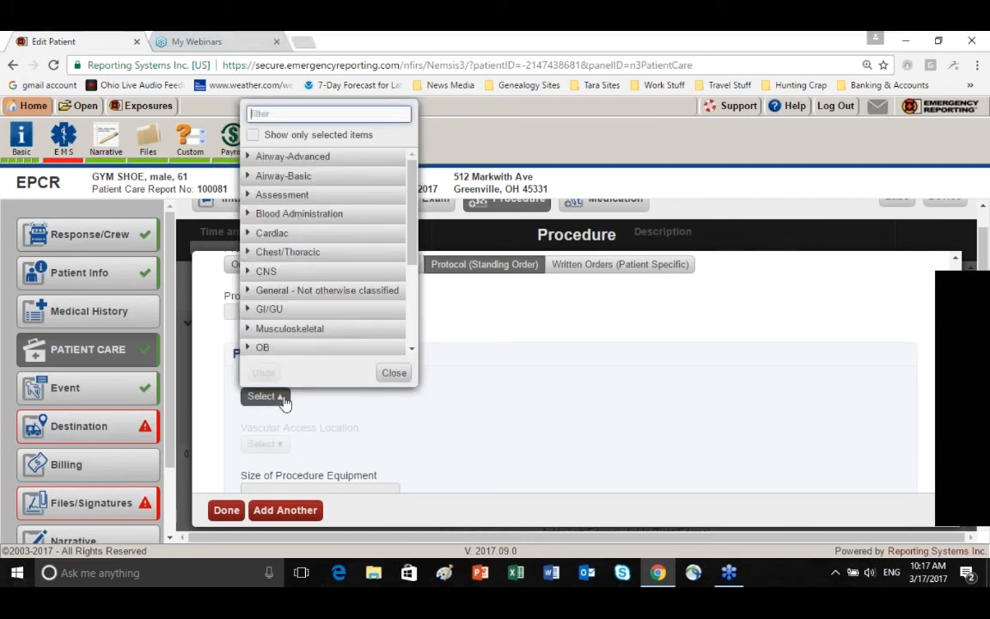
pyautogui.write('v')
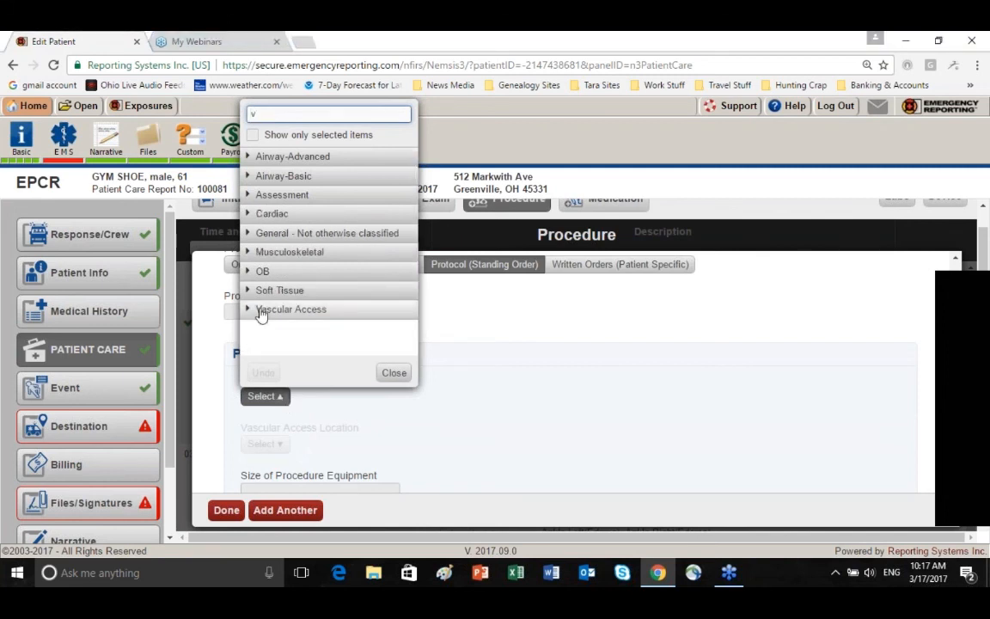
pyautogui.click(248, 310)
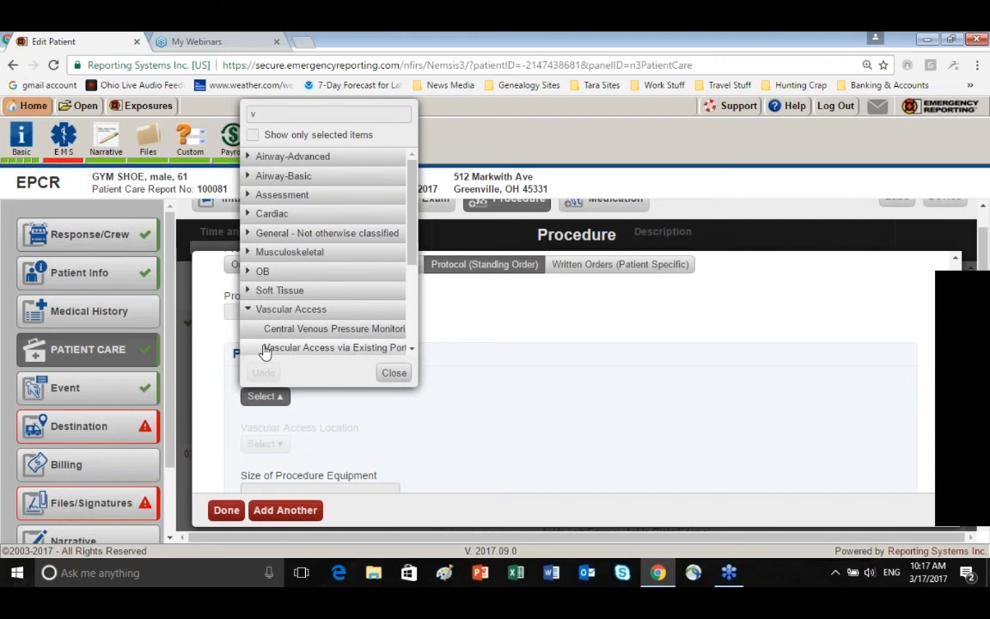
pyautogui.moveTo(413, 258); pyautogui.dragTo(421, 327)
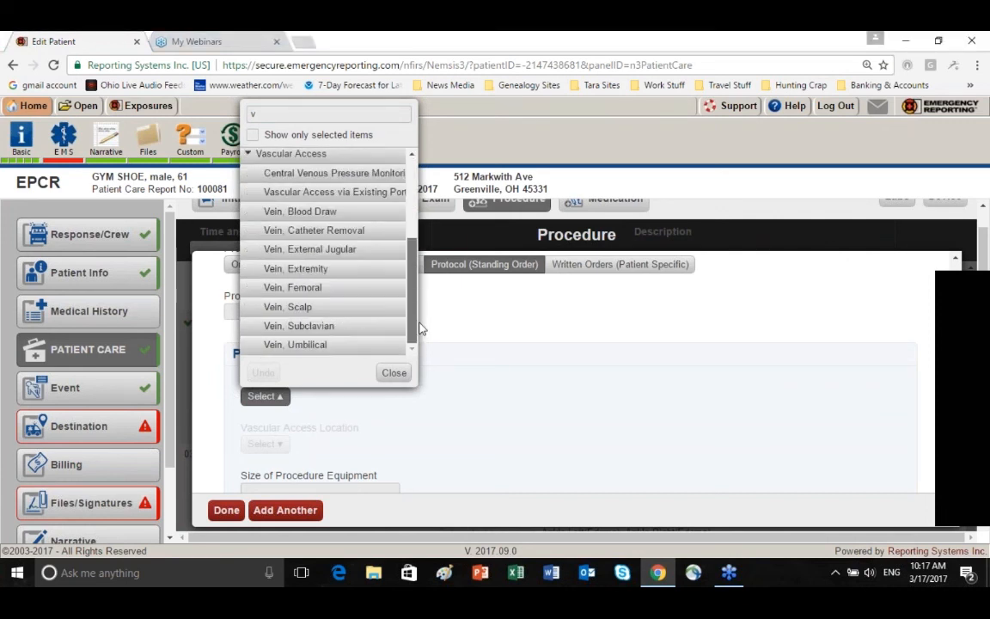
pyautogui.click(296, 270)
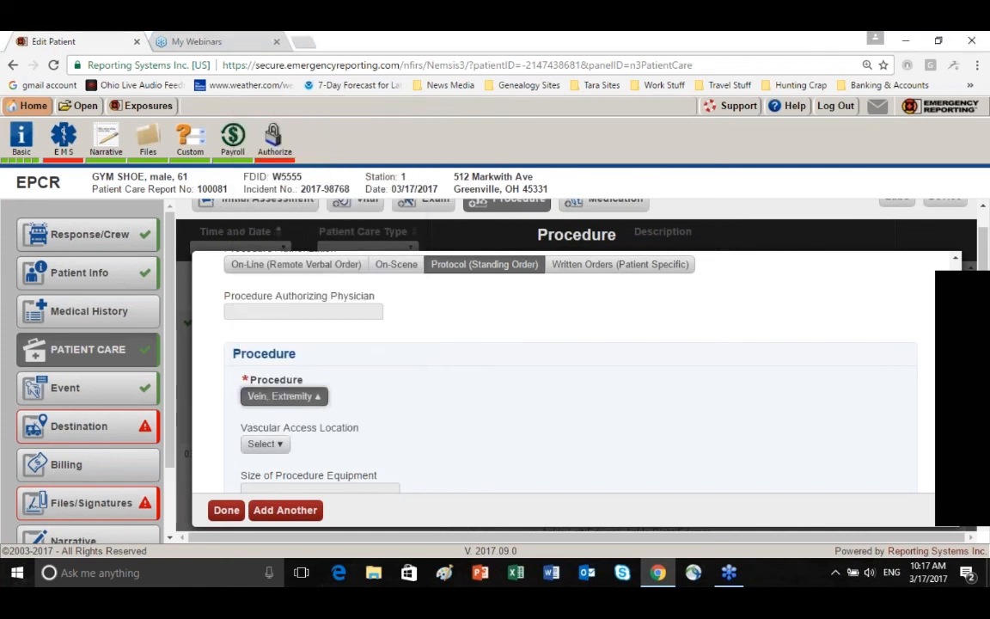
pyautogui.click(283, 444)
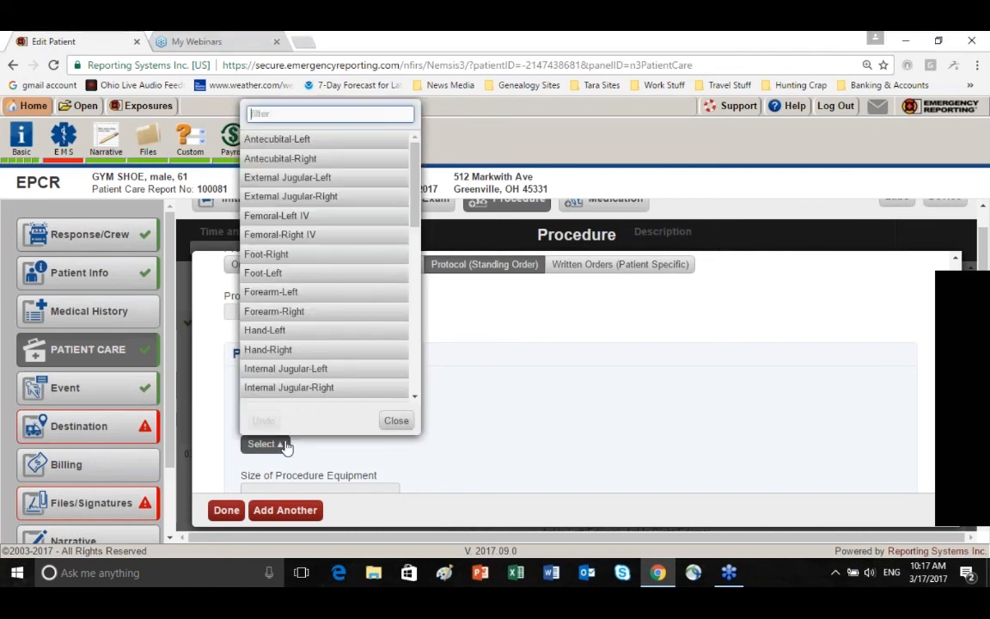
pyautogui.click(313, 335)
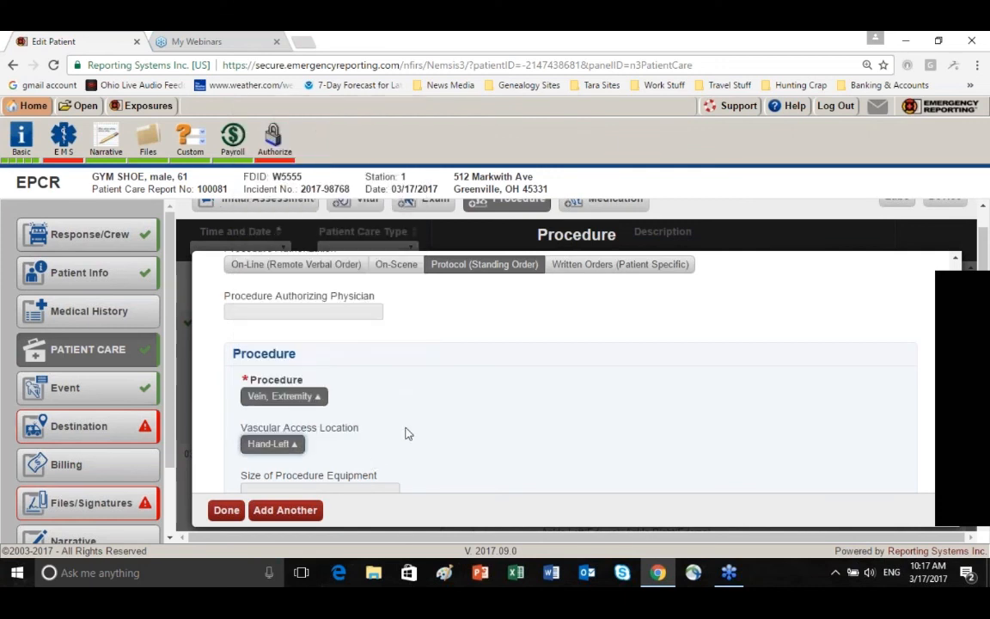
# Enter 12ga. as the size of procedure equipment and 1 as the number of procedure attempts
pyautogui.scroll(-2, 404, 433)
pyautogui.click(283, 348)
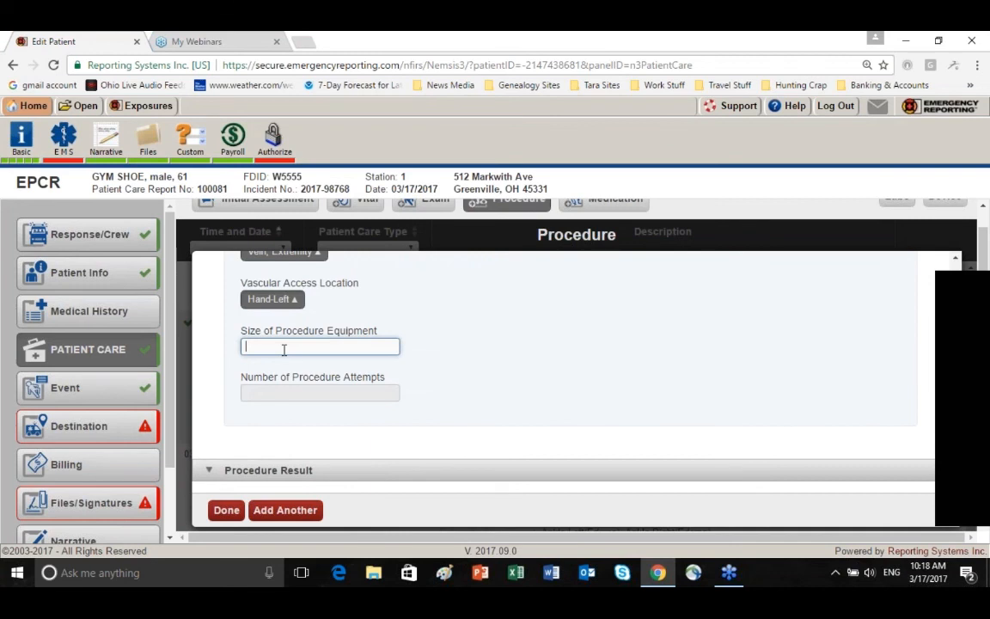
pyautogui.write('12ga.')
pyautogui.click(301, 391)
pyautogui.write('1')
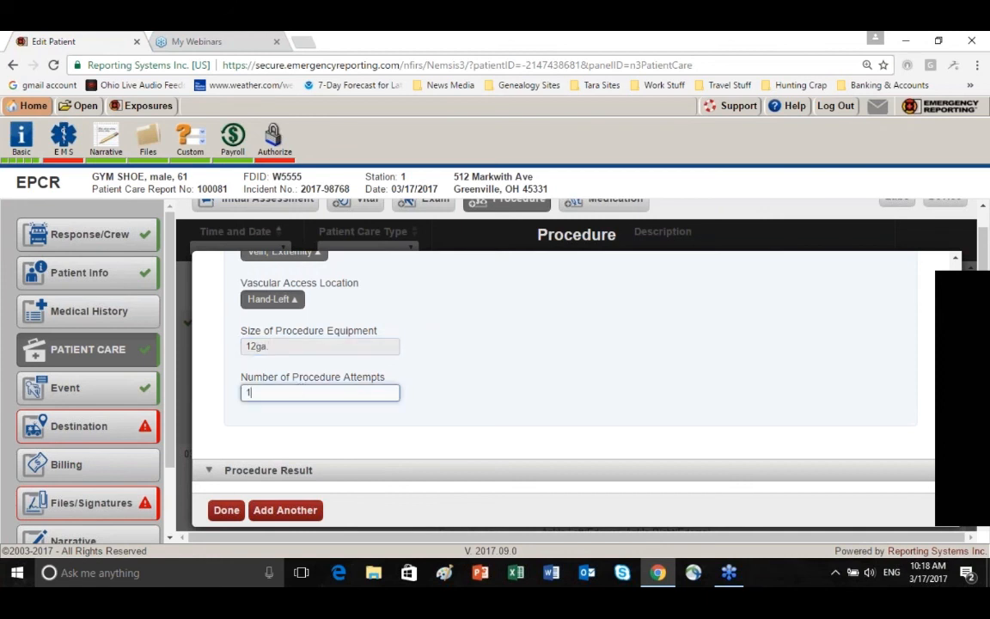
# Set the response to the vascular access procedure to Unchanged and its complication to None
pyautogui.scroll(-2, 271, 385)
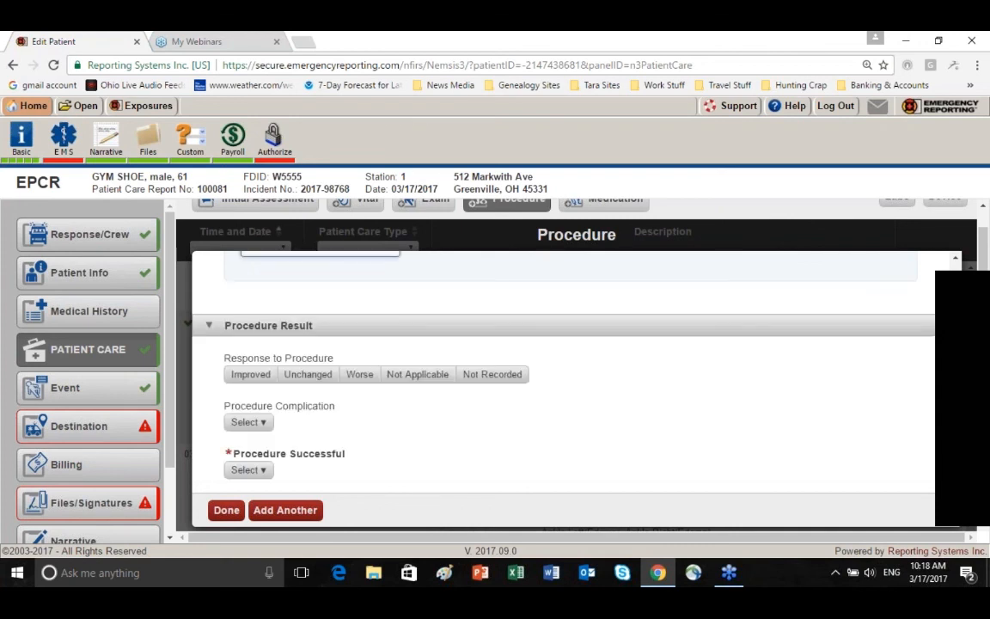
pyautogui.click(310, 376)
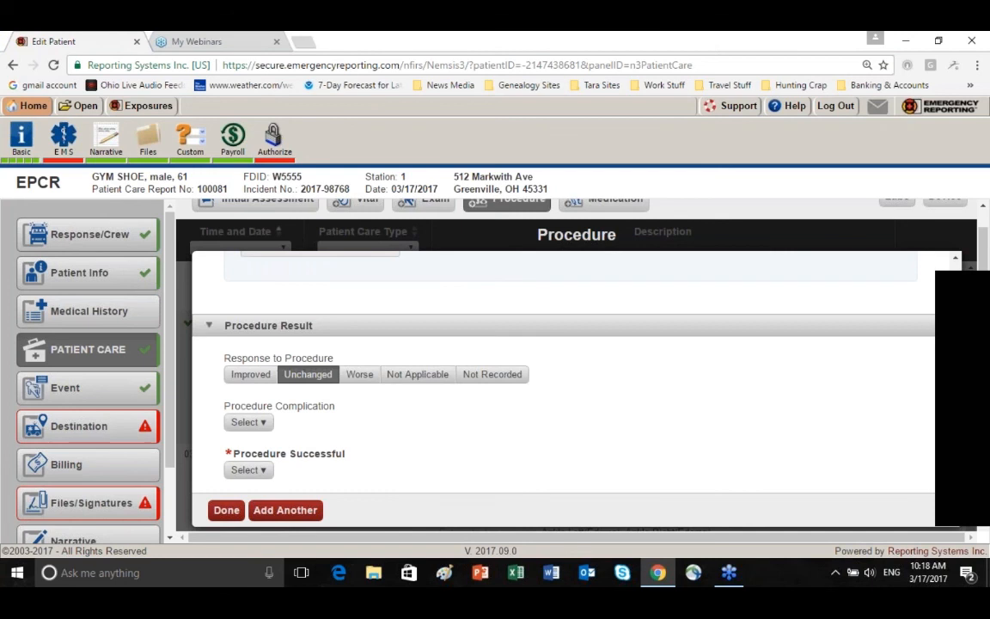
pyautogui.click(248, 422)
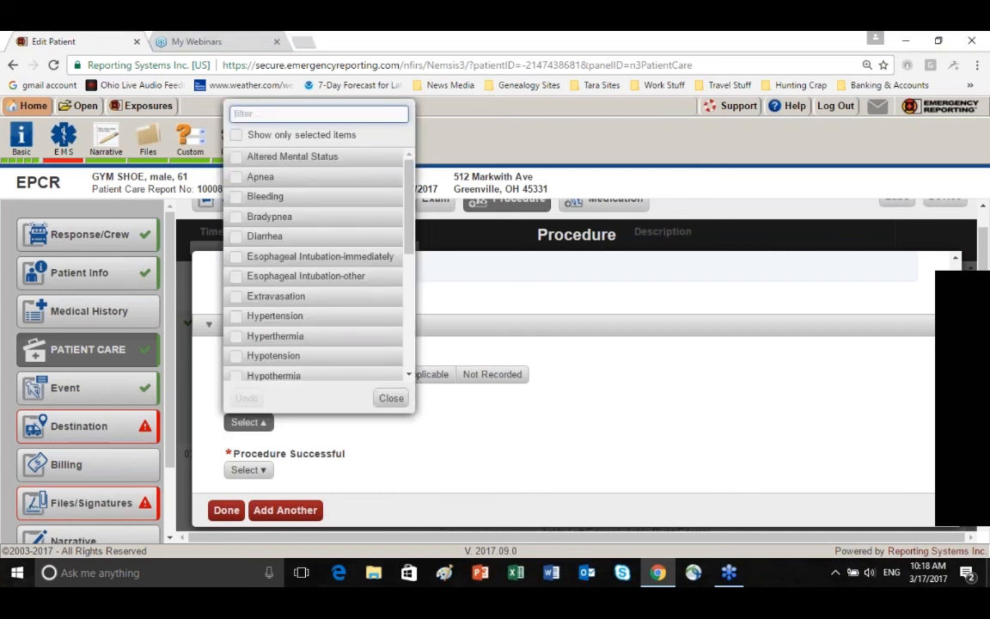
pyautogui.write('n')
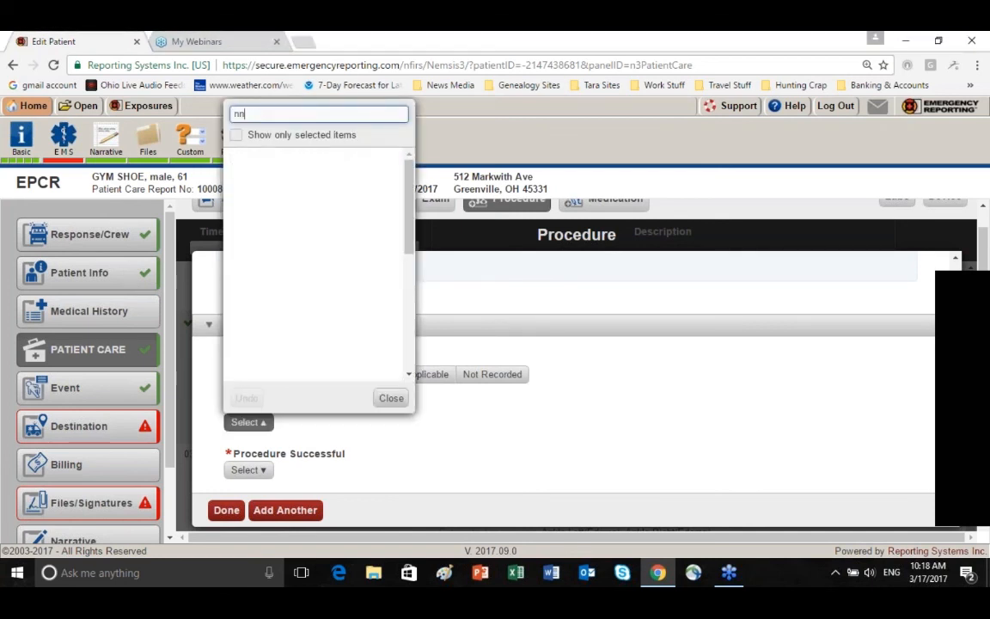
pyautogui.write('o')
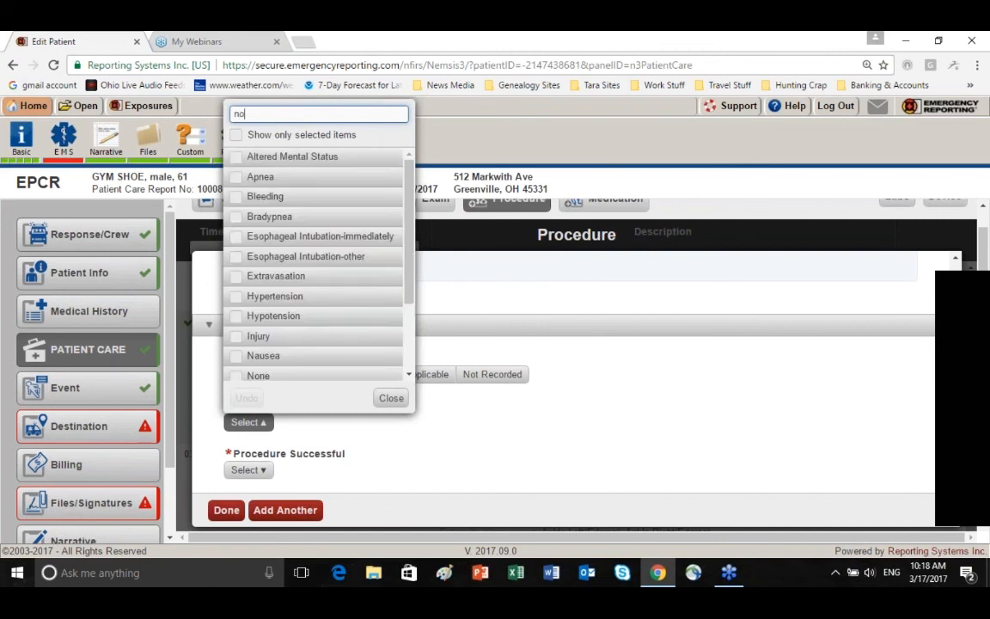
pyautogui.click(258, 156)
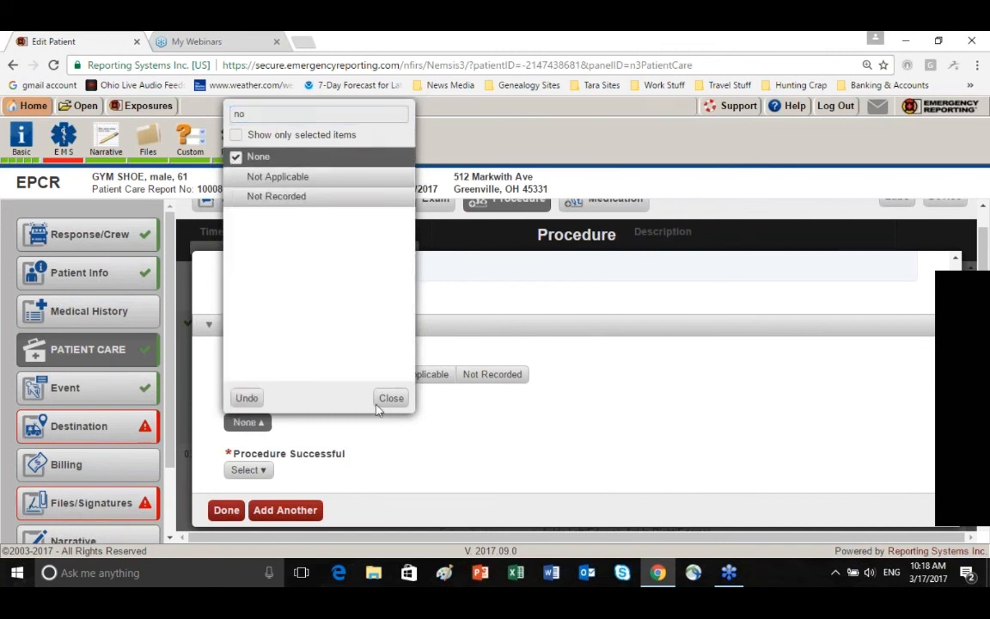
pyautogui.click(391, 398)
# Set Procedure Successful to Yes and save the vascular access record
pyautogui.click(248, 469)
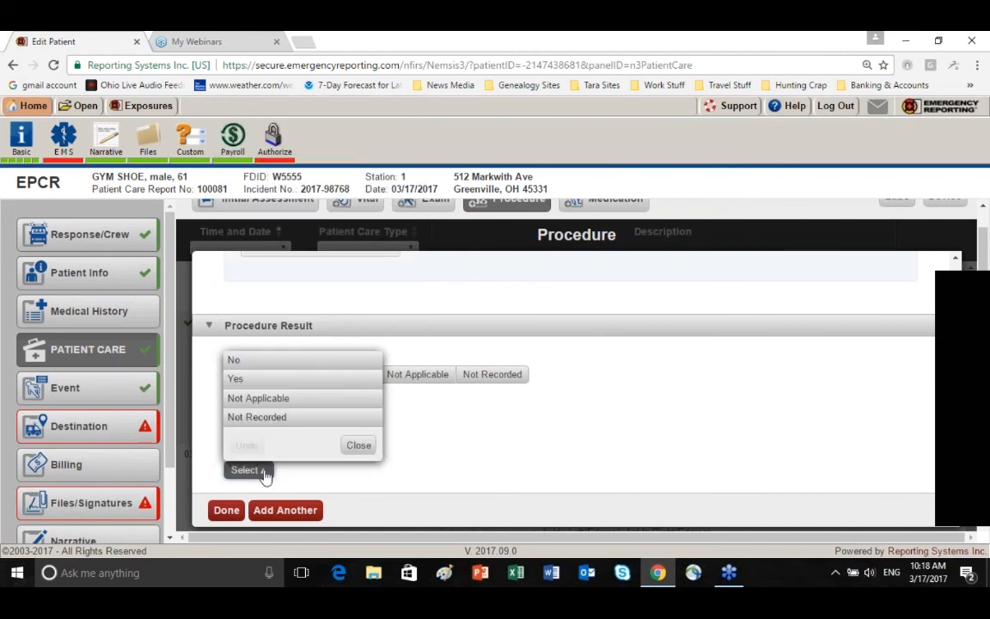
pyautogui.click(272, 380)
pyautogui.click(228, 512)
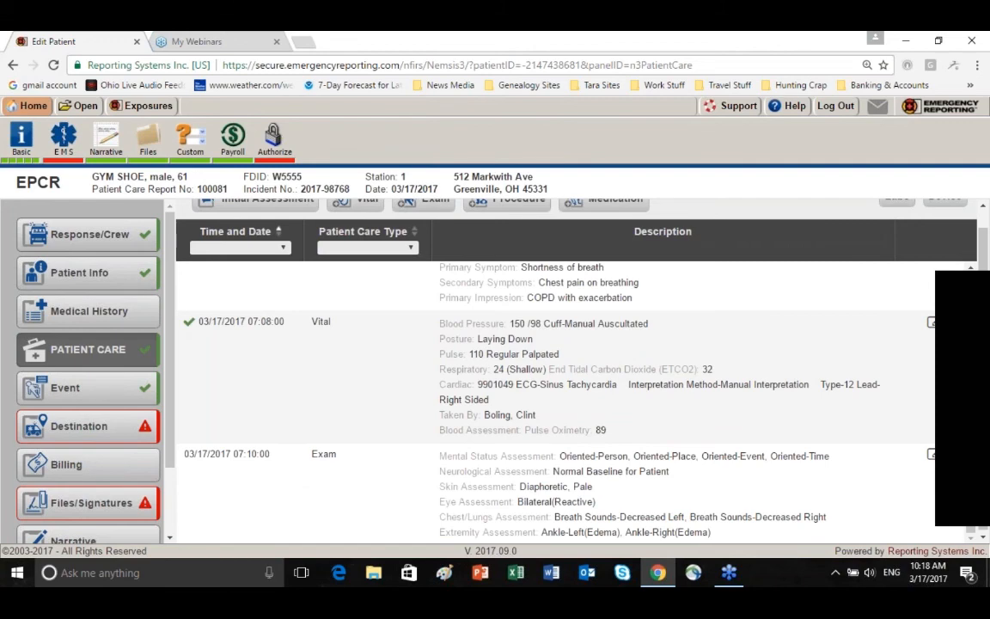
# Start a medication record marked as not administered prior to this unit's care, dated 03/17/2017 at 07:14:00
pyautogui.scroll(1, 305, 447)
pyautogui.scroll(-5, 305, 447)
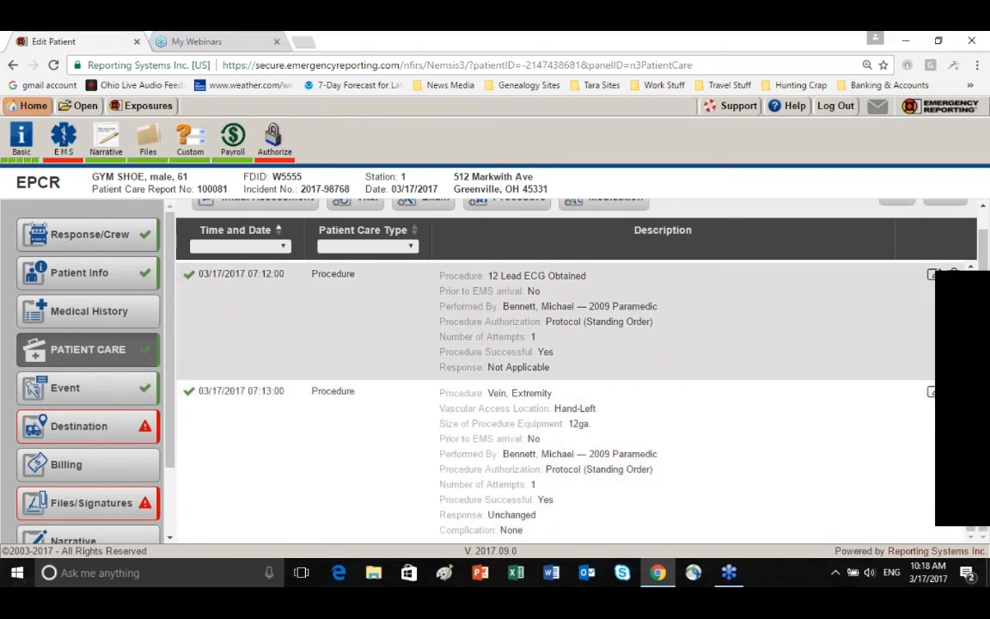
pyautogui.scroll(1, 436, 257)
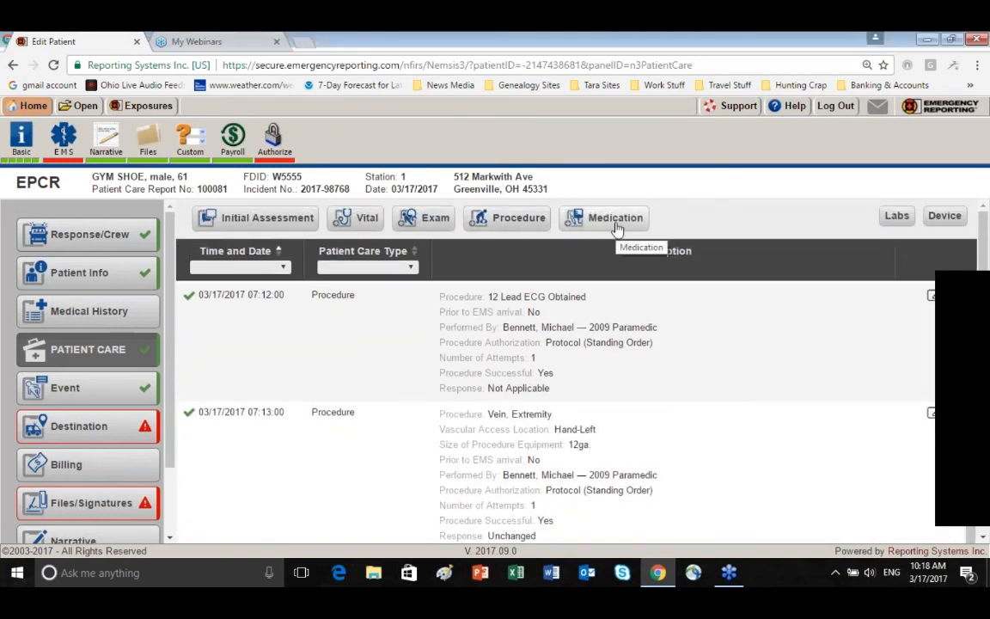
pyautogui.click(615, 220)
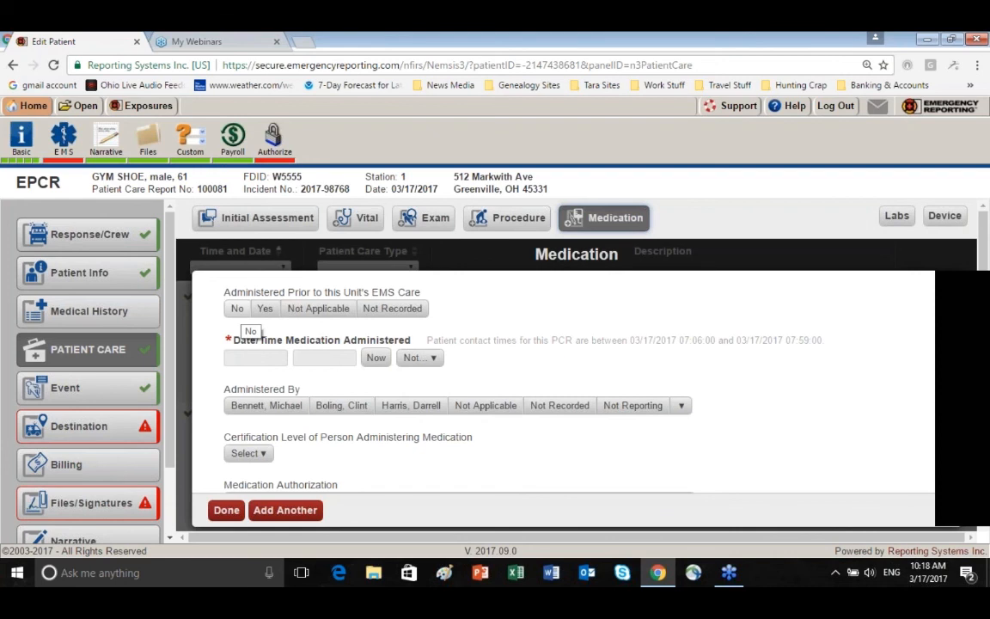
pyautogui.click(237, 308)
pyautogui.click(256, 357)
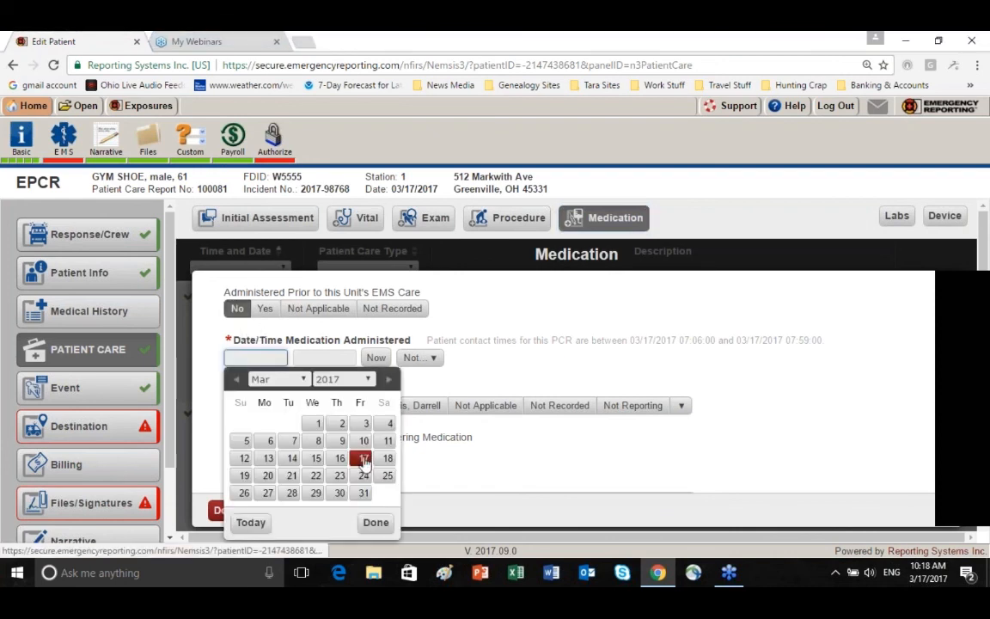
pyautogui.click(364, 458)
pyautogui.write('0')
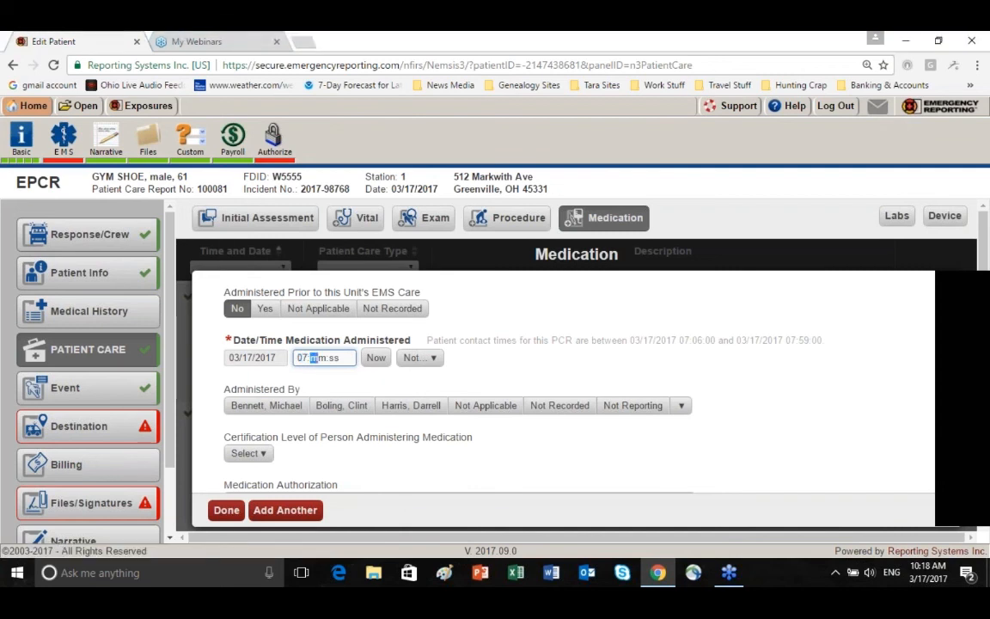
pyautogui.write('7:14:')
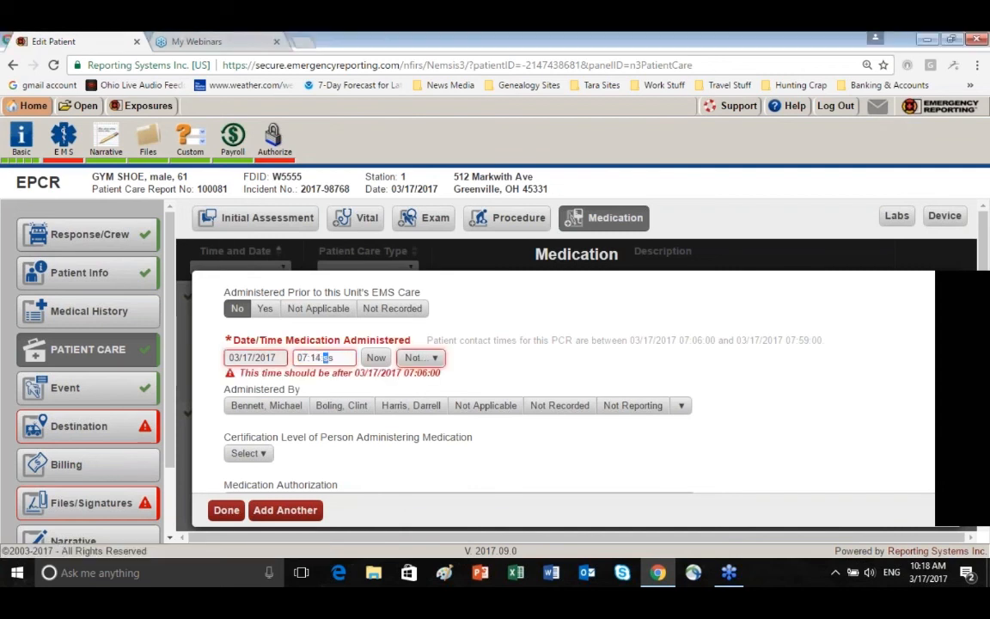
pyautogui.write('00')
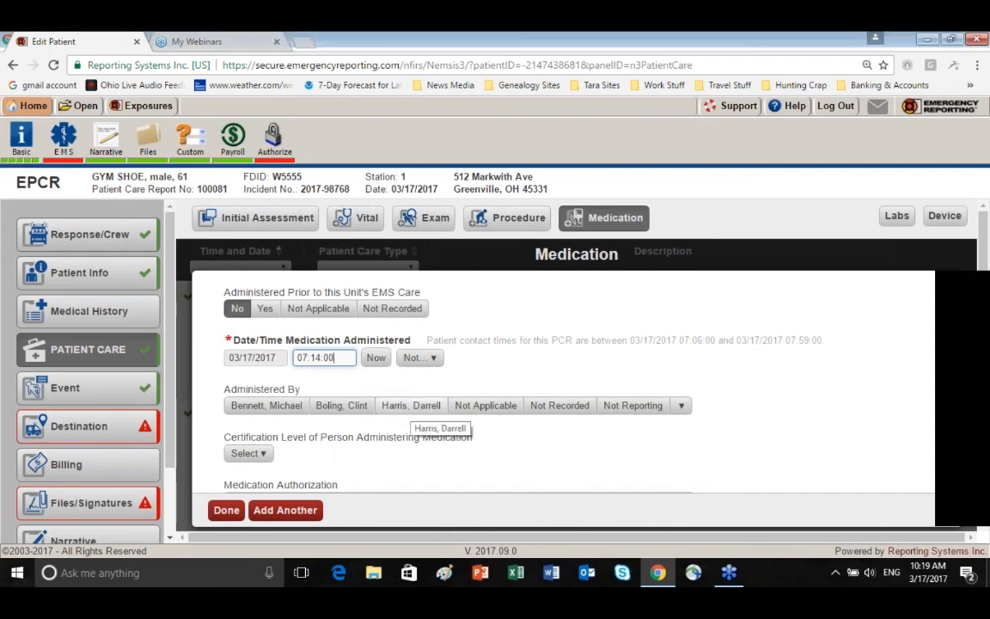
# Record the third listed crew member, the EMT, as administering the medication and authorize it by Protocol (Standing Order)
pyautogui.click(415, 411)
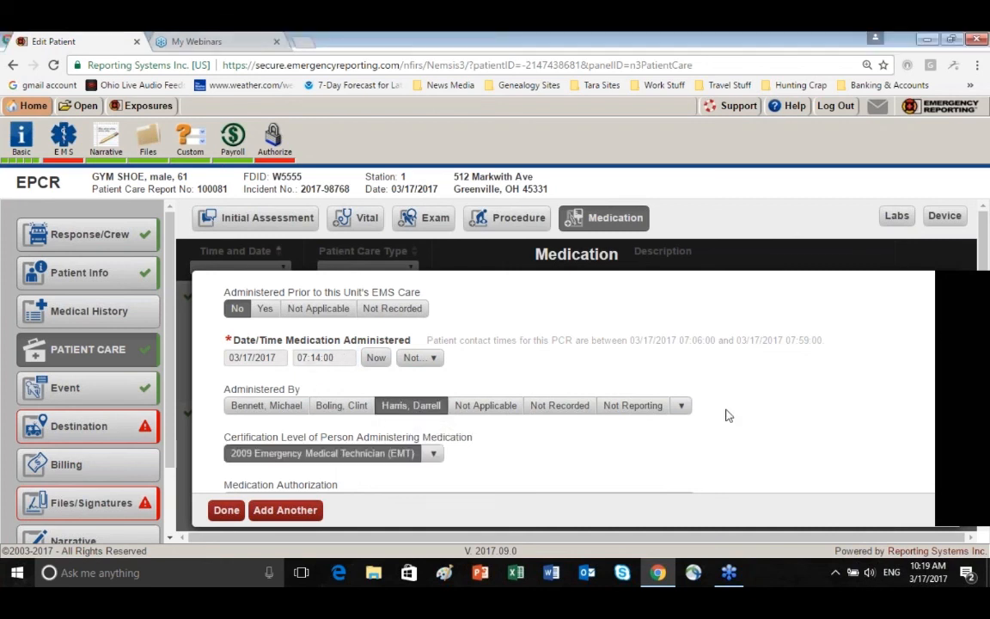
pyautogui.scroll(-1, 725, 418)
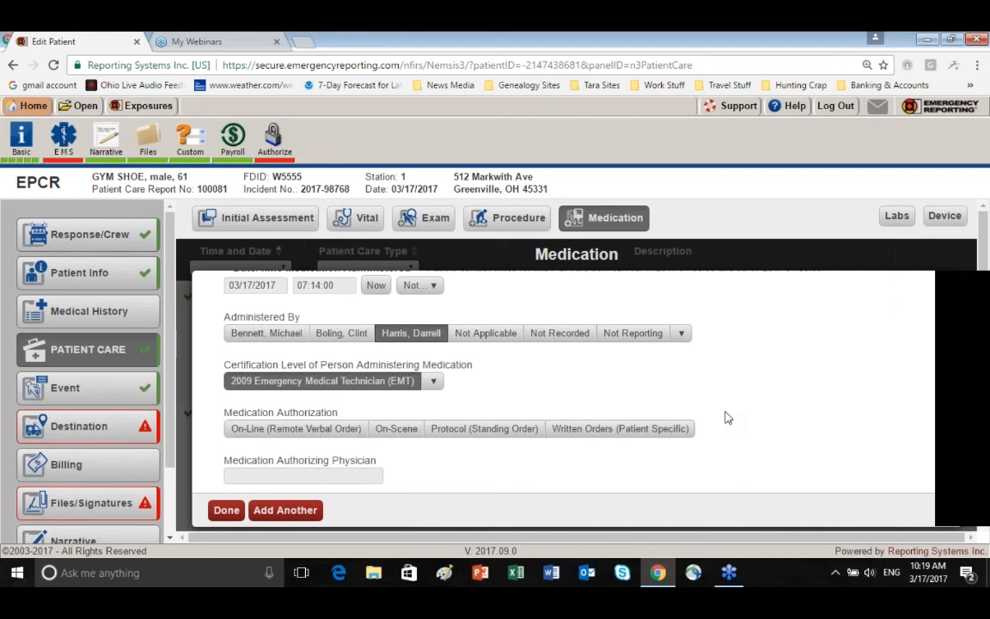
pyautogui.click(505, 436)
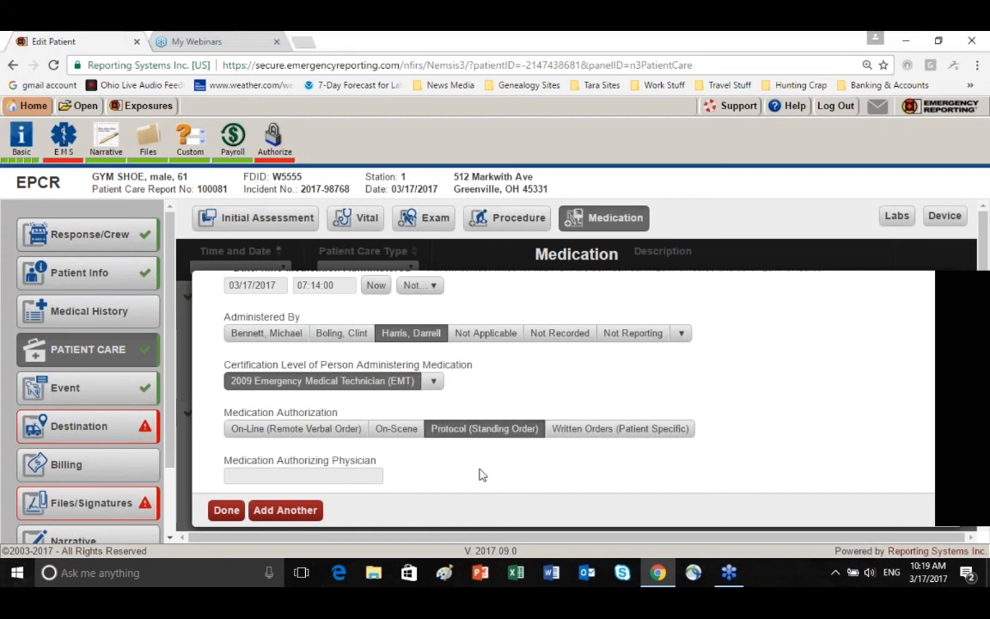
# Select Oxygen as the medication given and apply the frequent administration of 2 Liters Per Minute (LPM gas) Inhalation
pyautogui.scroll(-1, 479, 472)
pyautogui.scroll(-2, 481, 473)
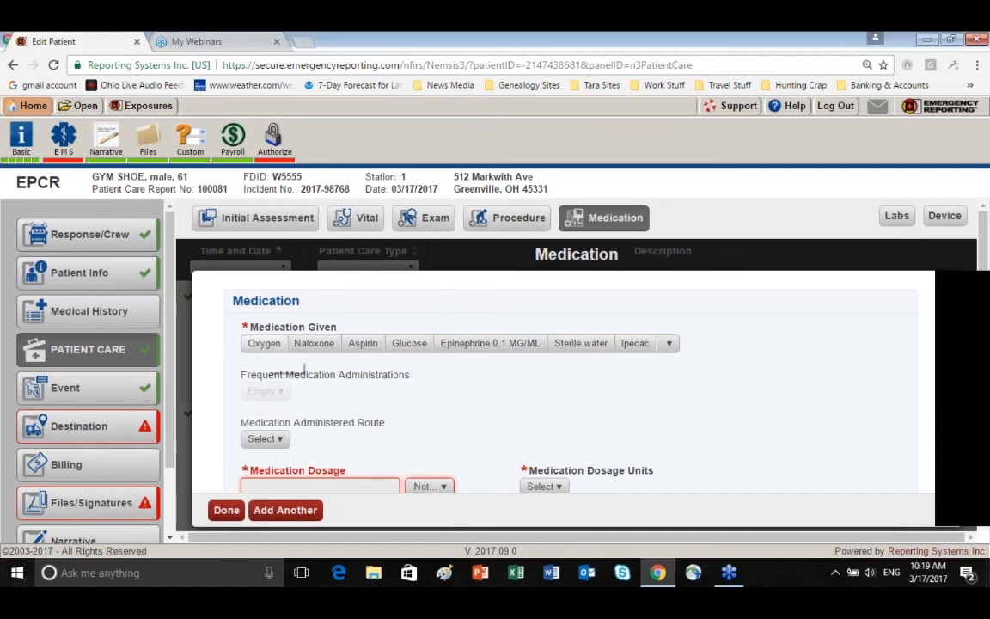
pyautogui.click(264, 343)
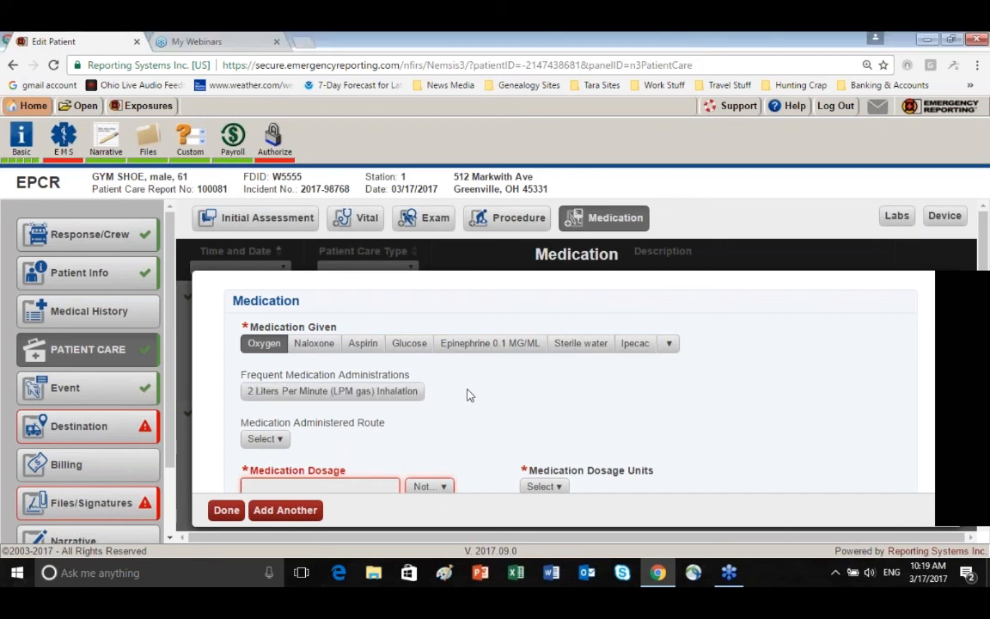
pyautogui.scroll(-1, 494, 379)
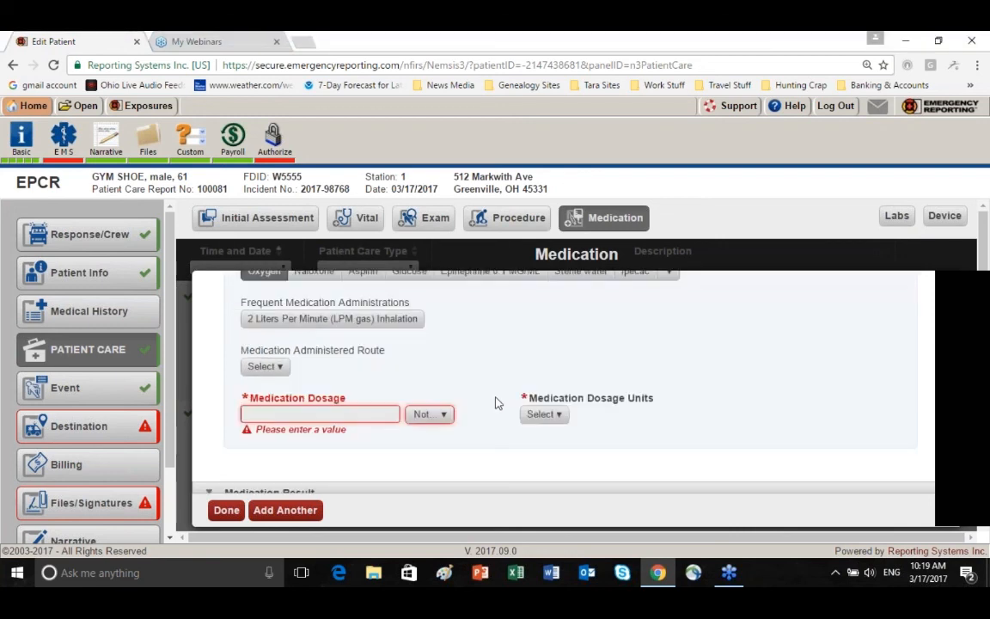
pyautogui.scroll(1, 494, 371)
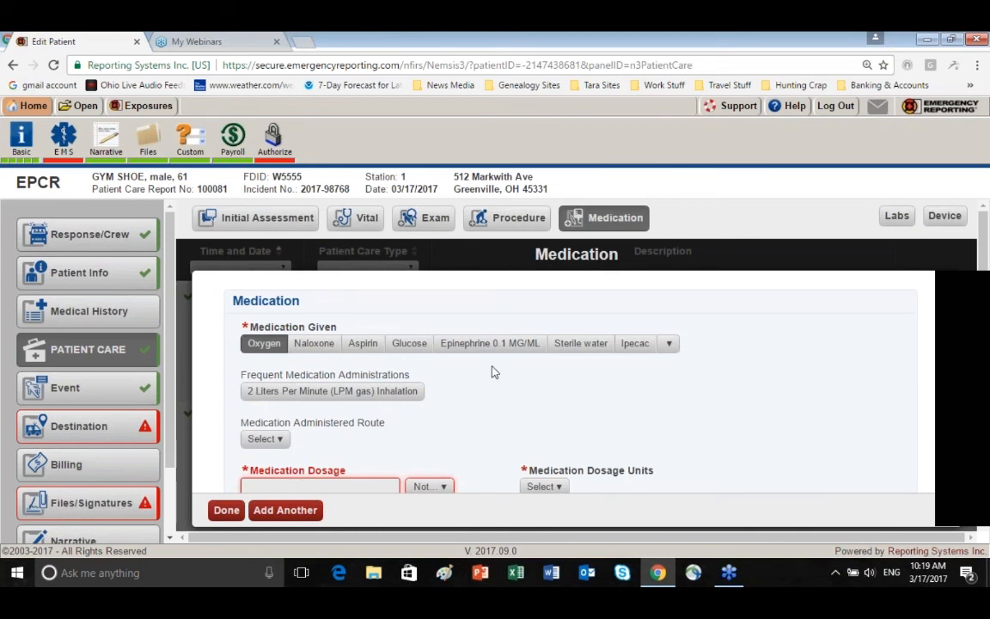
pyautogui.click(324, 394)
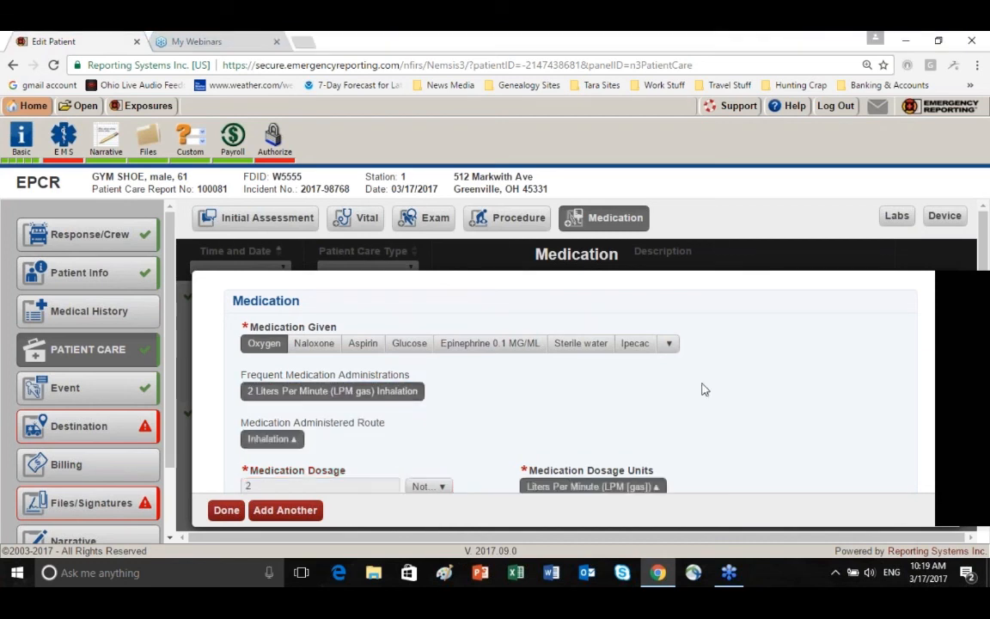
pyautogui.scroll(-1, 710, 391)
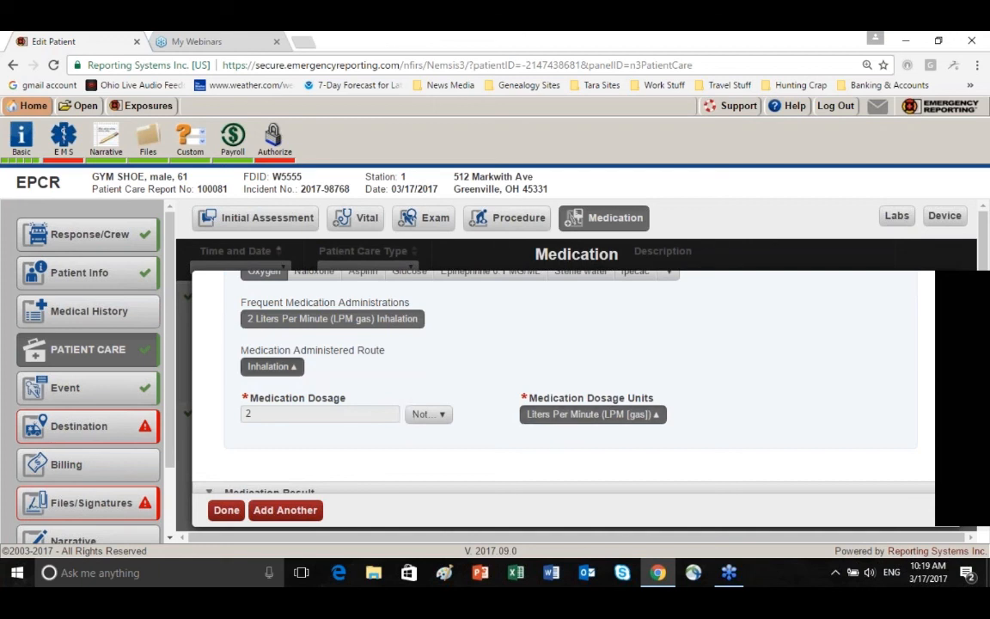
# Record the oxygen response as Improved with a medication complication of None, and save the record while adding another medication
pyautogui.scroll(-3, 483, 457)
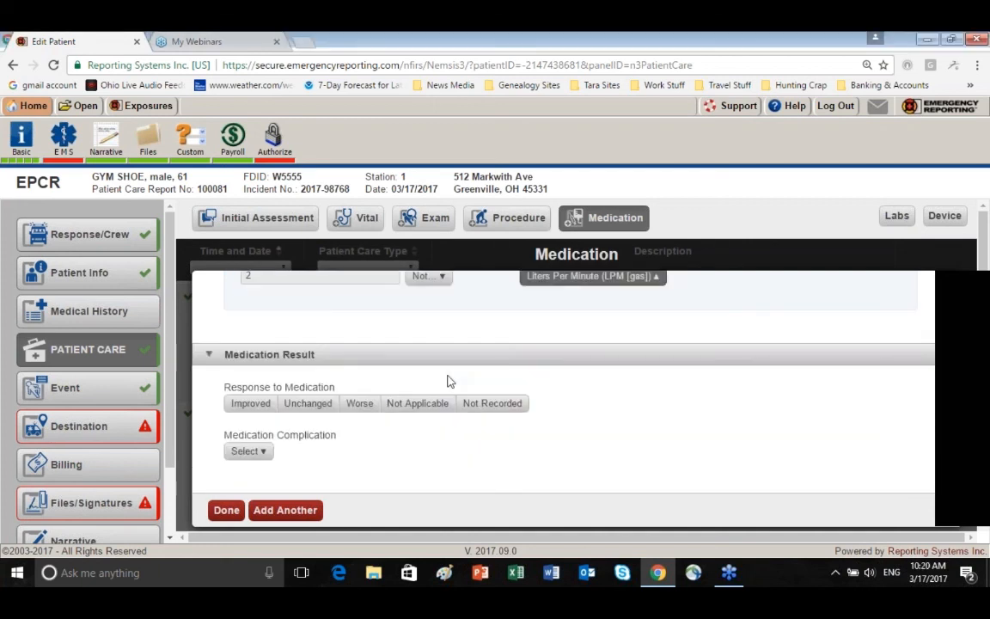
pyautogui.click(250, 403)
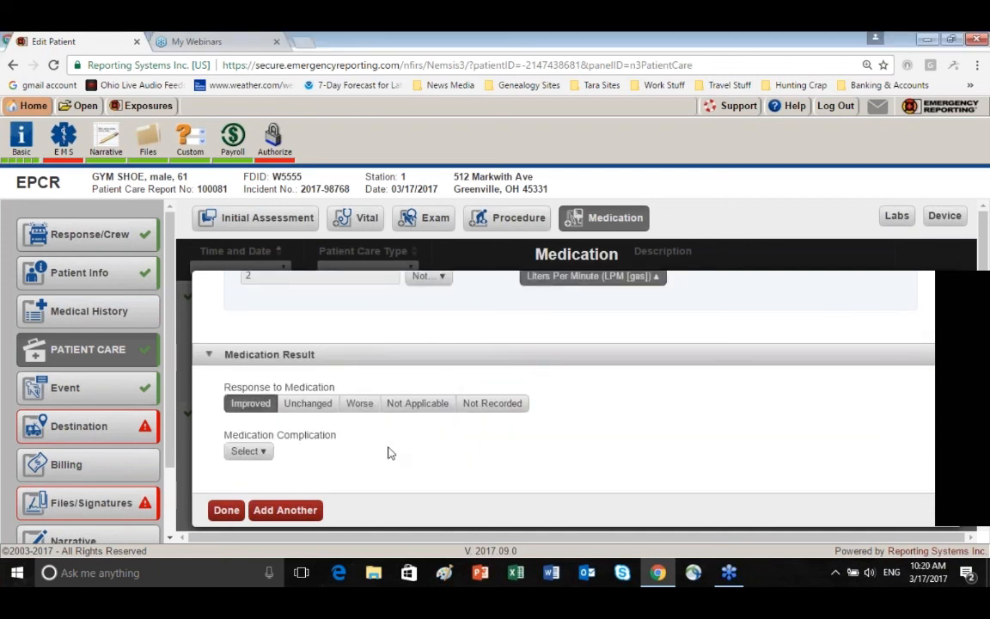
pyautogui.scroll(-1, 389, 453)
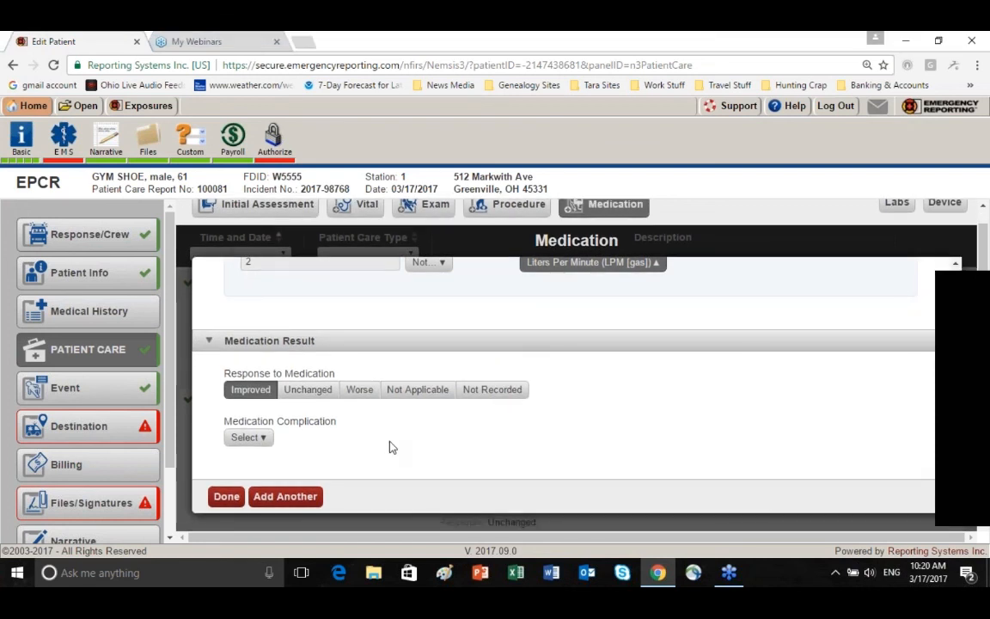
pyautogui.click(255, 439)
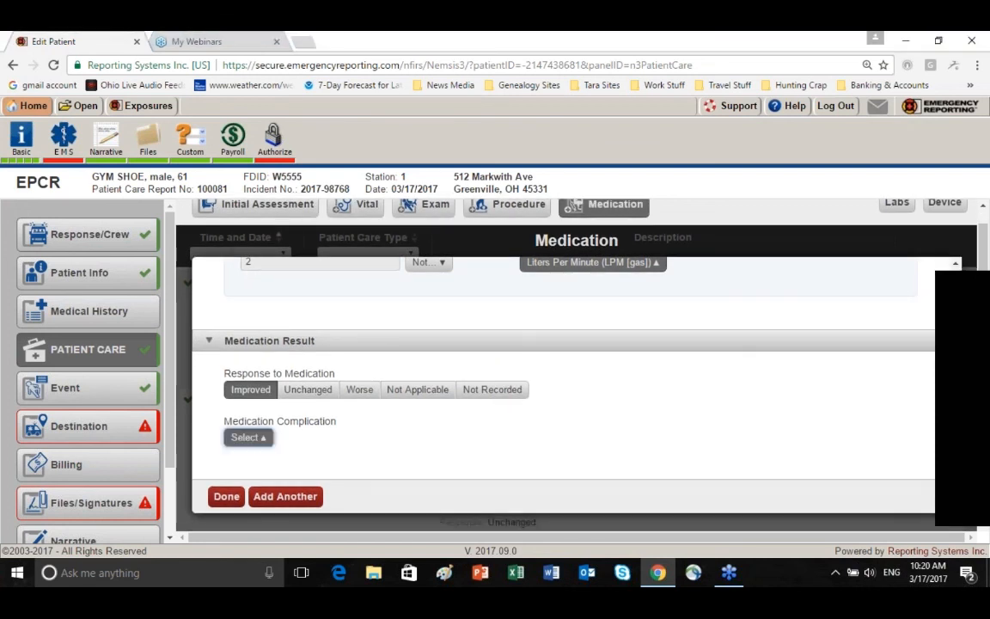
pyautogui.write('no')
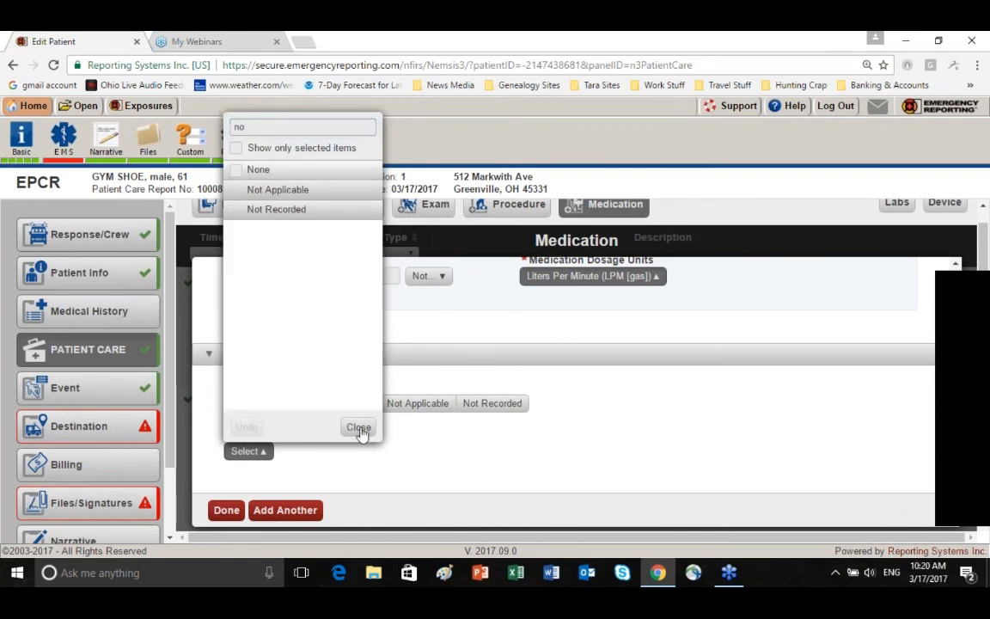
pyautogui.click(239, 171)
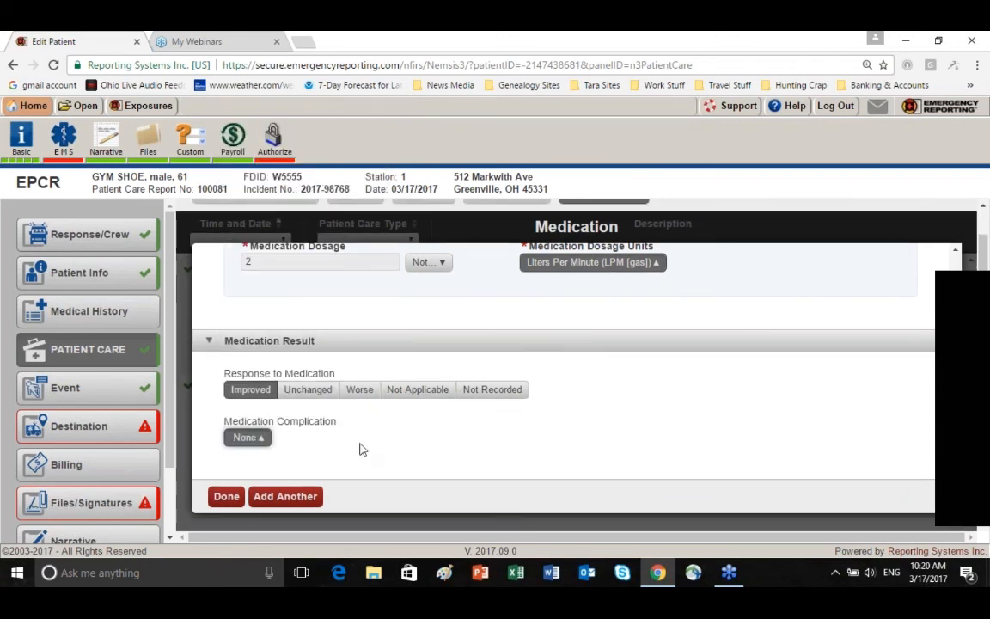
pyautogui.scroll(1, 434, 449)
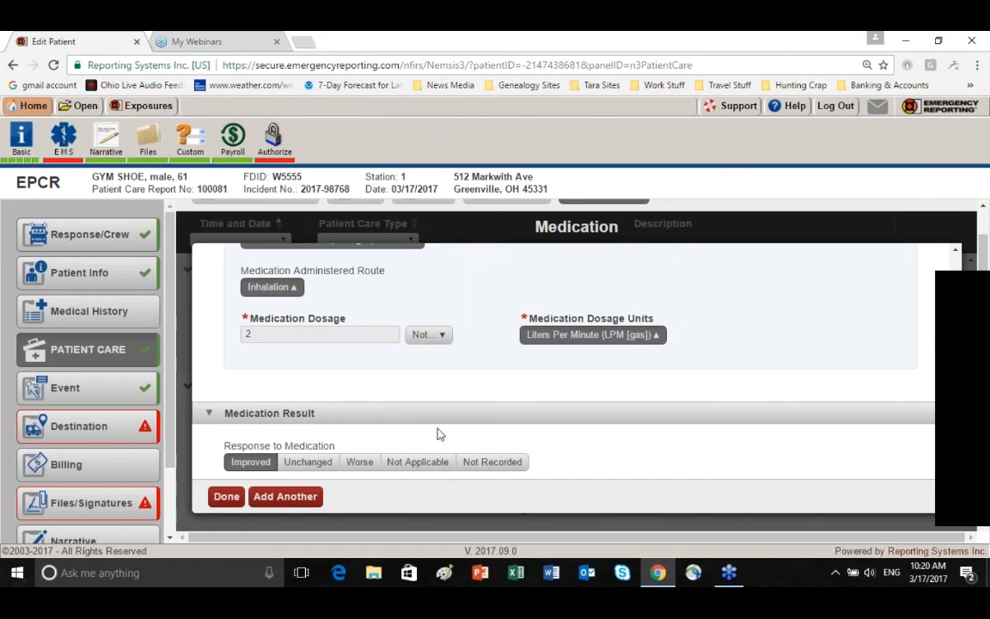
pyautogui.scroll(-1, 285, 496)
pyautogui.click(286, 496)
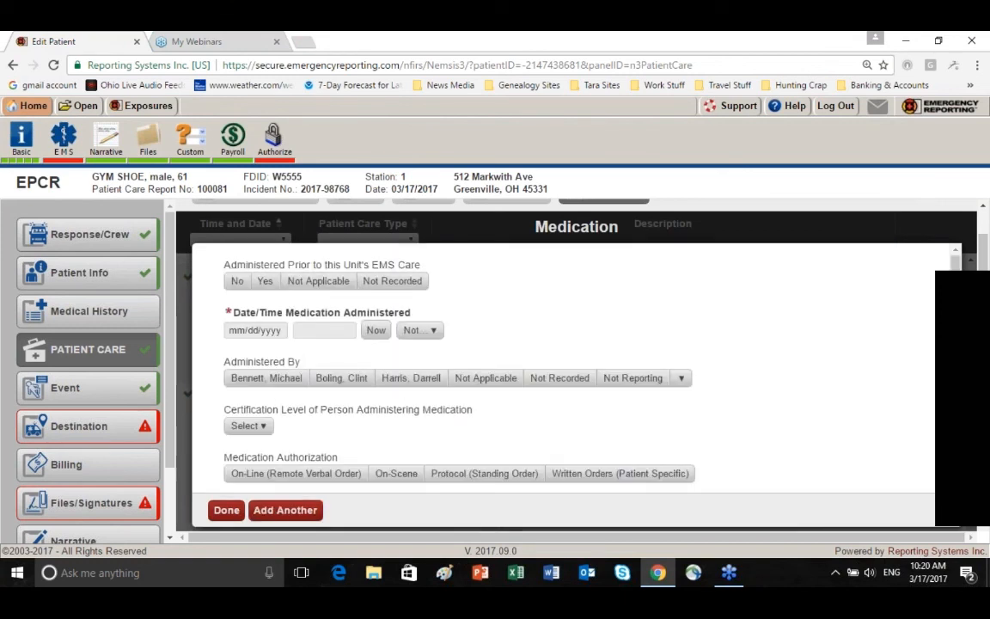
# Mark the new medication as not administered prior to this unit's care, dated 03/17/2017 at 07:14:00
pyautogui.click(237, 281)
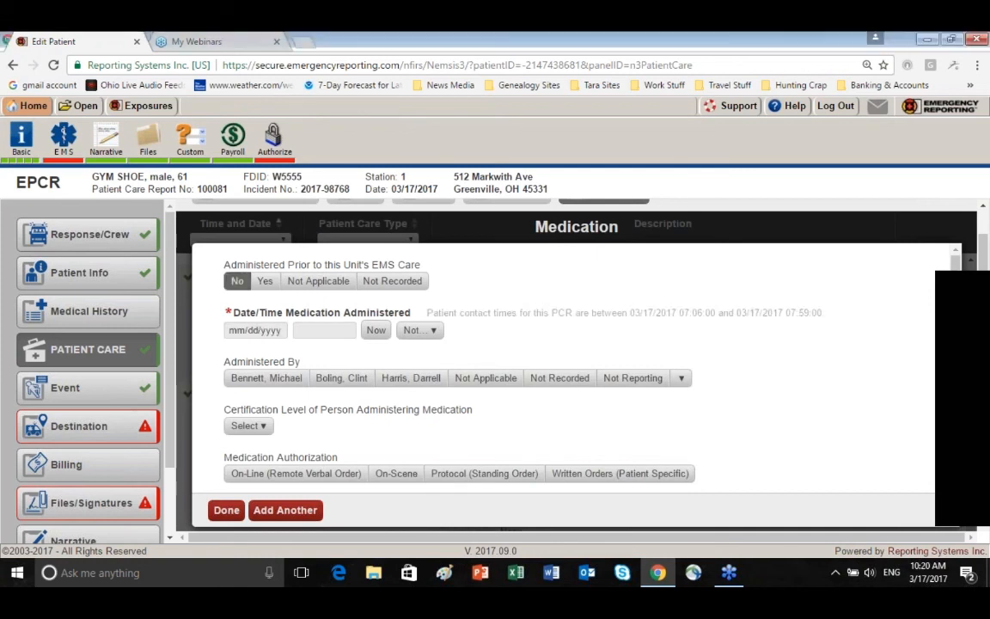
pyautogui.click(255, 330)
pyautogui.click(364, 431)
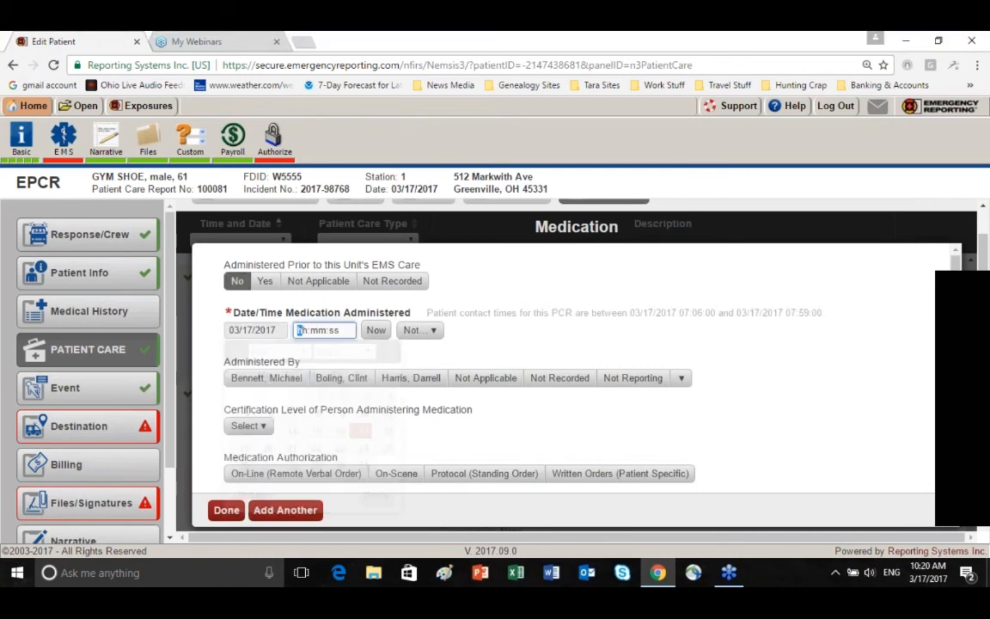
pyautogui.write('07:1')
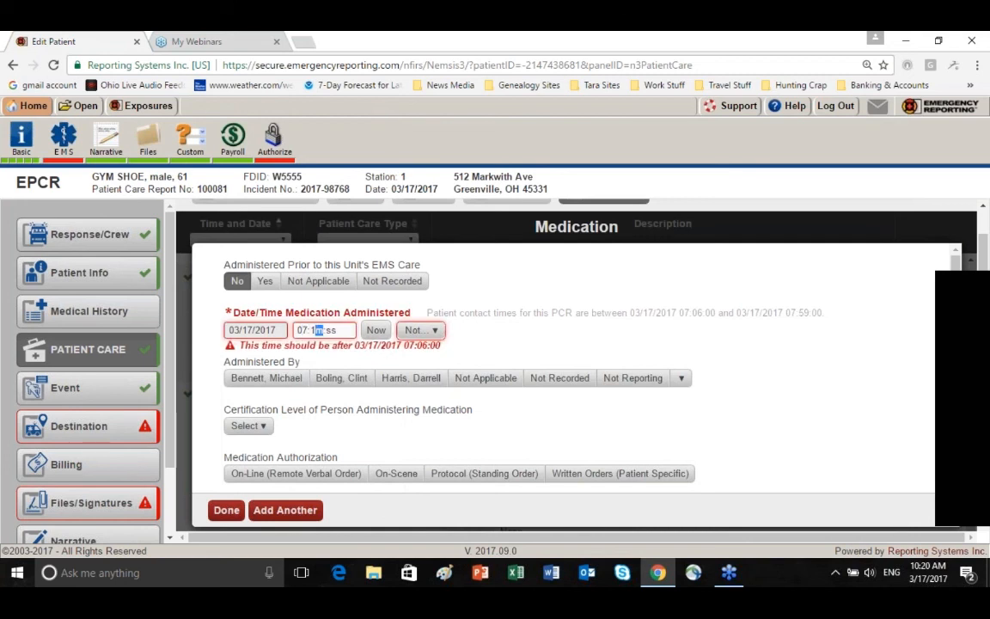
pyautogui.write('4:00')
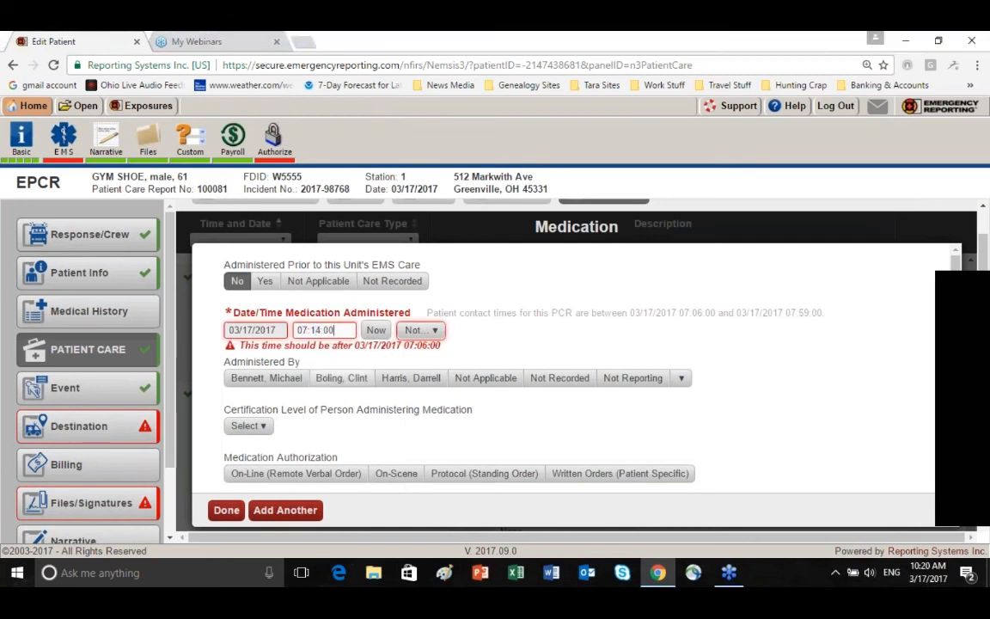
# Record the second listed crew member, the 2009 Paramedic, as administering the medication and authorize it by Protocol (Standing Order)
pyautogui.click(341, 378)
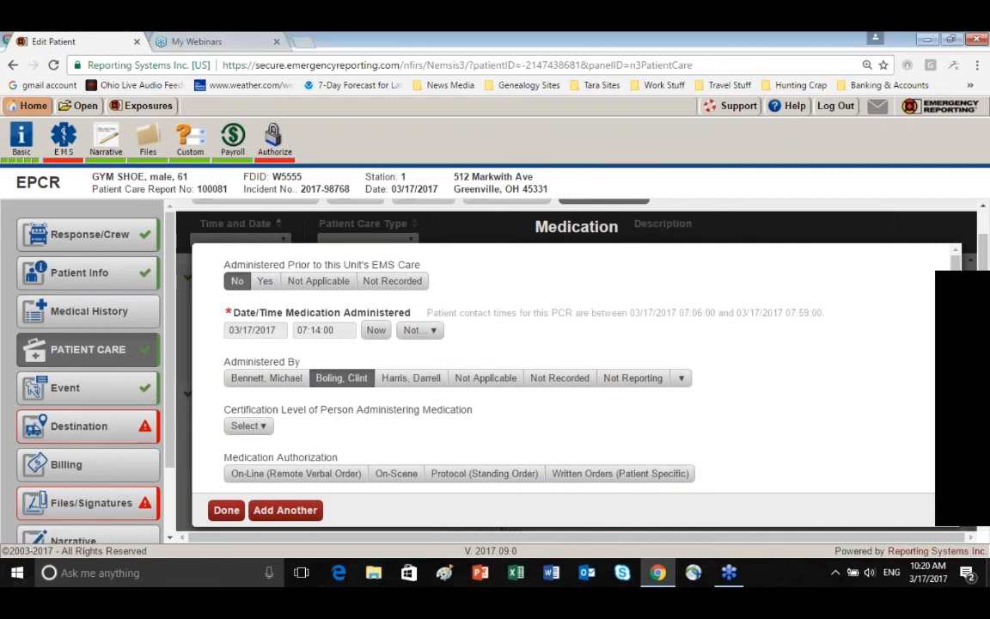
pyautogui.click(249, 427)
pyautogui.scroll(-1, 550, 370)
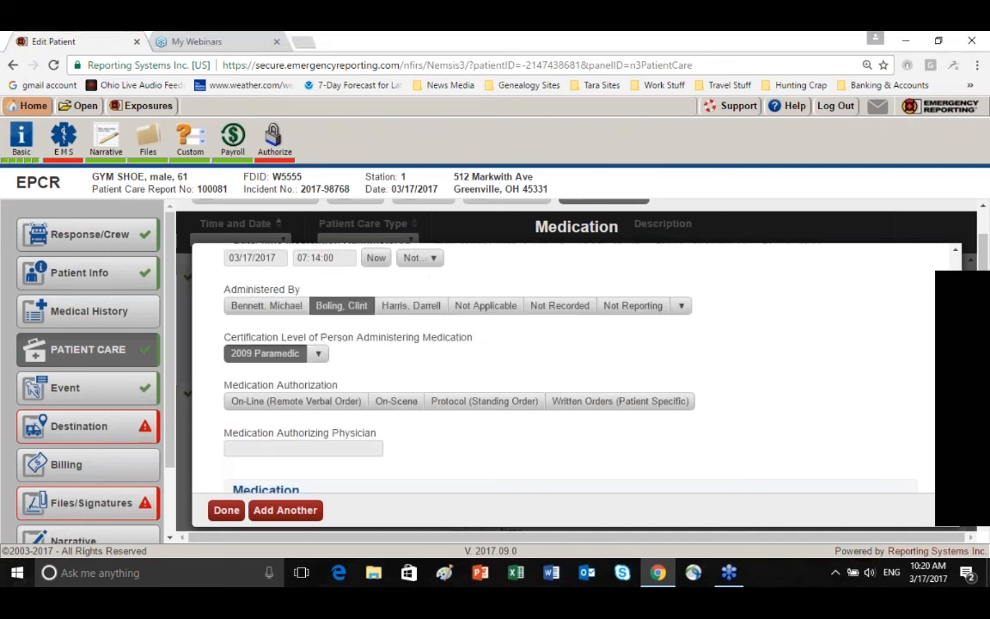
pyautogui.click(483, 401)
# Select Albuterol as the medication given and apply the frequent administration of 2.5 Milligrams (mg) Inhalation
pyautogui.scroll(-3, 484, 400)
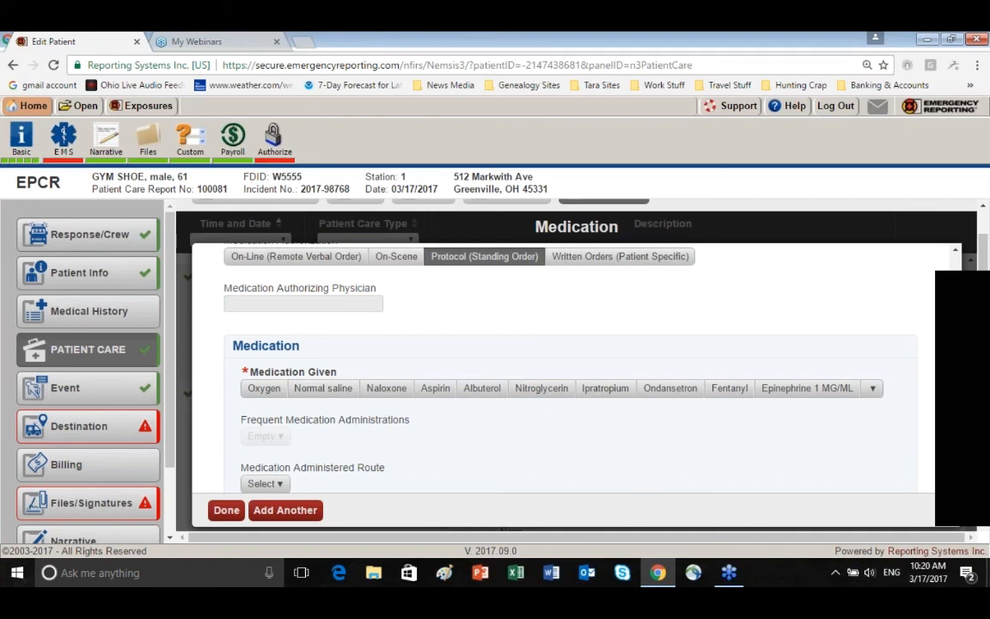
pyautogui.click(872, 390)
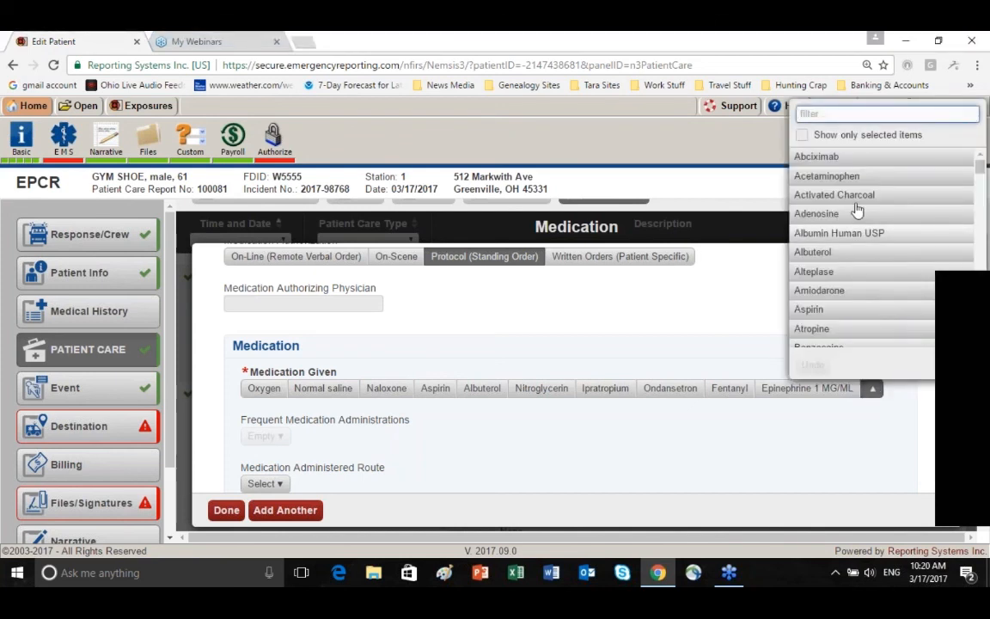
pyautogui.scroll(-2, 857, 211)
pyautogui.scroll(-2, 857, 211)
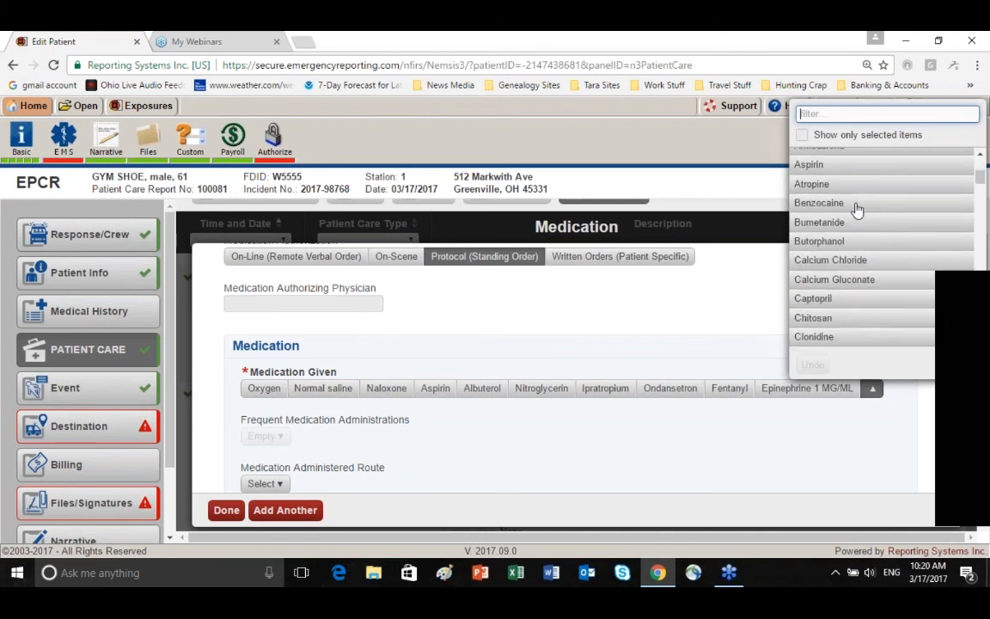
pyautogui.scroll(-10, 857, 209)
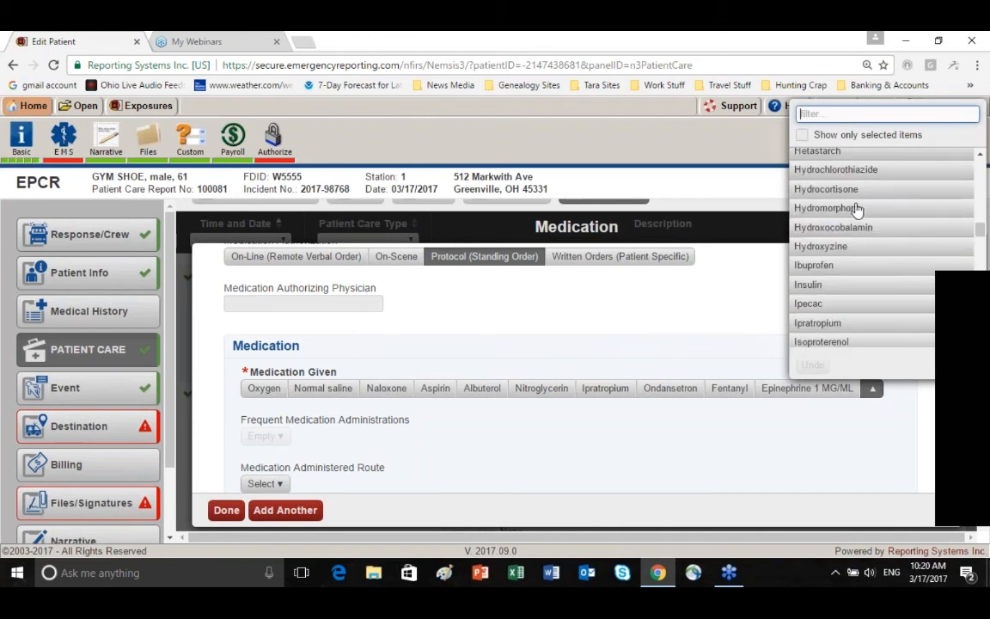
pyautogui.scroll(-15, 856, 209)
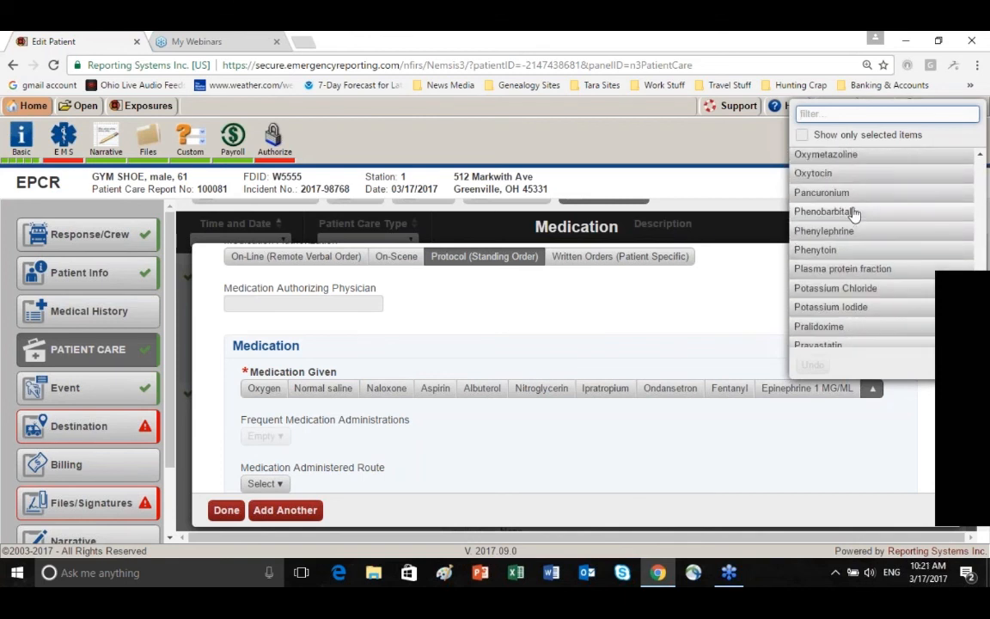
pyautogui.scroll(20, 854, 212)
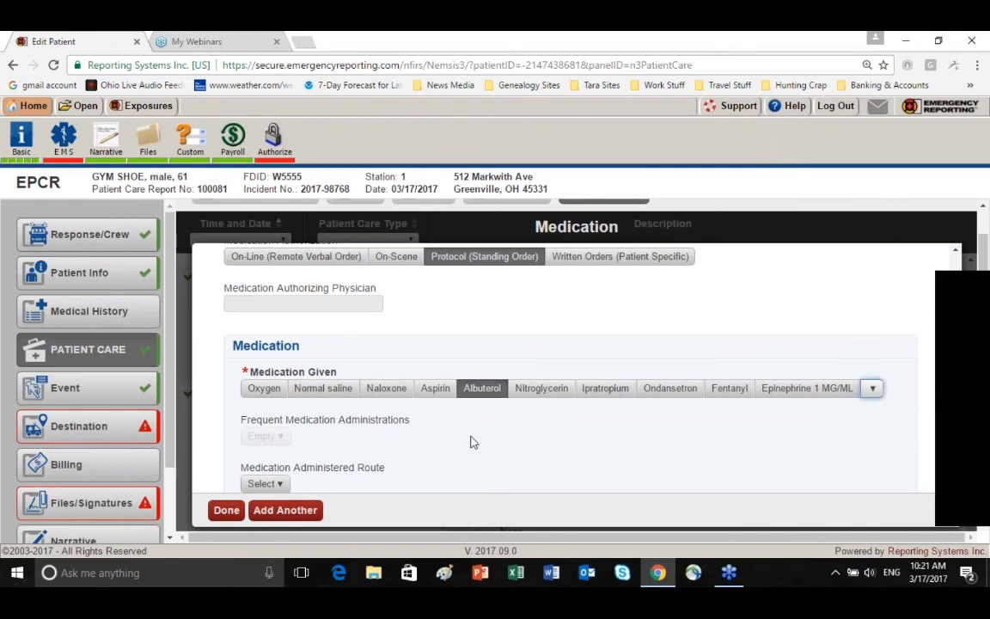
pyautogui.scroll(-1, 470, 442)
pyautogui.scroll(-2, 470, 430)
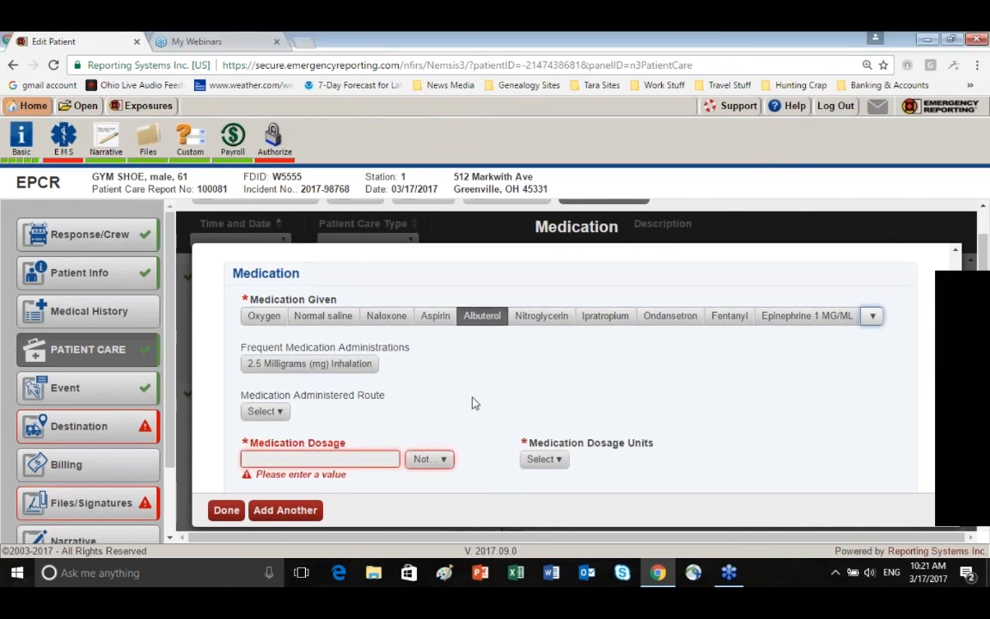
pyautogui.click(307, 365)
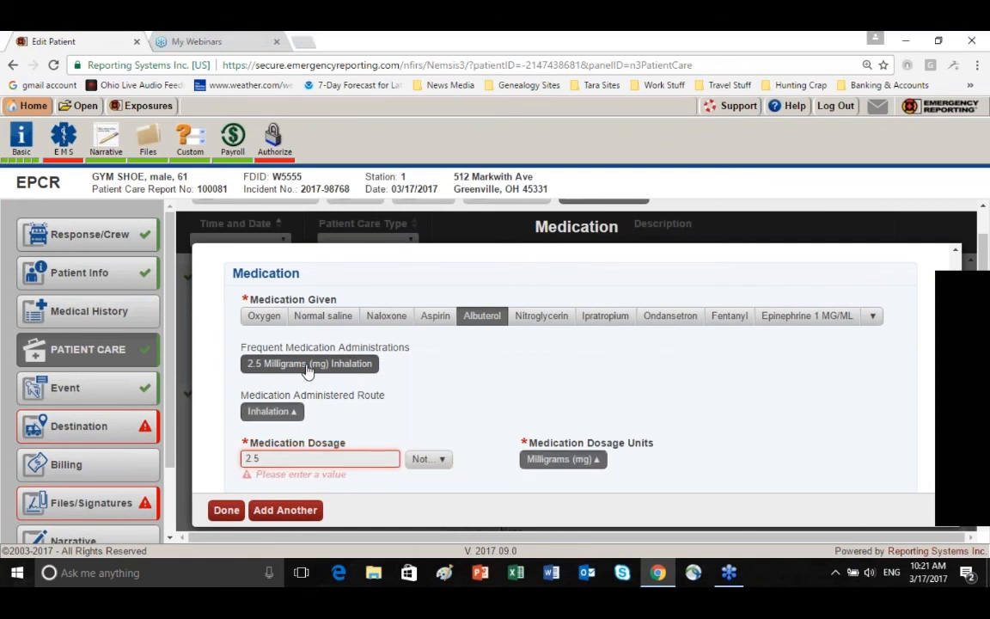
# Record the albuterol response as Improved with a medication complication of None, and save the medication record
pyautogui.scroll(-3, 262, 428)
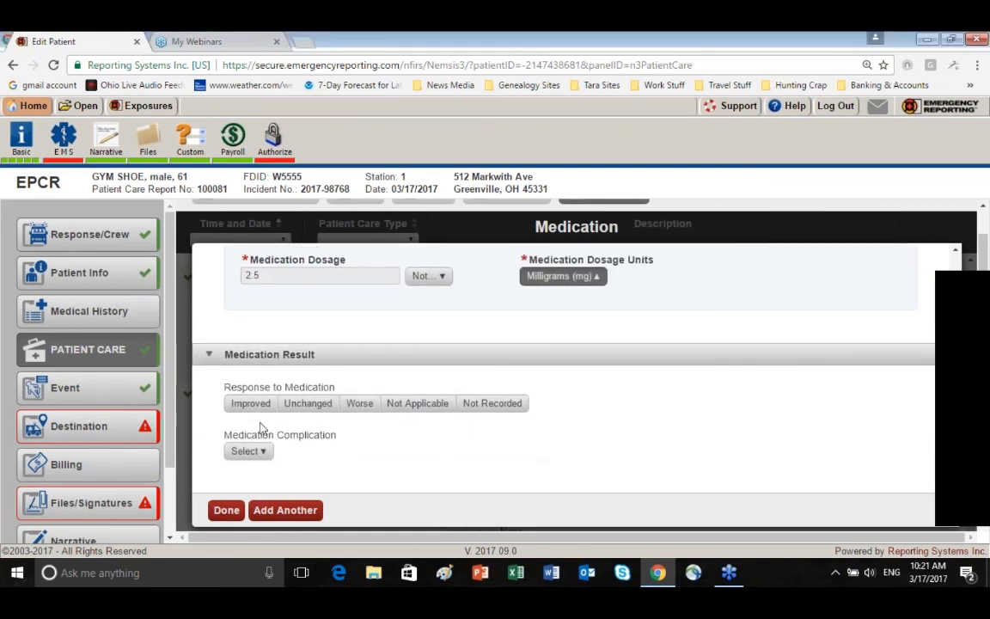
pyautogui.click(250, 403)
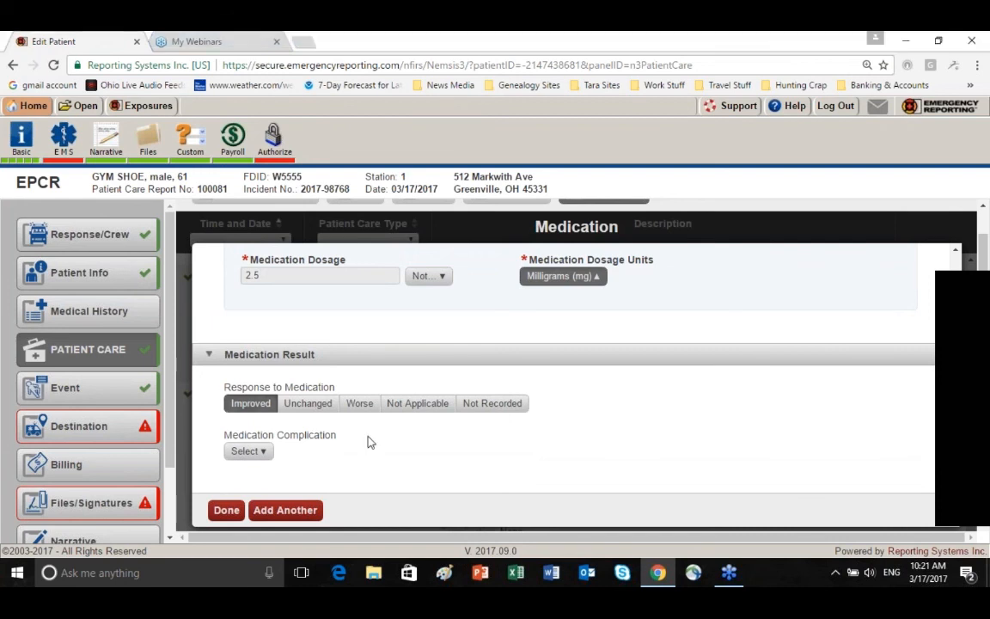
pyautogui.scroll(-1, 370, 442)
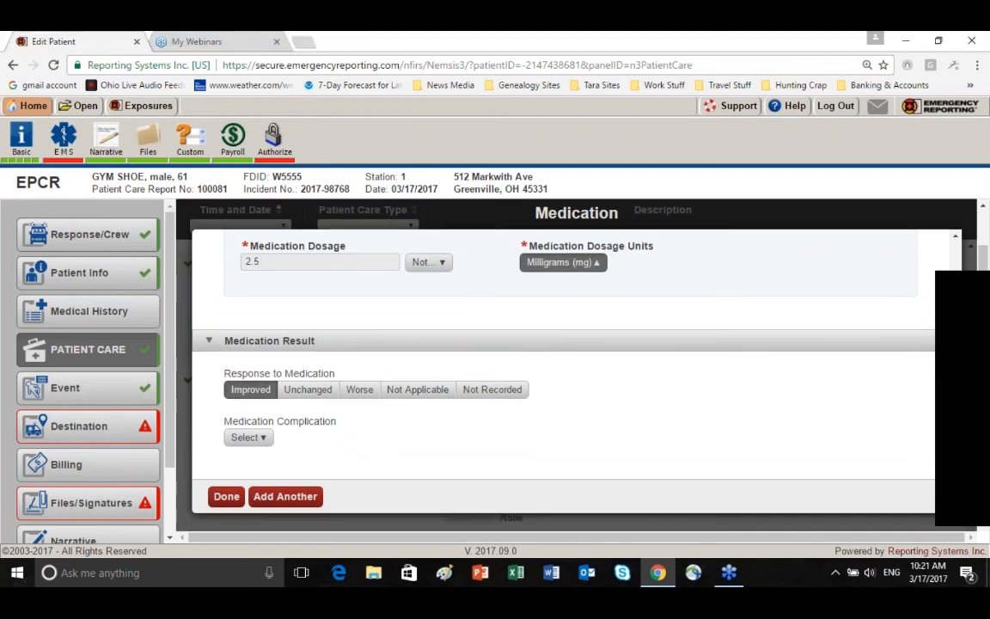
pyautogui.click(258, 439)
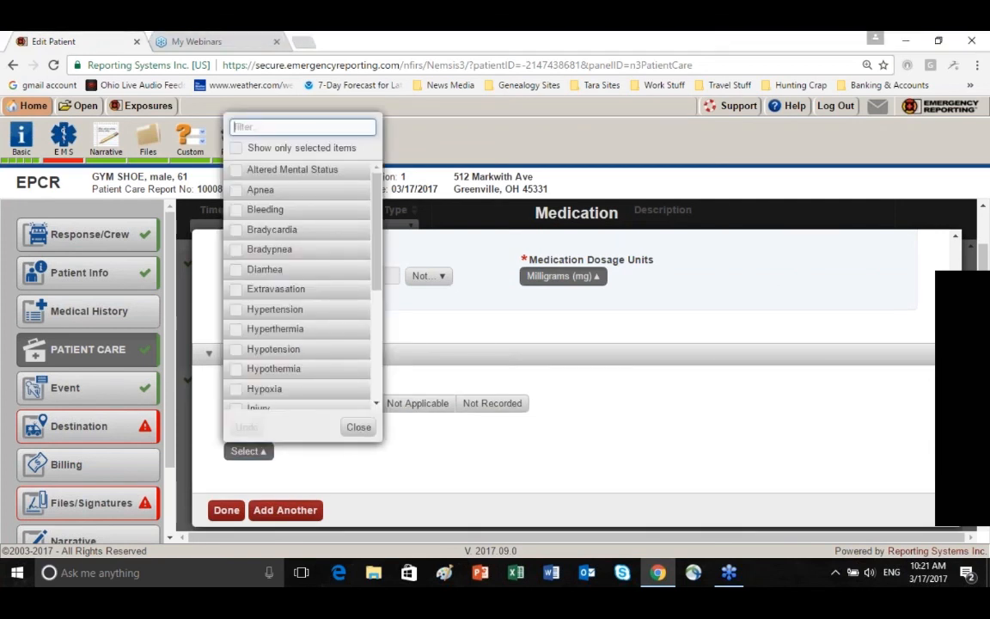
pyautogui.write('no')
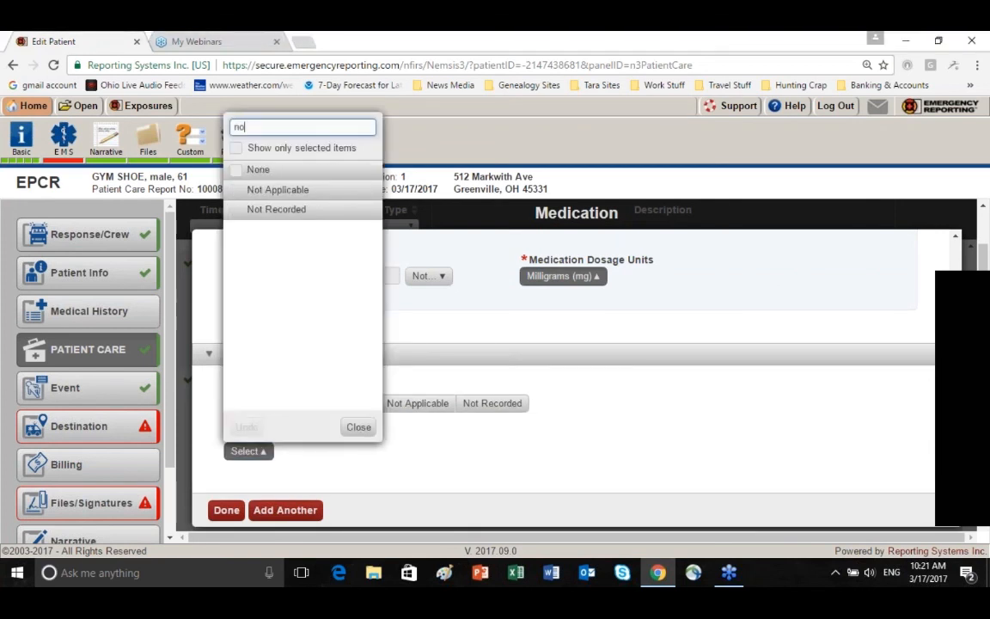
pyautogui.click(258, 170)
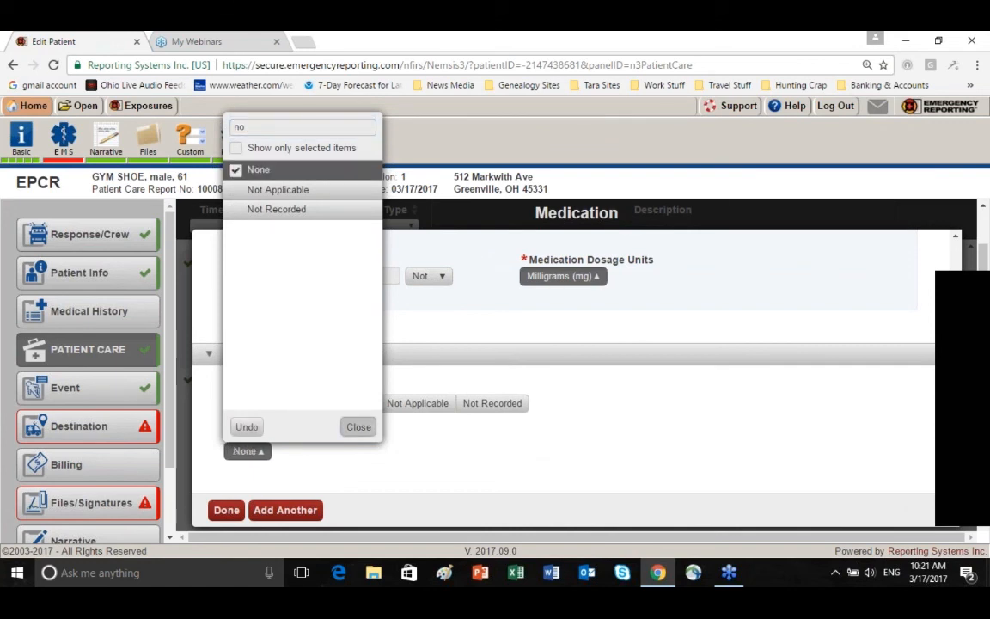
pyautogui.click(359, 427)
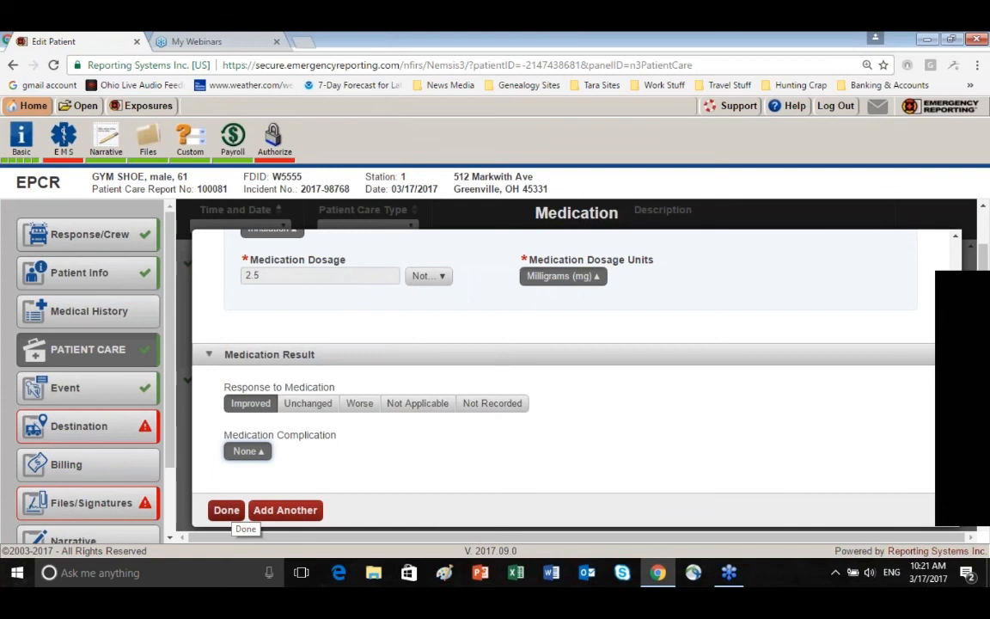
pyautogui.click(228, 513)
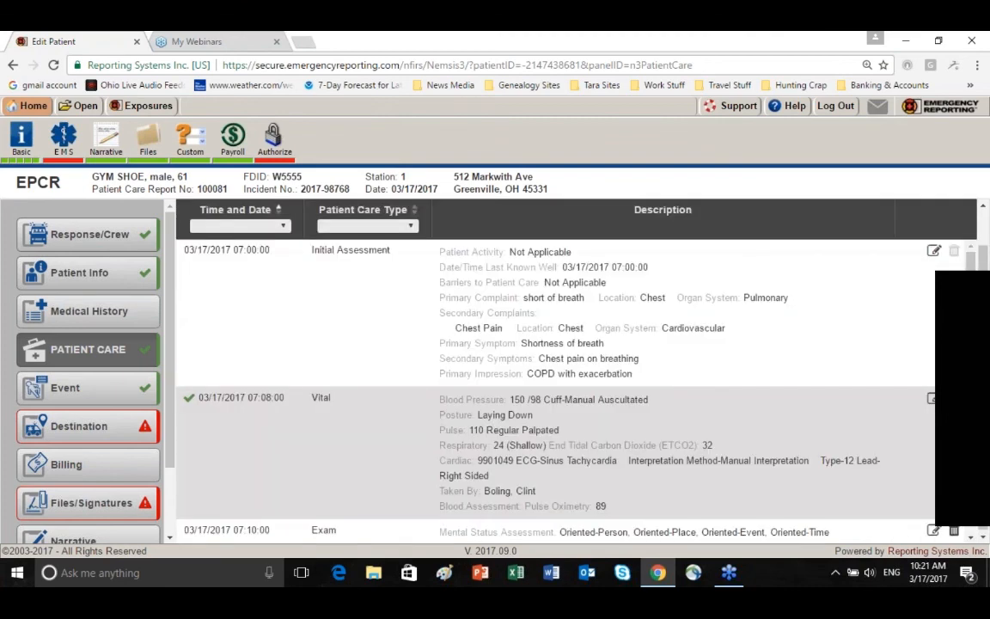
# Add the General-IV Access protocol to the event details with the age category General
pyautogui.scroll(-10, 419, 420)
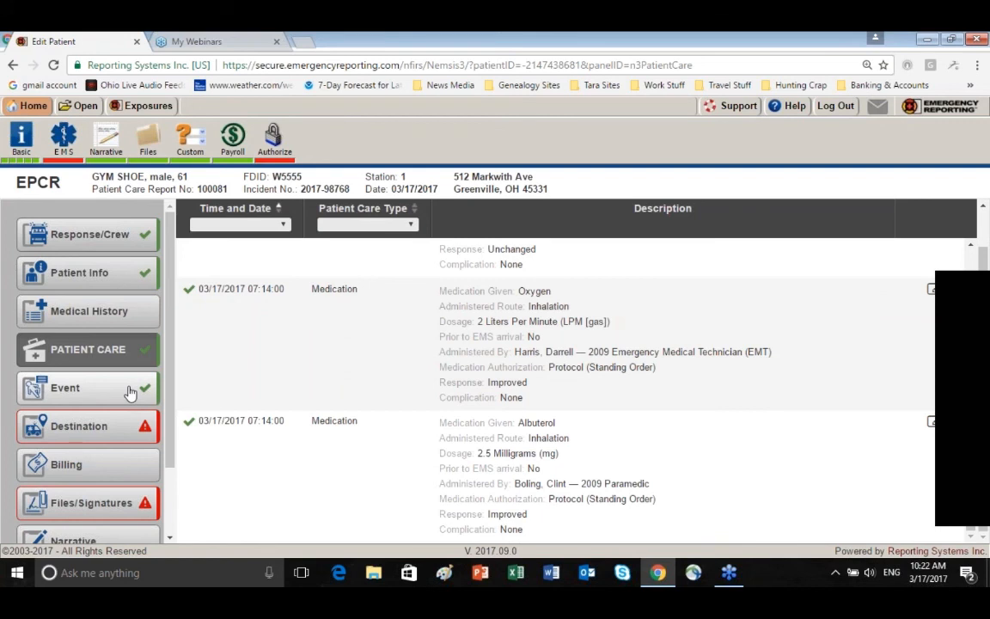
pyautogui.click(129, 392)
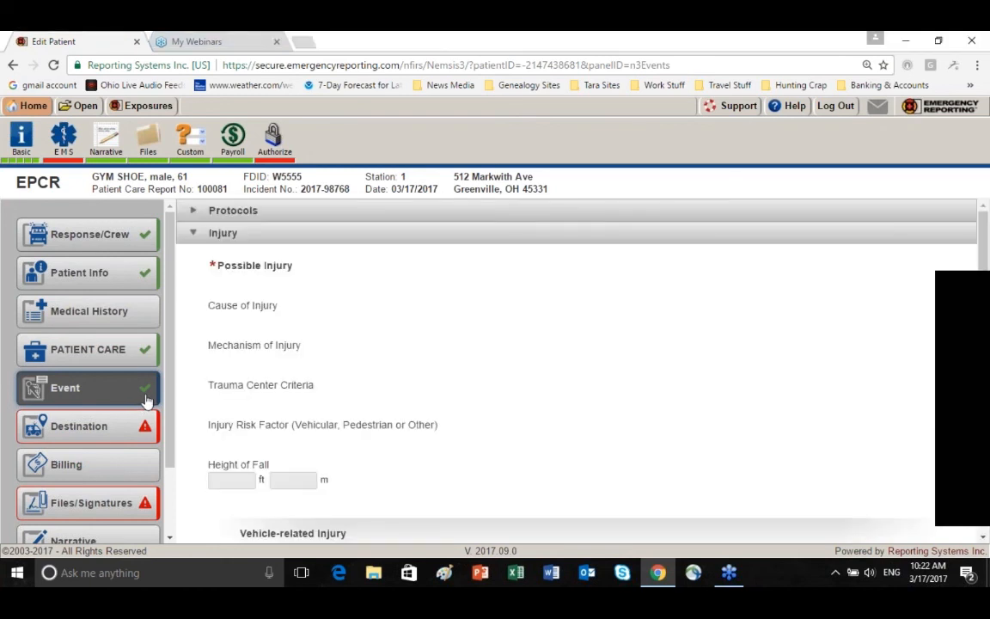
pyautogui.click(195, 214)
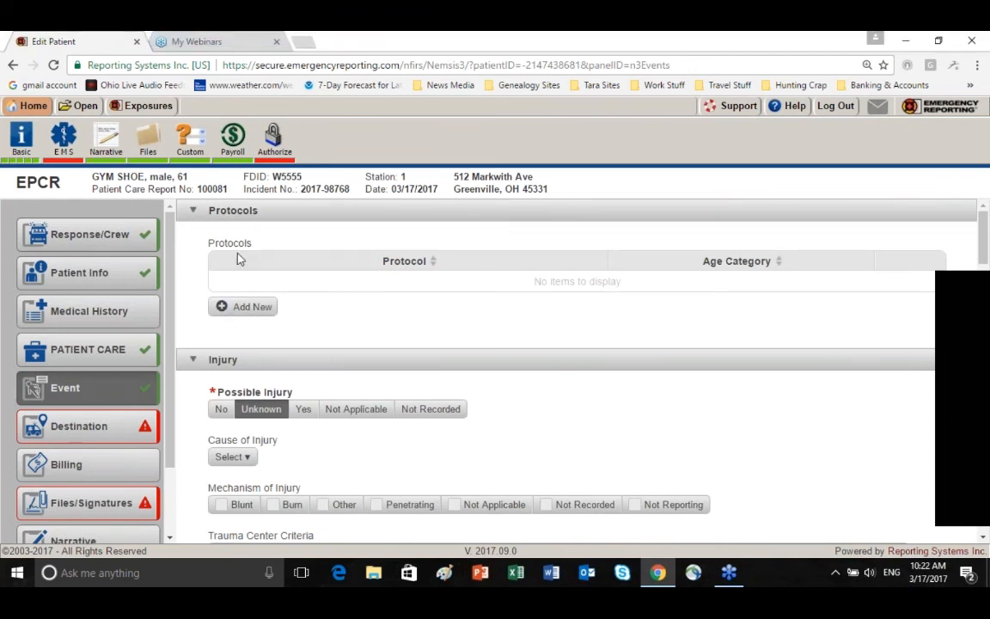
pyautogui.click(252, 306)
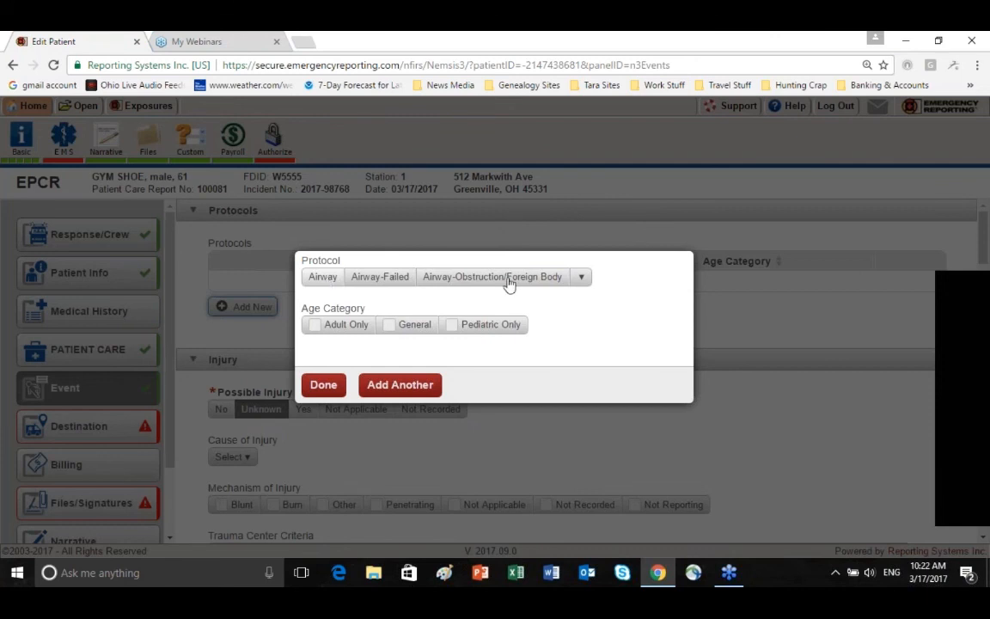
pyautogui.click(583, 280)
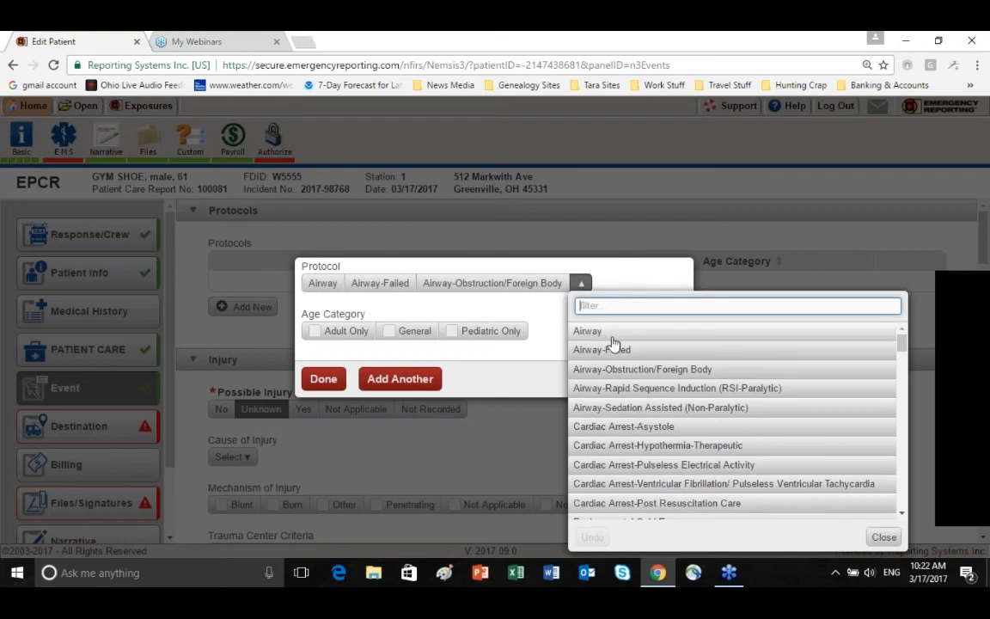
pyautogui.scroll(-1, 613, 342)
pyautogui.scroll(-3, 613, 342)
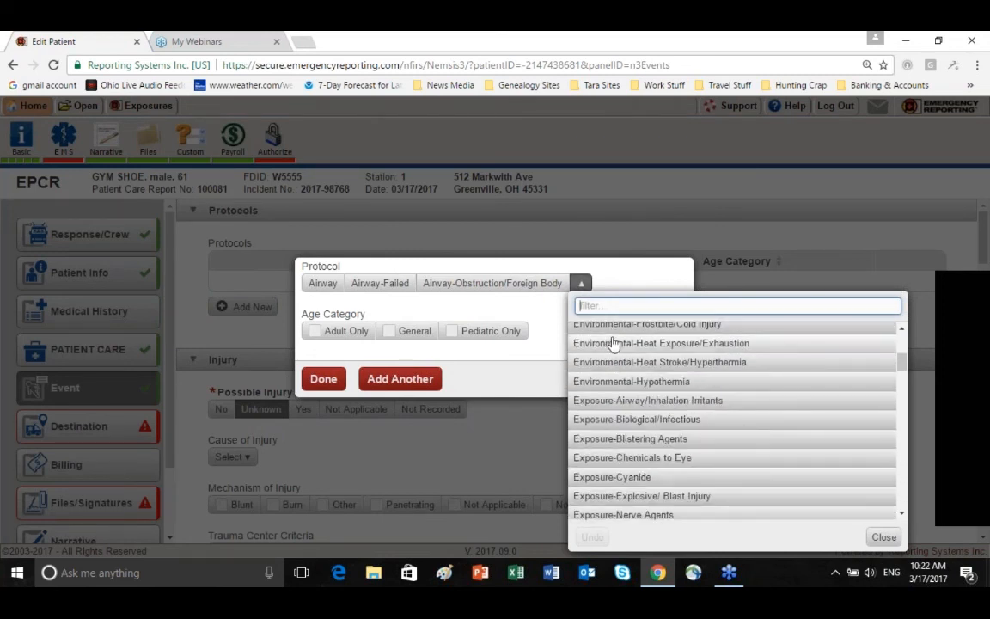
pyautogui.scroll(-1, 613, 342)
pyautogui.scroll(-1, 613, 342)
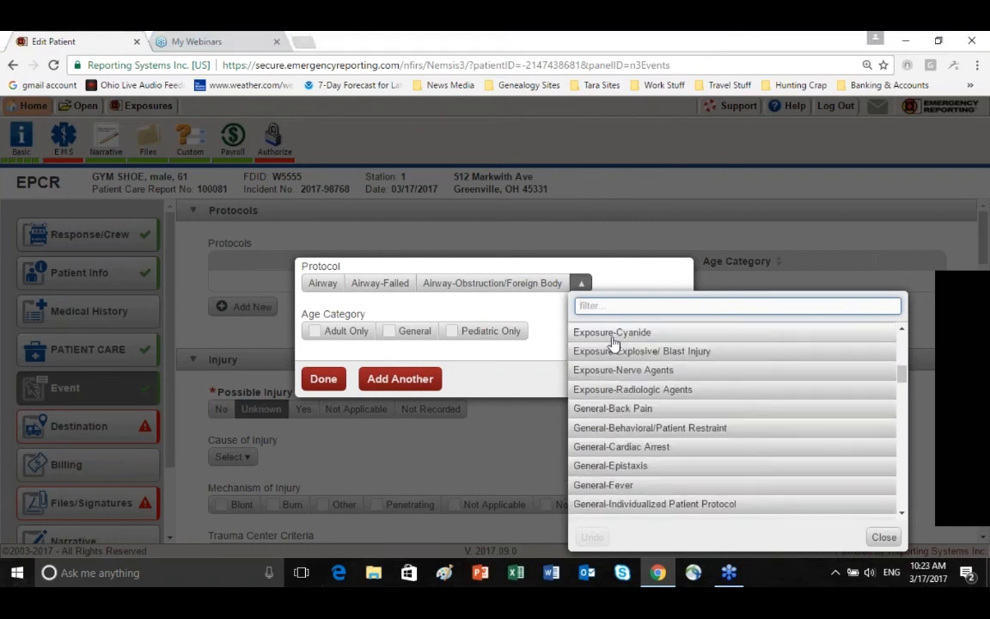
pyautogui.scroll(-1, 613, 342)
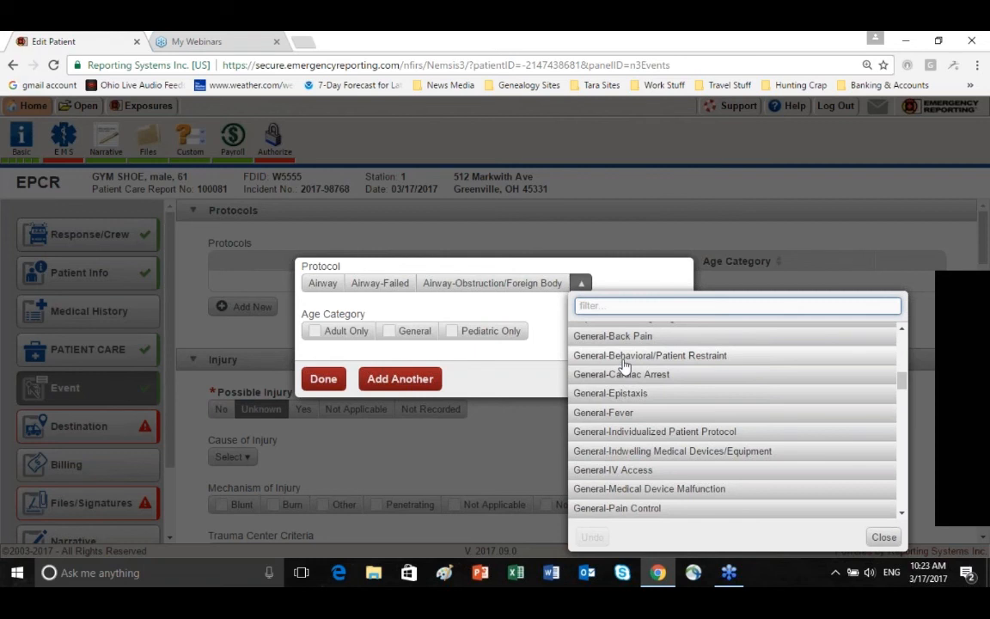
pyautogui.scroll(-1, 624, 365)
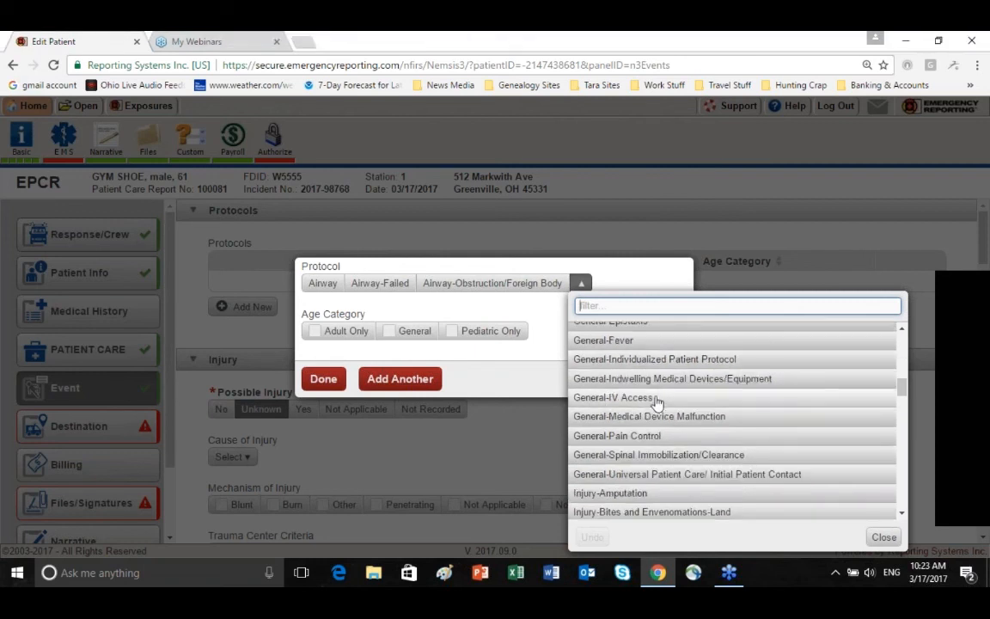
pyautogui.click(653, 400)
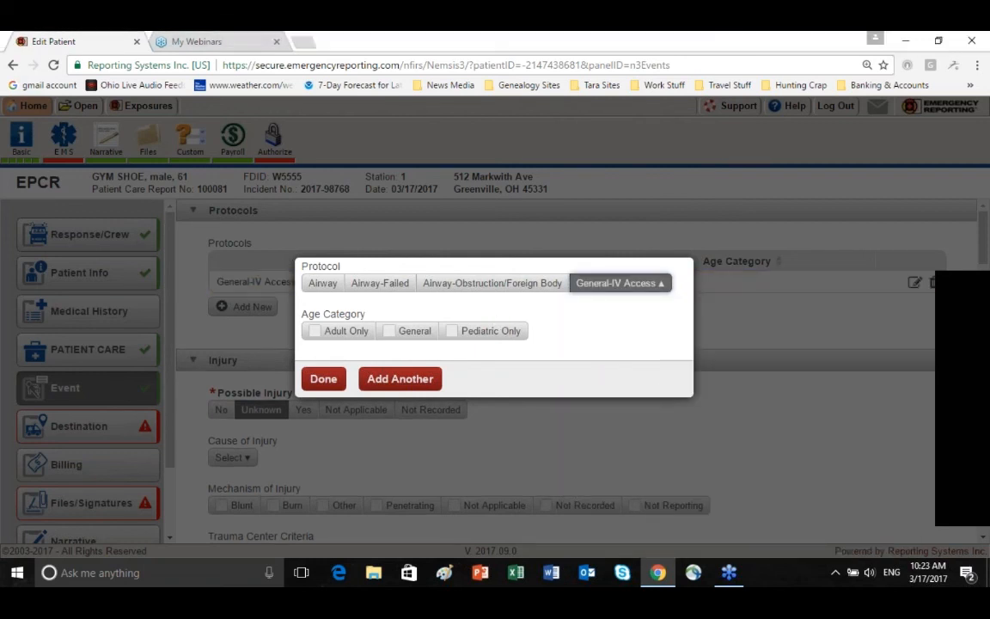
pyautogui.click(390, 332)
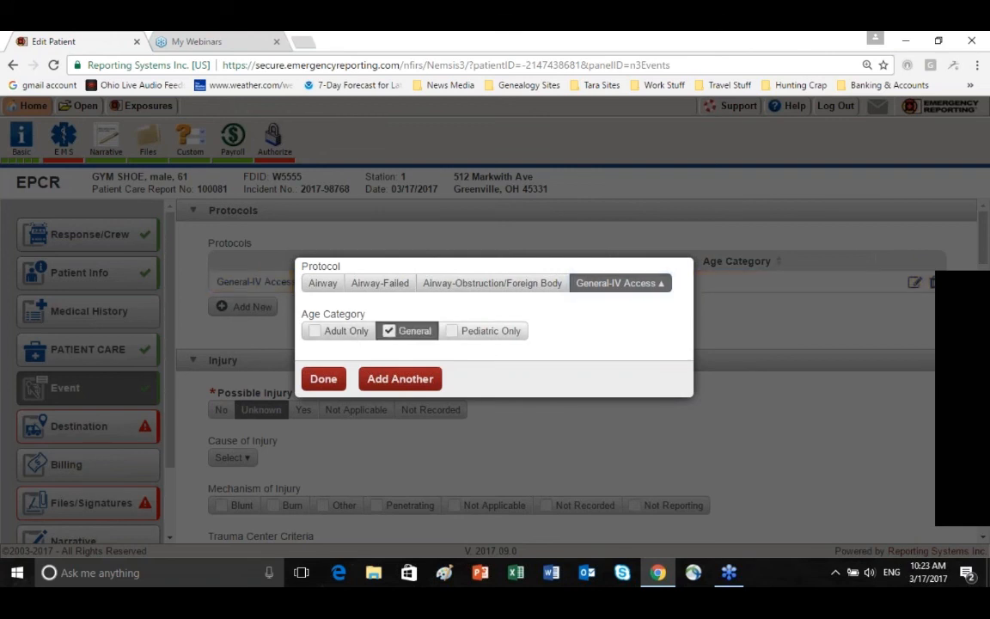
# Add another protocol, Medical-Respiratory Distress/Asthma/COPD/Reactive Airway, with the age category General, and finish the protocol entries
pyautogui.click(397, 385)
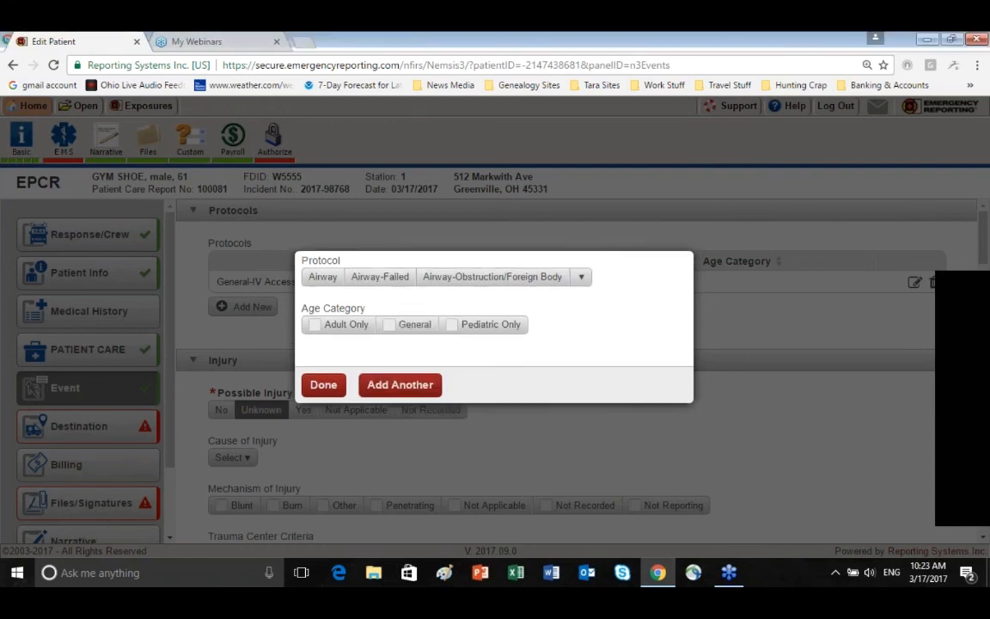
pyautogui.click(583, 276)
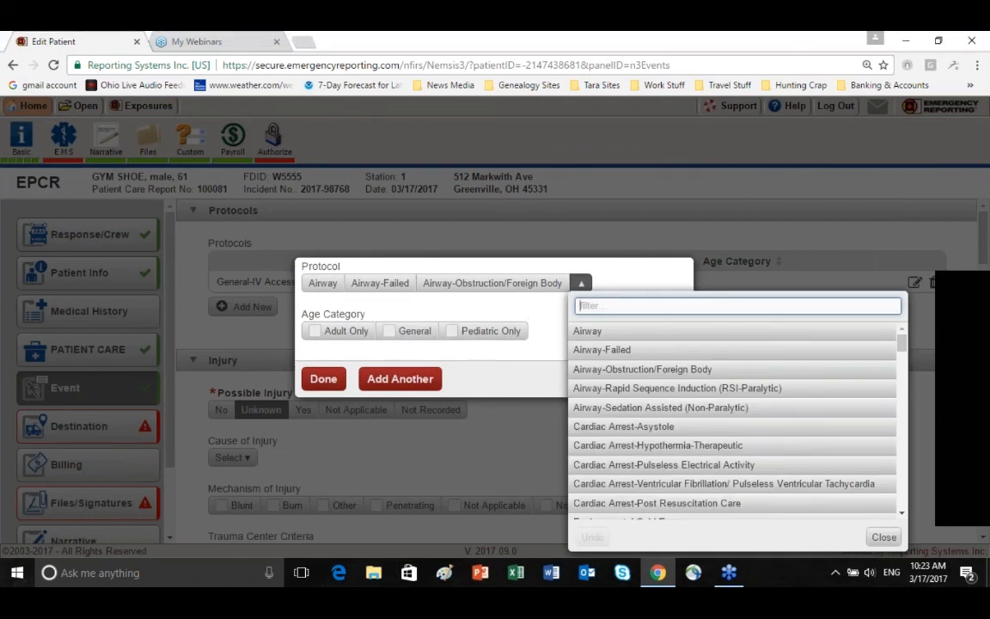
pyautogui.write('air')
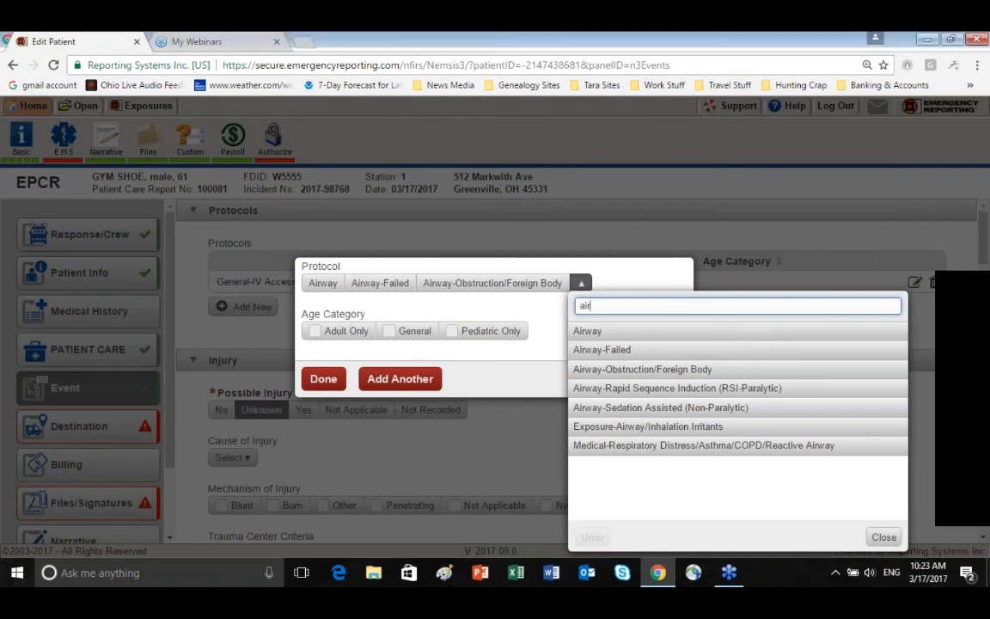
pyautogui.click(621, 445)
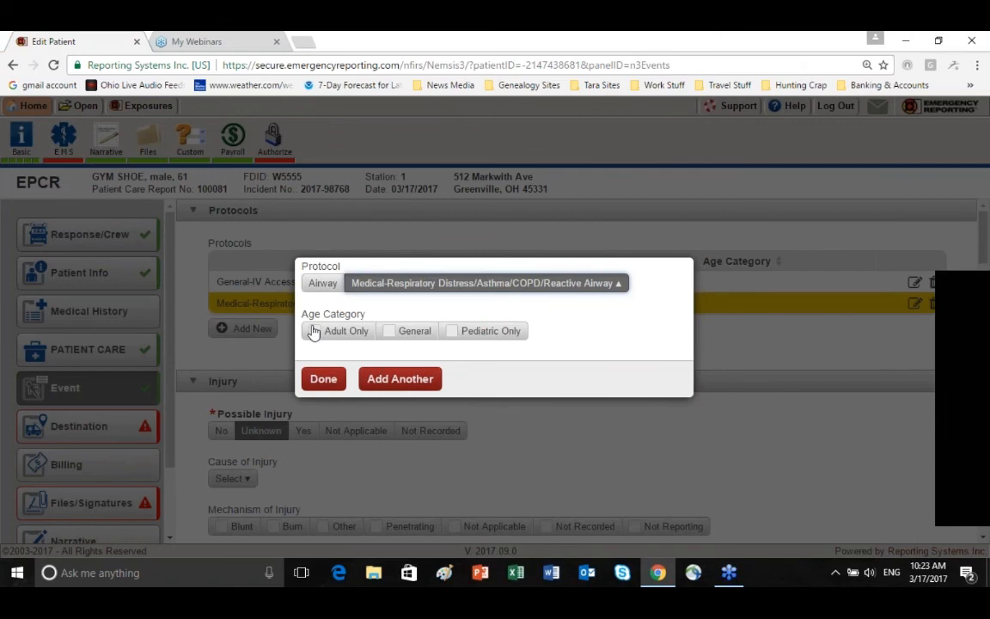
pyautogui.click(387, 333)
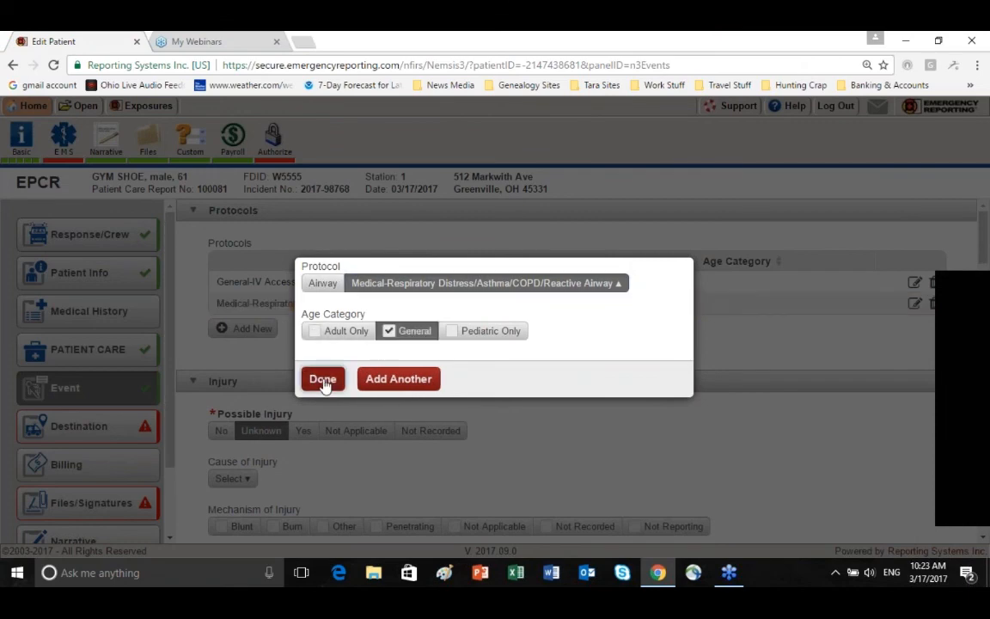
pyautogui.click(323, 380)
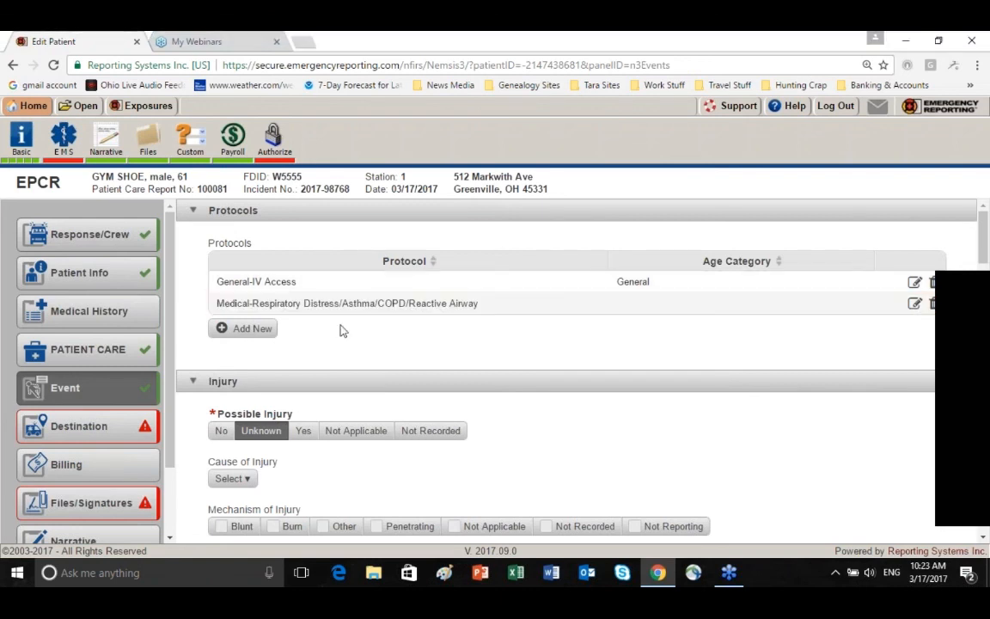
# Set Possible Injury to No in the event's injury details
pyautogui.scroll(-2, 343, 329)
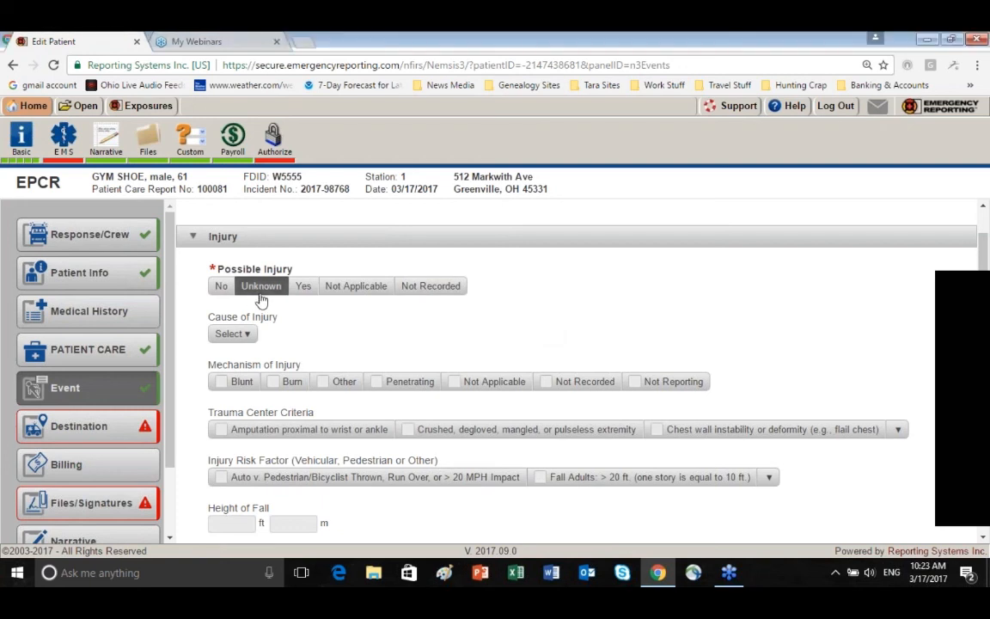
pyautogui.click(223, 288)
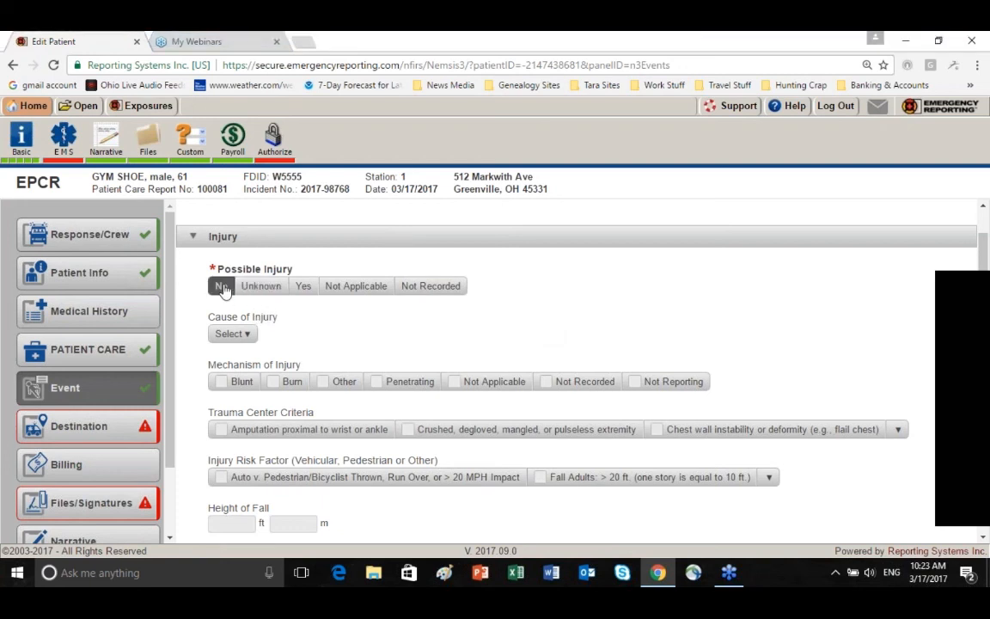
pyautogui.scroll(-3, 190, 296)
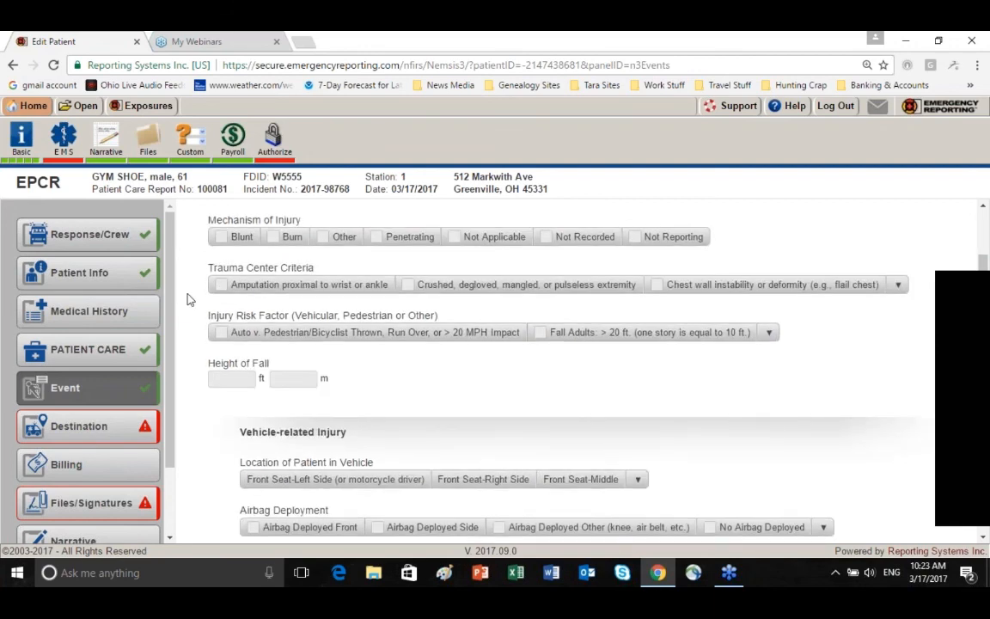
pyautogui.scroll(3, 190, 298)
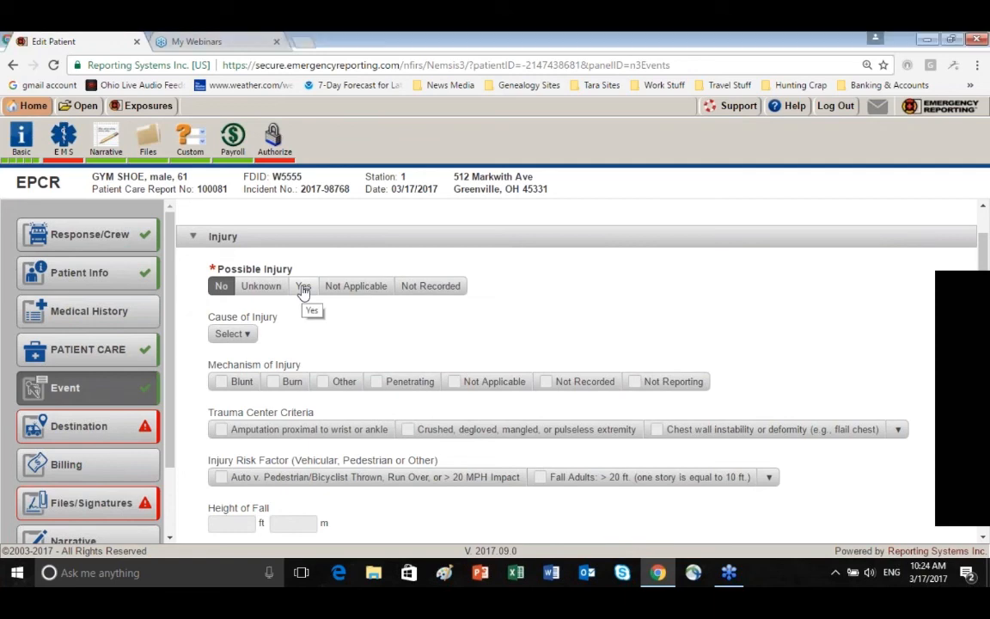
# Review the remaining event fields covering injury, cardiac arrest, and work-related incident details
pyautogui.scroll(-3, 178, 299)
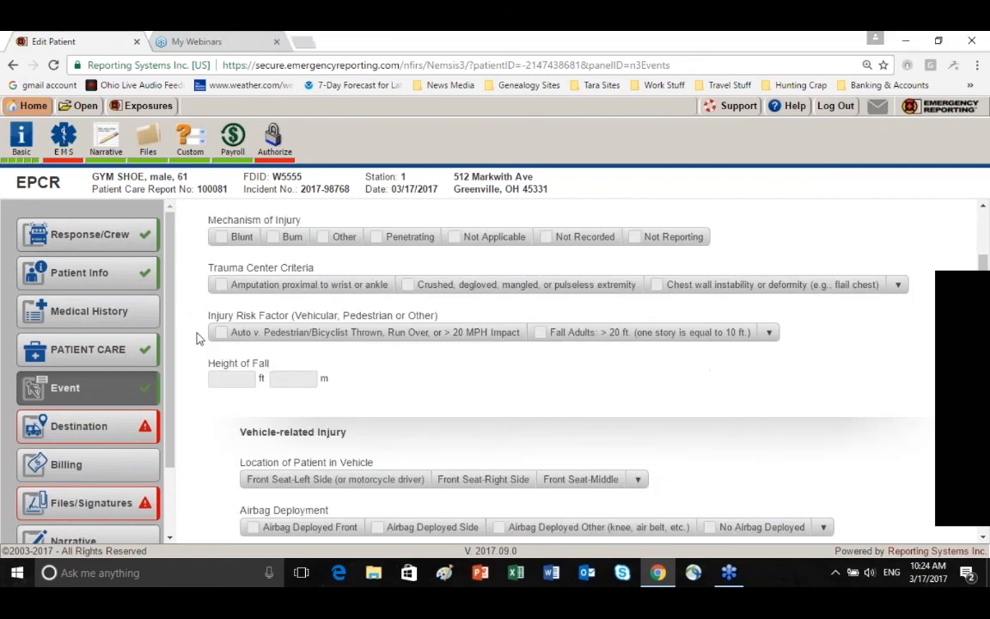
pyautogui.scroll(-3, 196, 337)
pyautogui.scroll(-3, 196, 338)
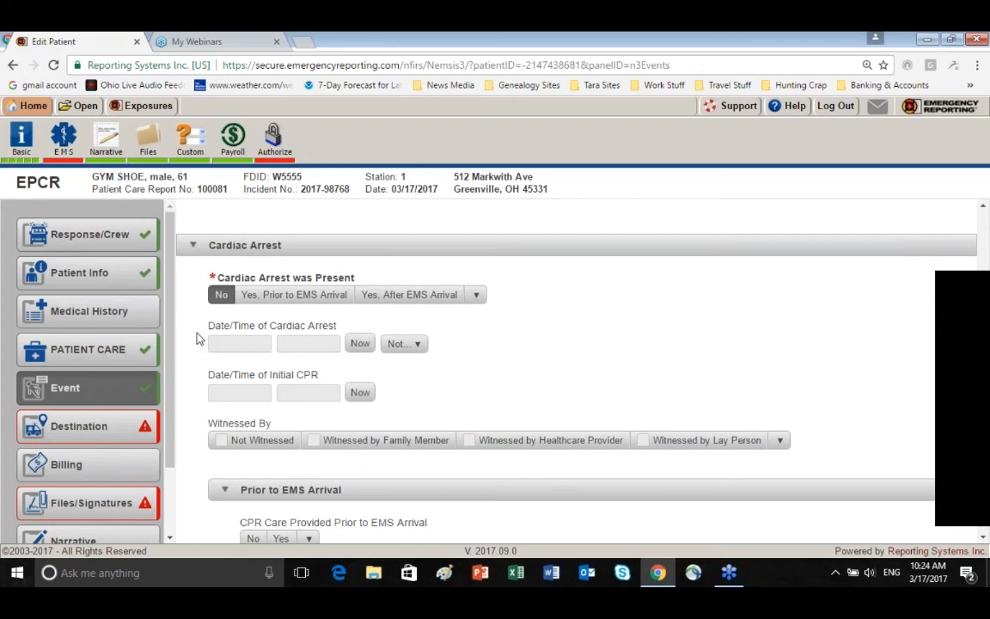
pyautogui.scroll(-2, 196, 338)
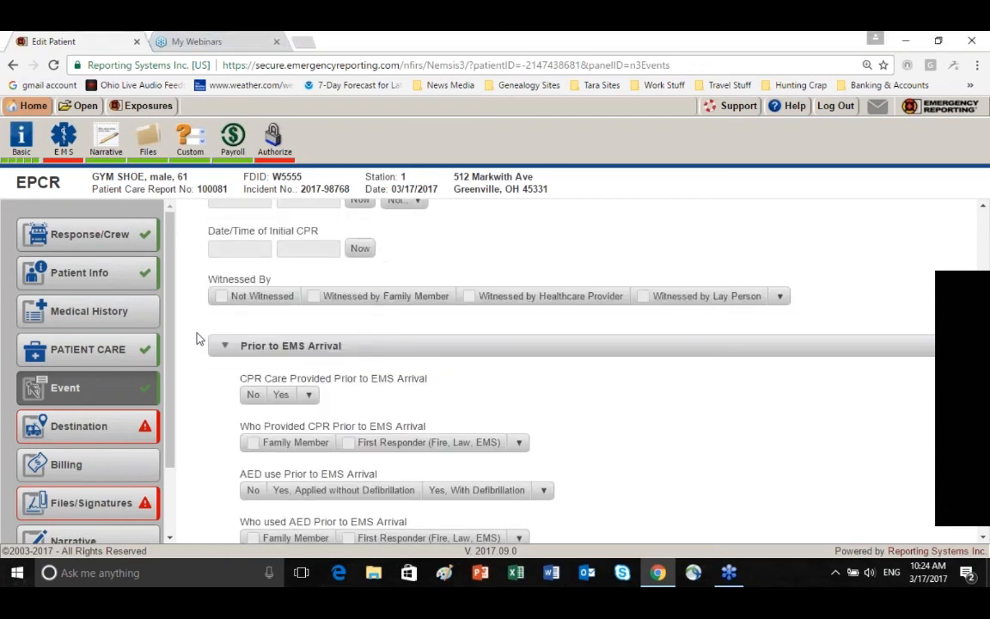
pyautogui.scroll(-1, 196, 338)
pyautogui.scroll(-1, 196, 337)
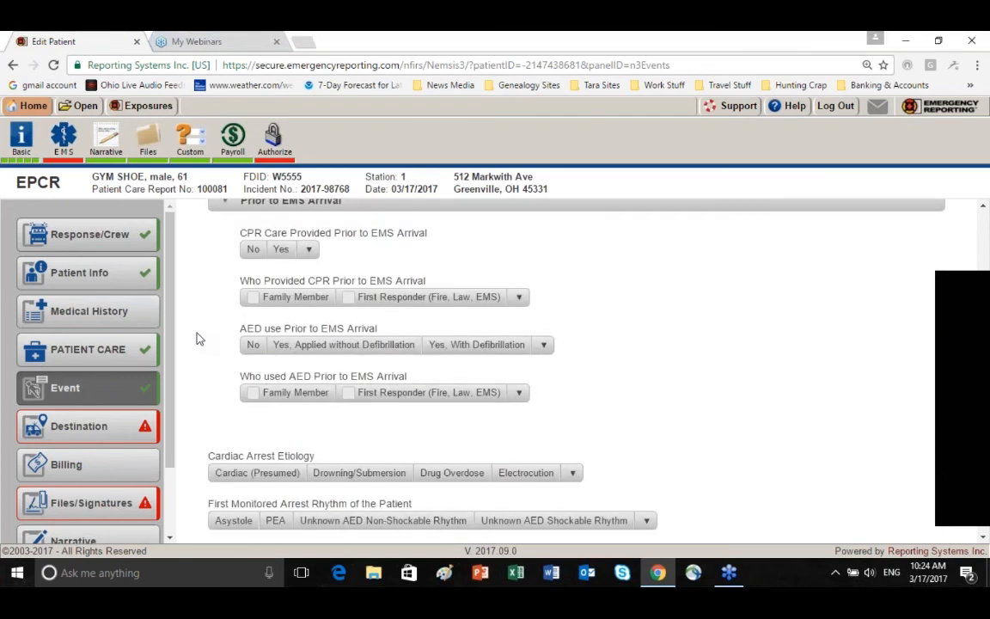
pyautogui.scroll(-7, 196, 338)
pyautogui.scroll(-2, 196, 338)
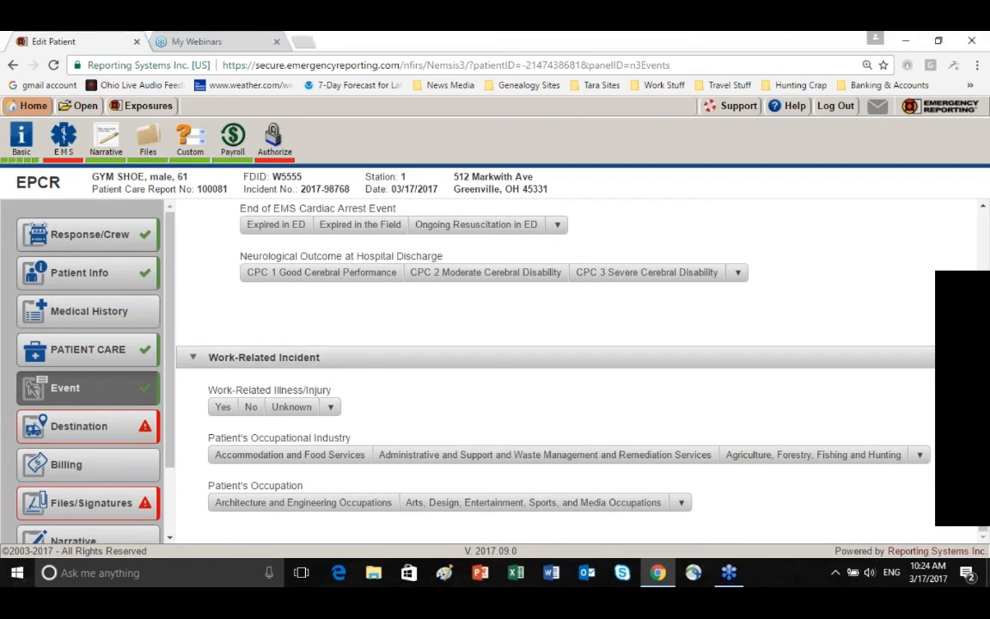
# In the destination details, set Final Patient Acuity to Emergent (Yellow) and Transport Mode from Scene to Non-Emergent
pyautogui.click(126, 434)
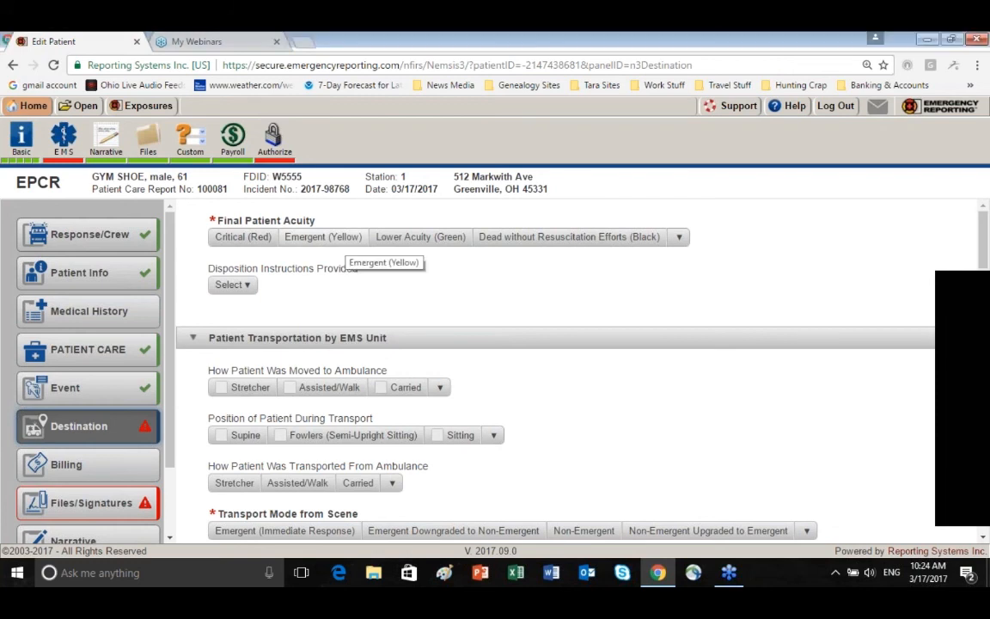
pyautogui.click(348, 239)
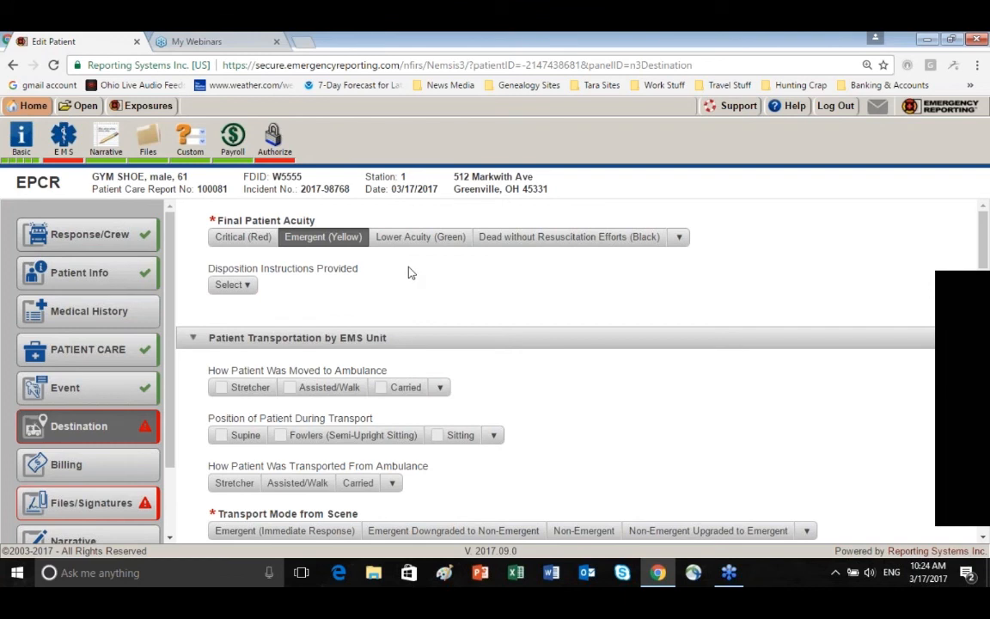
pyautogui.scroll(-2, 420, 273)
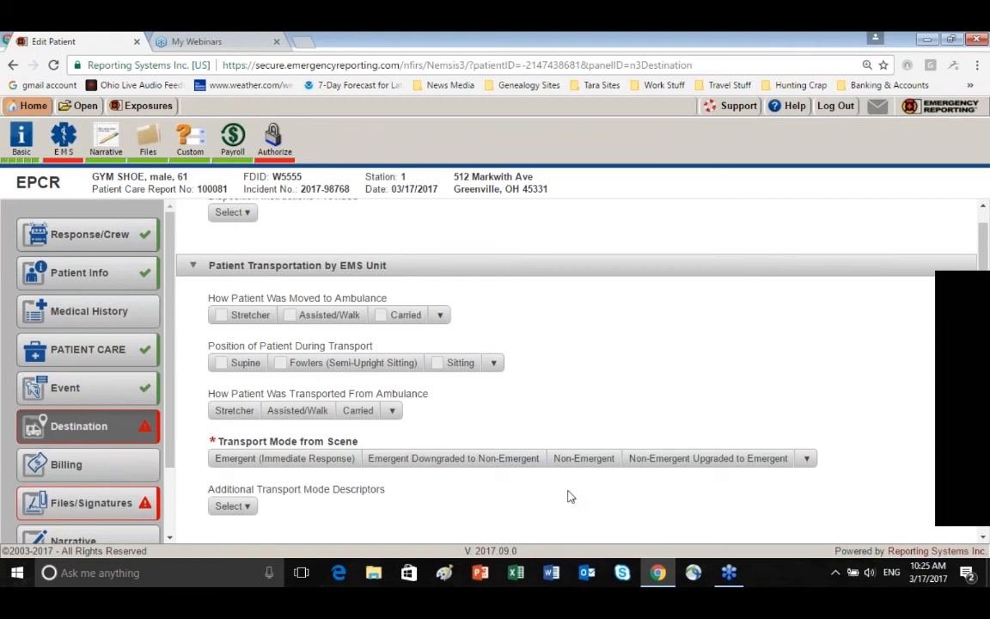
pyautogui.click(583, 458)
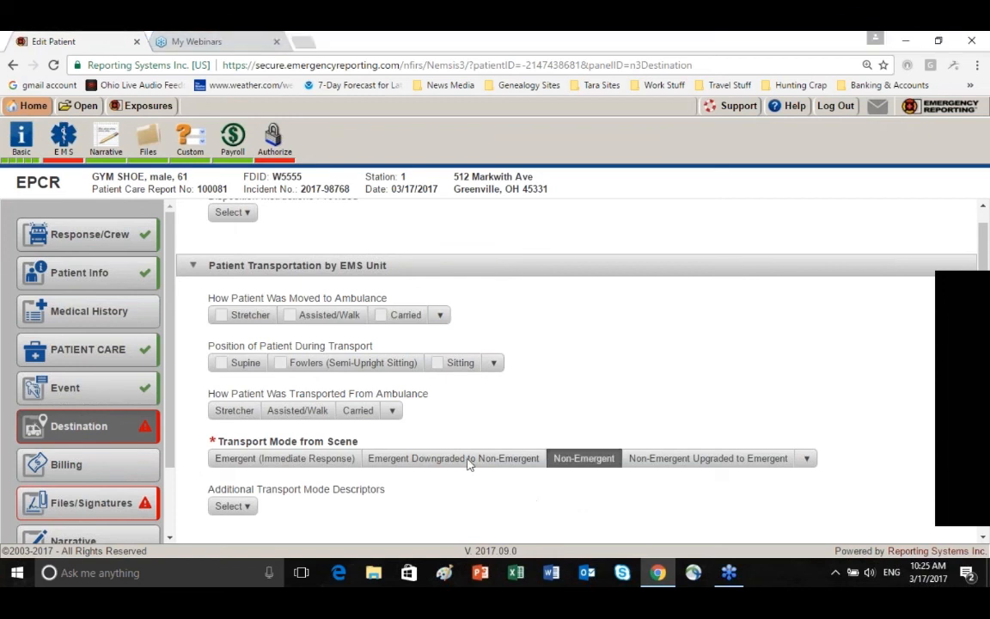
# Set the Destination/Transferred To name to Wayne Healthcare and check the destination location fields, including the county
pyautogui.scroll(-1, 469, 463)
pyautogui.scroll(-2, 460, 353)
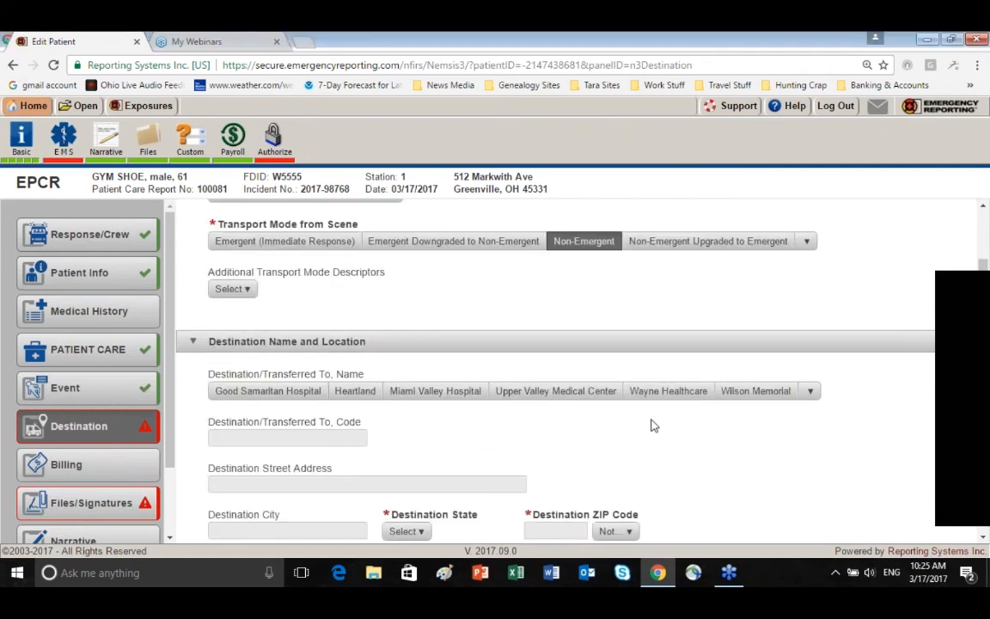
pyautogui.scroll(-1, 674, 421)
pyautogui.scroll(-1, 675, 421)
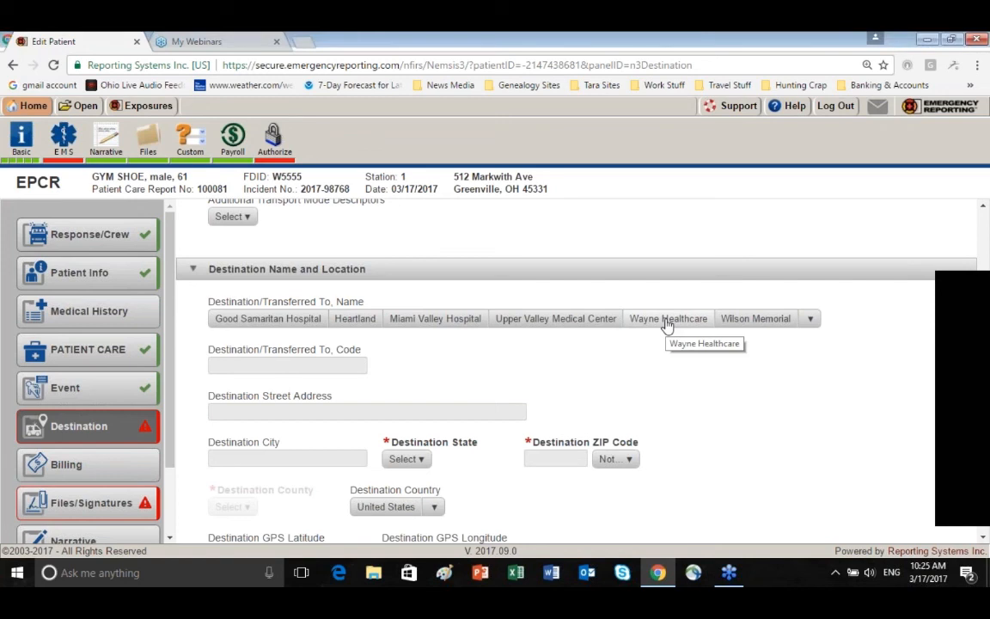
pyautogui.click(667, 323)
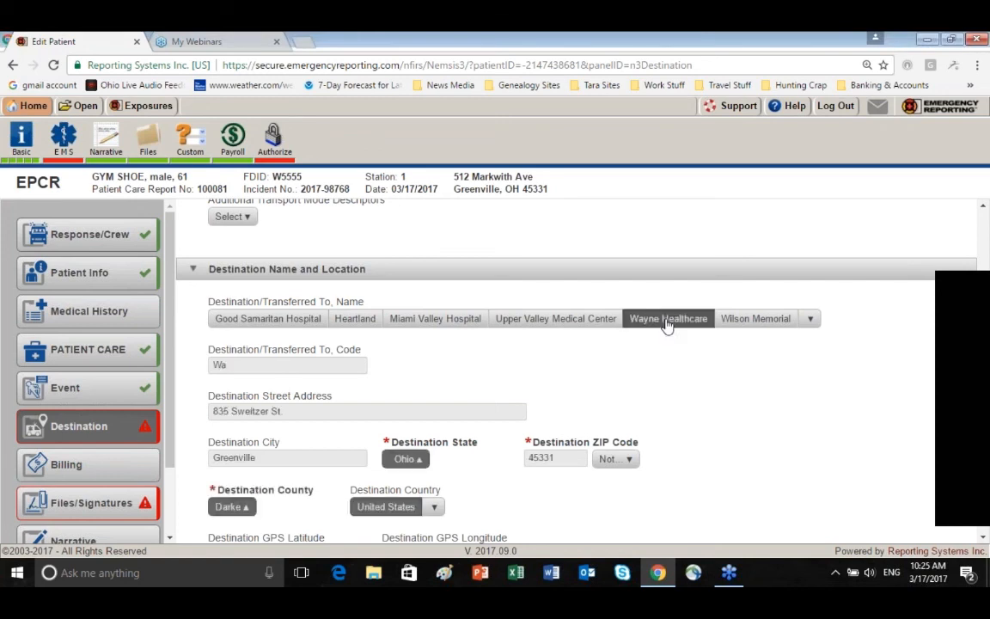
pyautogui.scroll(-1, 683, 398)
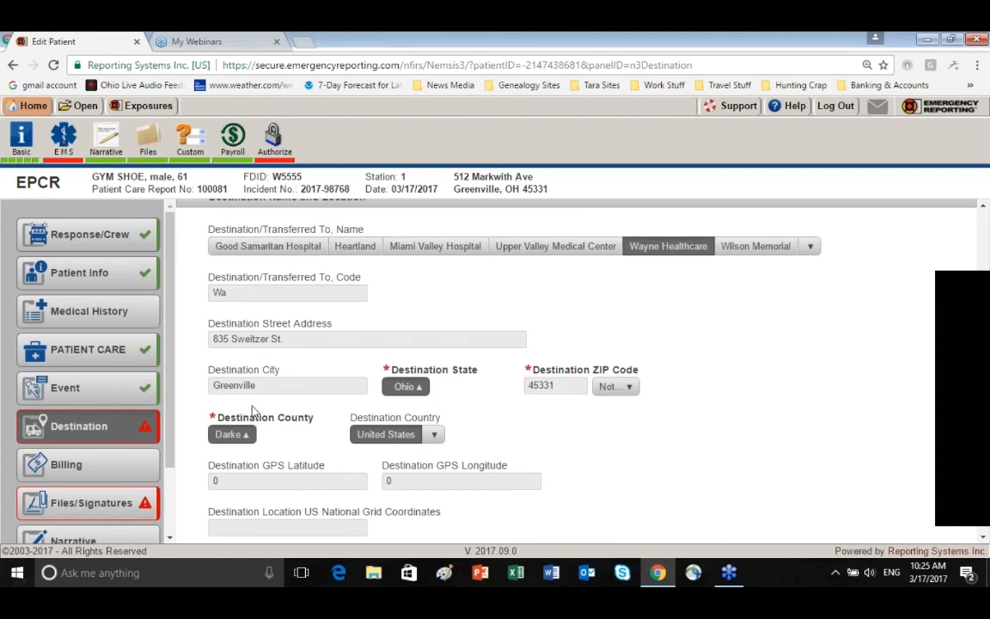
pyautogui.doubleClick(222, 417)
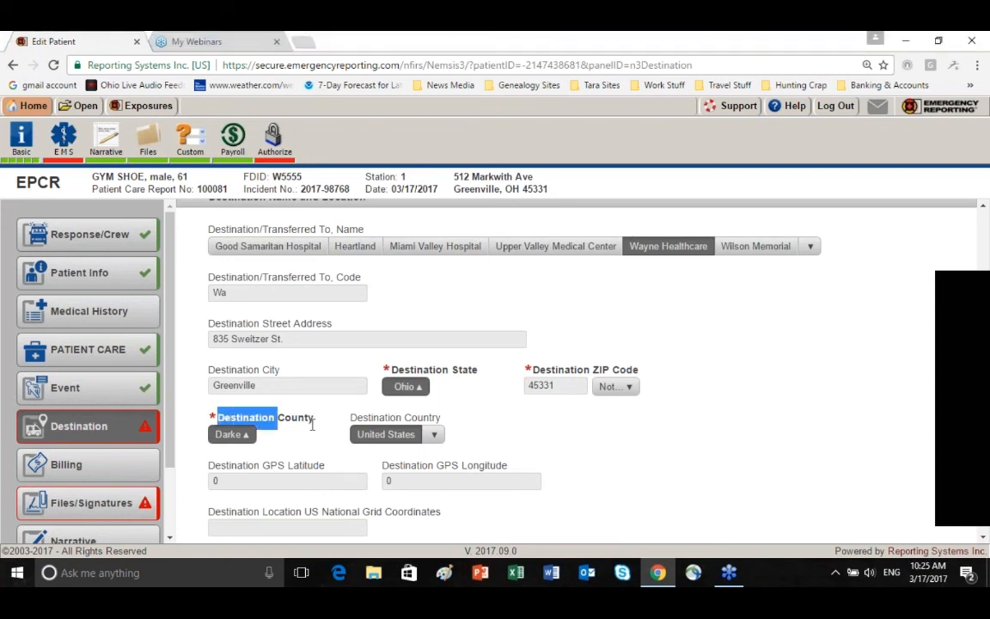
# Set Reason for Choosing Destination to Closest Facility and Destination Team Pre-Arrival Alert or Activation to No
pyautogui.moveTo(312, 424); pyautogui.dragTo(326, 448)
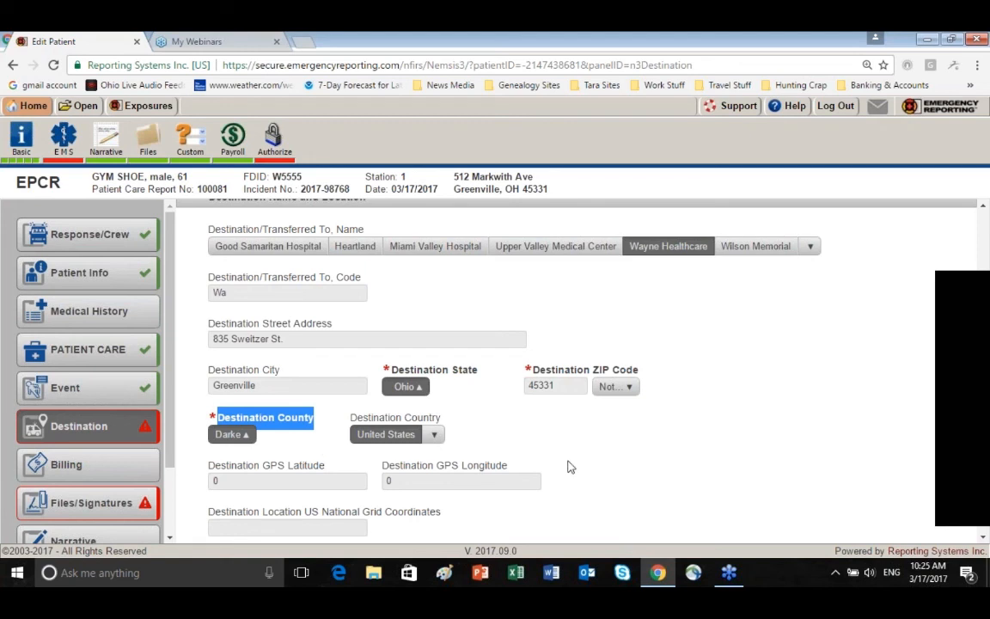
pyautogui.scroll(-3, 568, 467)
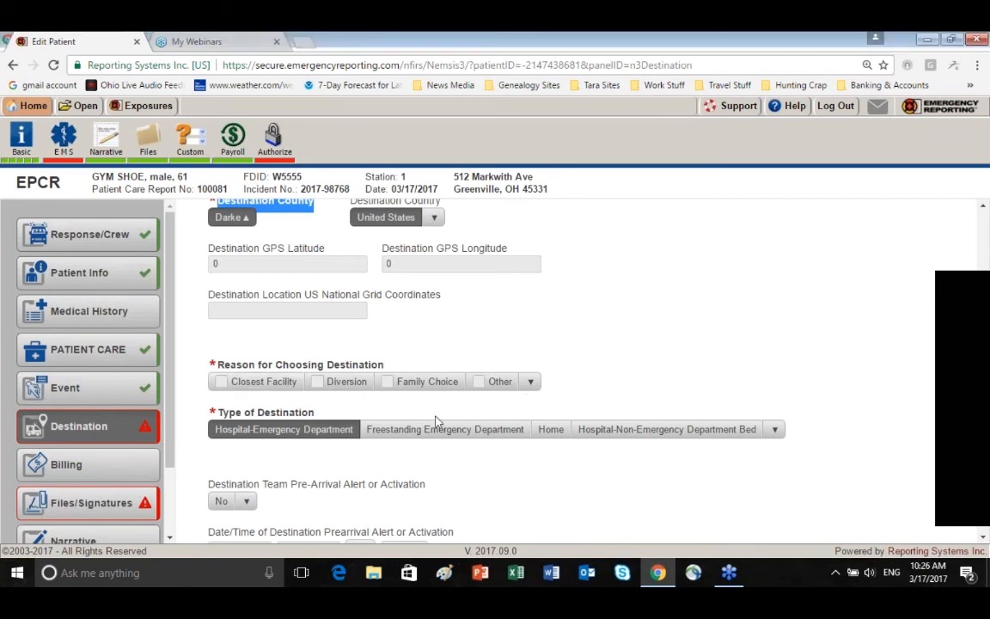
pyautogui.click(250, 386)
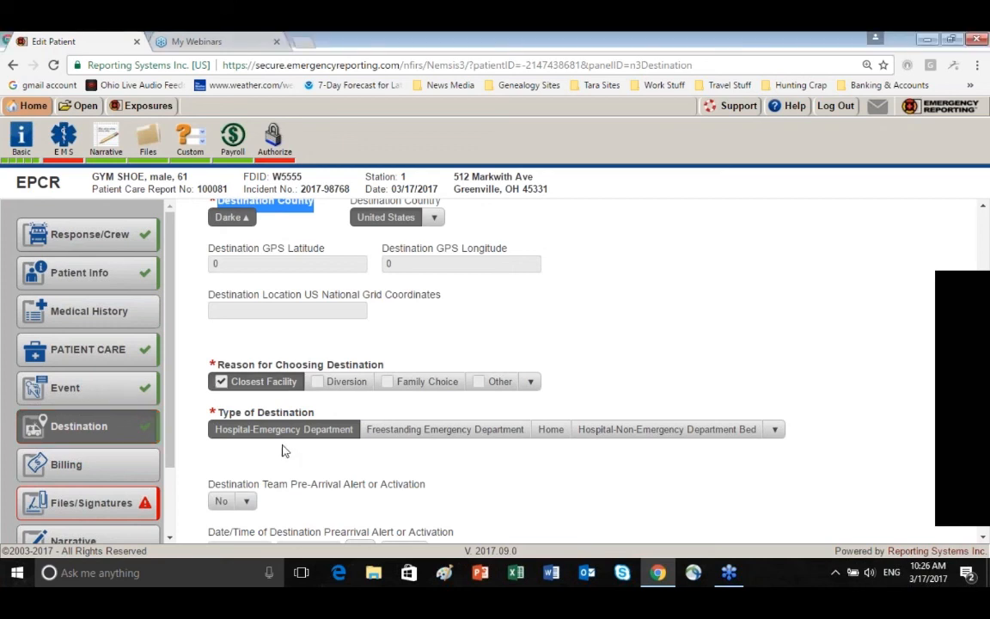
pyautogui.scroll(-1, 285, 451)
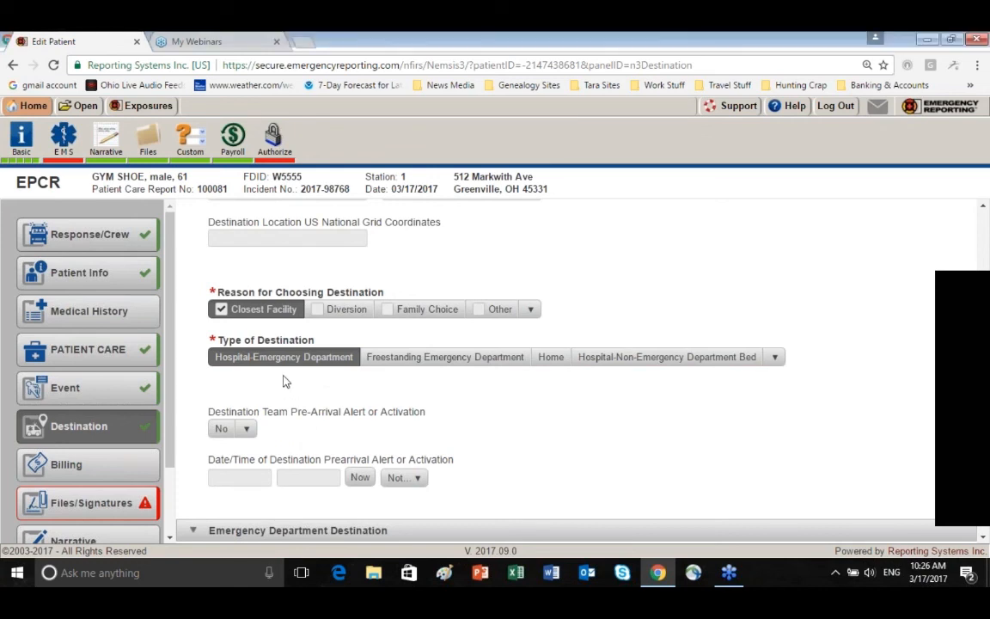
pyautogui.scroll(-1, 285, 383)
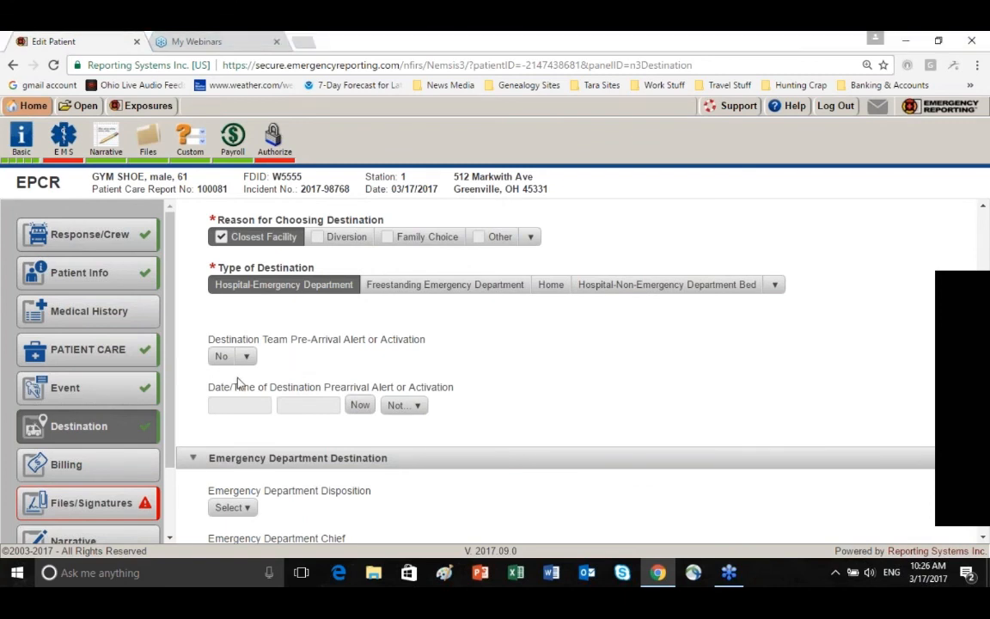
pyautogui.scroll(-2, 191, 400)
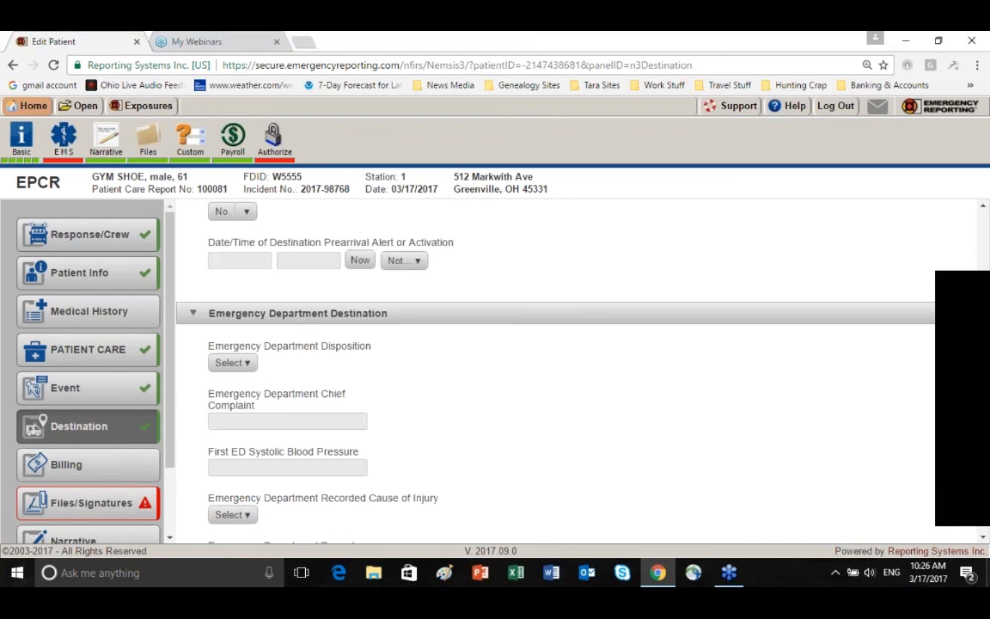
pyautogui.click(223, 212)
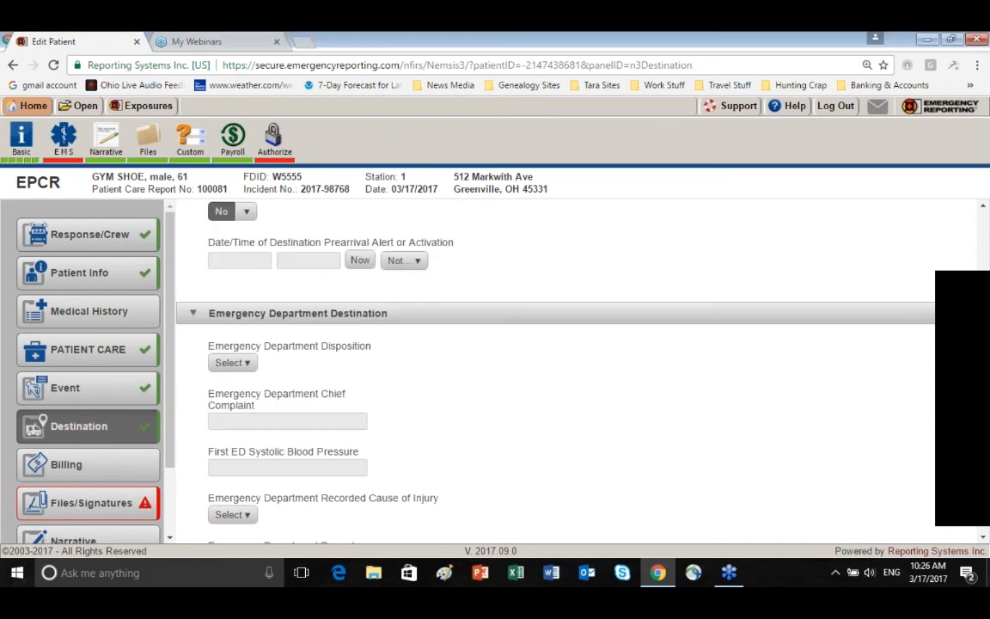
# Review the remaining destination fields for the emergency department and the hospital, through Hospital Disposition
pyautogui.scroll(-1, 550, 370)
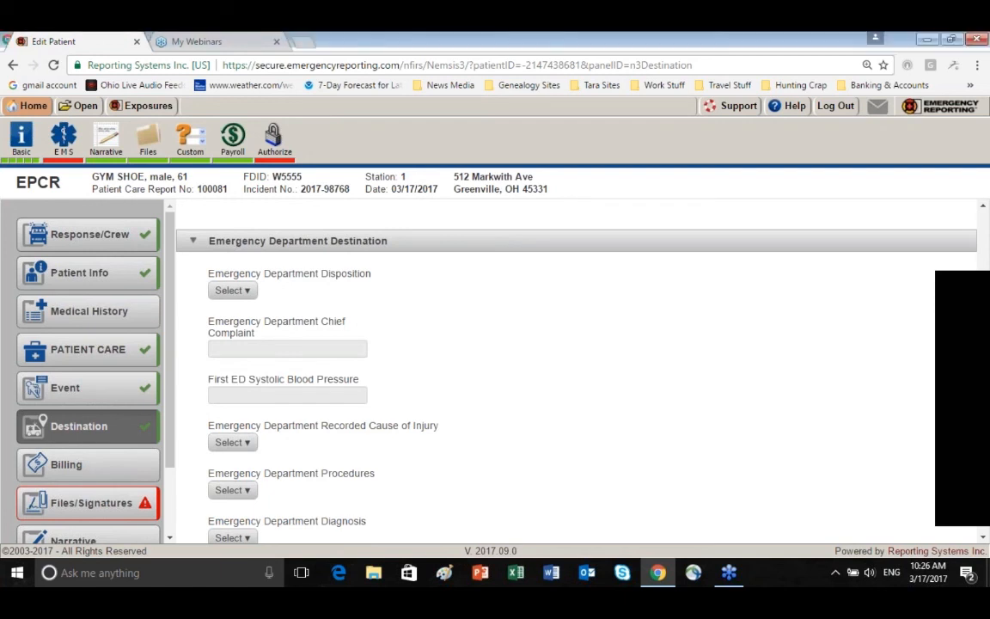
pyautogui.scroll(-3, 550, 370)
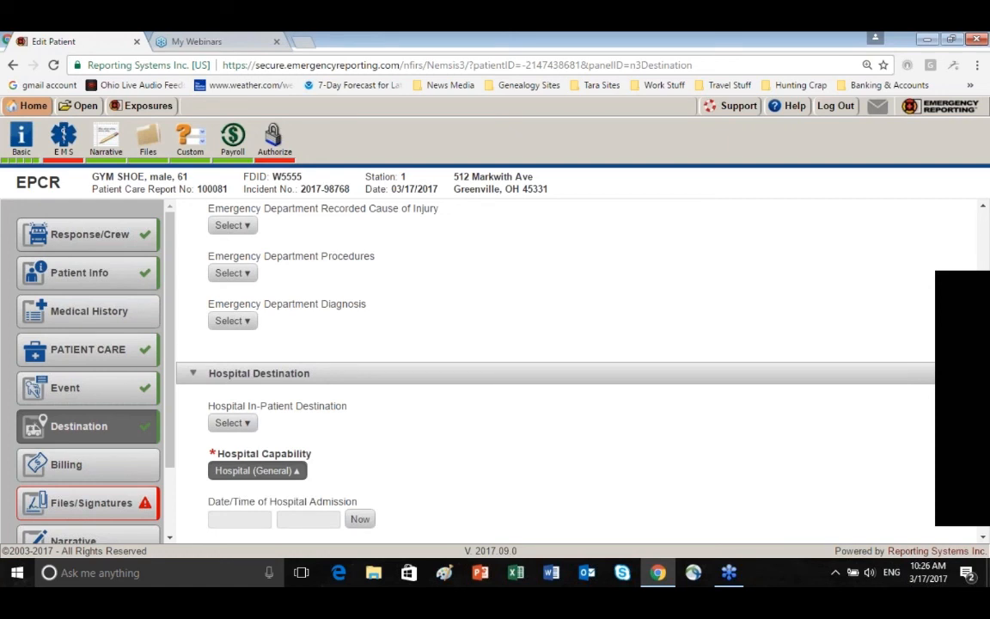
pyautogui.scroll(-4, 442, 472)
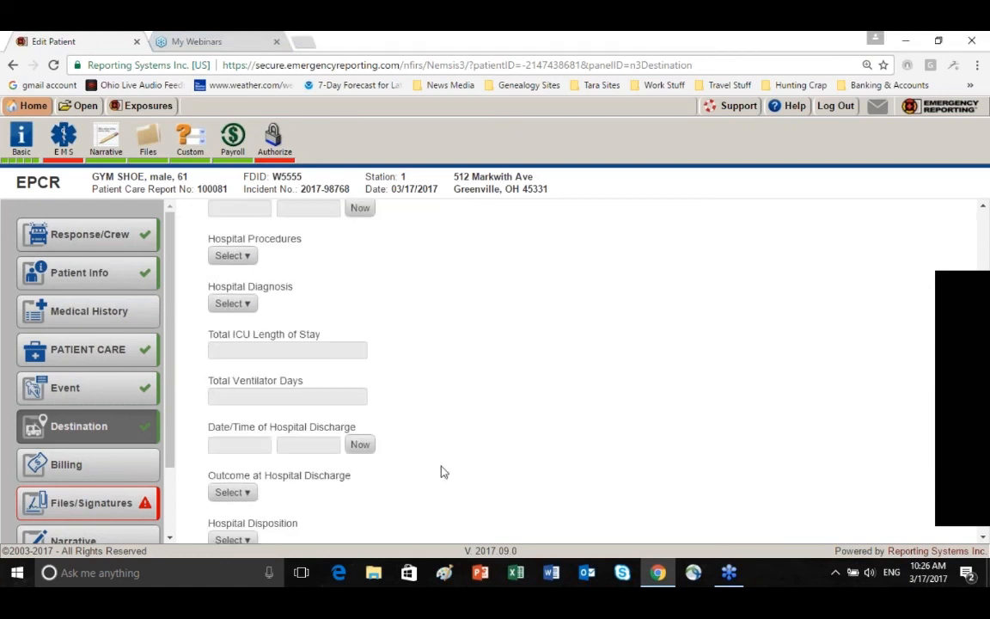
pyautogui.scroll(-1, 443, 472)
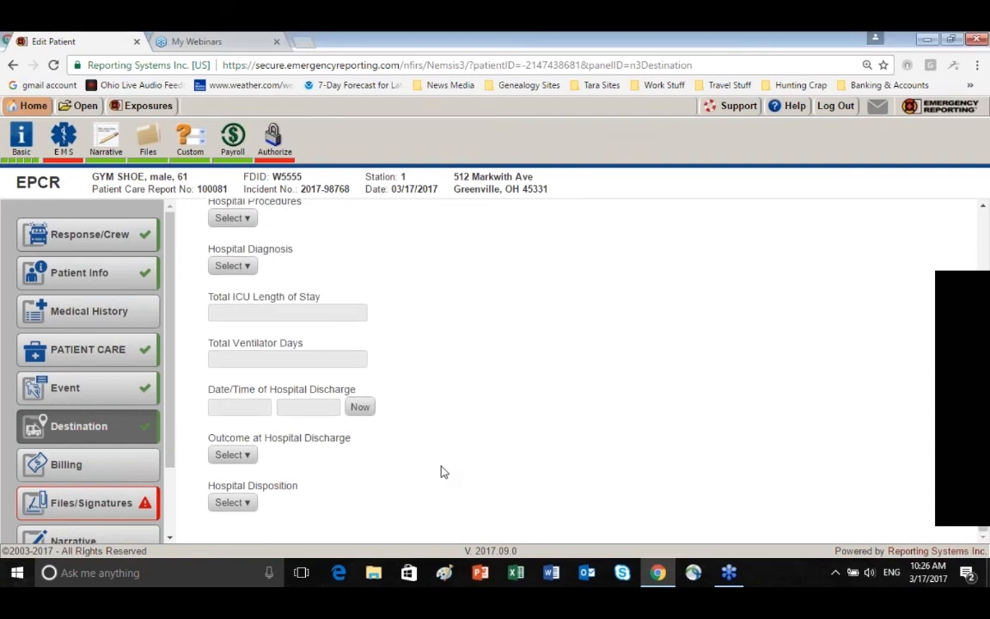
# Open the billing details and review the insurance fields, from the company name to the patient's relationship to the insured
pyautogui.click(109, 473)
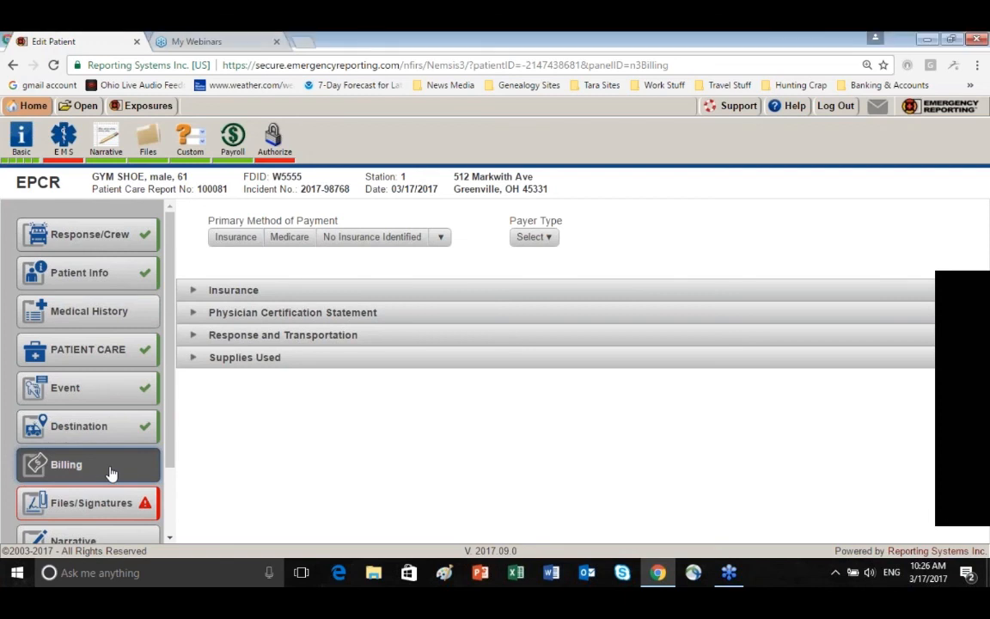
pyautogui.click(194, 291)
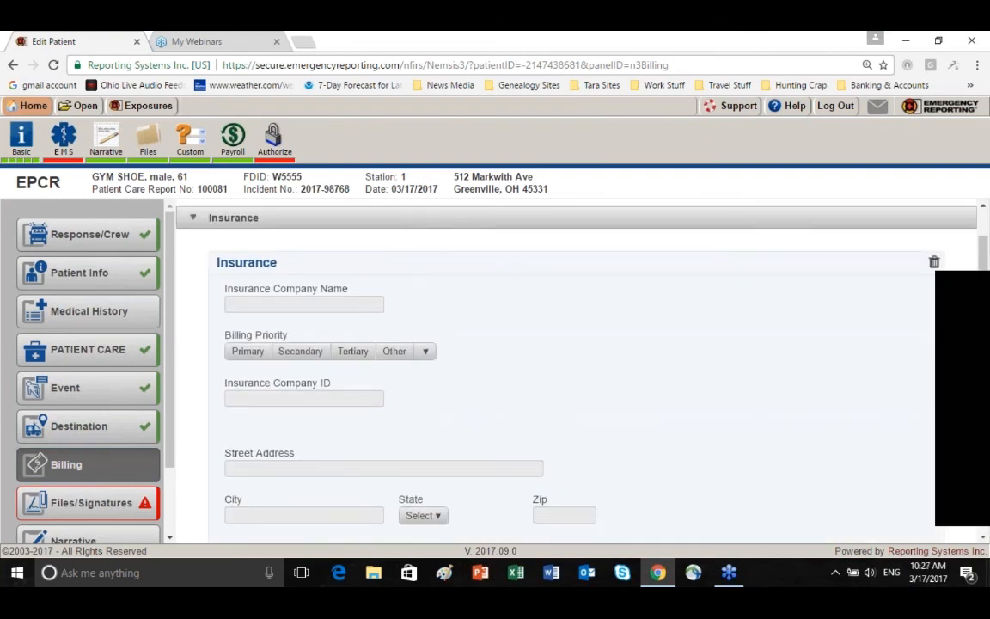
pyautogui.scroll(-2, 195, 340)
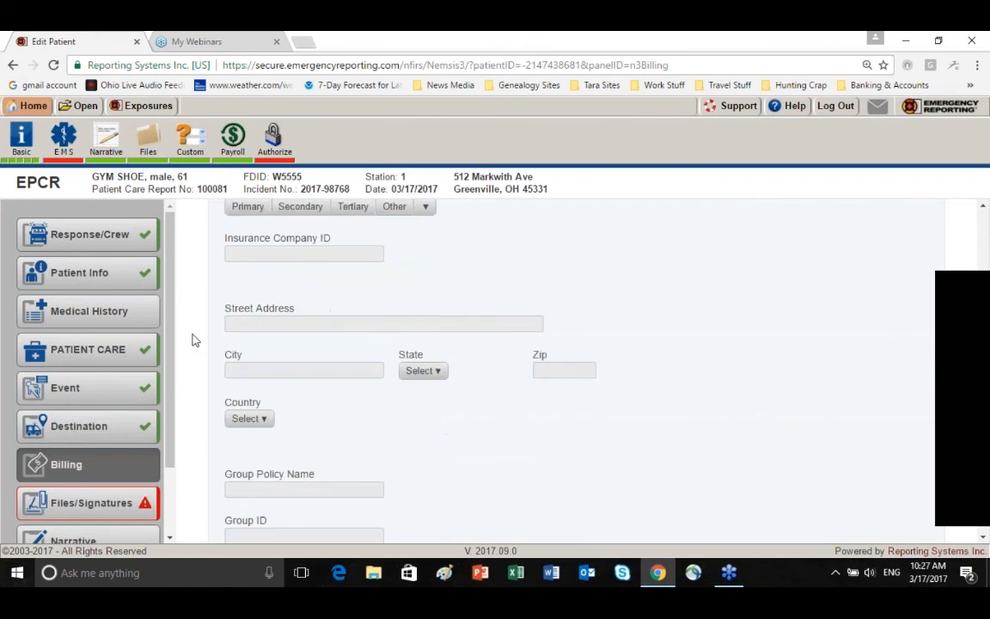
pyautogui.scroll(-5, 195, 340)
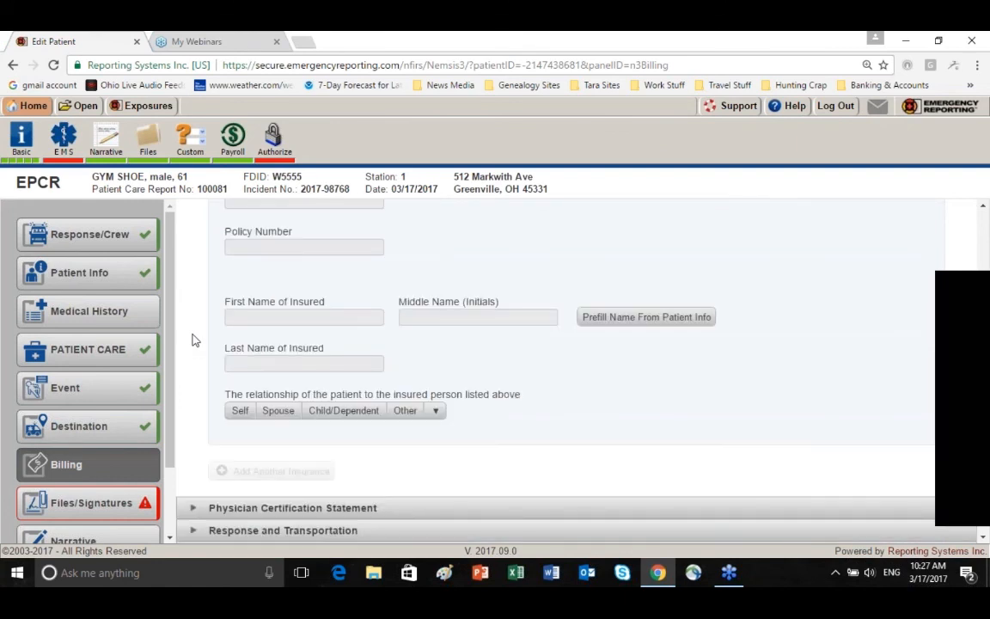
pyautogui.scroll(5, 194, 341)
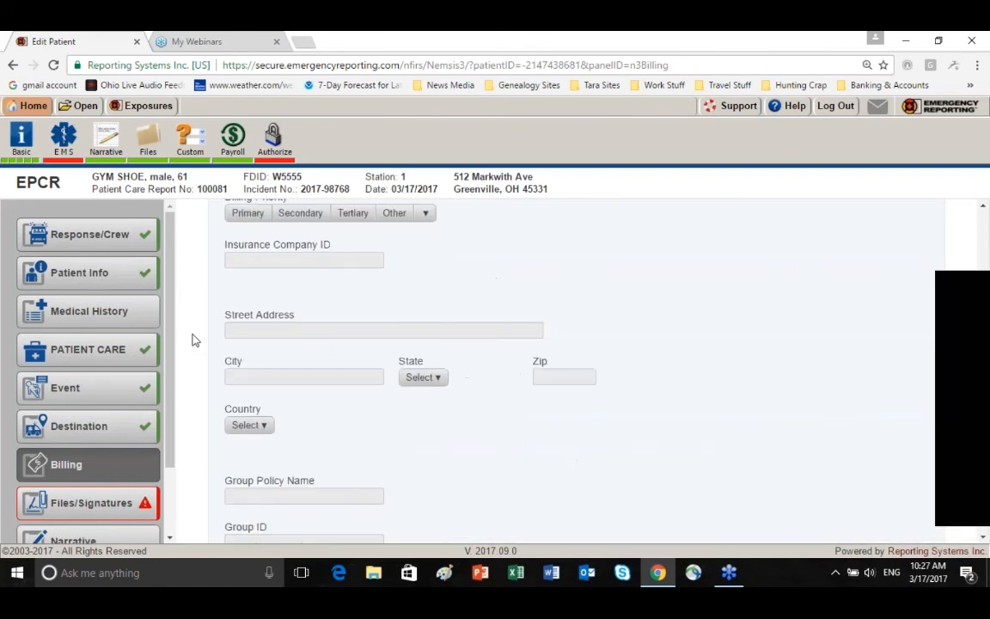
pyautogui.scroll(2, 194, 340)
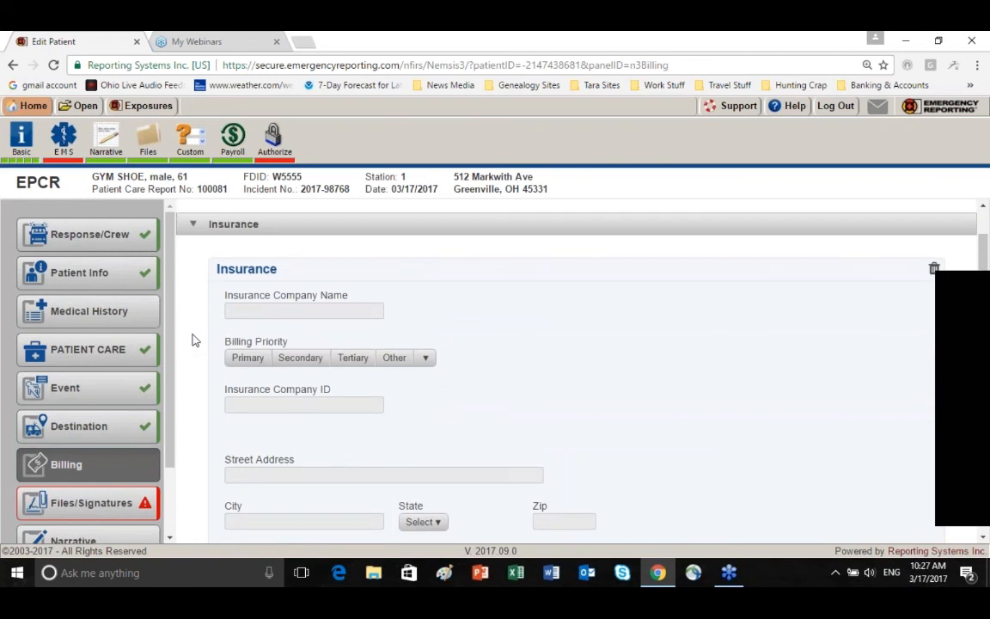
pyautogui.scroll(1, 194, 341)
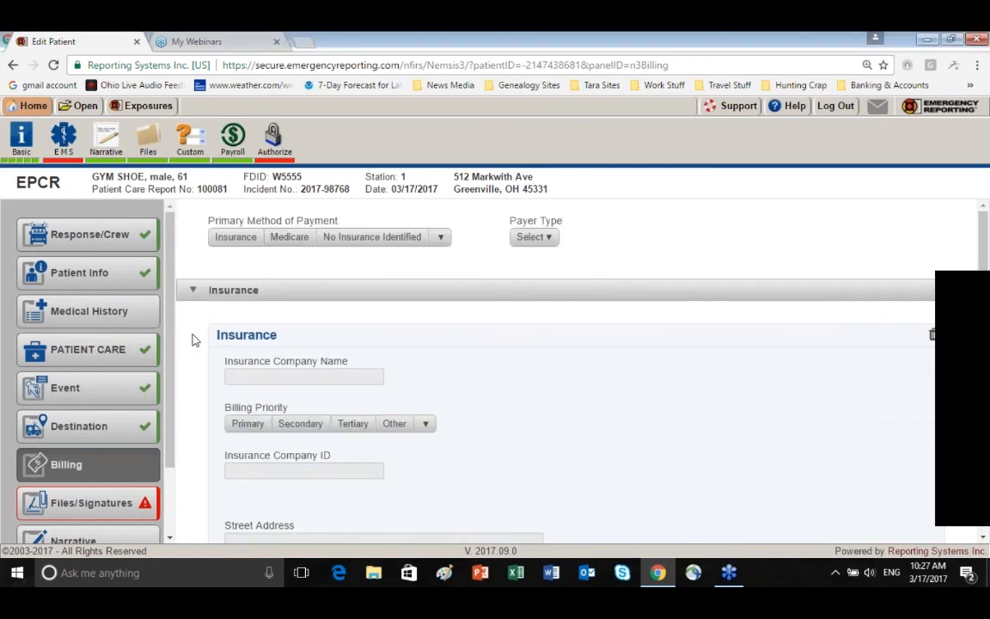
pyautogui.scroll(-8, 194, 340)
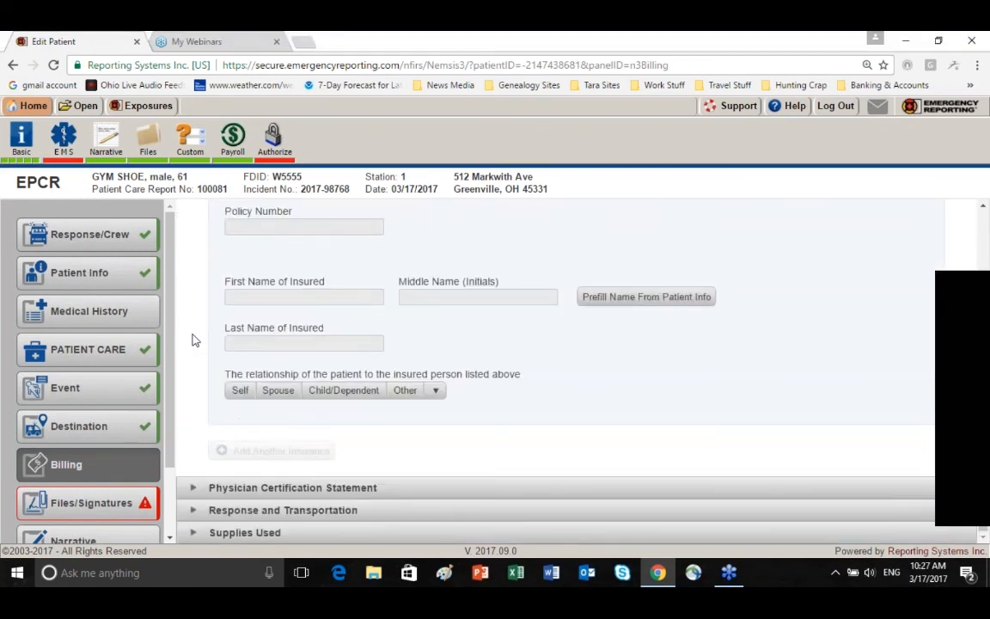
# In the billing Response and Transportation details, set Response Urgency to Immediate and ALS Assessment Performed and Warranted to Yes
pyautogui.click(194, 511)
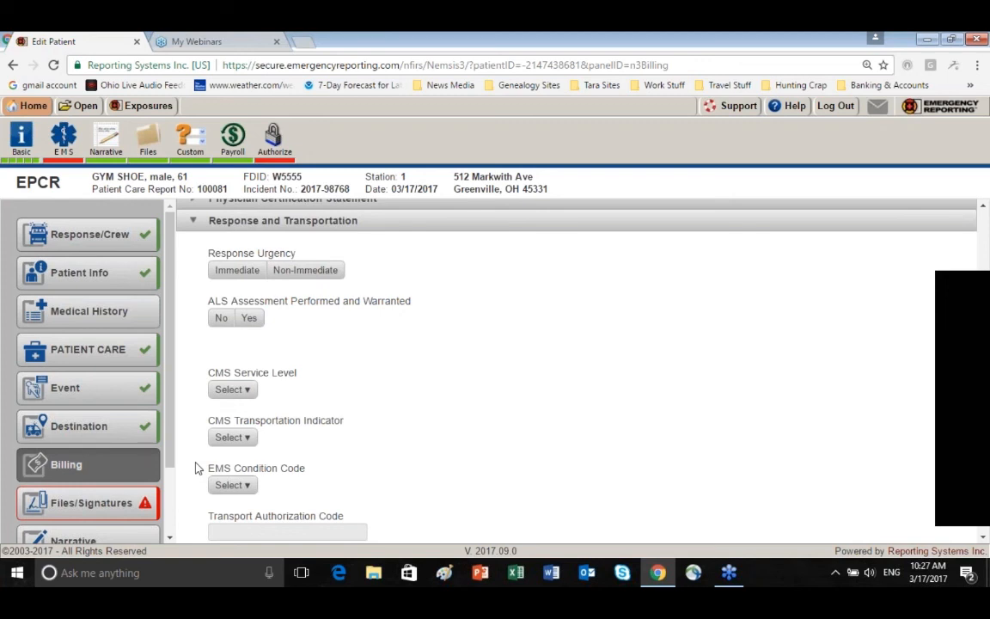
pyautogui.click(238, 272)
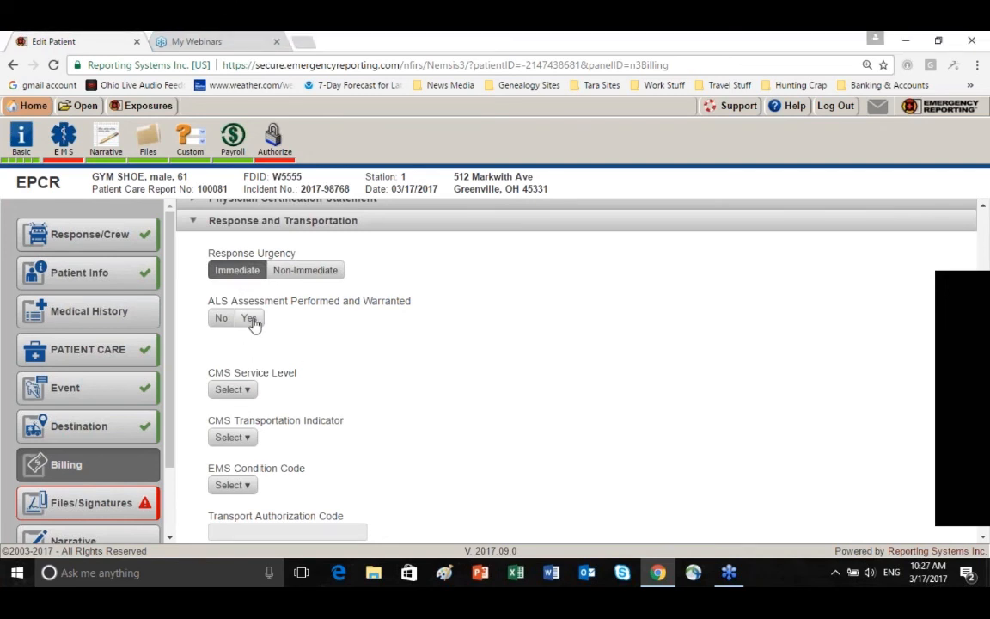
pyautogui.click(250, 320)
# Set CMS Service Level to ALS, Level 2 and CMS Transportation Indicator to IV Medications required en route (ALS)
pyautogui.scroll(-1, 288, 325)
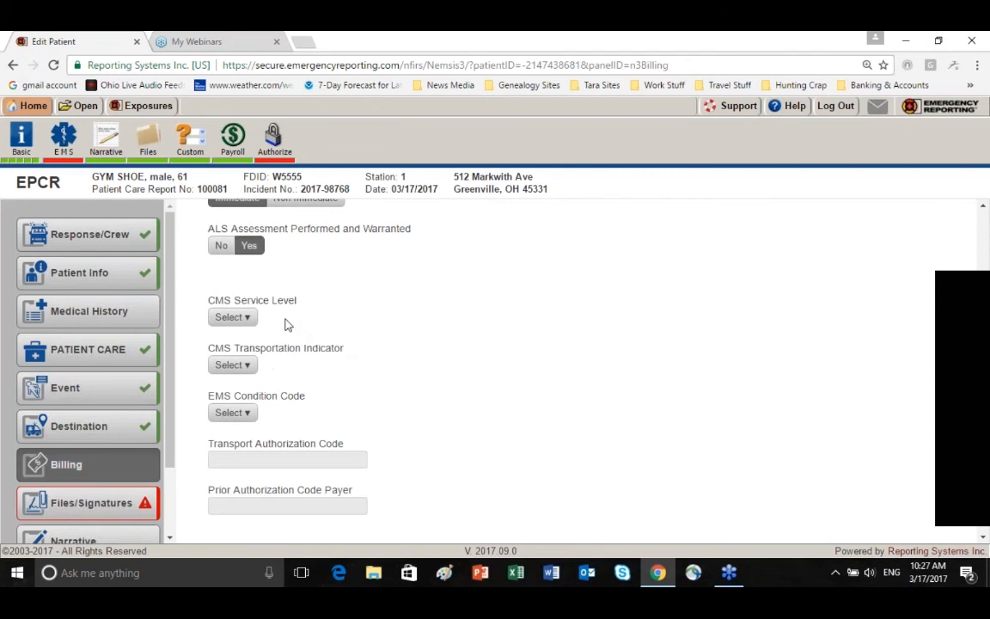
pyautogui.click(233, 317)
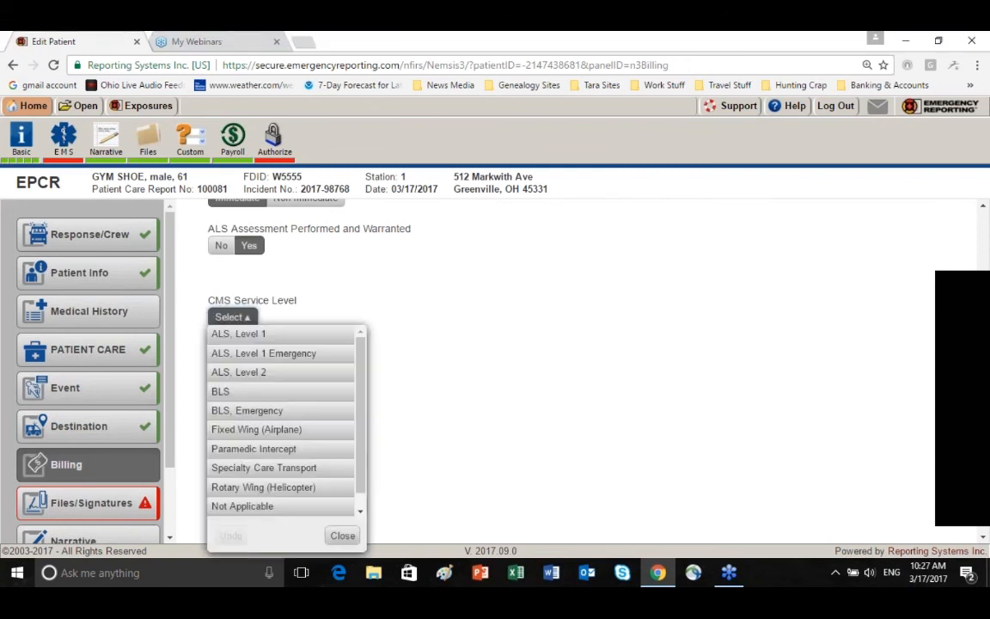
pyautogui.click(293, 379)
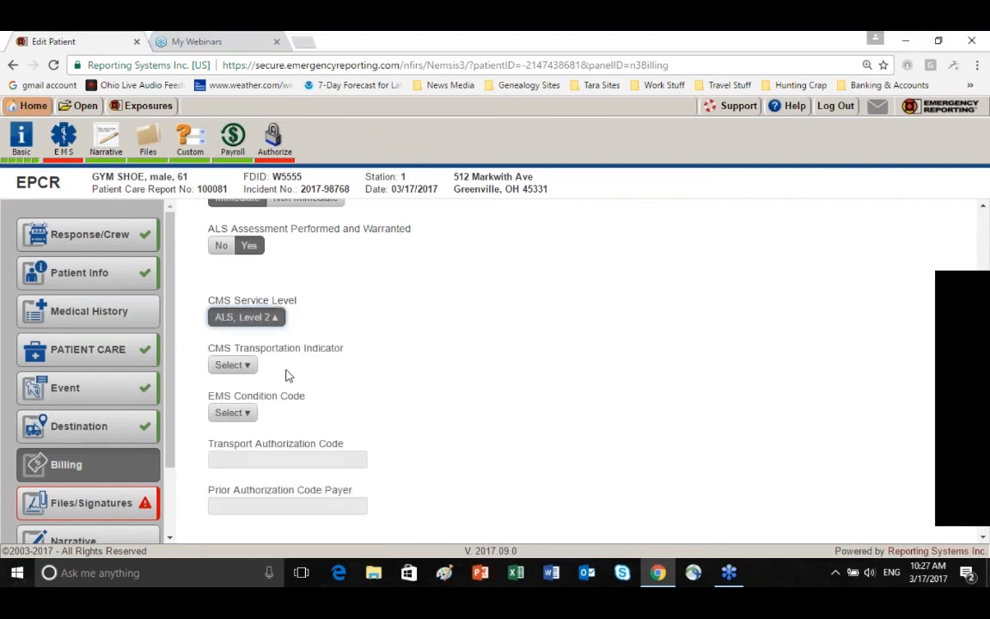
pyautogui.click(249, 367)
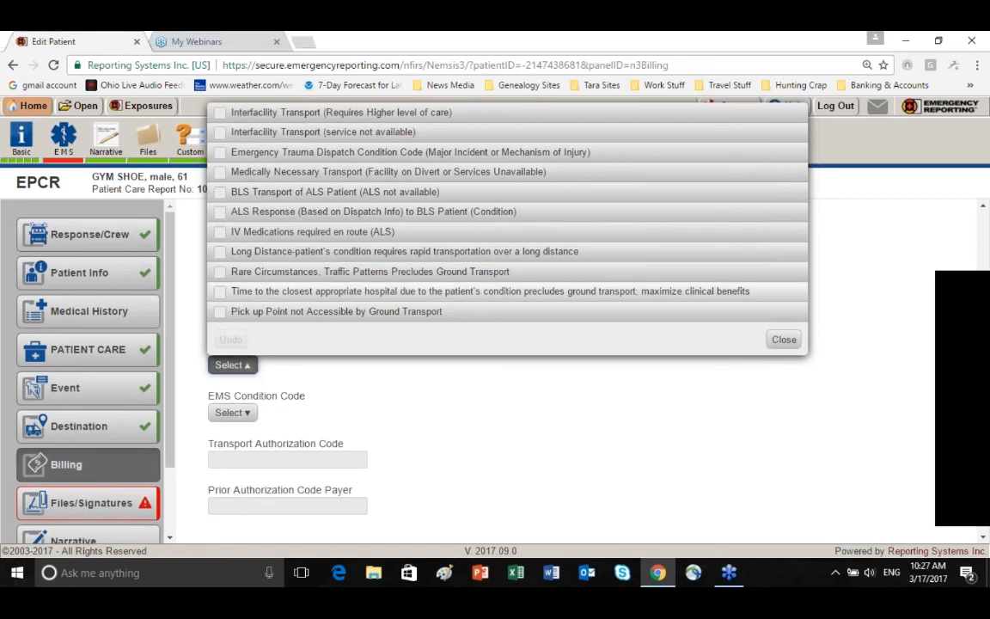
pyautogui.click(220, 230)
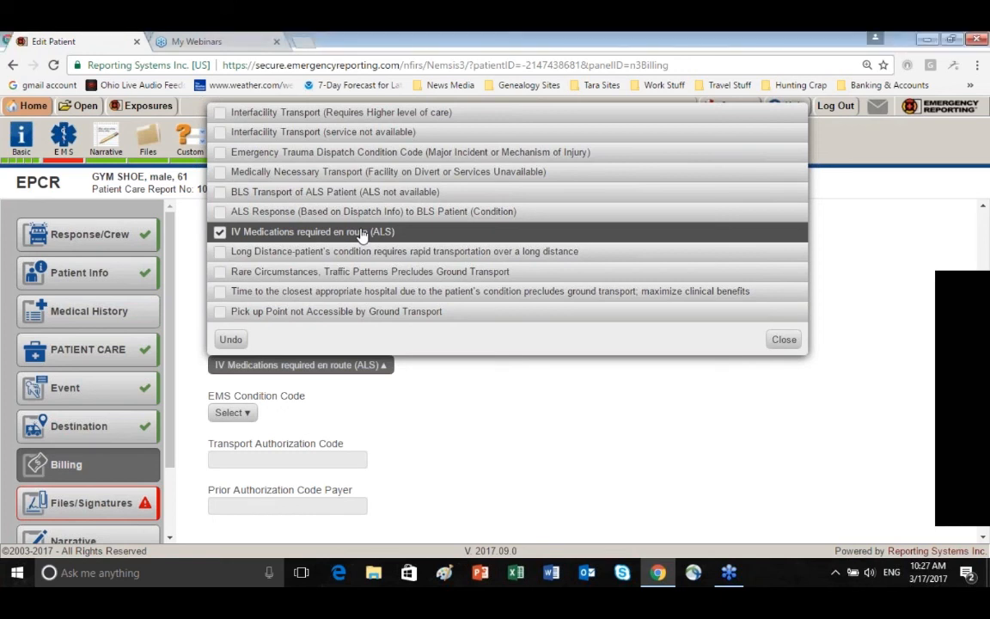
pyautogui.click(785, 341)
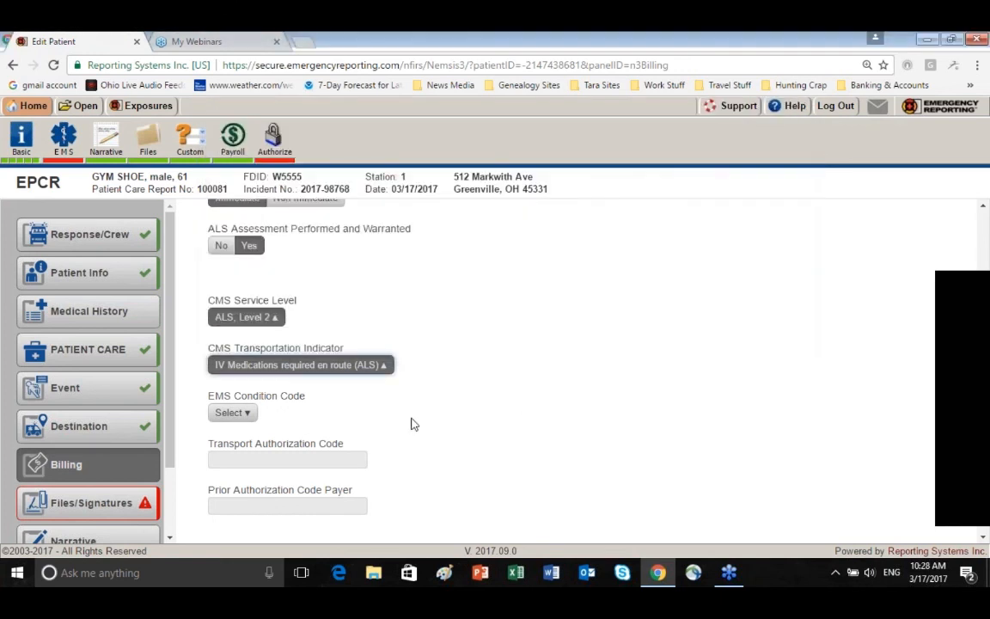
# Look through the available EMS Condition Code options without selecting one
pyautogui.scroll(-1, 252, 347)
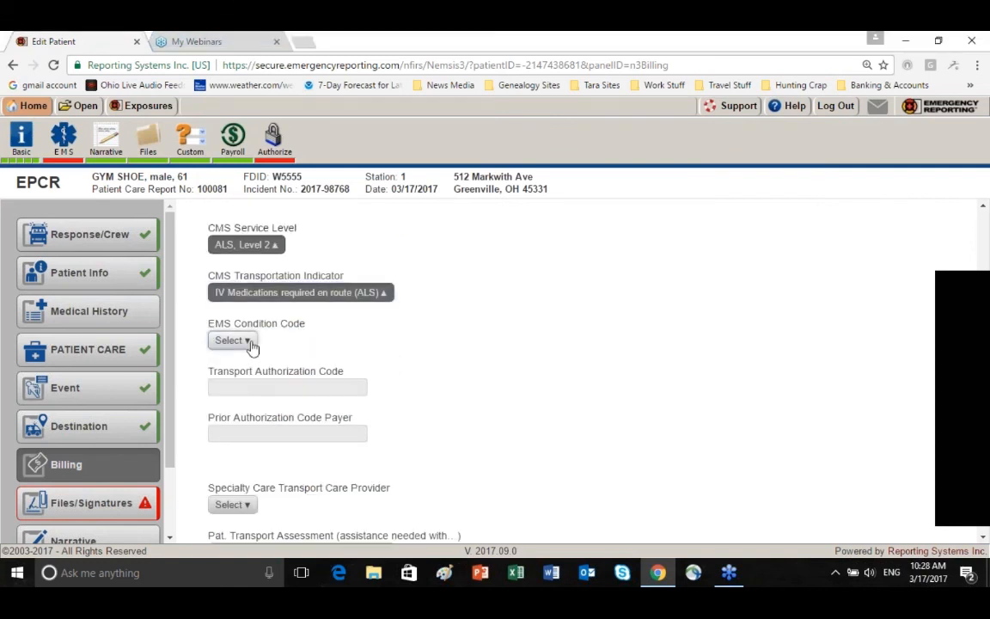
pyautogui.click(232, 340)
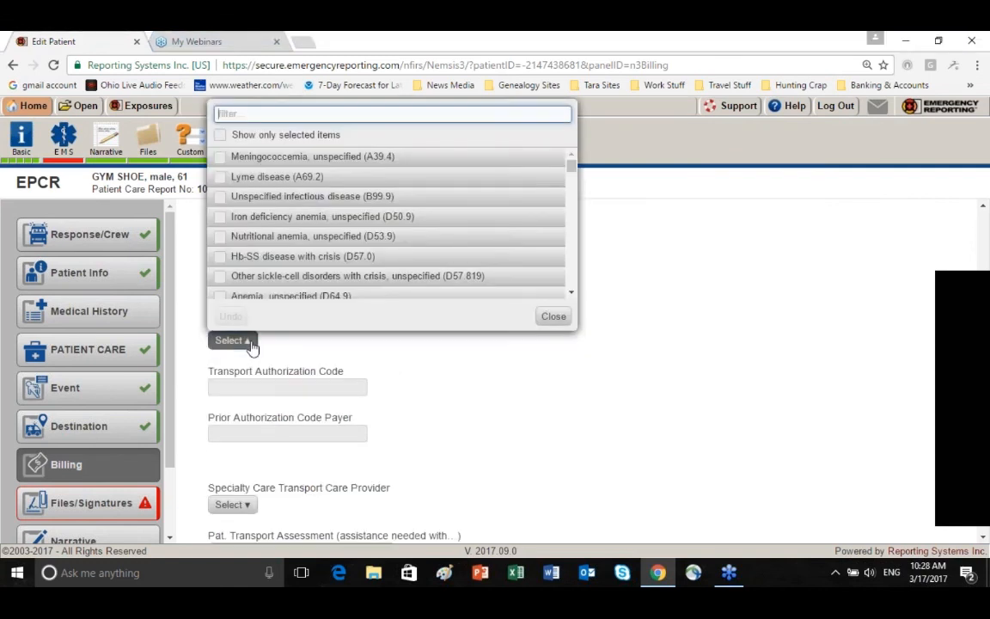
pyautogui.scroll(-3, 572, 190)
pyautogui.moveTo(571, 209); pyautogui.dragTo(573, 289)
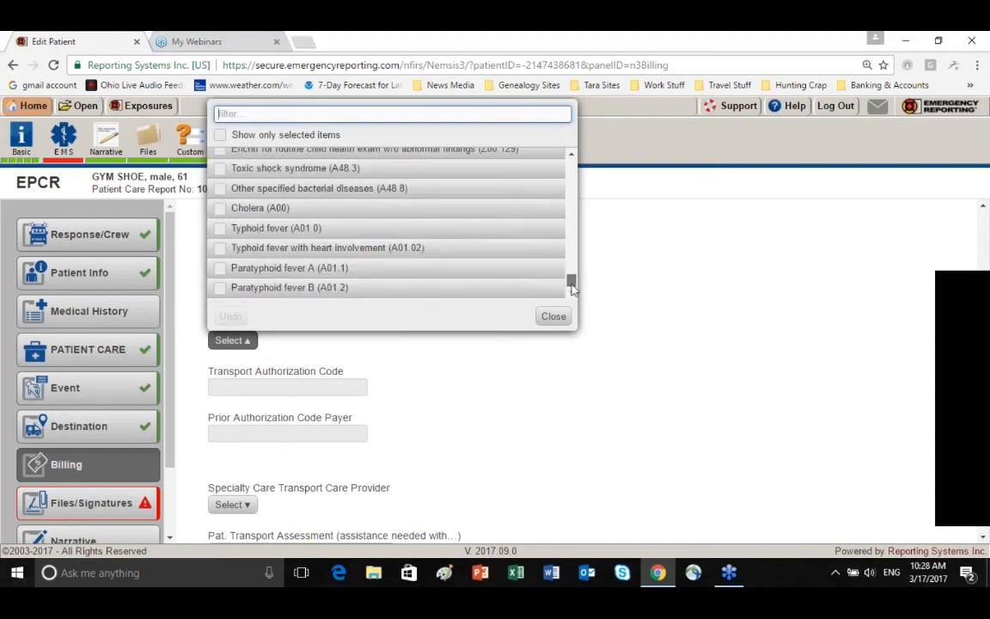
pyautogui.click(553, 316)
# Enter 2.5 as the Mileage to Closest Hospital Facility in the Response and Transportation details
pyautogui.scroll(-2, 472, 347)
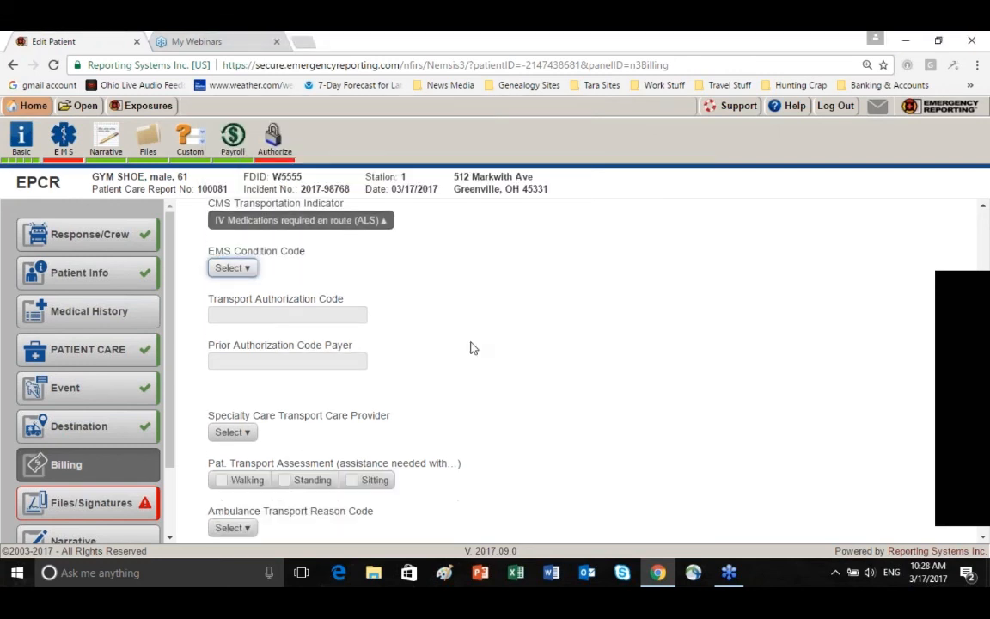
pyautogui.scroll(-4, 472, 348)
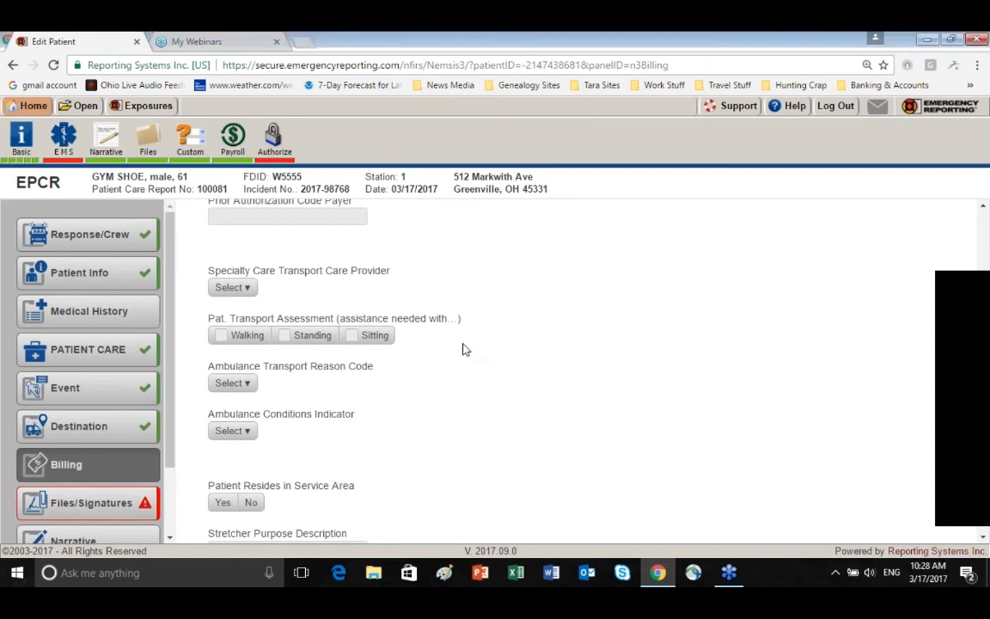
pyautogui.scroll(-6, 464, 347)
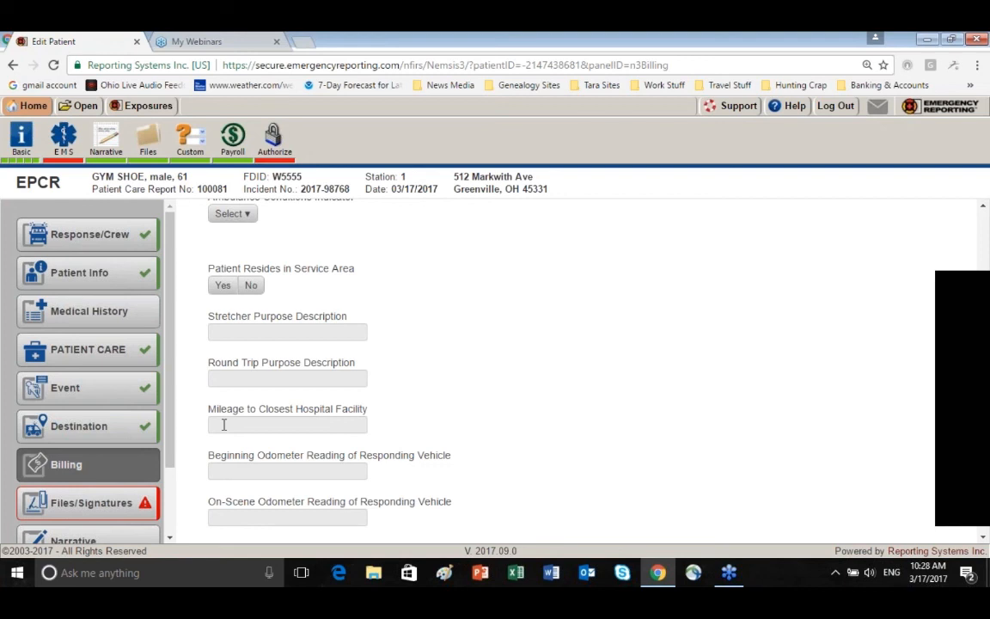
pyautogui.scroll(-2, 194, 435)
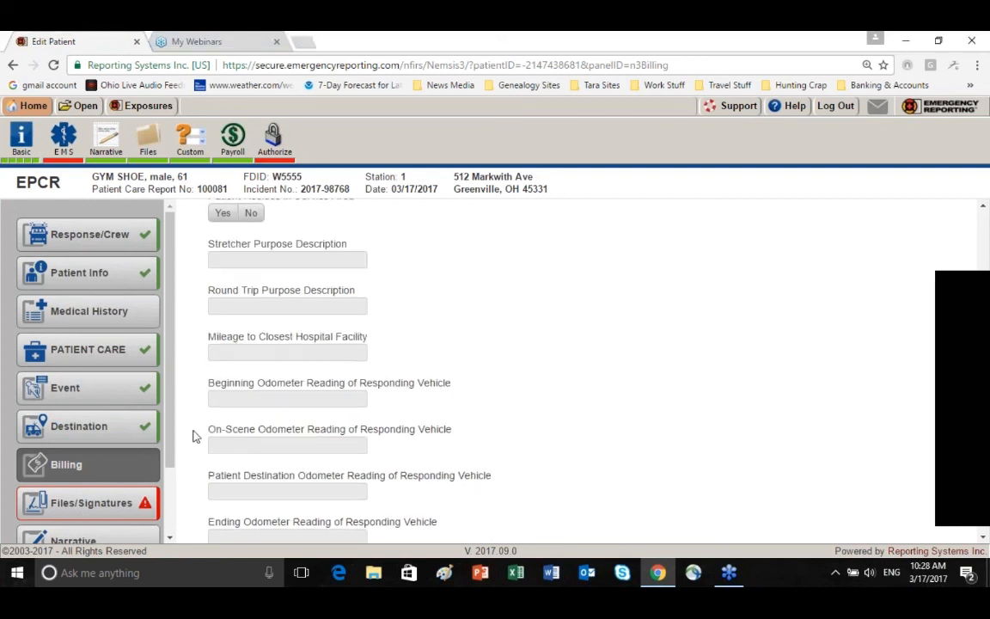
pyautogui.click(221, 350)
pyautogui.write('2.5')
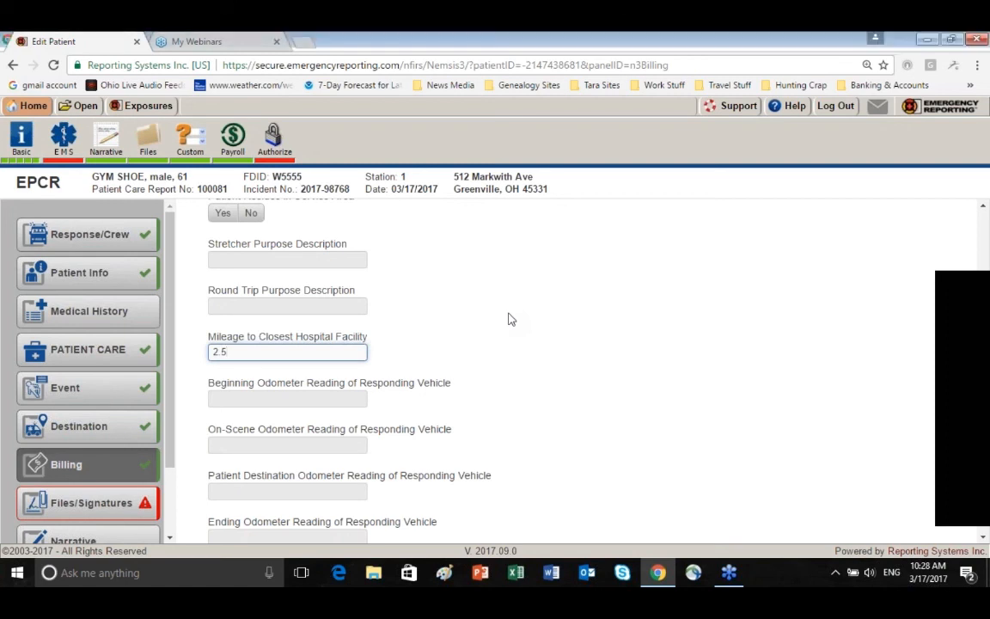
# Expand the billing Supplies Used section, open a new supply entry and close it without entering an item
pyautogui.scroll(-2, 511, 319)
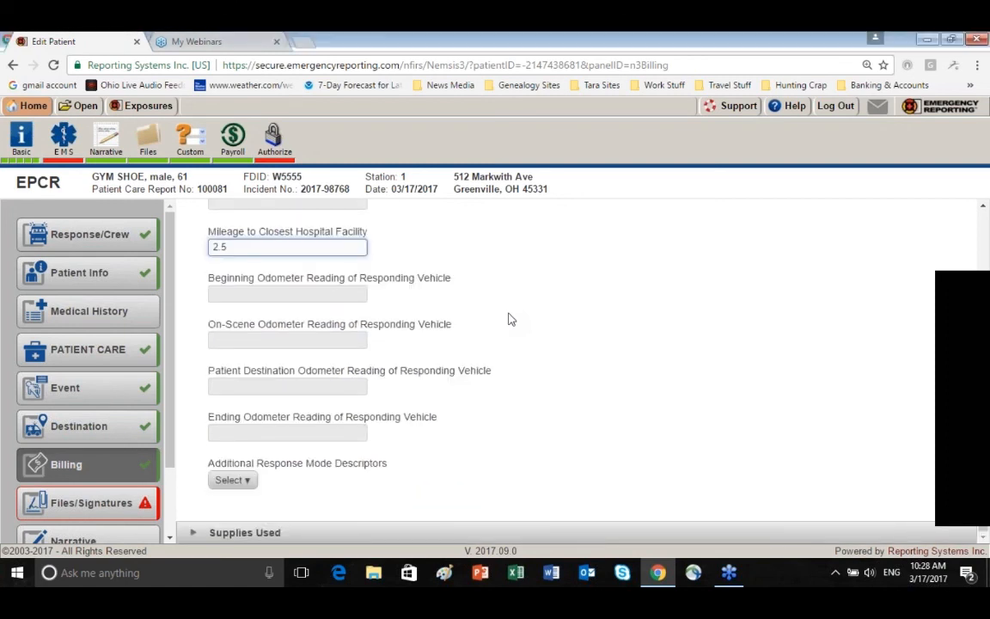
pyautogui.click(193, 533)
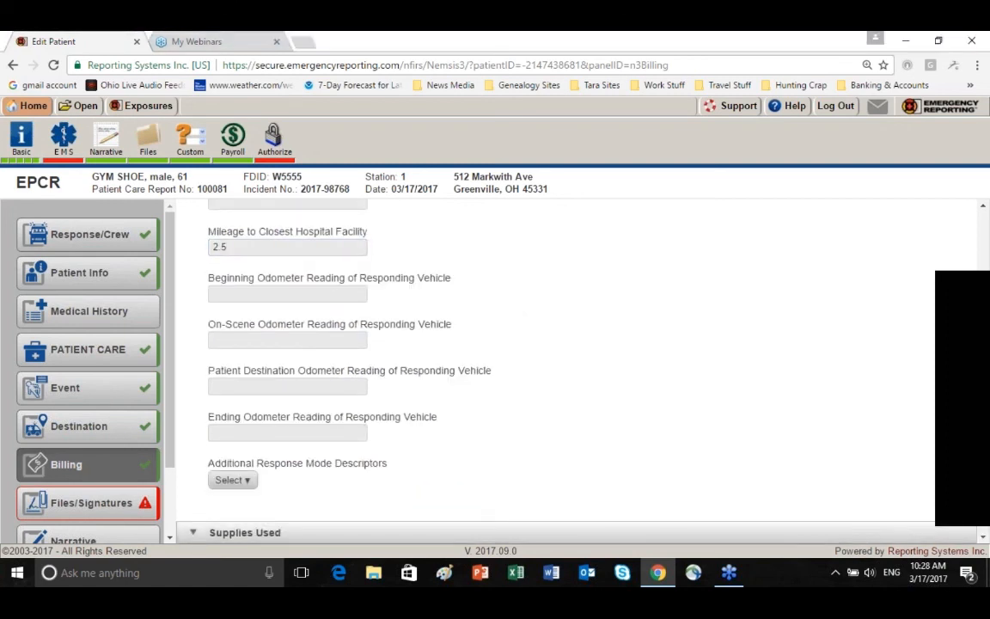
pyautogui.scroll(-2, 494, 474)
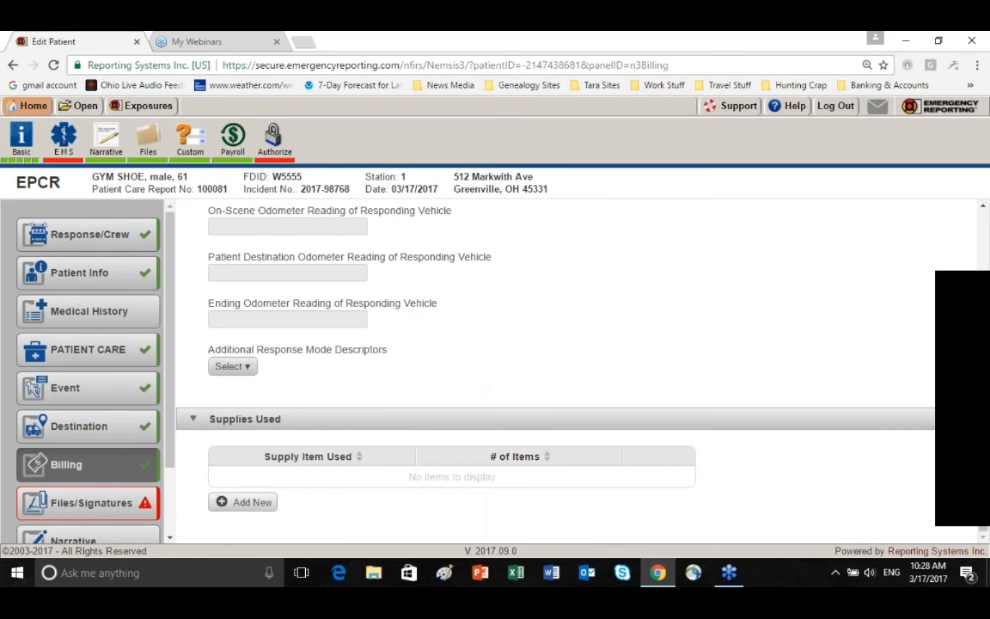
pyautogui.click(255, 504)
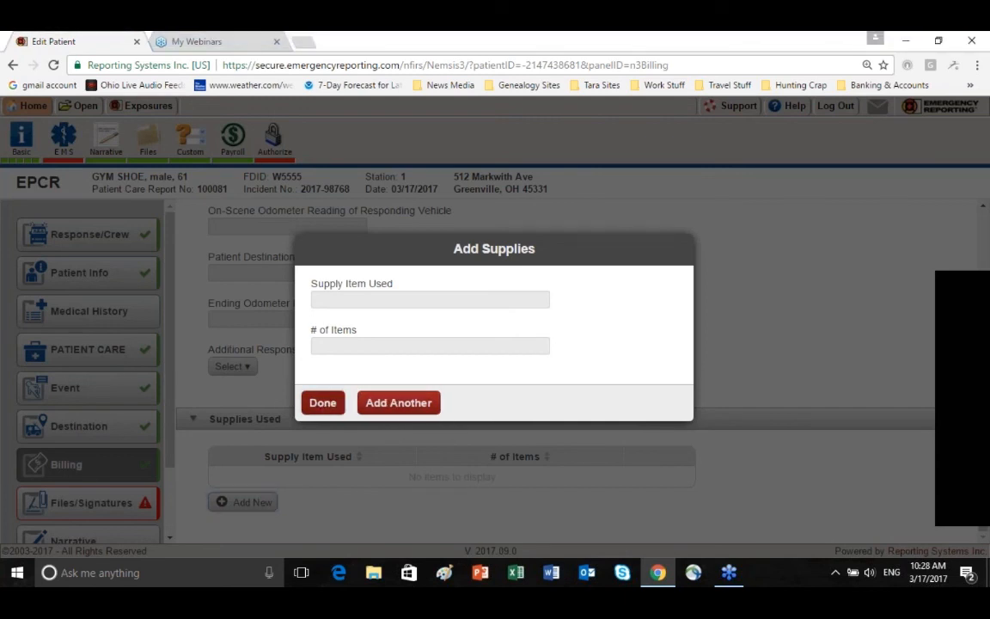
pyautogui.click(317, 404)
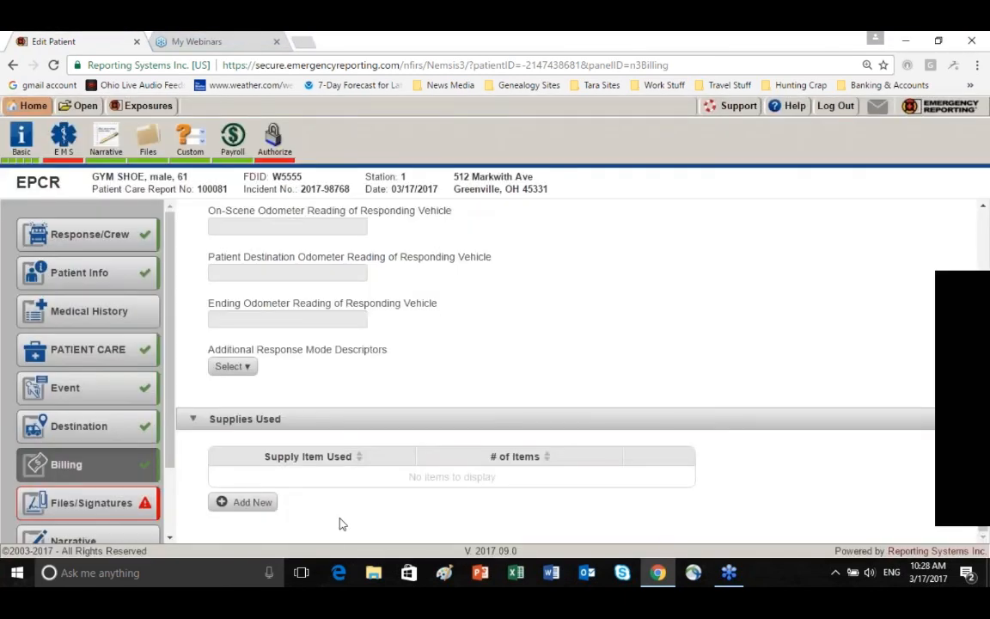
# Open the incomplete HIPAA Form in Files/Signatures and draw the patient's signature in the Patient/Representative section
pyautogui.click(126, 513)
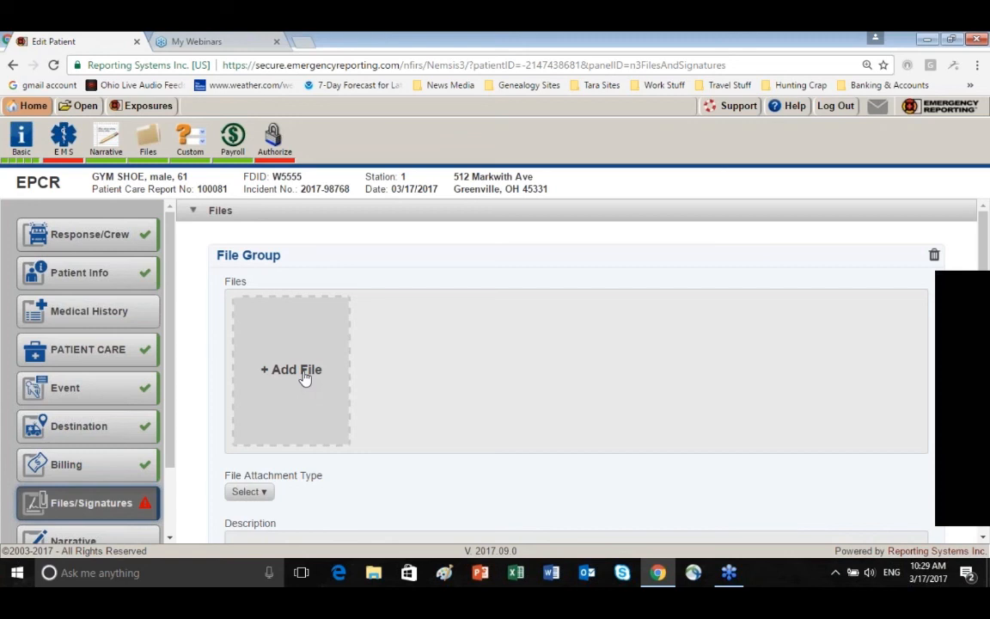
pyautogui.click(305, 378)
pyautogui.scroll(-3, 305, 378)
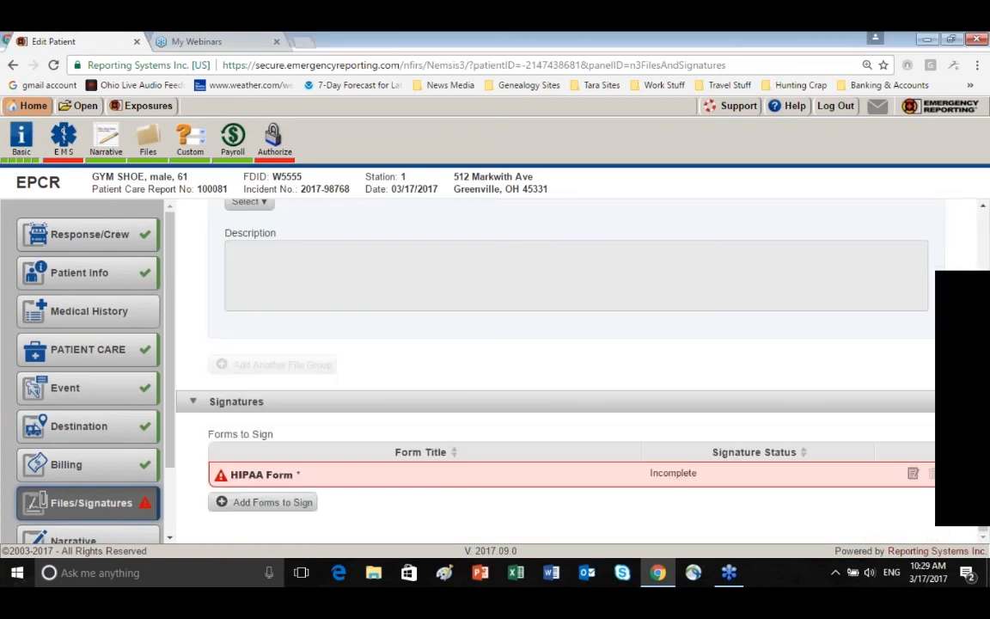
pyautogui.click(358, 480)
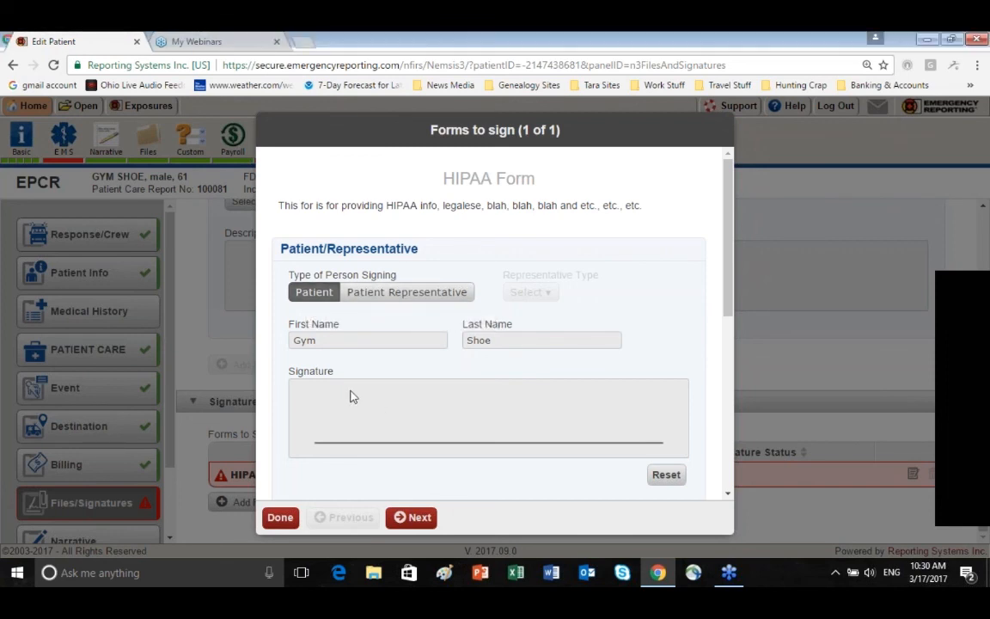
pyautogui.moveTo(340, 398)
pyautogui.mouseDown()
pyautogui.moveTo(367, 433)
pyautogui.moveTo(427, 443)
pyautogui.moveTo(572, 413)
pyautogui.moveTo(606, 430)
pyautogui.moveTo(666, 397)
pyautogui.moveTo(688, 404)
pyautogui.mouseUp()
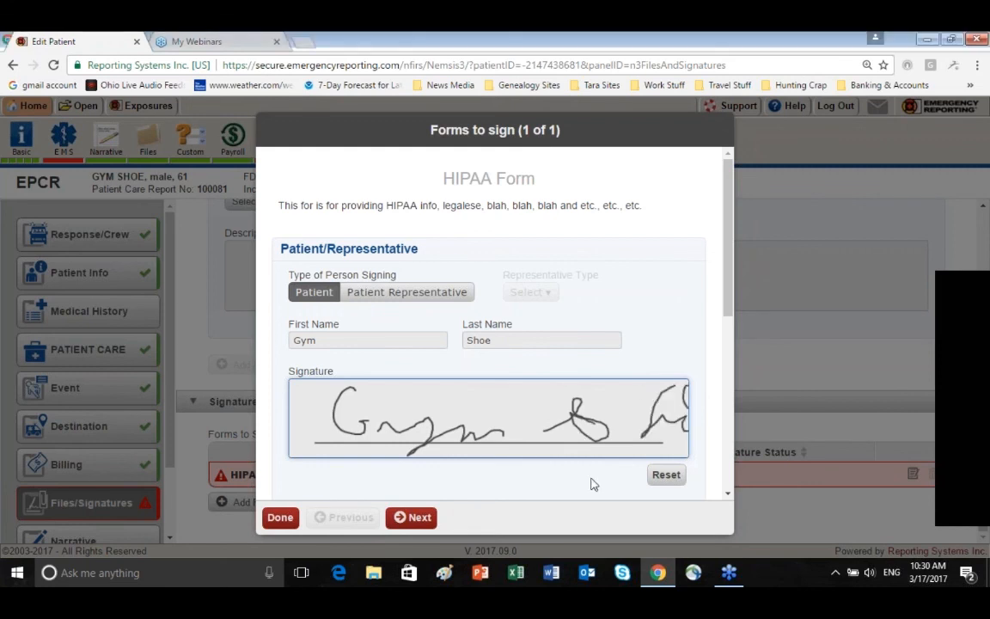
# Set the Signature Status of the patient's signature on the HIPAA Form to Signed
pyautogui.scroll(-2, 567, 473)
pyautogui.scroll(-2, 327, 239)
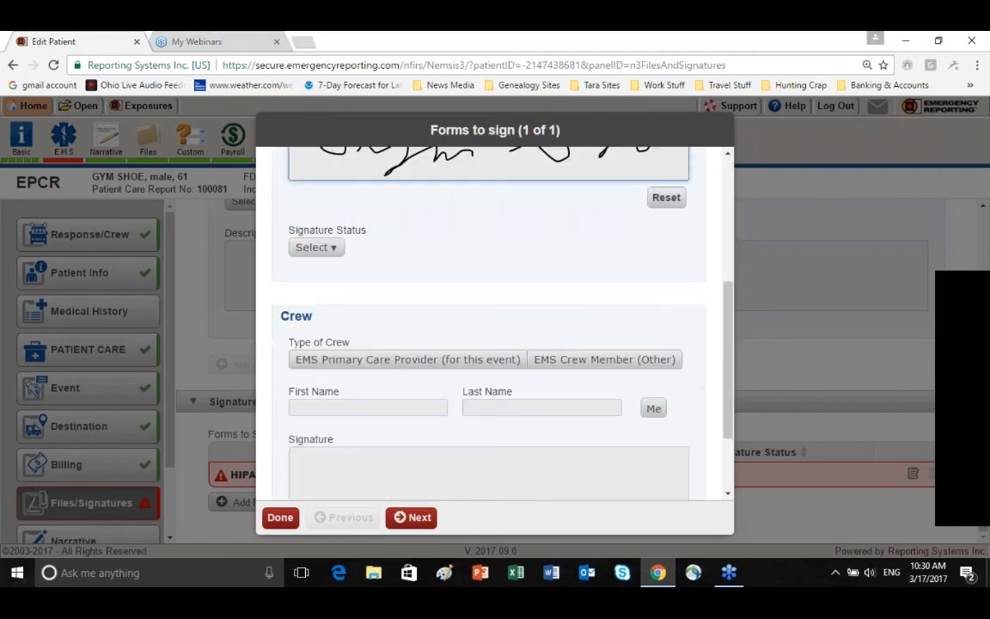
pyautogui.click(329, 239)
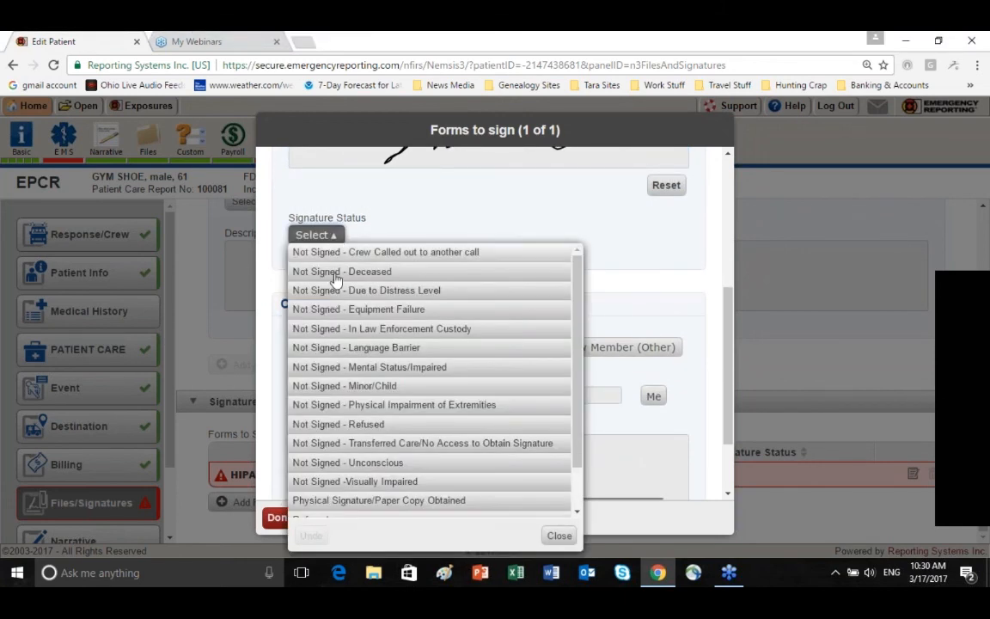
pyautogui.scroll(-1, 335, 378)
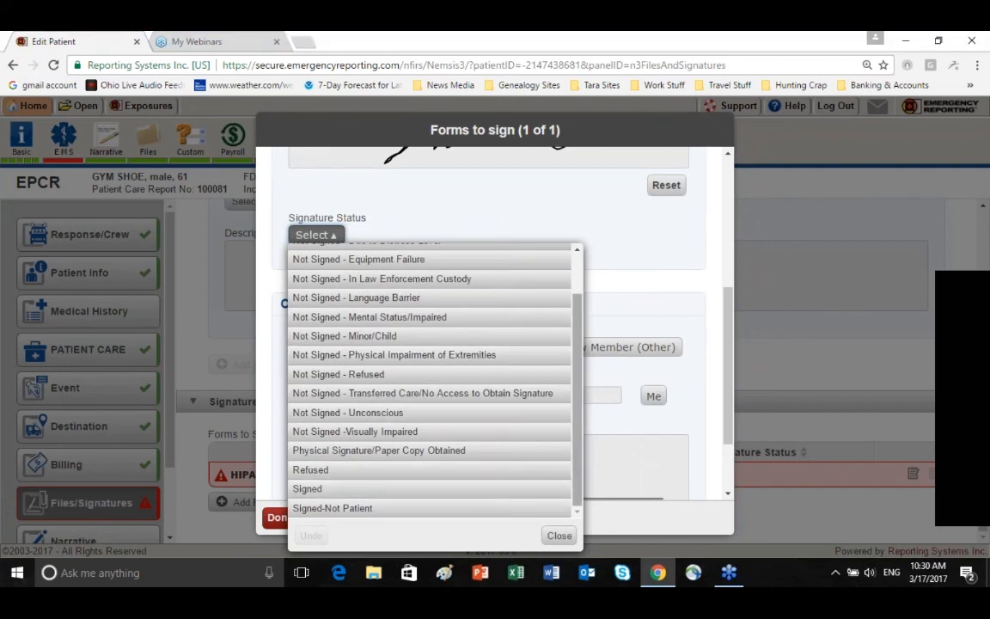
pyautogui.click(282, 367)
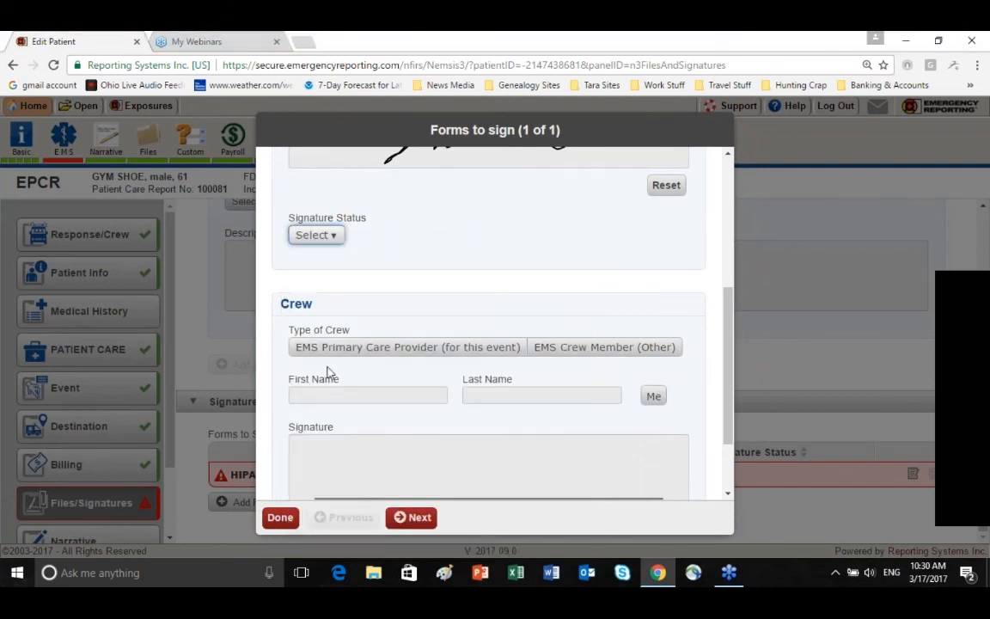
# Complete the HIPAA Form's Crew section as EMS Primary Care Provider (for this event), with the logged-in crew member's name and a drawn signature
pyautogui.click(386, 356)
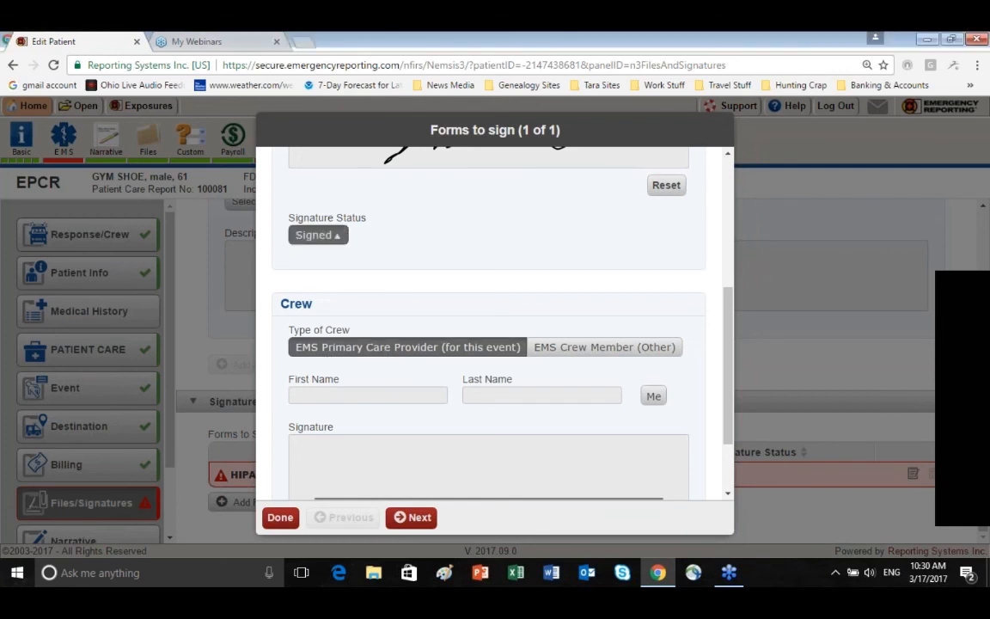
pyautogui.click(653, 397)
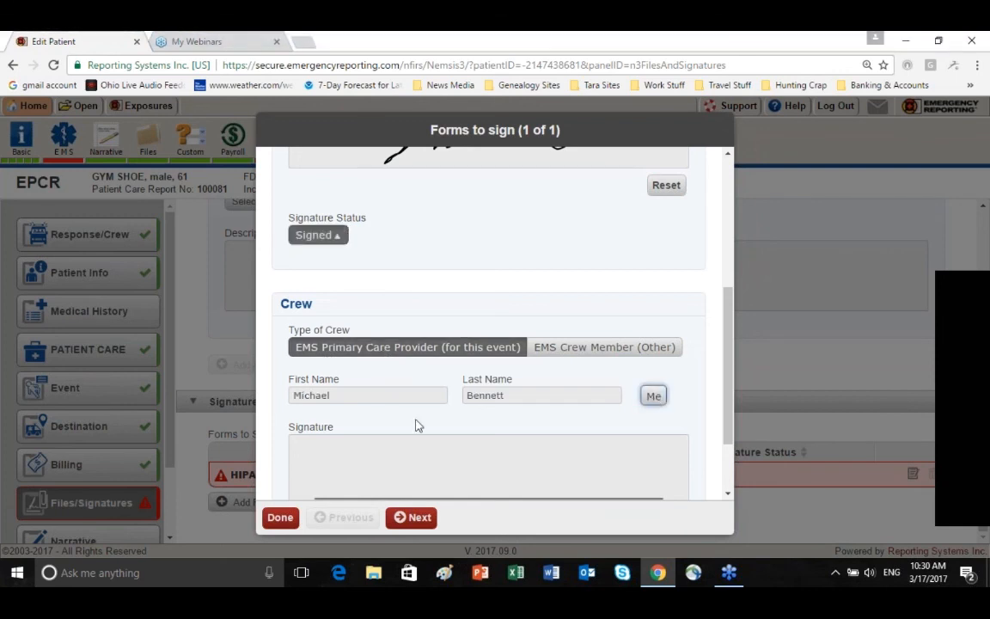
pyautogui.scroll(-1, 413, 421)
pyautogui.moveTo(315, 376); pyautogui.dragTo(488, 384)
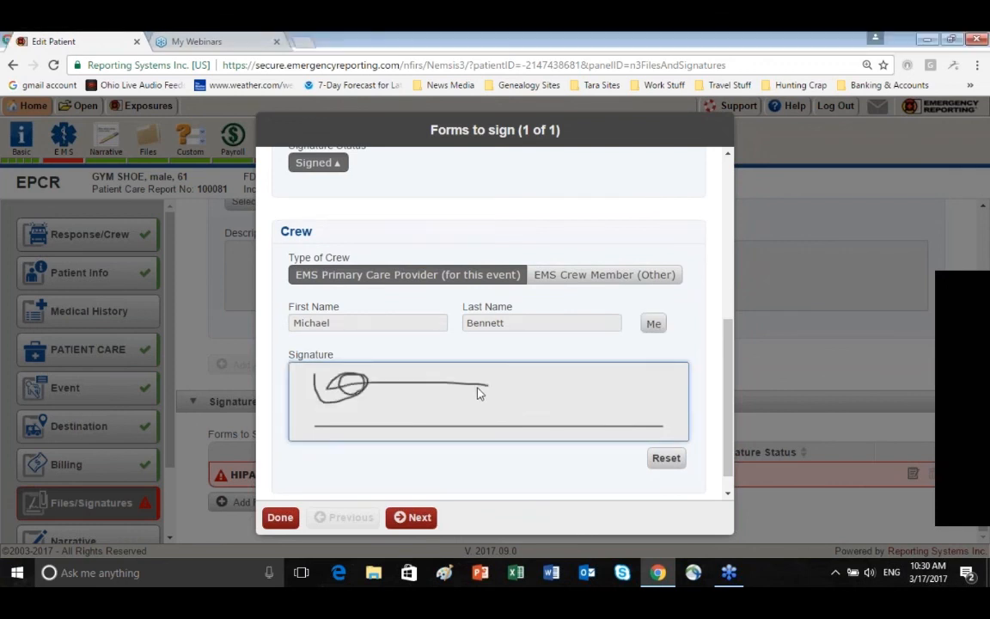
pyautogui.click(420, 519)
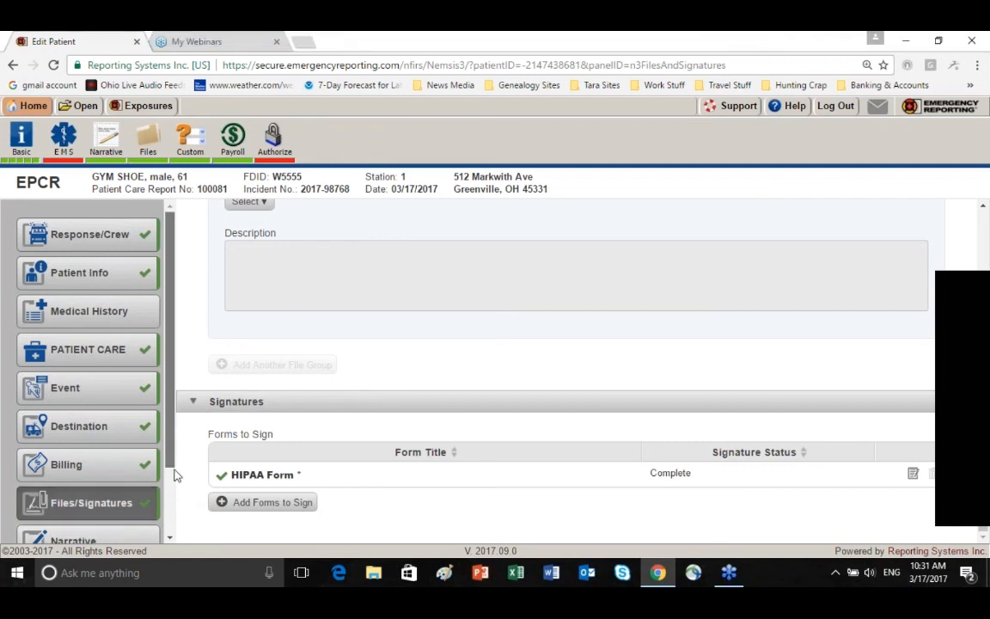
# Enter "This is my narrative. If I don't write it down, I didn't observe it or do it." as the Patient Care Report Narrative
pyautogui.scroll(-2, 172, 471)
pyautogui.click(123, 462)
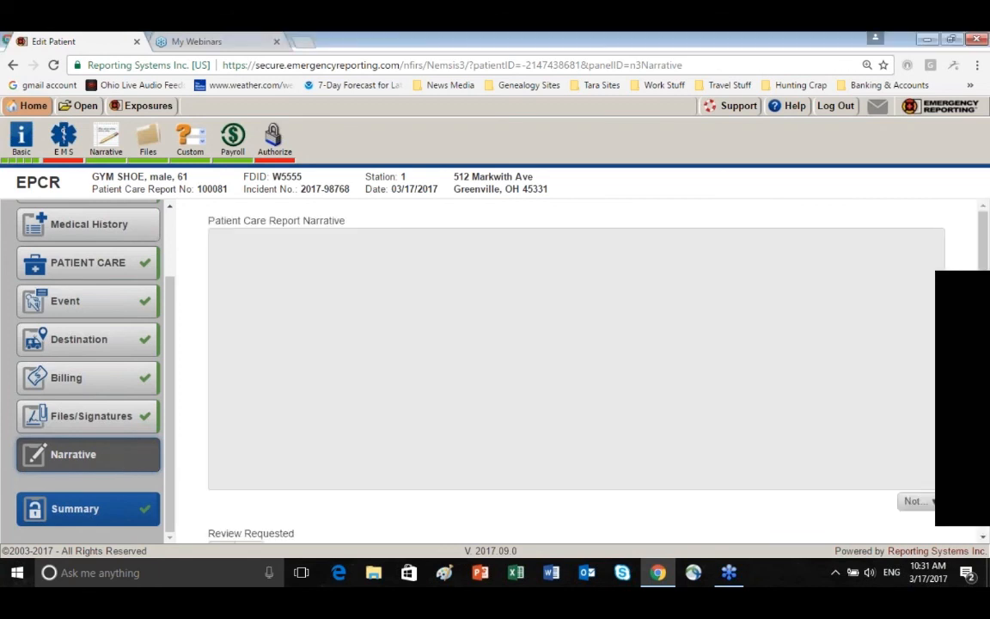
pyautogui.click(228, 251)
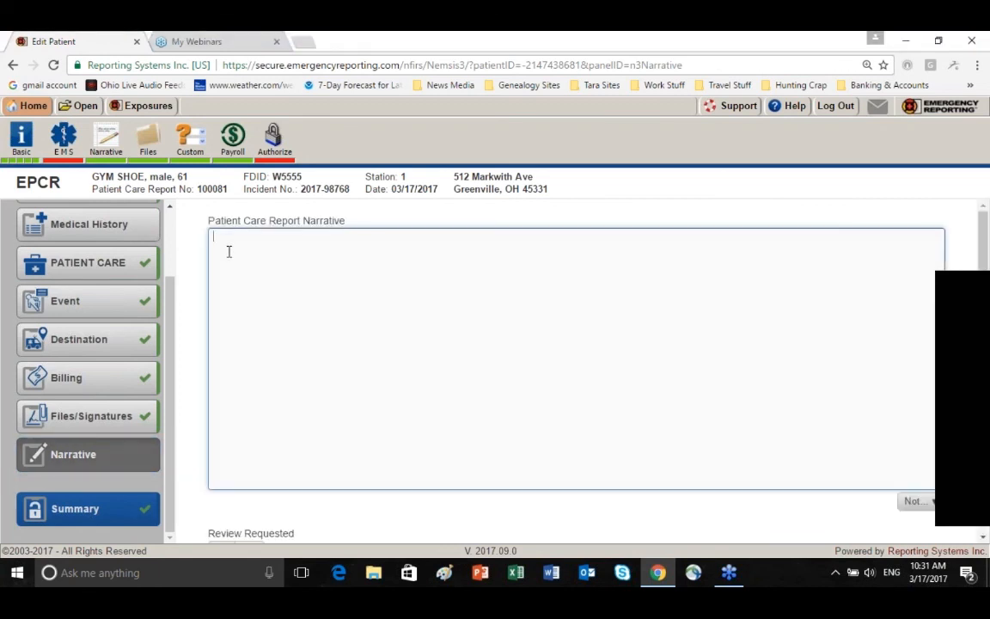
pyautogui.write("This is my narrative.  If I don't")
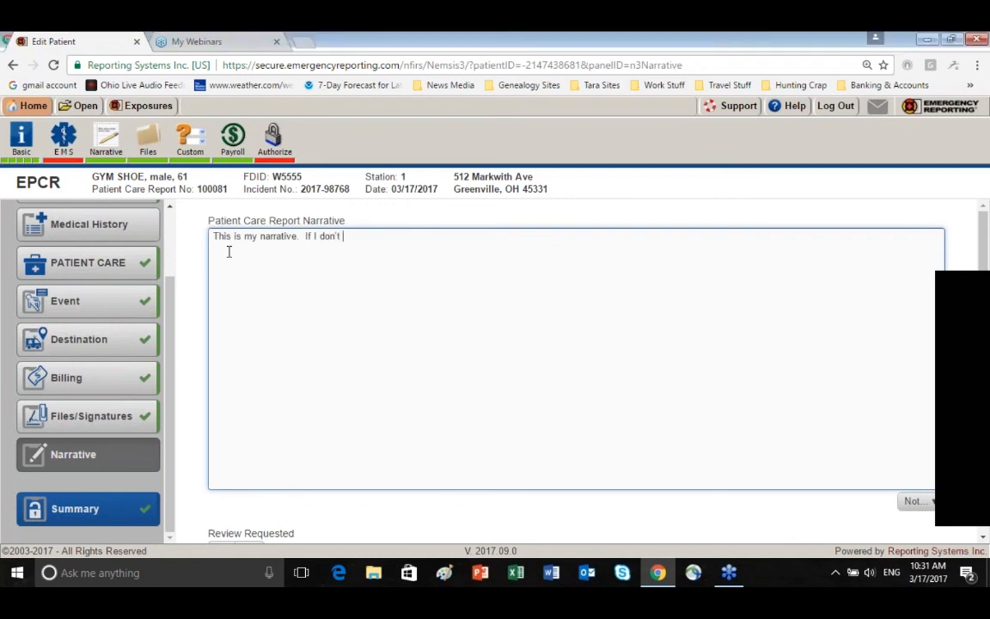
pyautogui.write(' write it ')
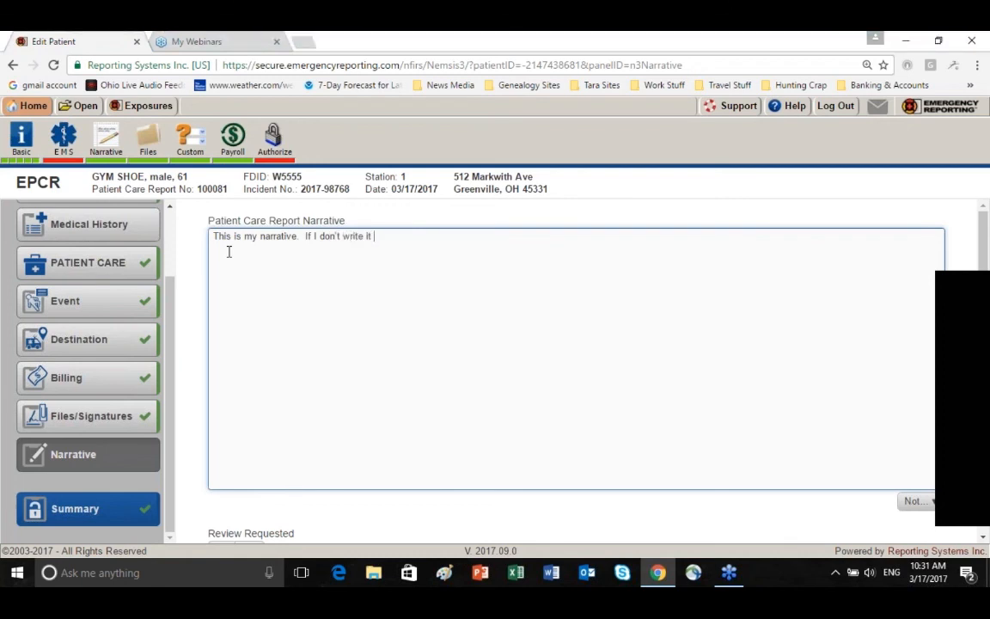
pyautogui.write('down')
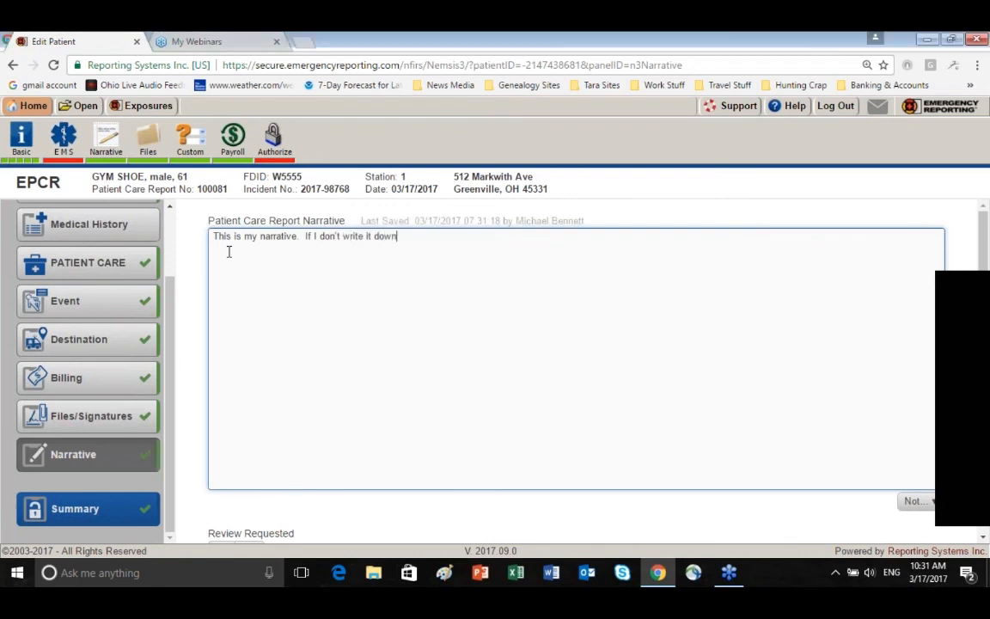
pyautogui.write(', I didn')
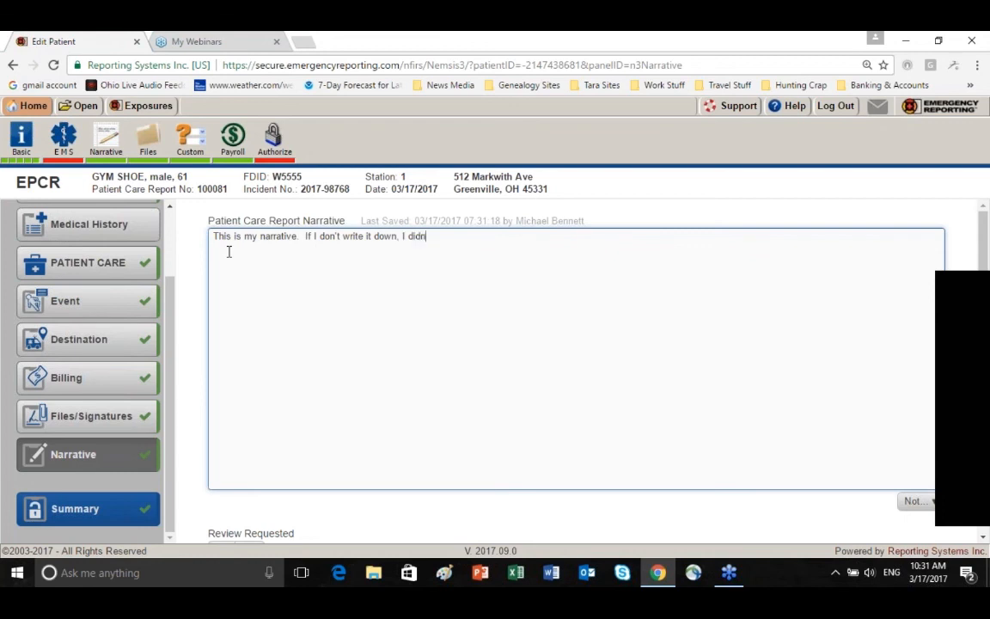
pyautogui.write("'t observe it or do it.")
# Review the remaining narrative fields and the report summary from Response/Crew through Patient Care, Destination and Billing to Narrative
pyautogui.scroll(-1, 254, 260)
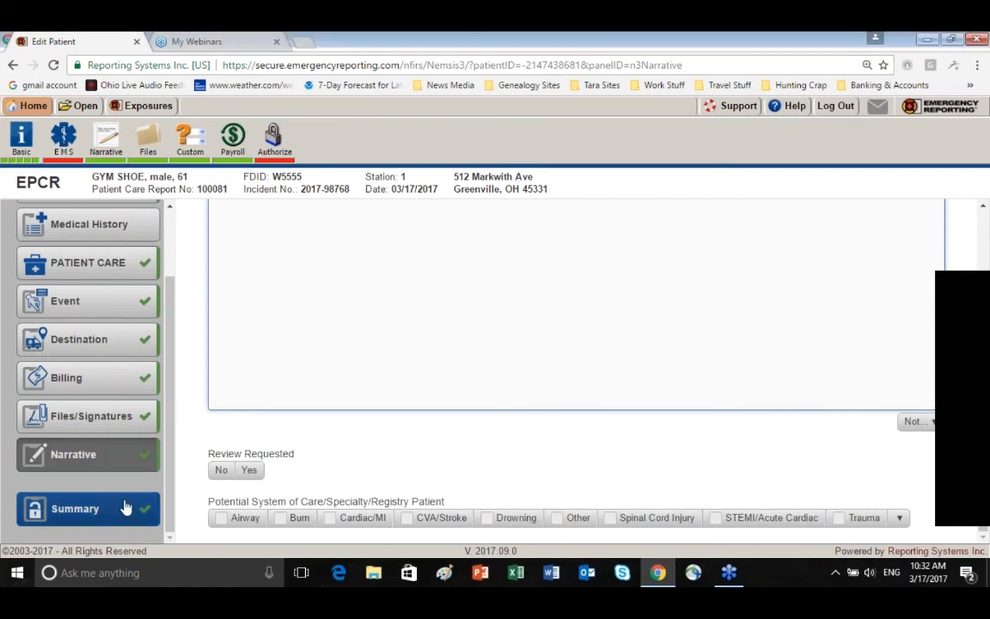
pyautogui.scroll(1, 302, 308)
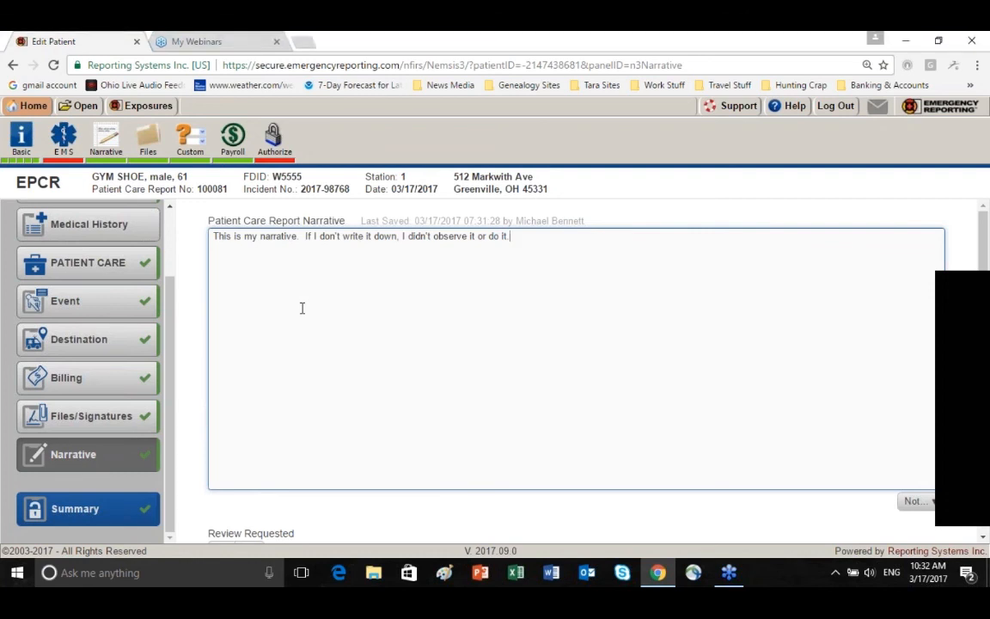
pyautogui.scroll(-1, 302, 308)
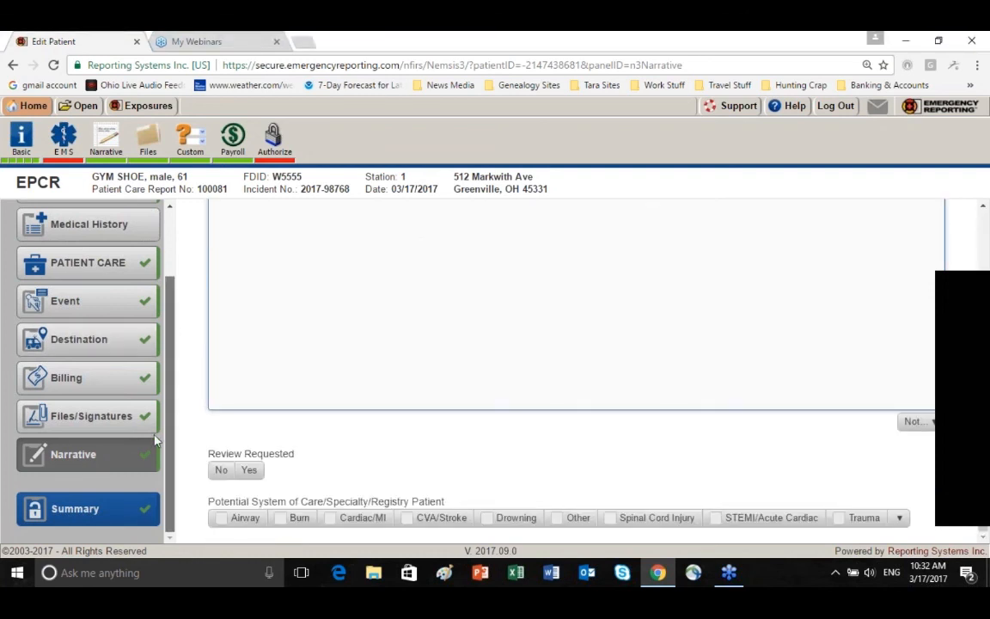
pyautogui.click(131, 515)
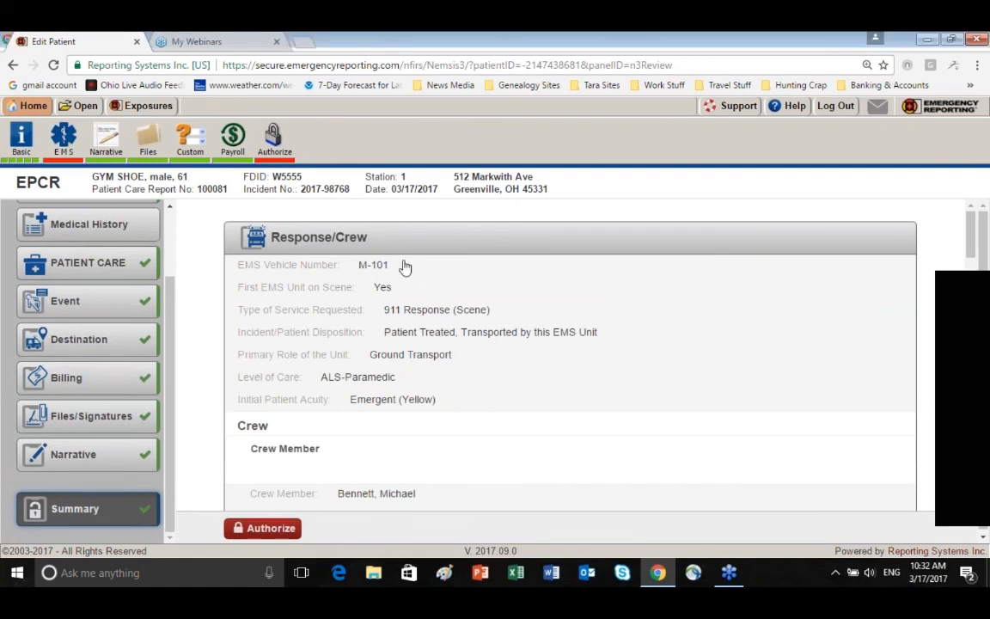
pyautogui.scroll(-6, 405, 267)
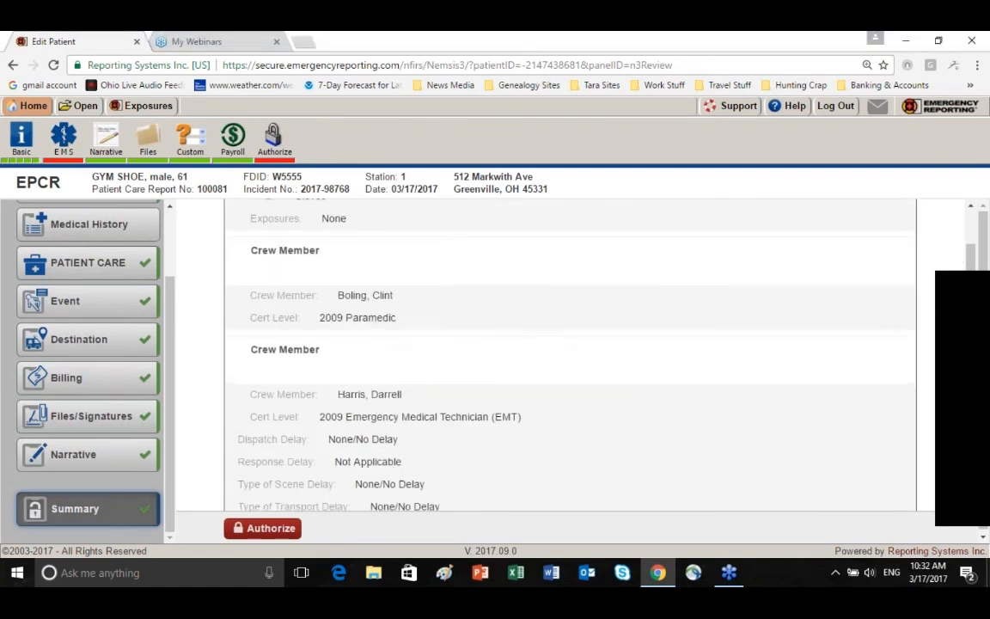
pyautogui.scroll(-5, 570, 352)
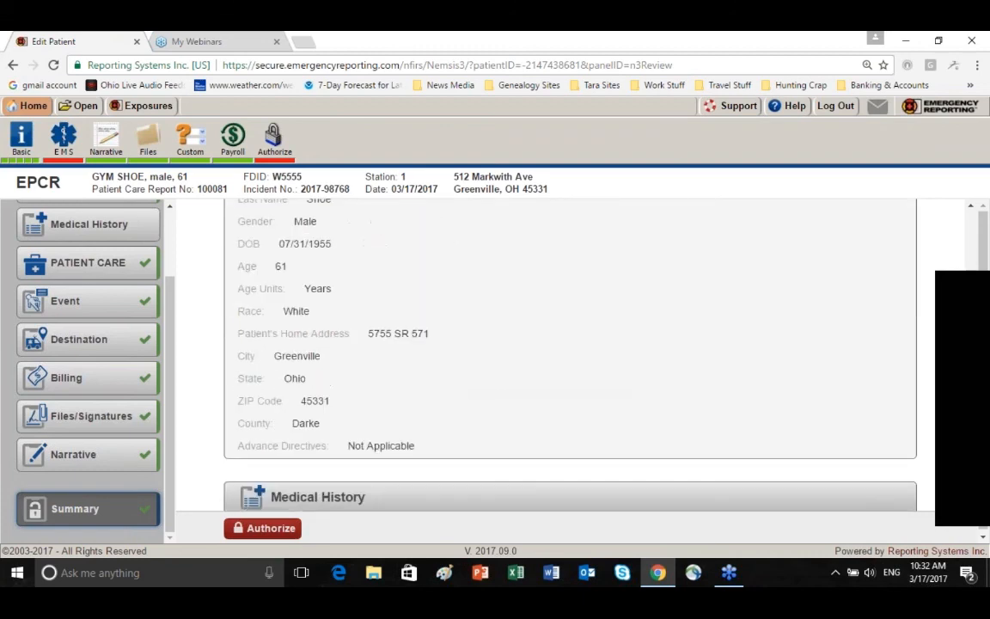
pyautogui.scroll(-5, 569, 353)
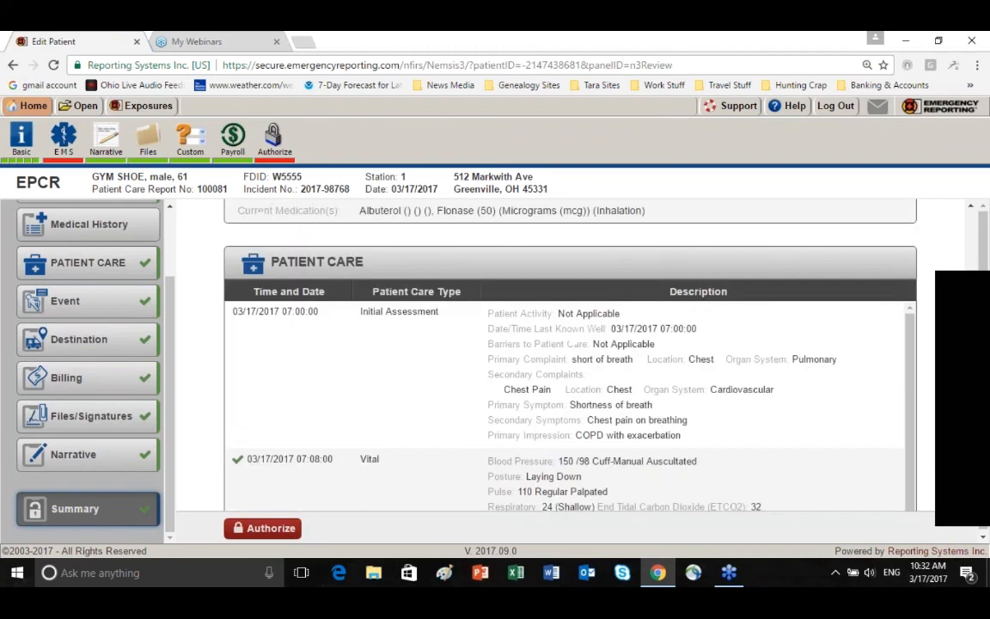
pyautogui.scroll(-3, 398, 283)
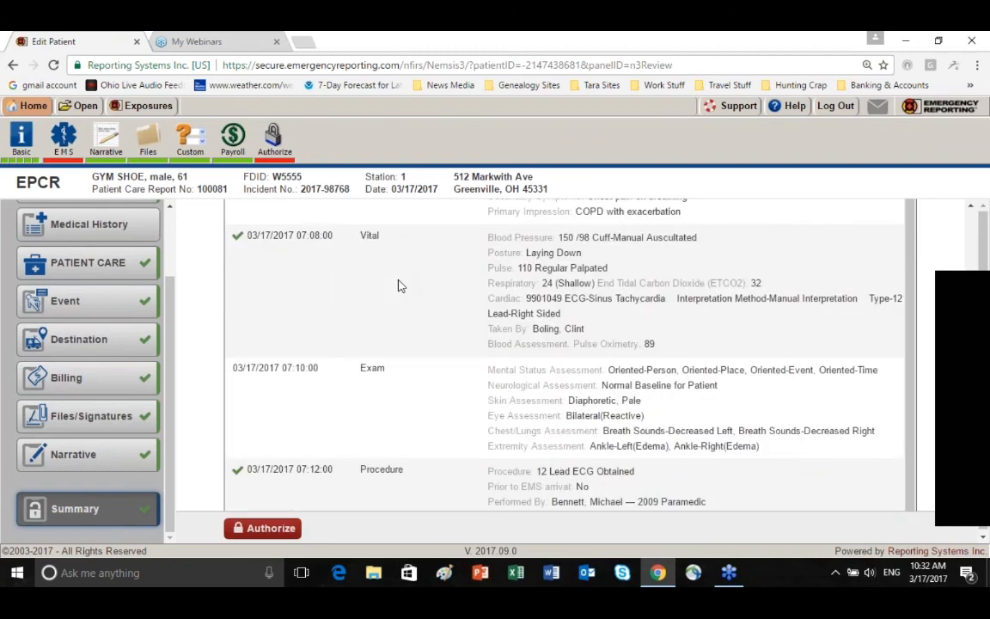
pyautogui.scroll(-3, 398, 288)
pyautogui.scroll(-5, 398, 288)
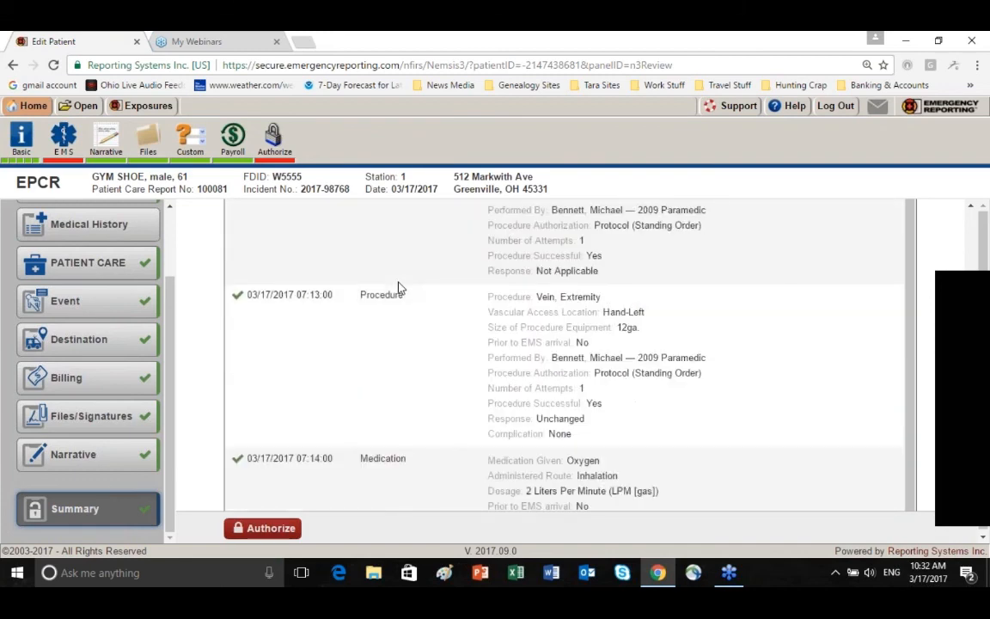
pyautogui.scroll(-3, 398, 288)
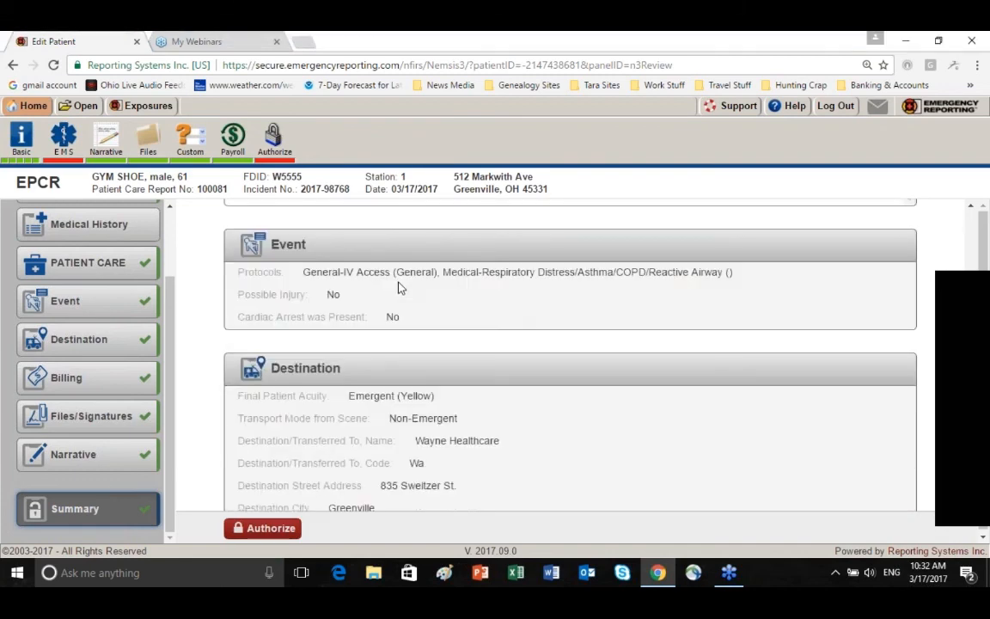
pyautogui.scroll(-6, 398, 288)
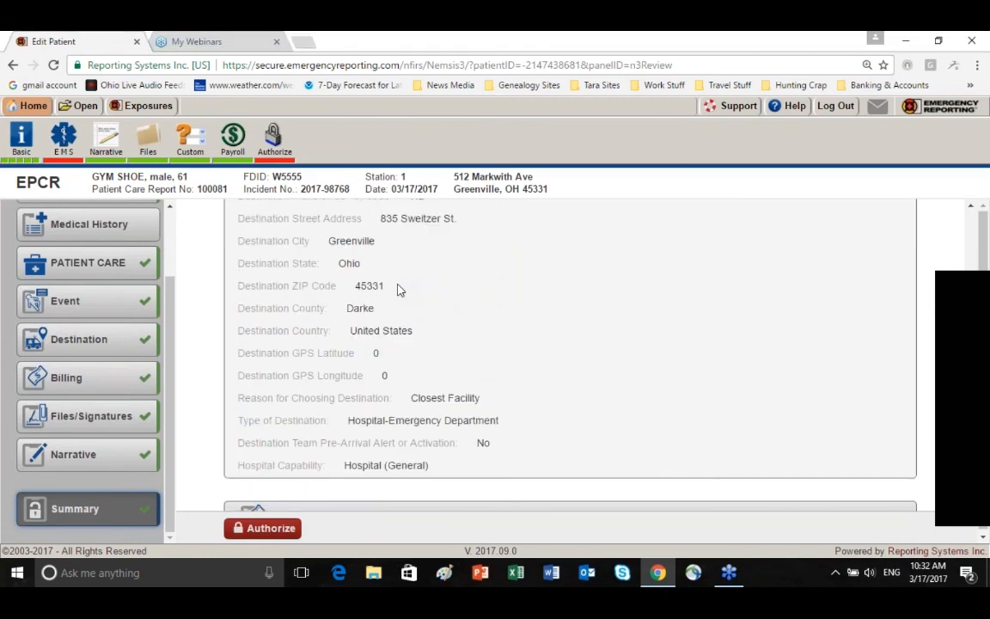
pyautogui.scroll(-1, 398, 289)
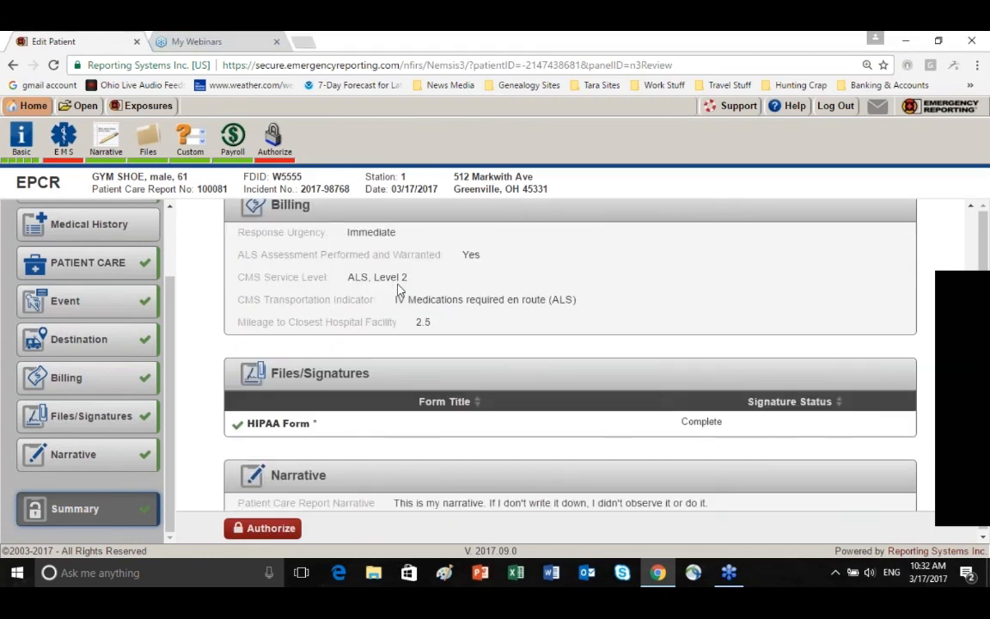
# Authorize the completed patient care report from its summary by entering the account password
pyautogui.scroll(-1, 398, 289)
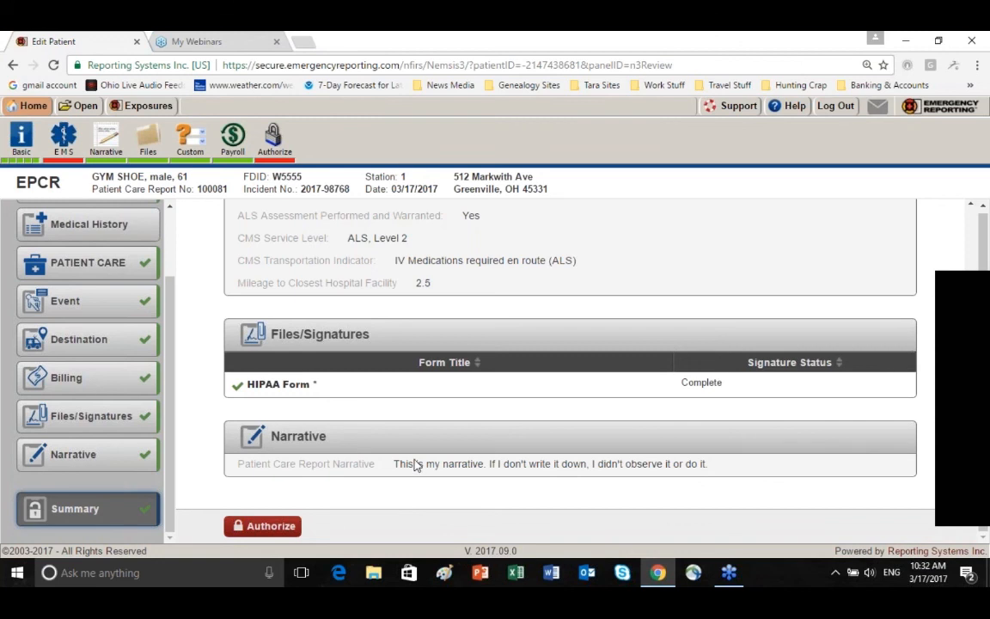
pyautogui.click(276, 528)
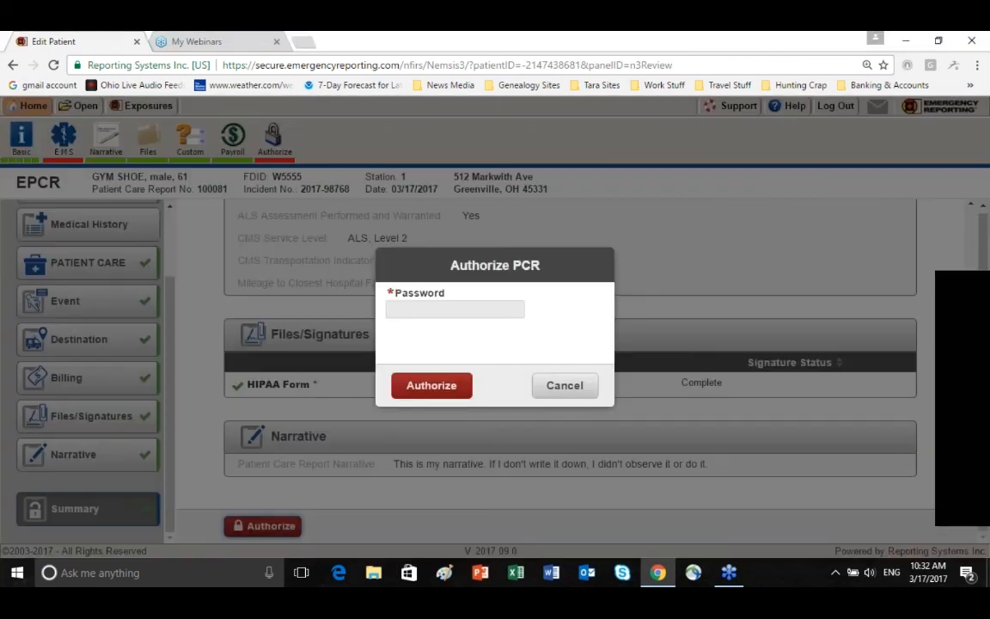
pyautogui.click(395, 308)
pyautogui.write('*******')
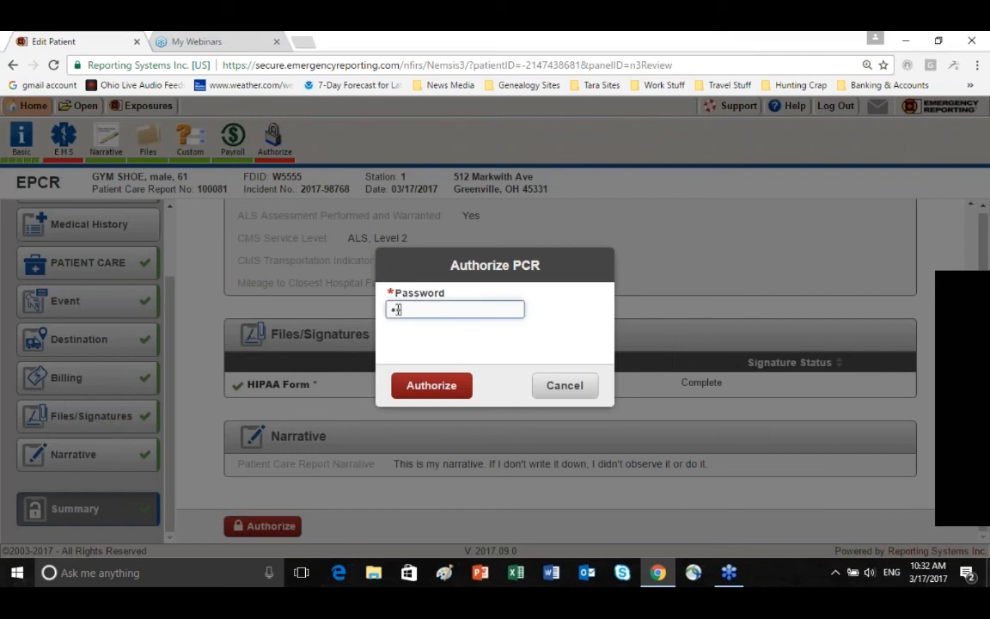
pyautogui.write('*')
pyautogui.click(442, 387)
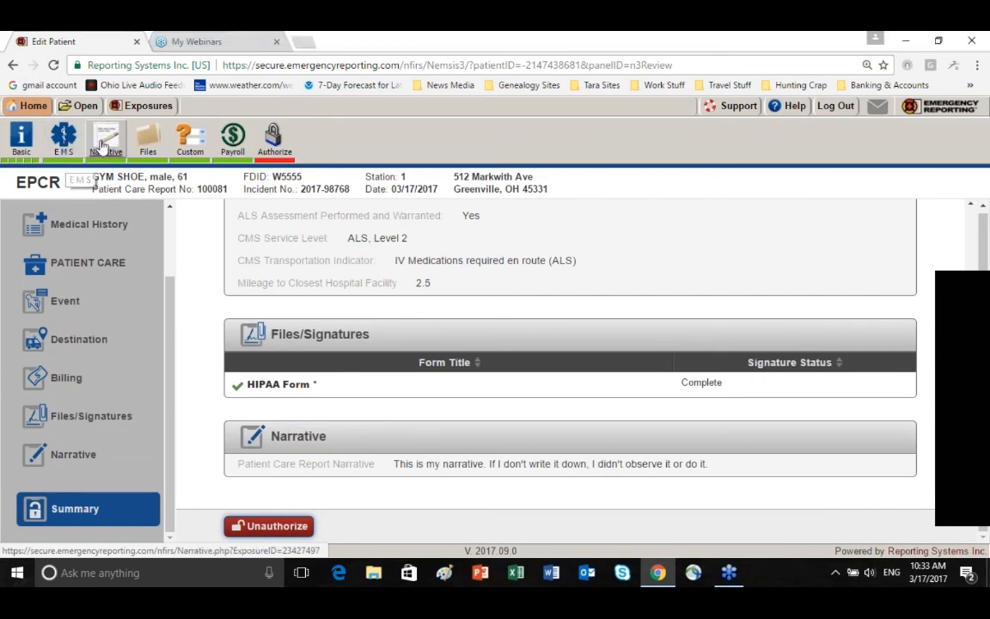
# Mark the whole incident as complete in the incident-level authorization by entering the account password
pyautogui.click(273, 137)
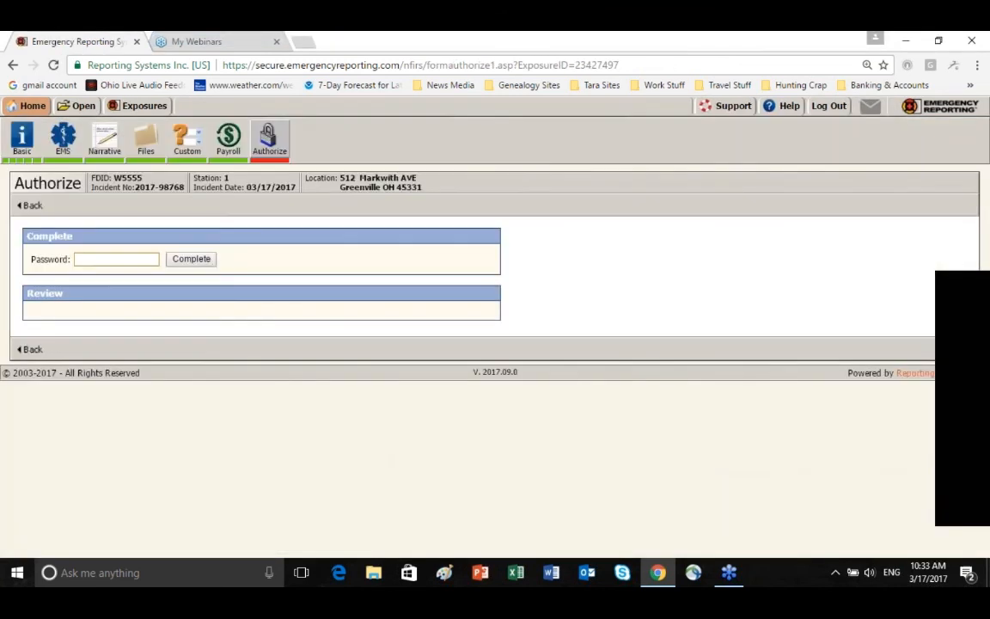
pyautogui.click(90, 259)
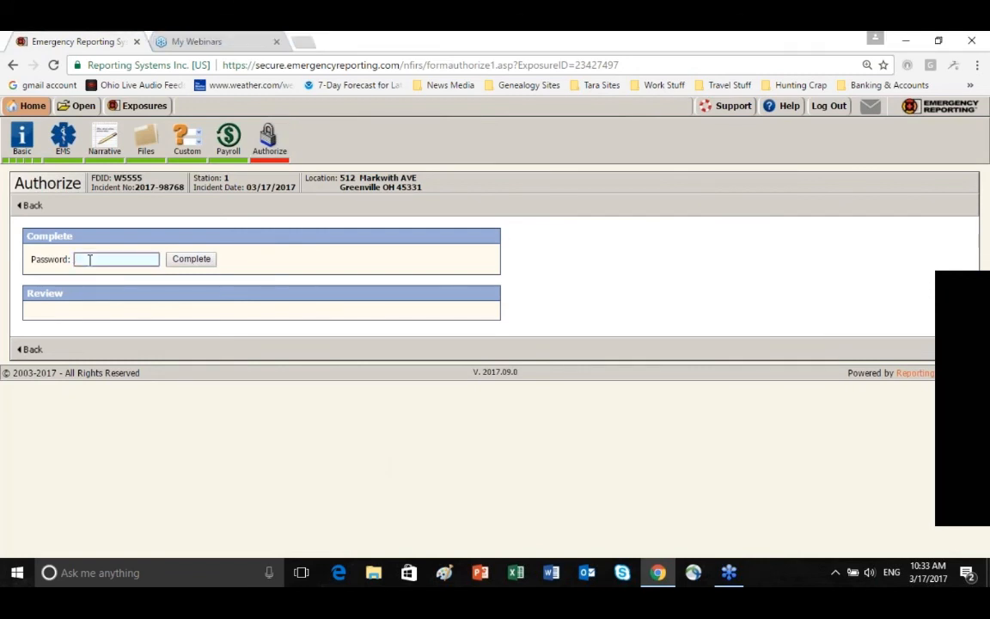
pyautogui.write('••••••••')
pyautogui.press('Return')
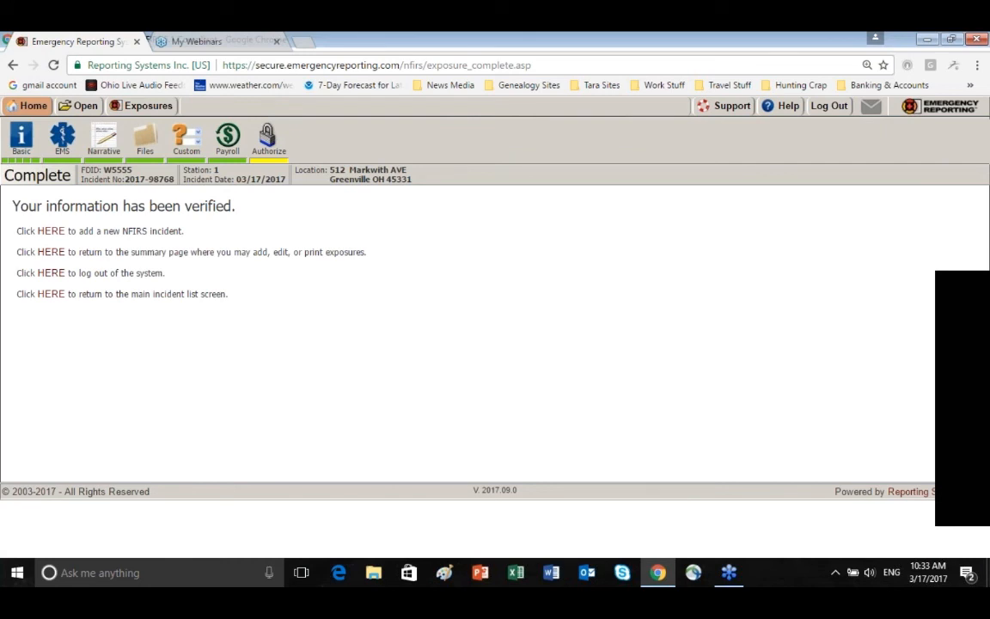
# Search the incident list for Complete Calls and open the completion status of the EMS call incident
pyautogui.click(84, 104)
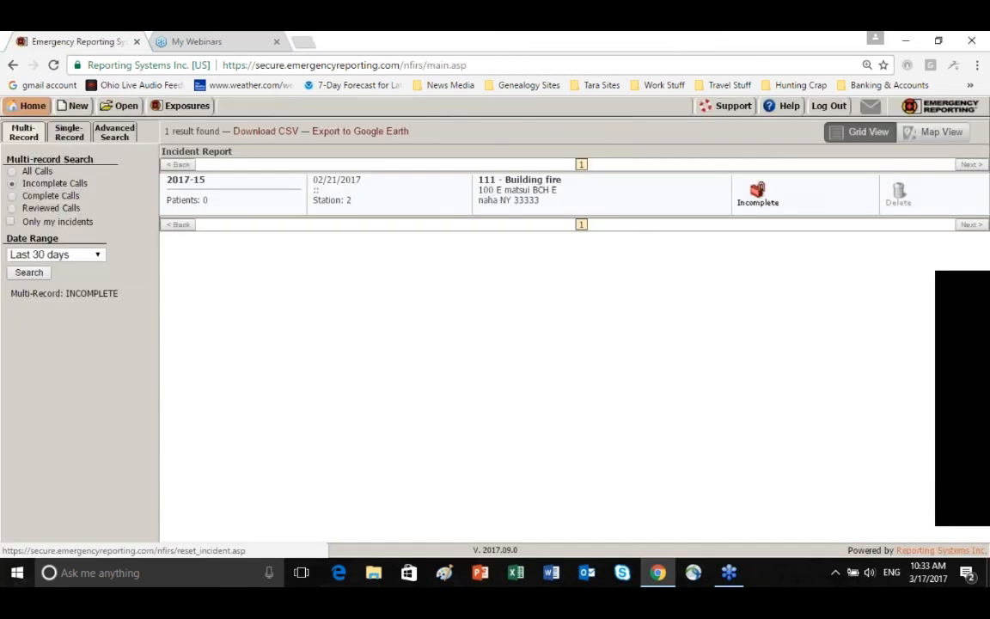
pyautogui.click(39, 196)
pyautogui.click(28, 273)
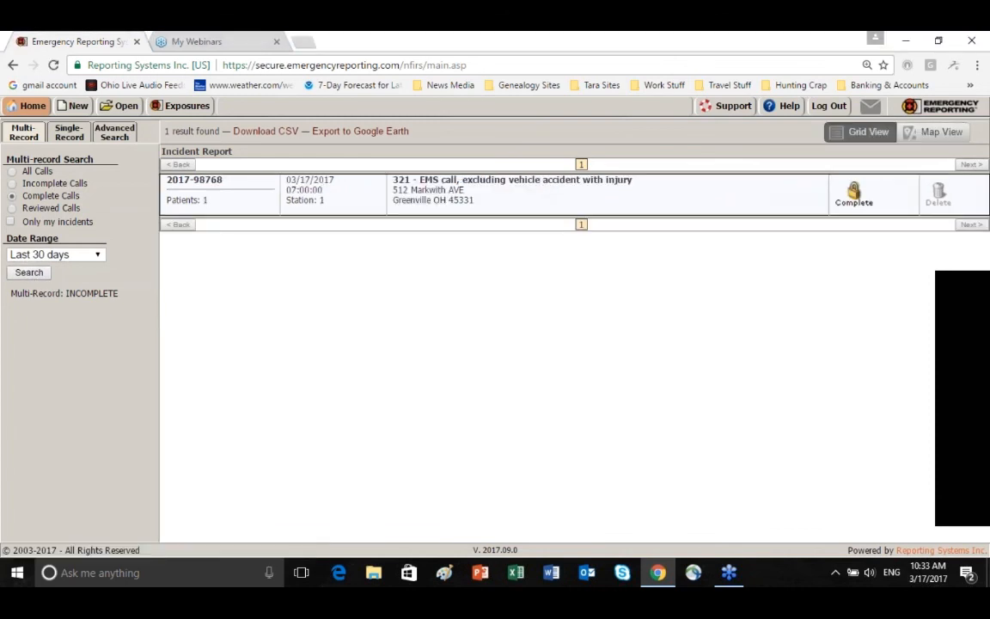
pyautogui.click(868, 198)
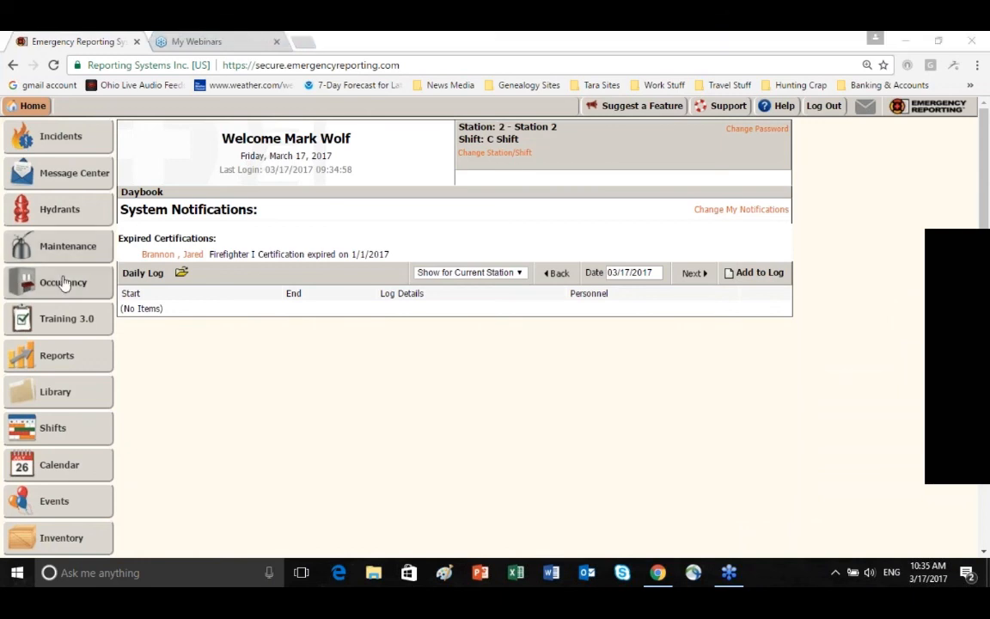
# Load the NEMSIS 3 Medical Billing export options from the administration area
pyautogui.scroll(-3, 77, 361)
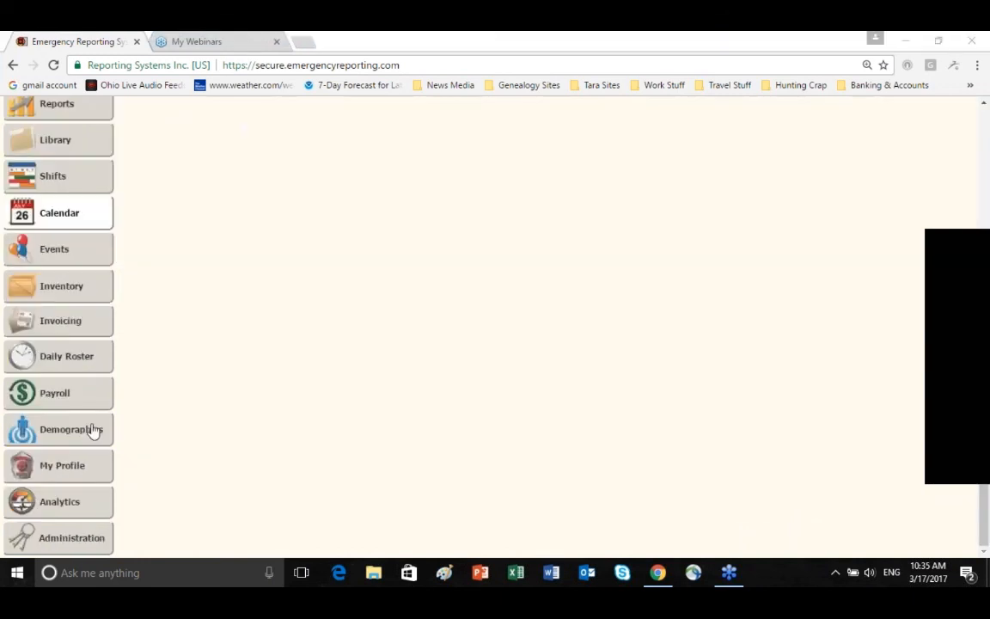
pyautogui.click(60, 542)
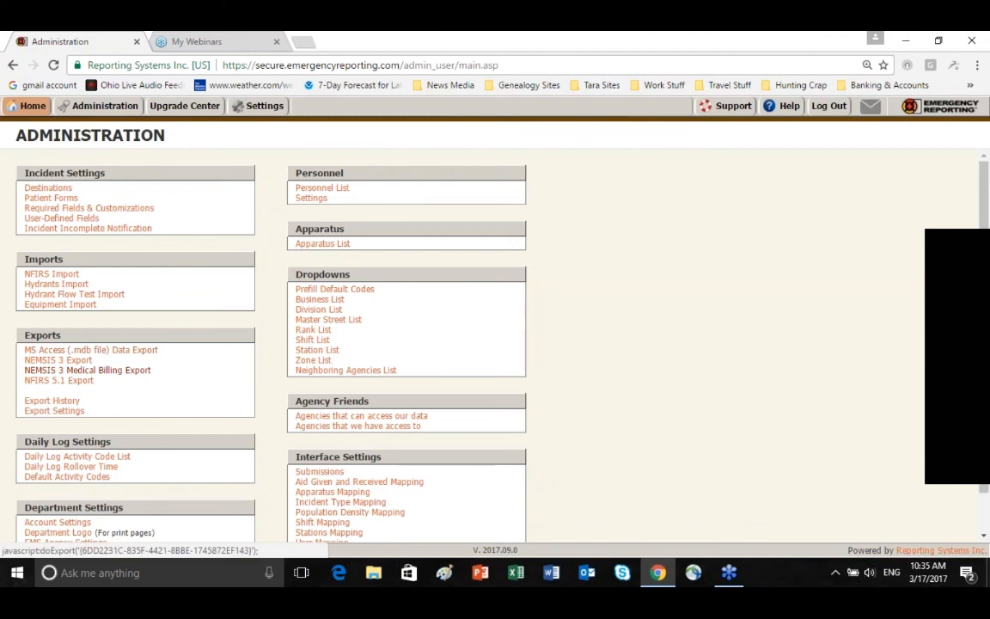
pyautogui.click(87, 370)
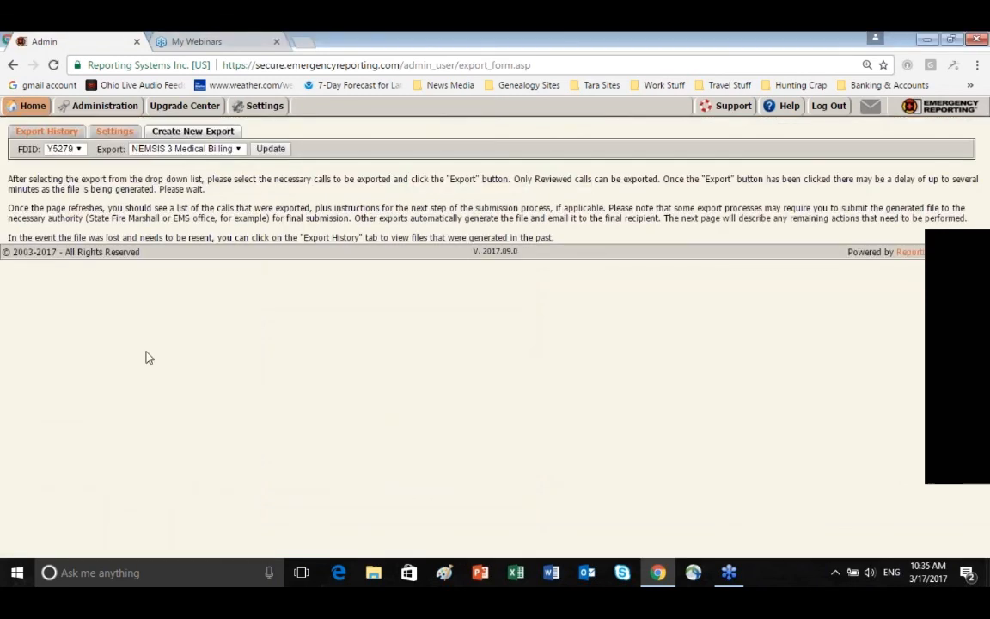
pyautogui.click(273, 151)
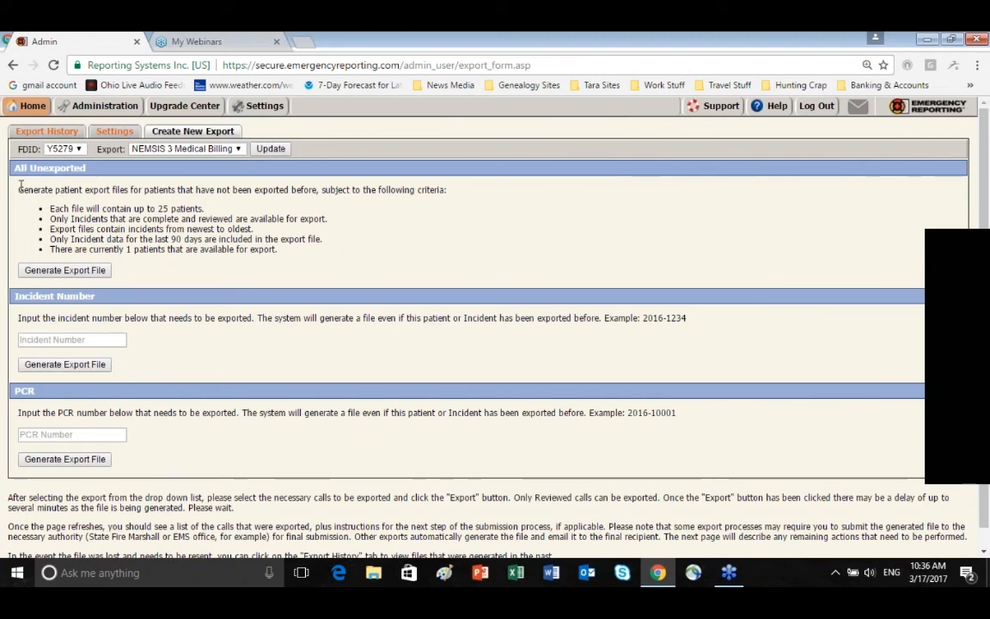
# Check the All Unexported criteria, generate the export file for all unexported patients, and download it
pyautogui.moveTo(50, 208); pyautogui.dragTo(204, 209)
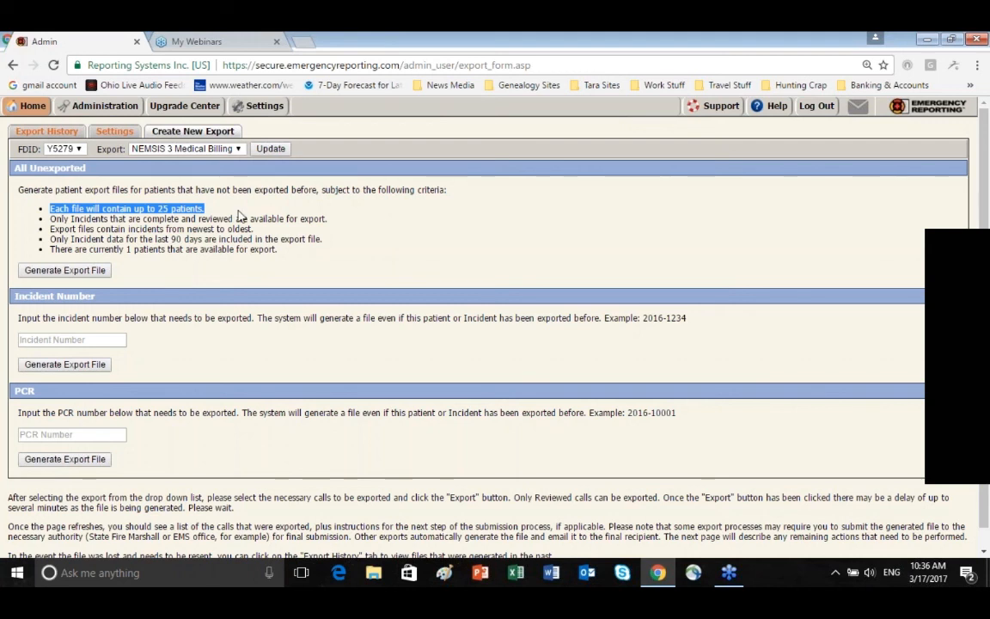
pyautogui.moveTo(126, 249); pyautogui.dragTo(279, 249)
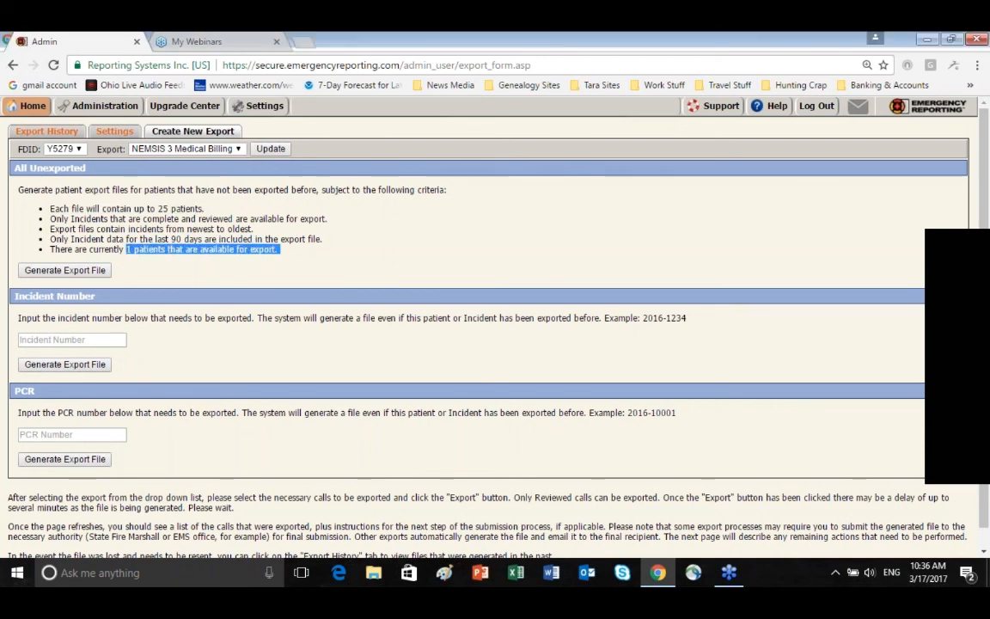
pyautogui.click(176, 273)
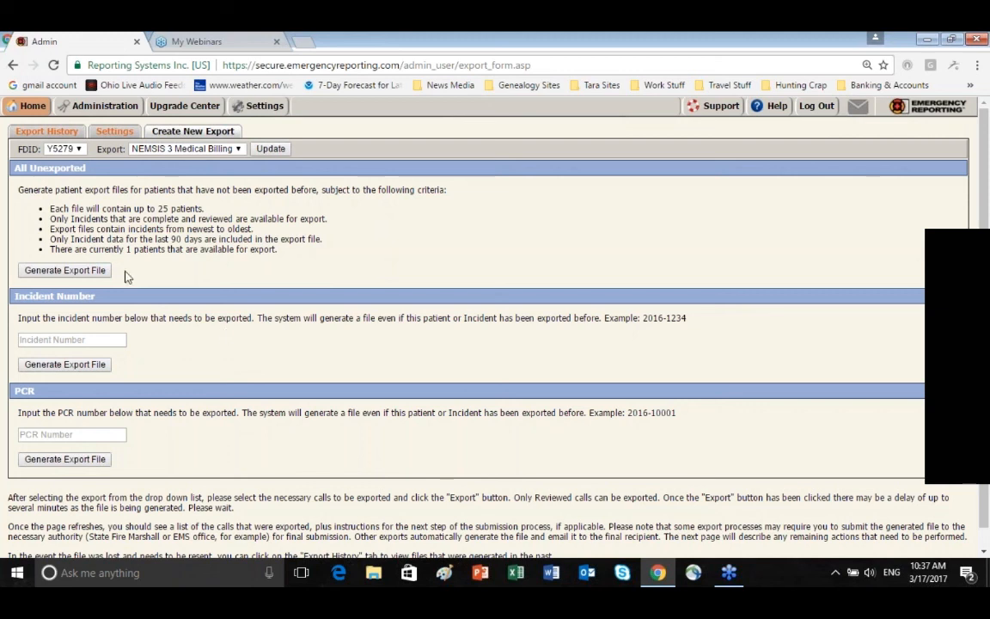
pyautogui.click(64, 272)
pyautogui.click(62, 271)
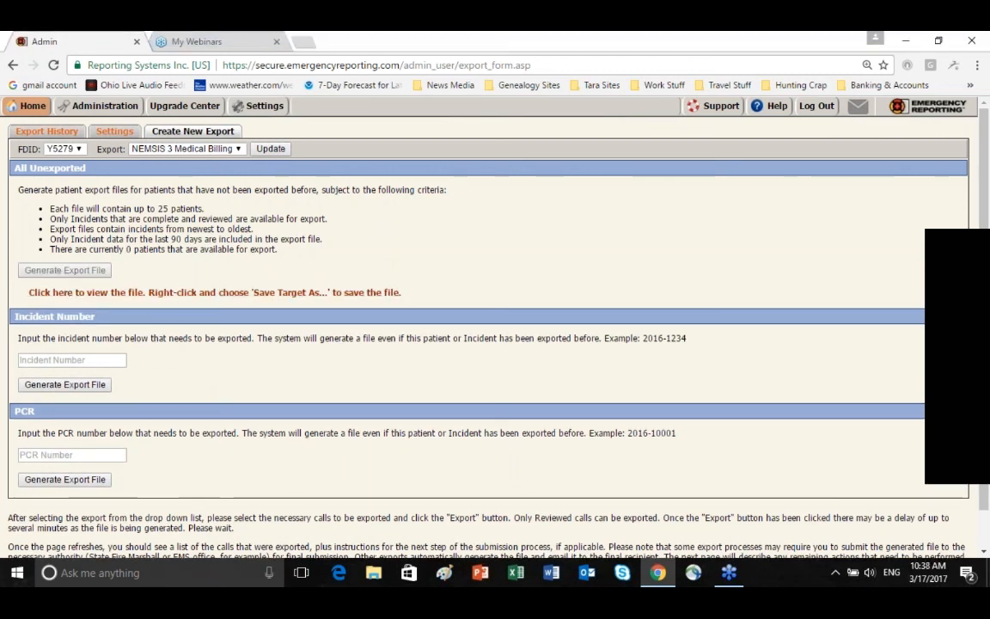
pyautogui.rightClick(78, 297)
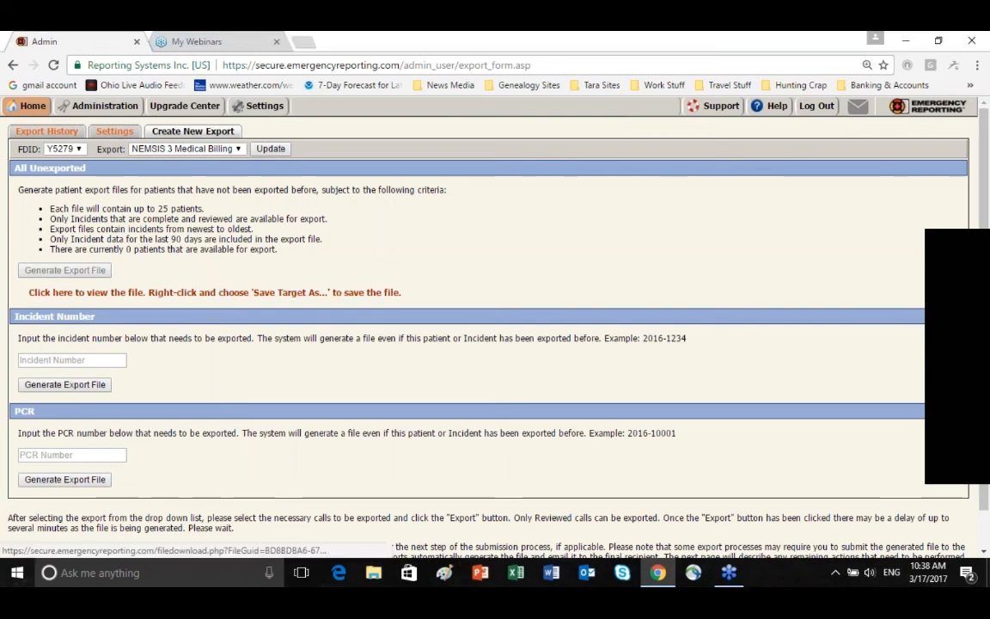
pyautogui.click(172, 293)
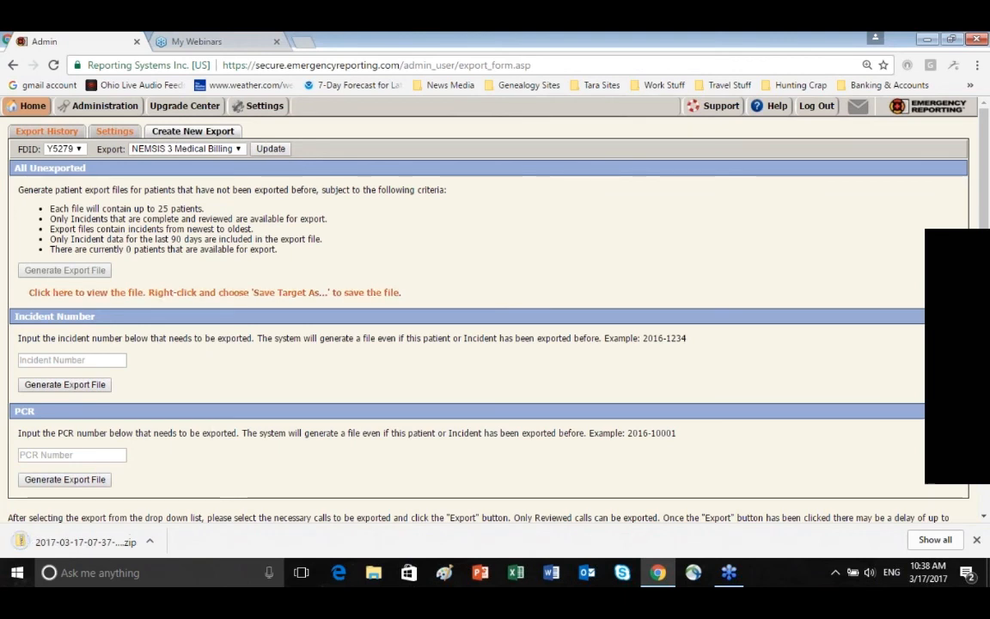
# Open the downloaded export ZIP to examine the files it contains, and close the archive window
pyautogui.click(70, 544)
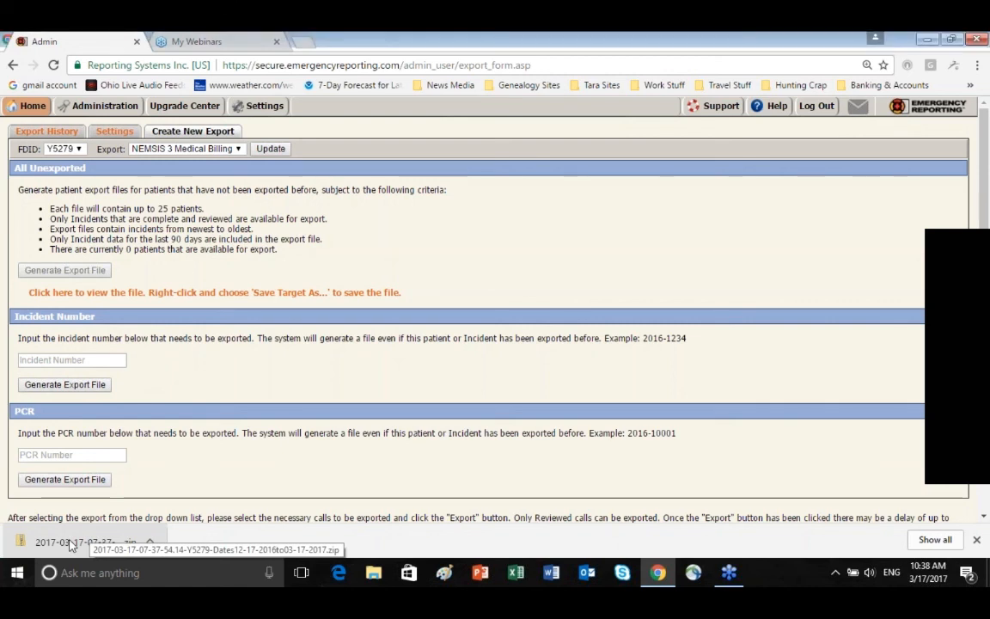
pyautogui.rightClick(70, 544)
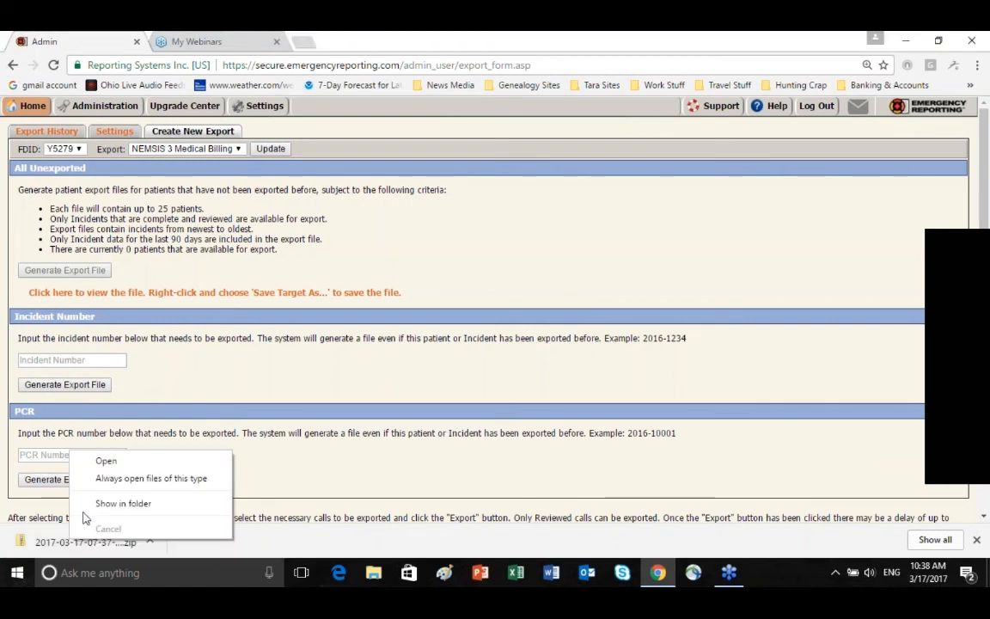
pyautogui.click(107, 462)
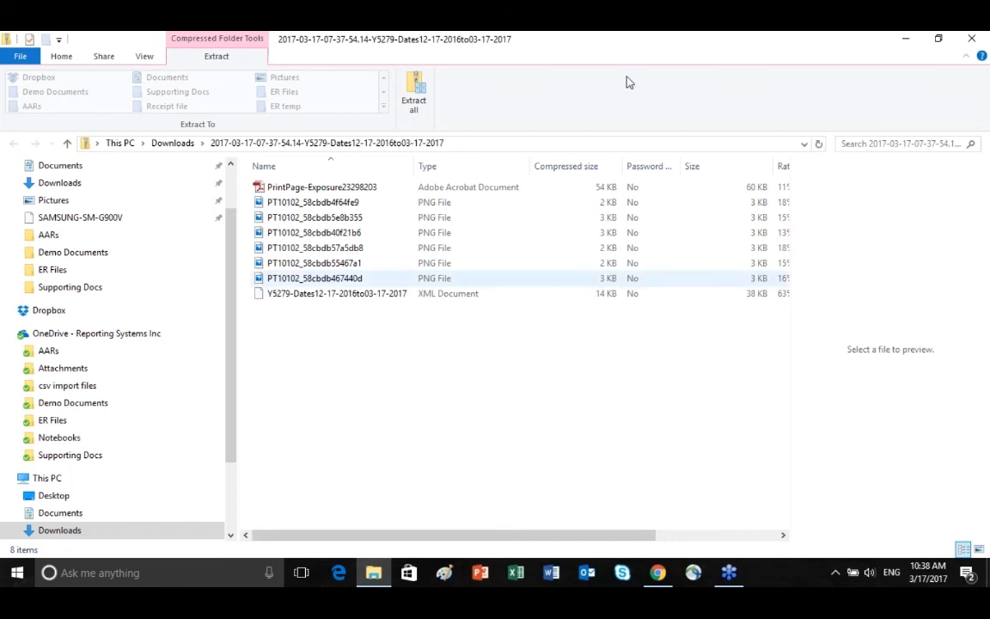
pyautogui.click(971, 39)
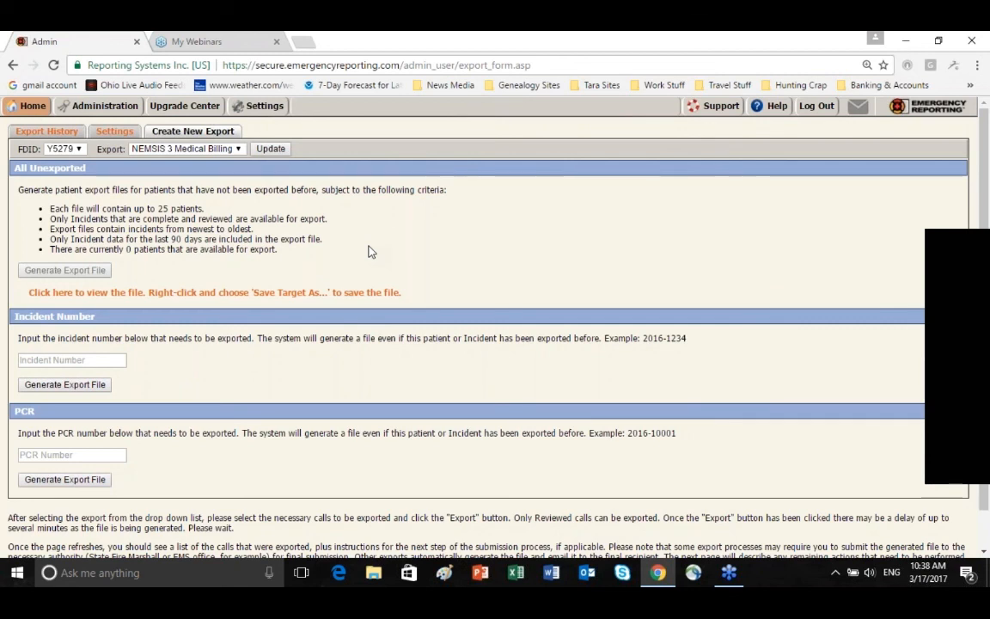